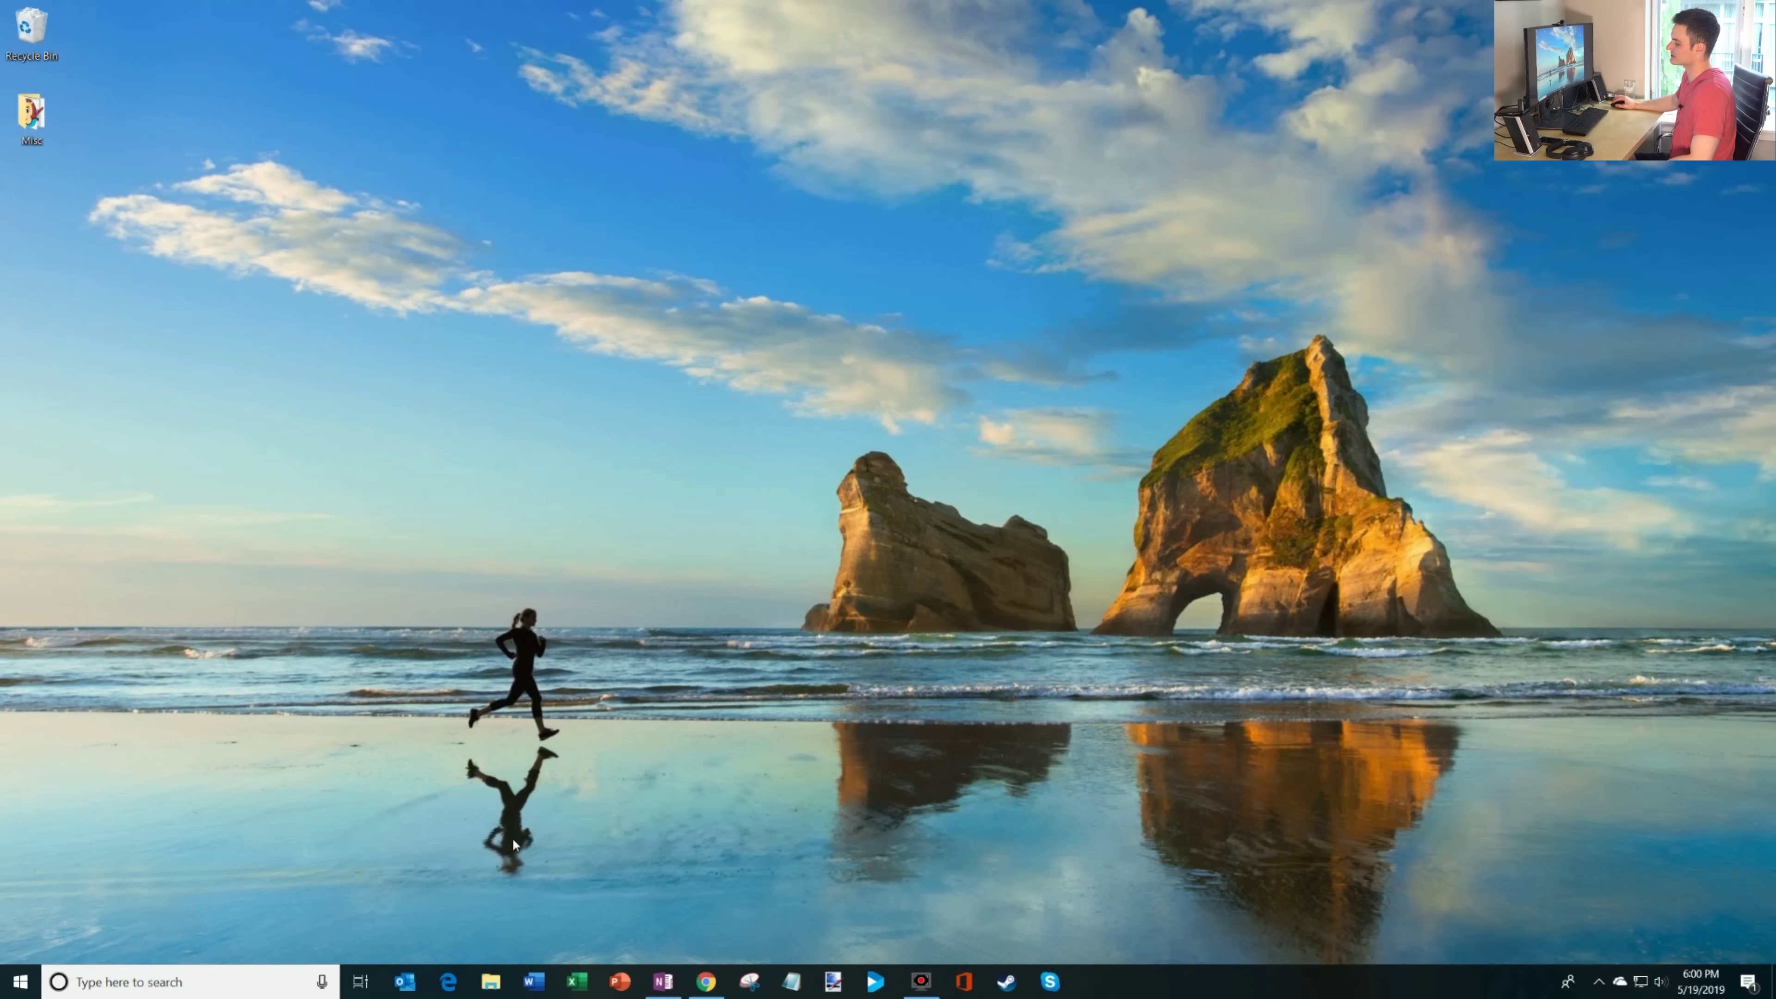
Launch Excel from the taskbar to bring up its start page with recent workbooks.
left_click(576, 981)
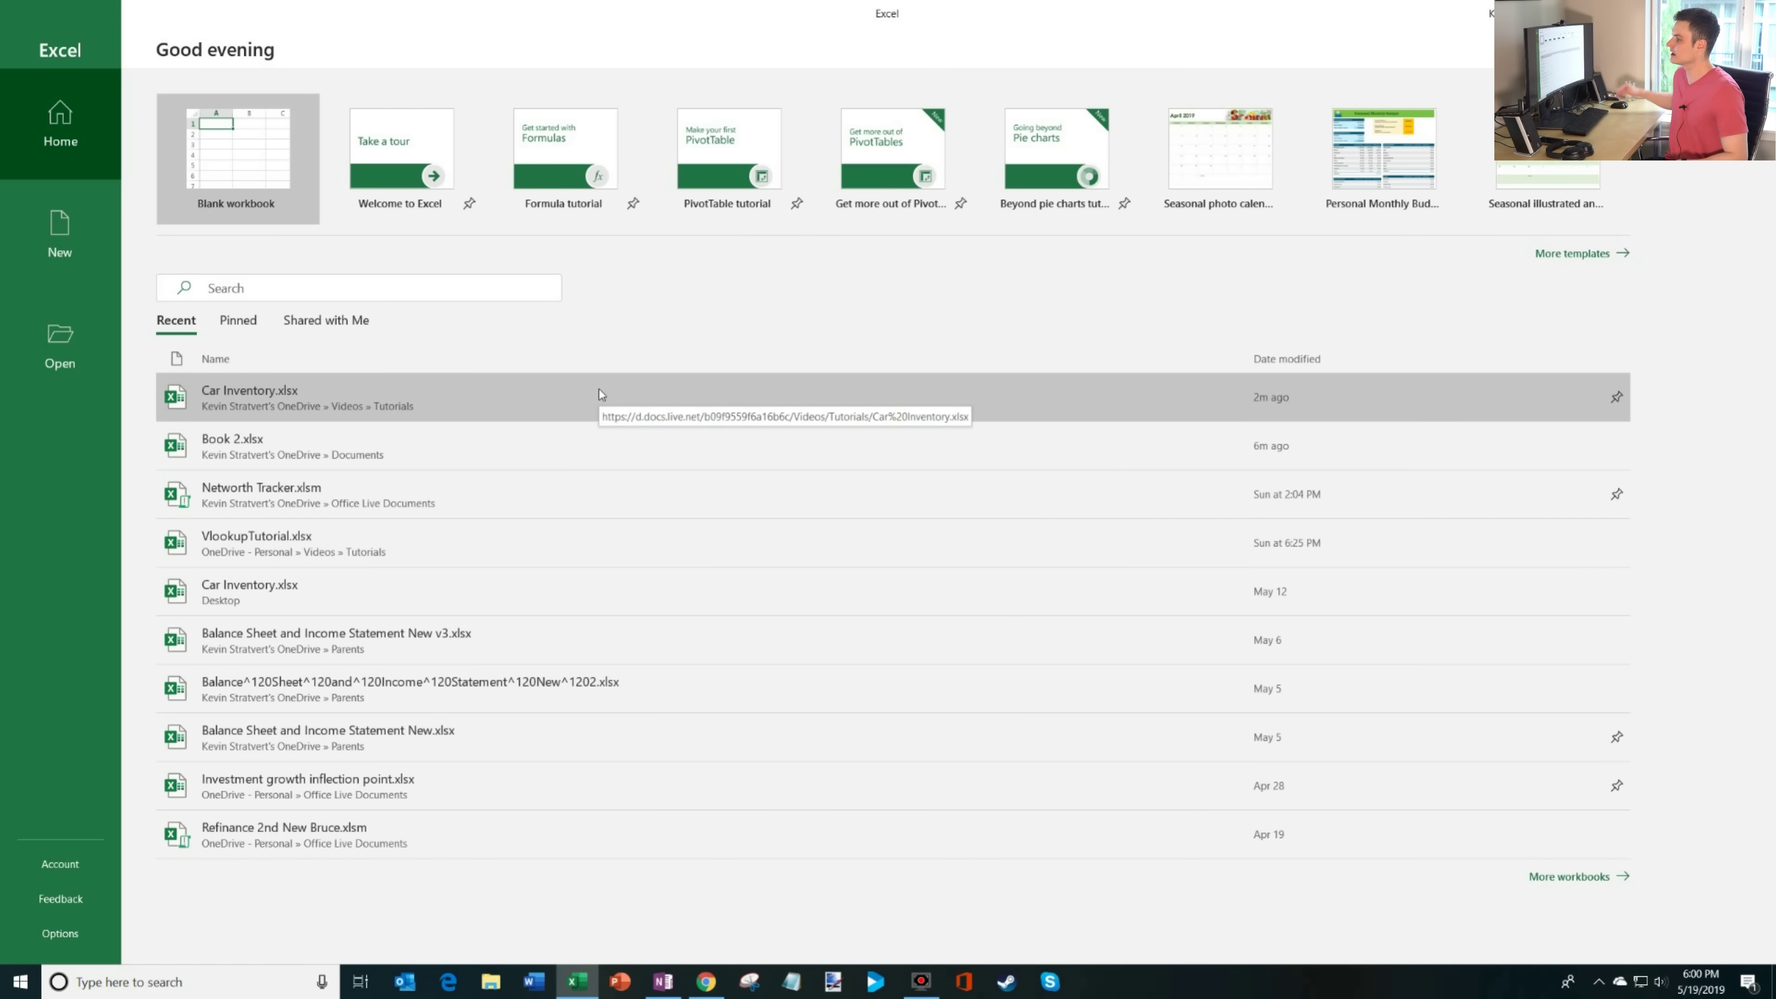
Open Car Inventory.xlsx and highlight the Make and Model columns.
left_click(600, 390)
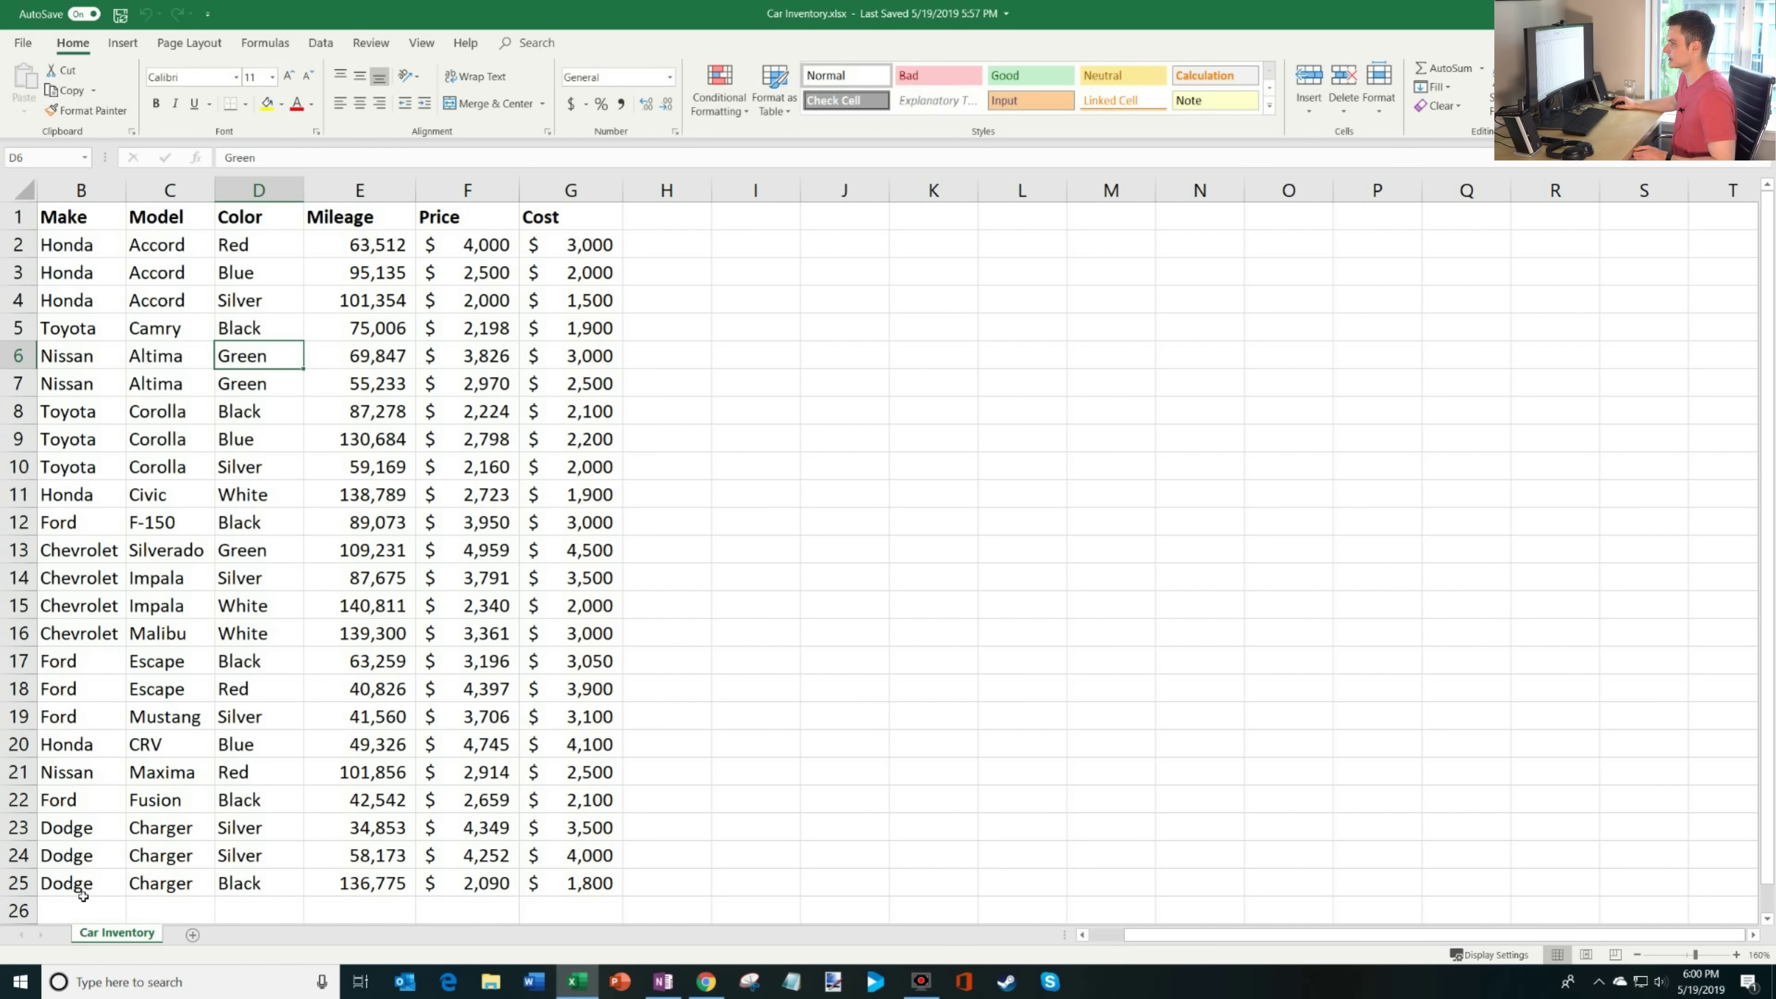
left_click_drag(81, 883, 82, 244)
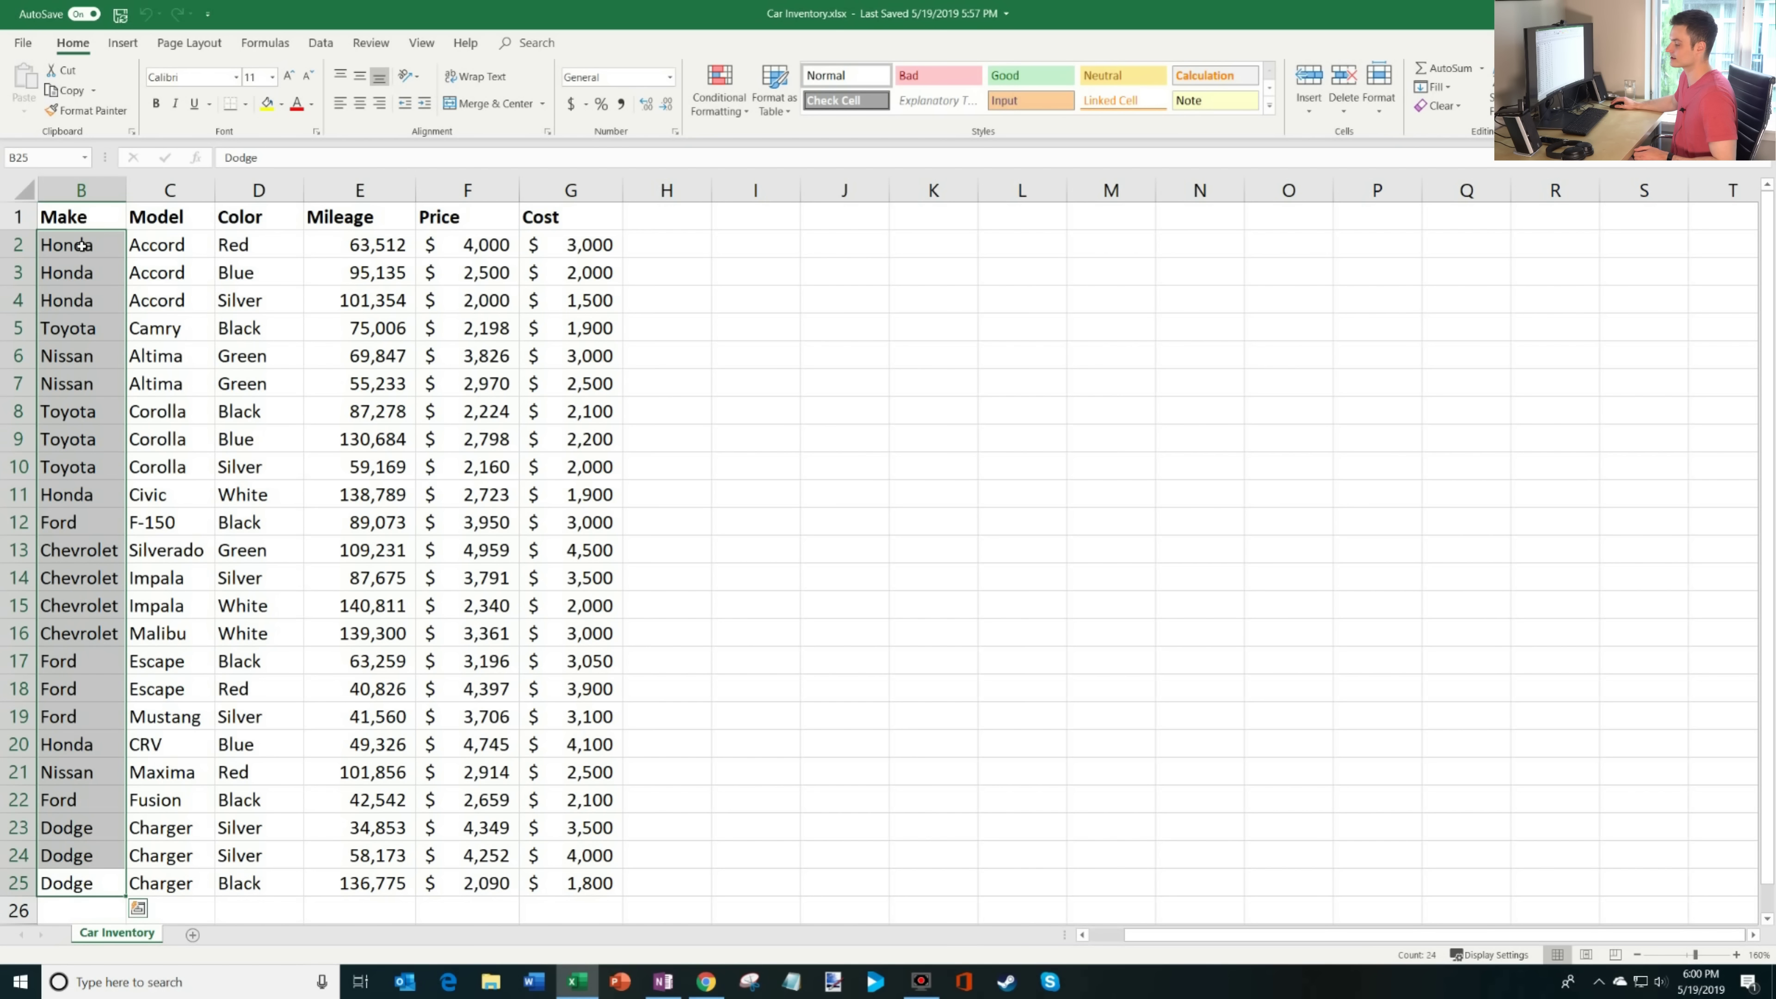
left_click(83, 248)
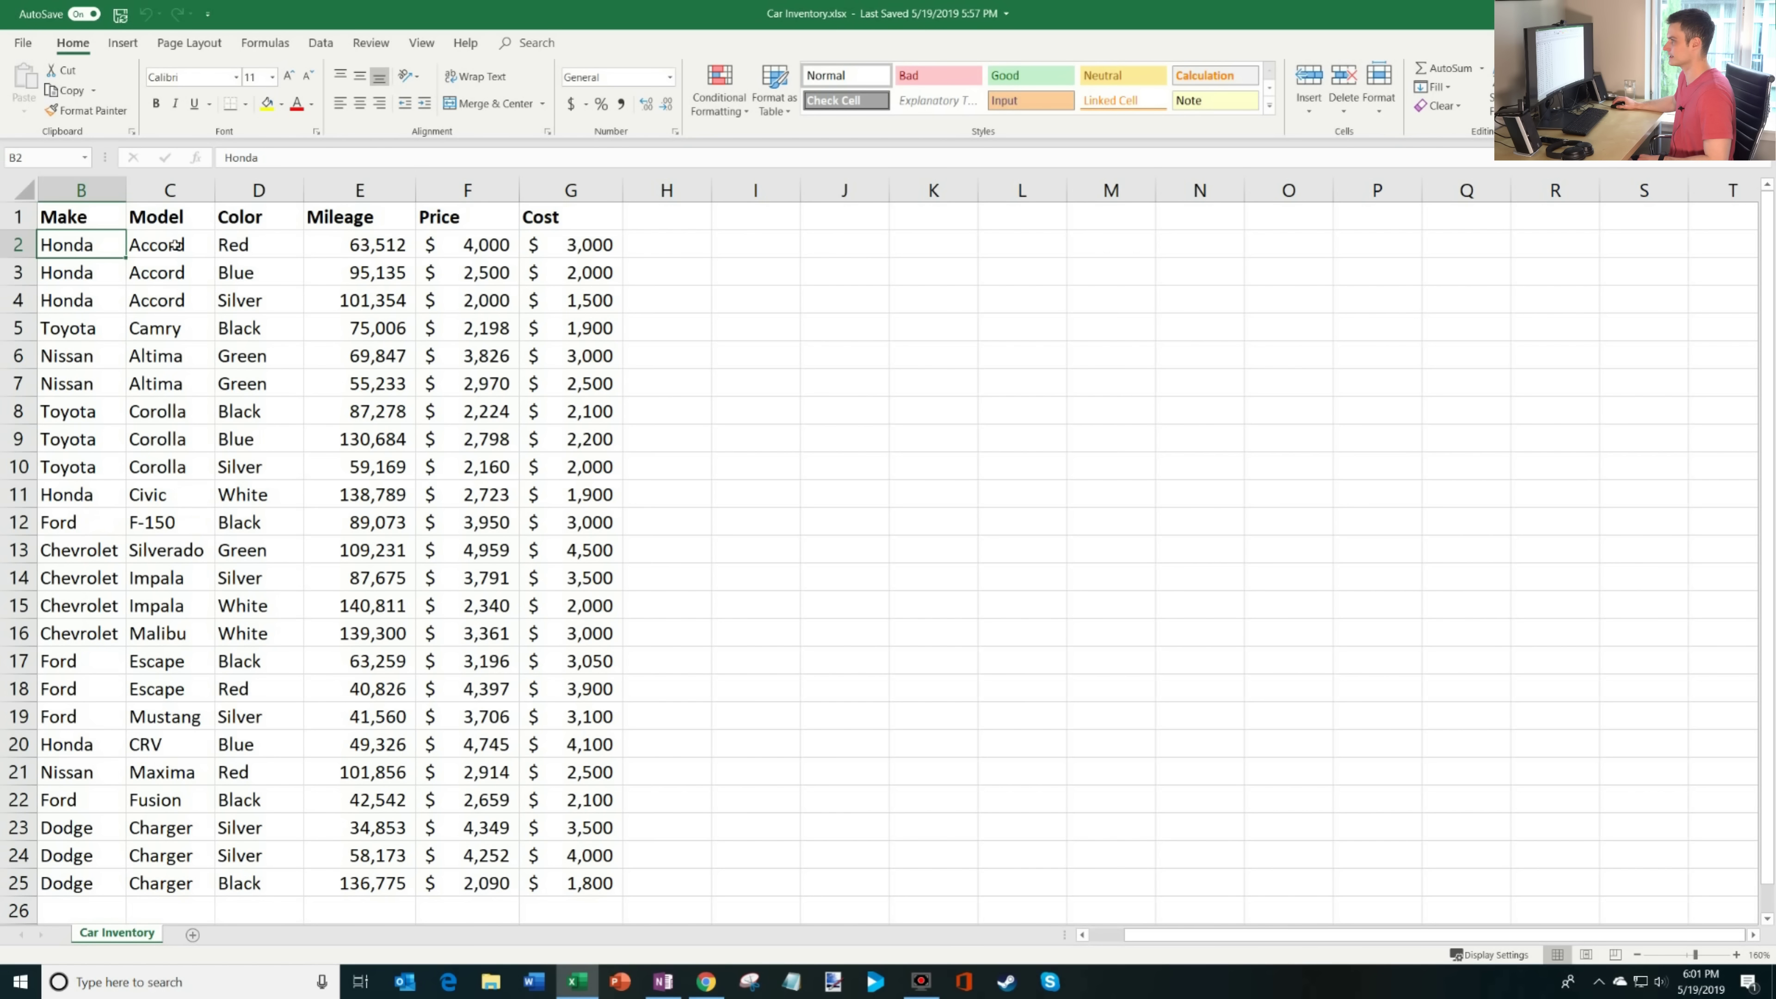
left_click_drag(176, 245, 185, 470)
Highlight the Color, Mileage, Price and Cost data for the 24 cars.
left_click_drag(259, 245, 277, 319)
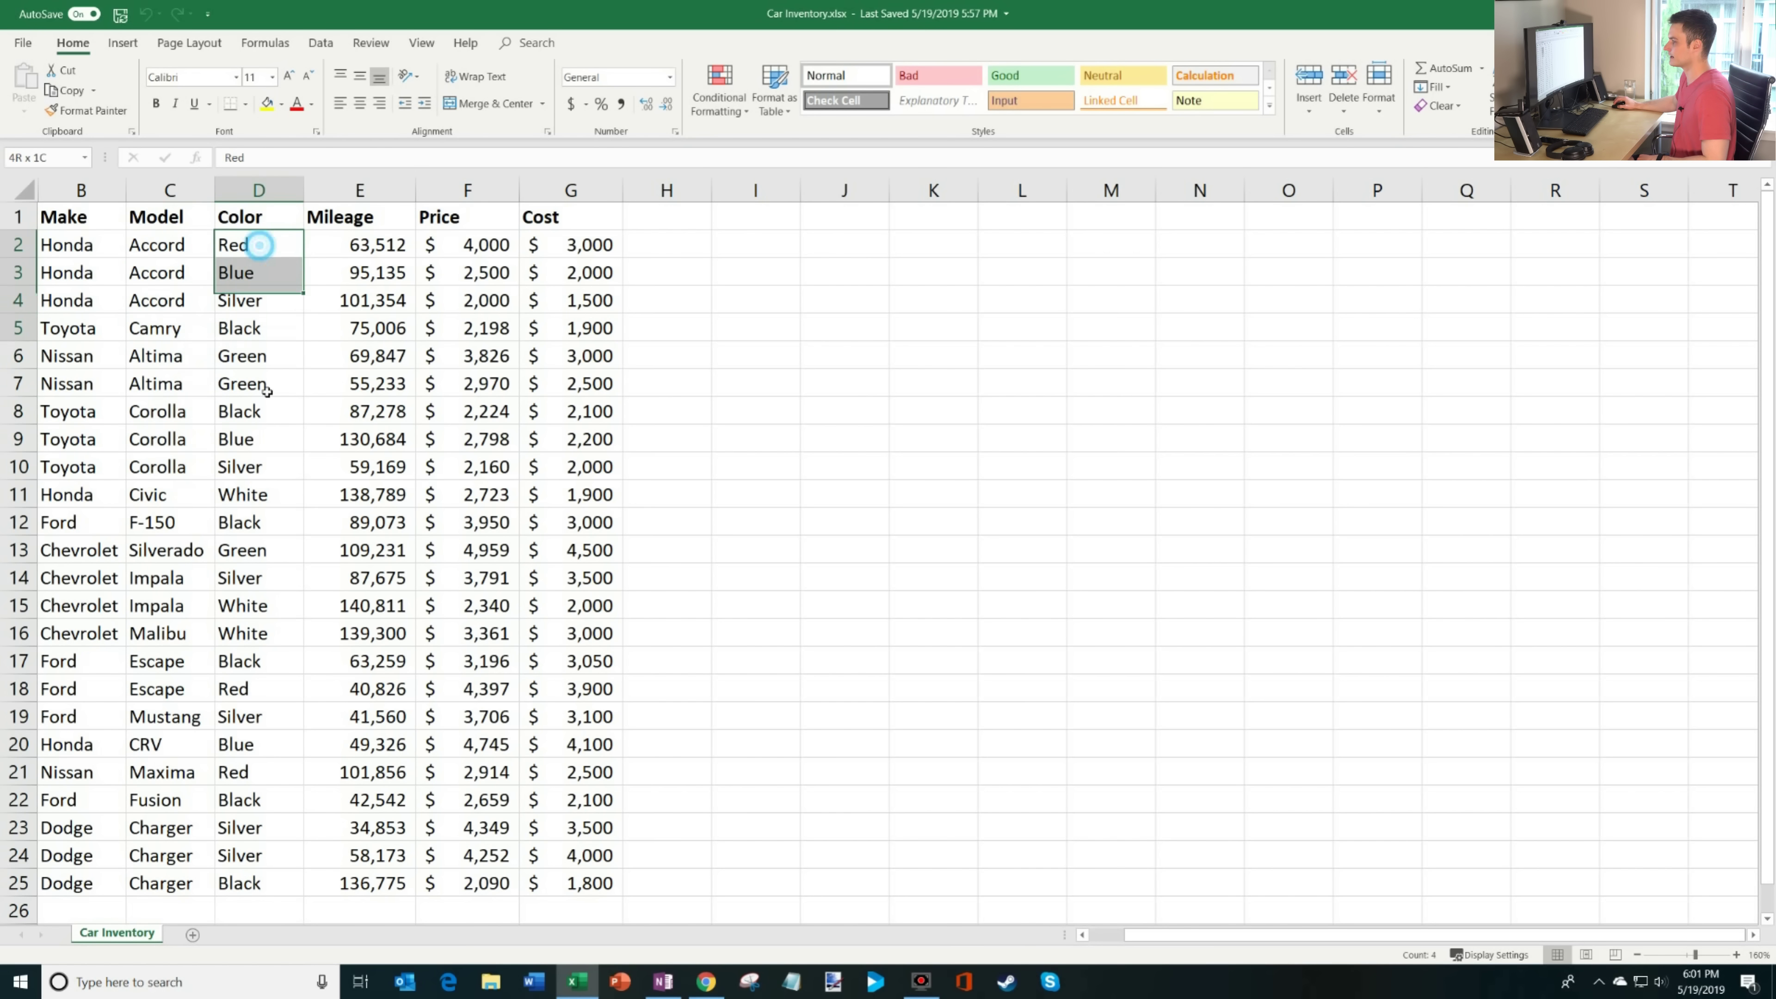
left_click_drag(266, 392, 257, 883)
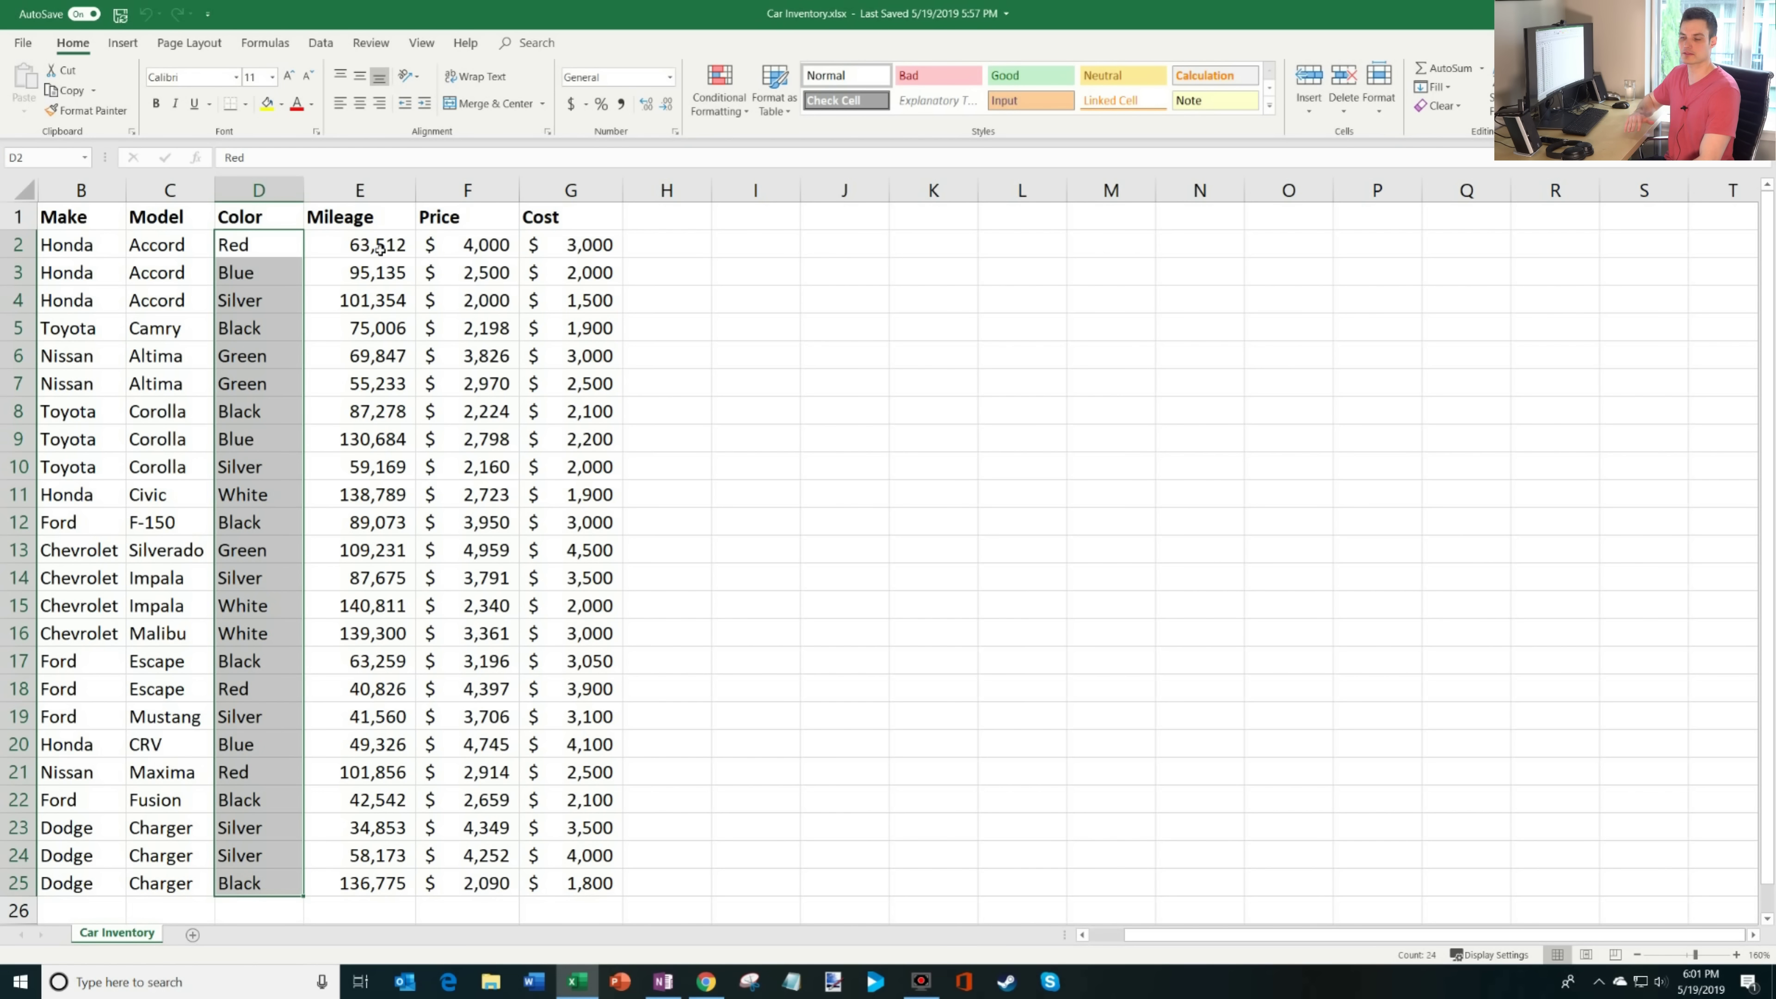
left_click_drag(380, 250, 482, 246)
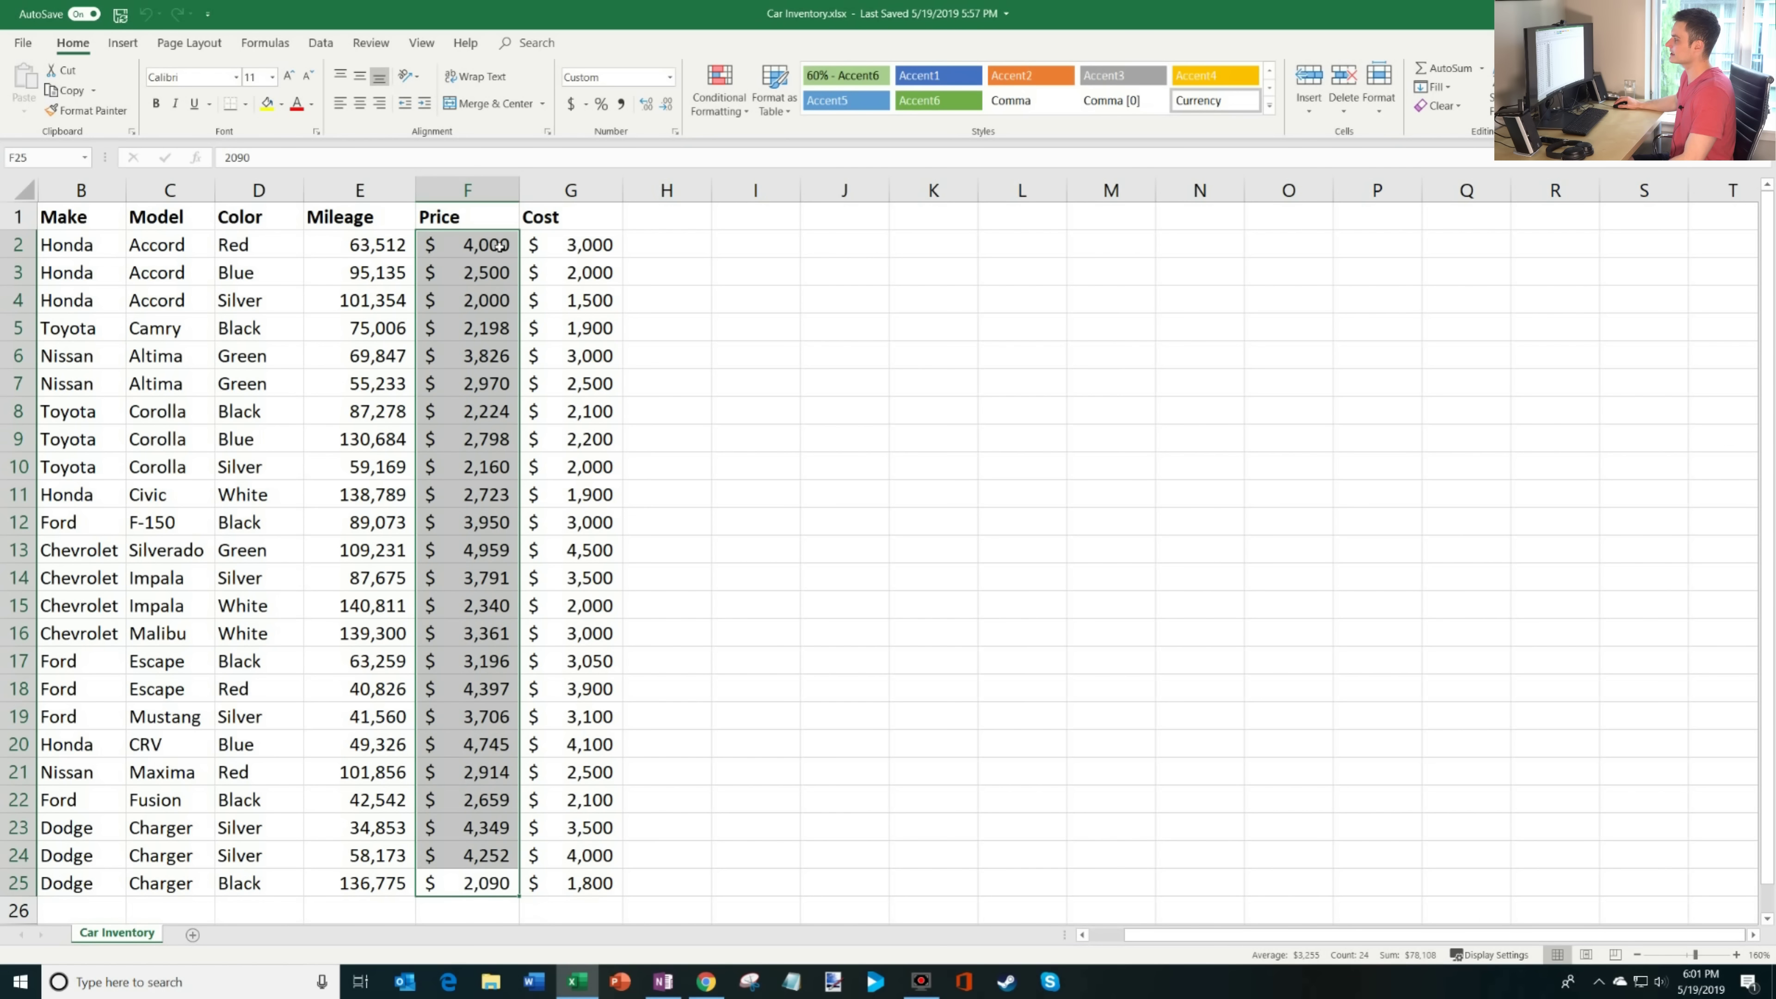
left_click_drag(546, 253, 578, 892)
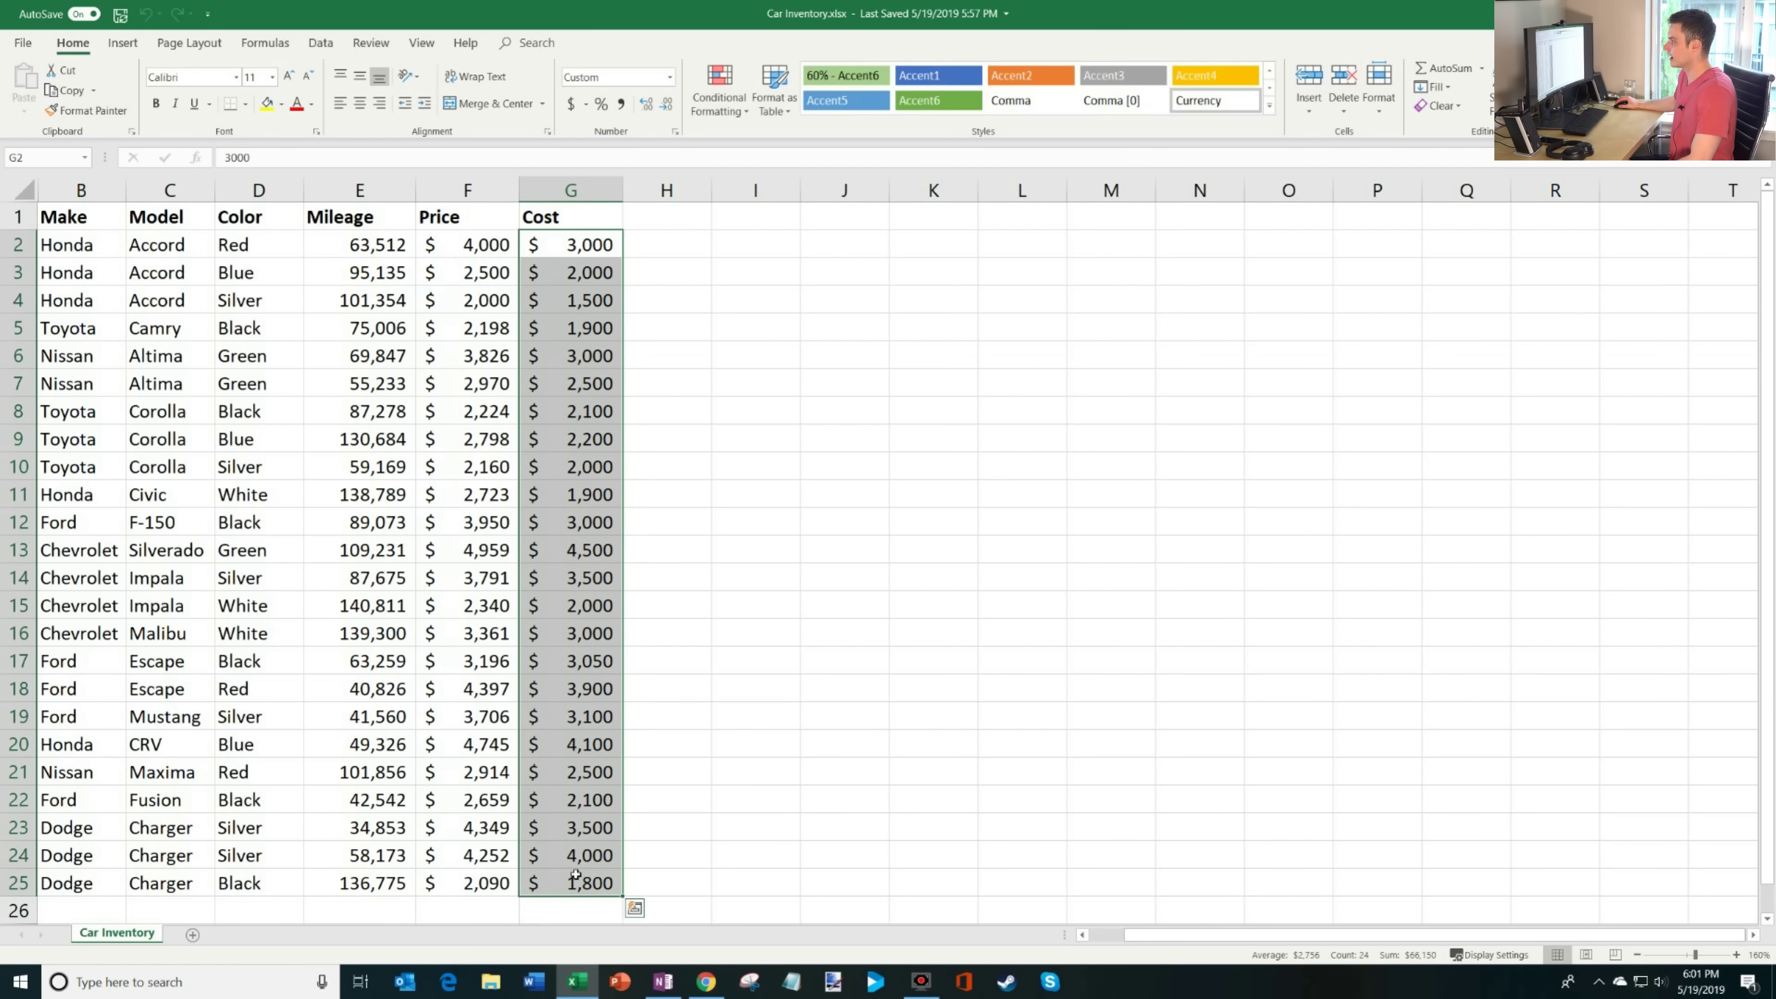
left_click_drag(506, 236, 581, 243)
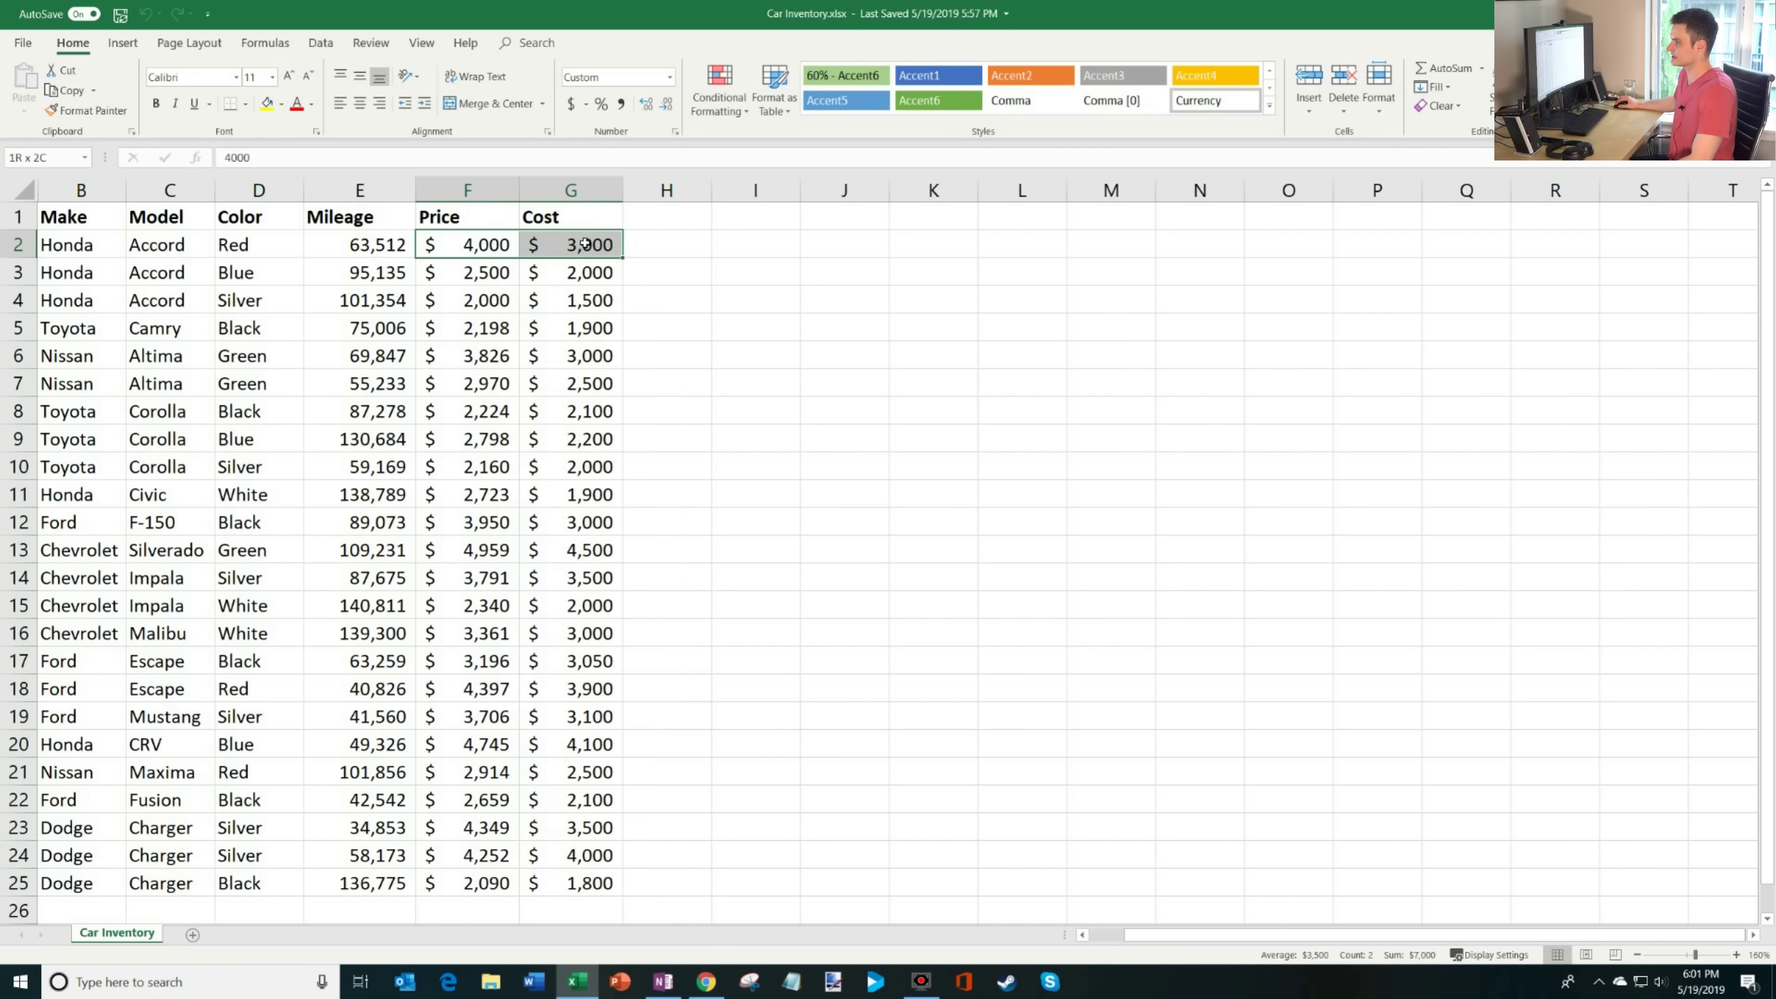
left_click(486, 251)
left_click(582, 249)
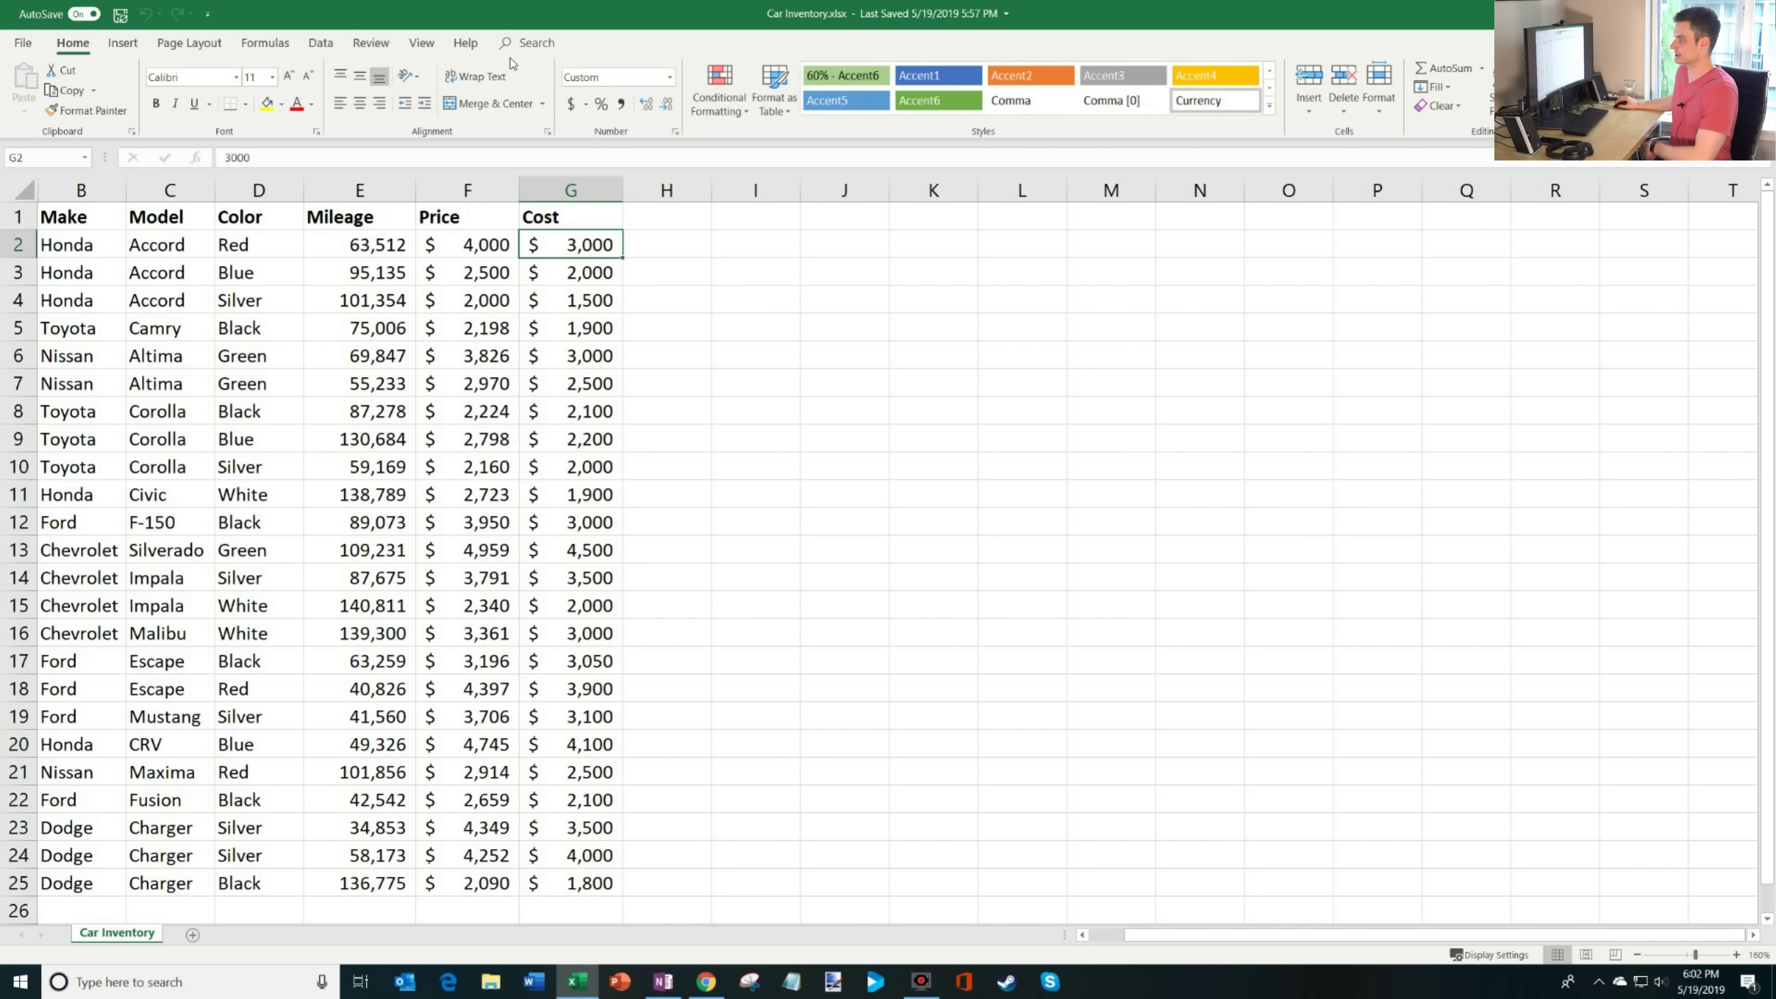
left_click(636, 251)
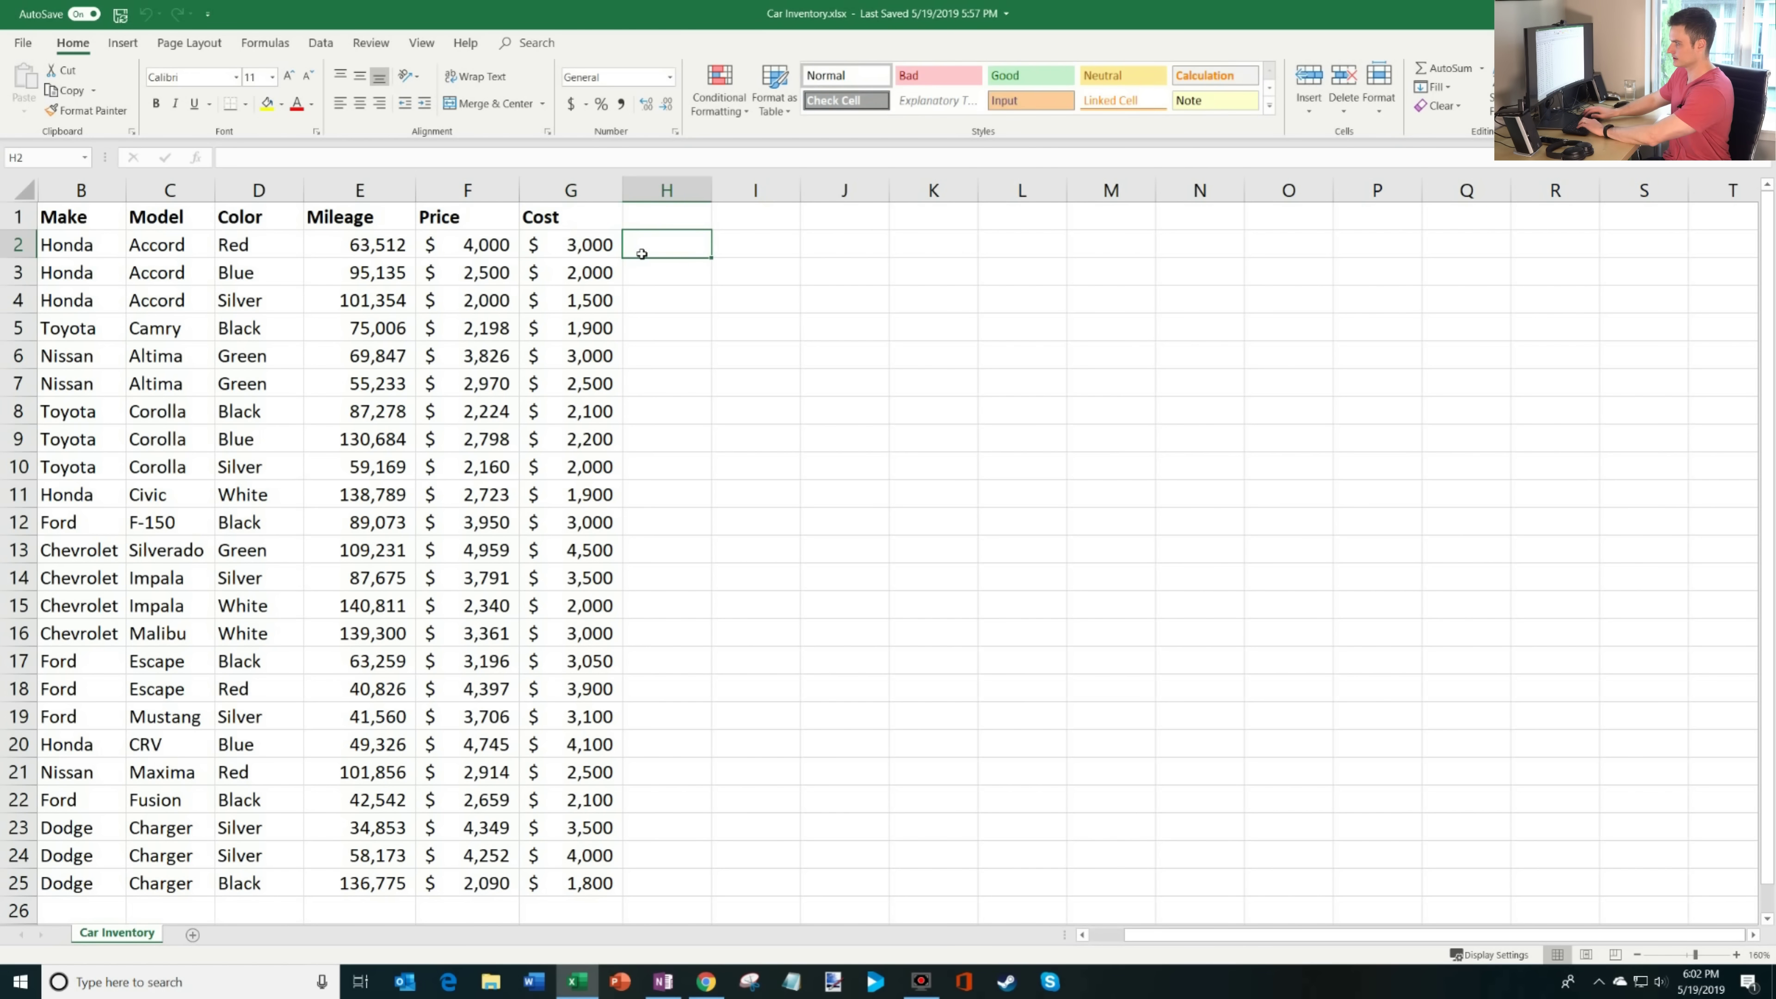
type("=")
left_click(472, 249)
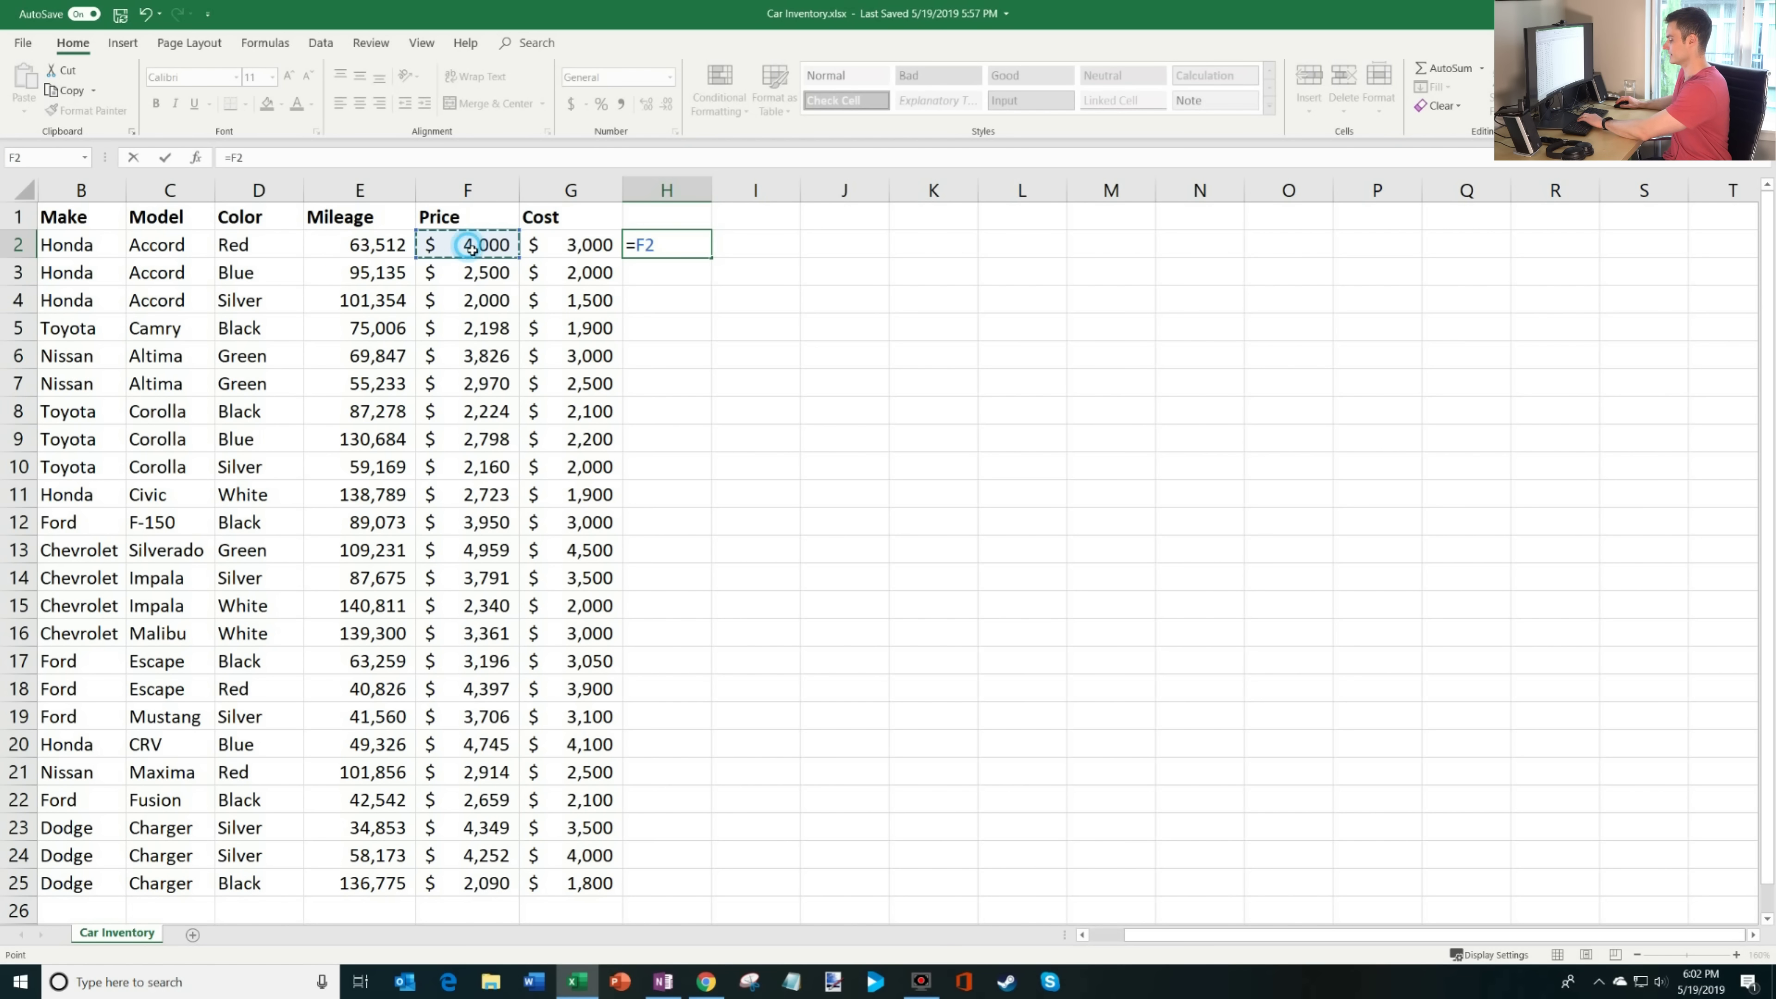
type("-")
left_click(581, 245)
key("Return")
left_click(690, 251)
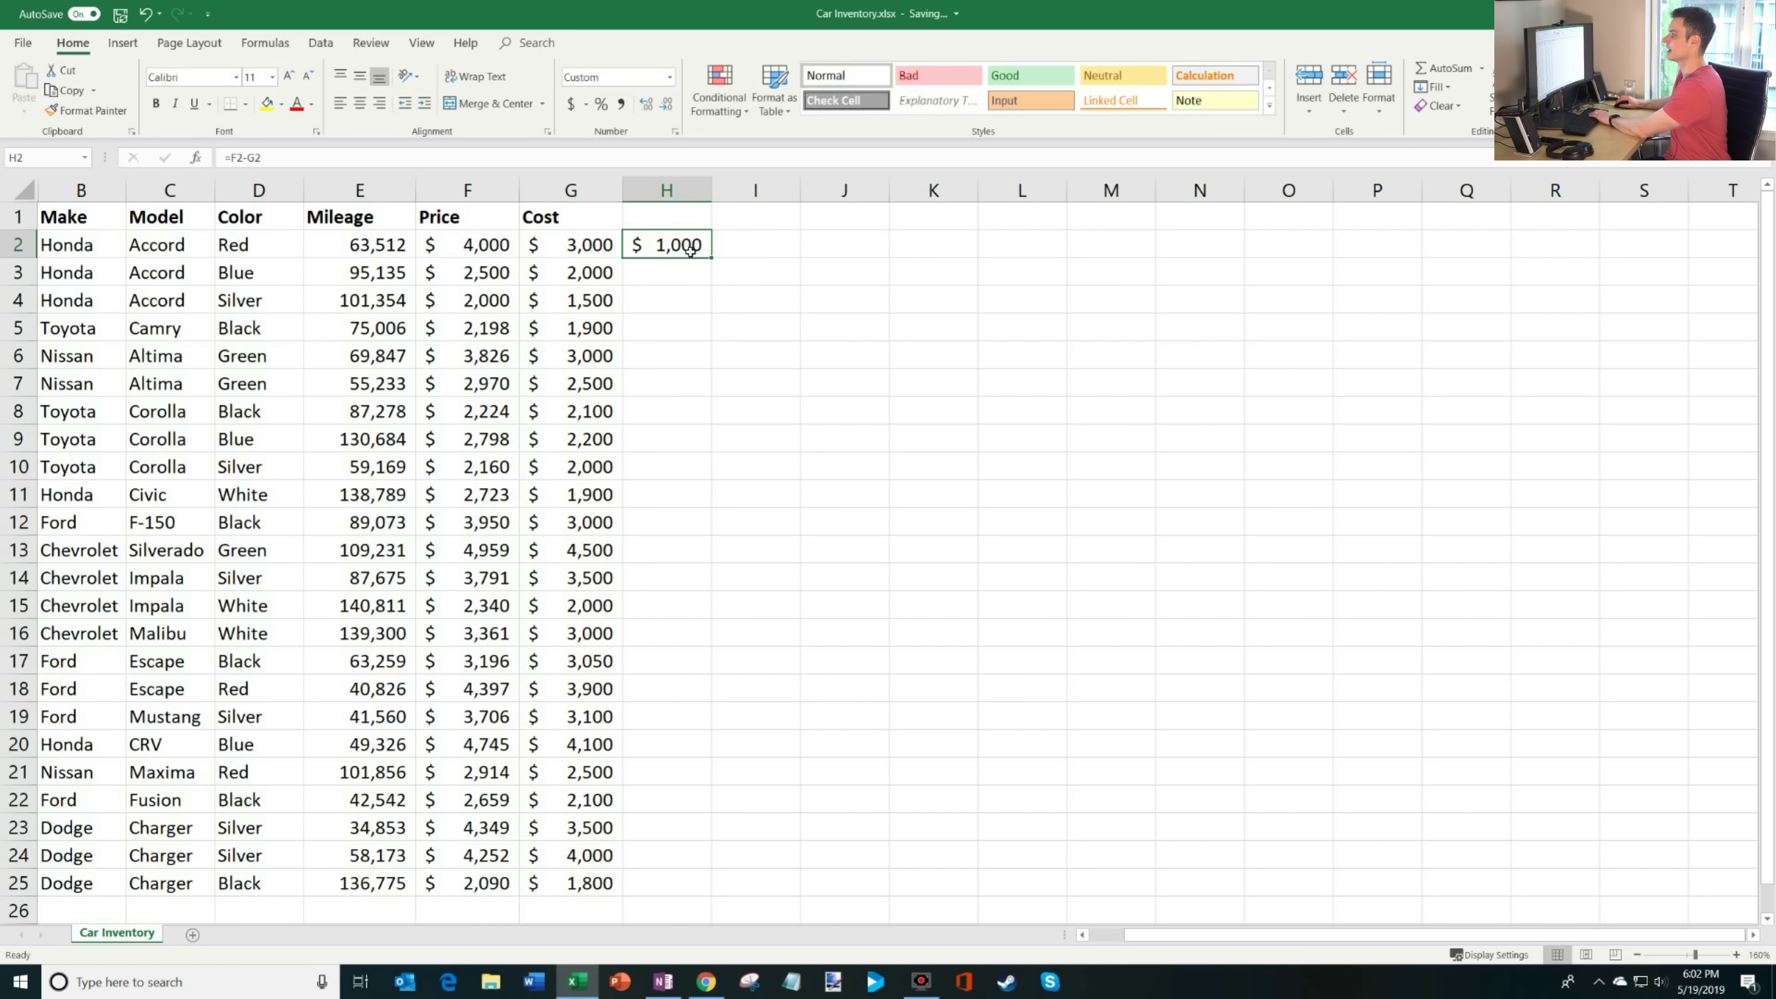
key("Delete")
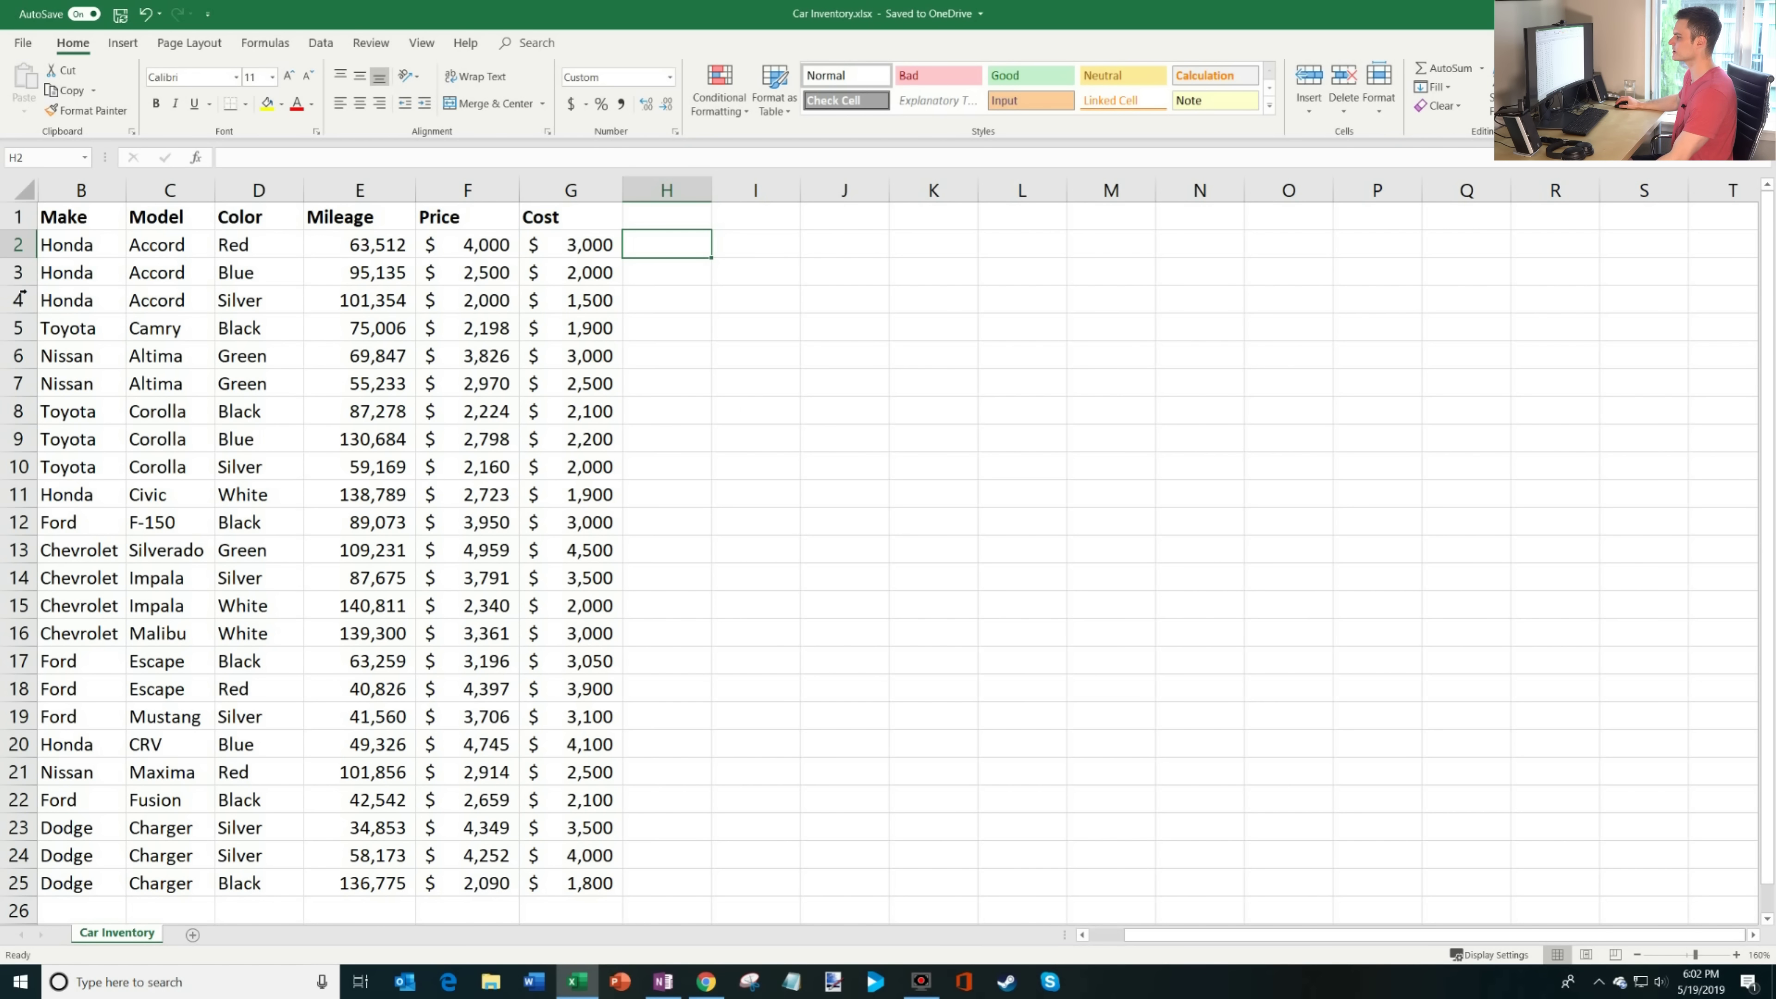
left_click(323, 517)
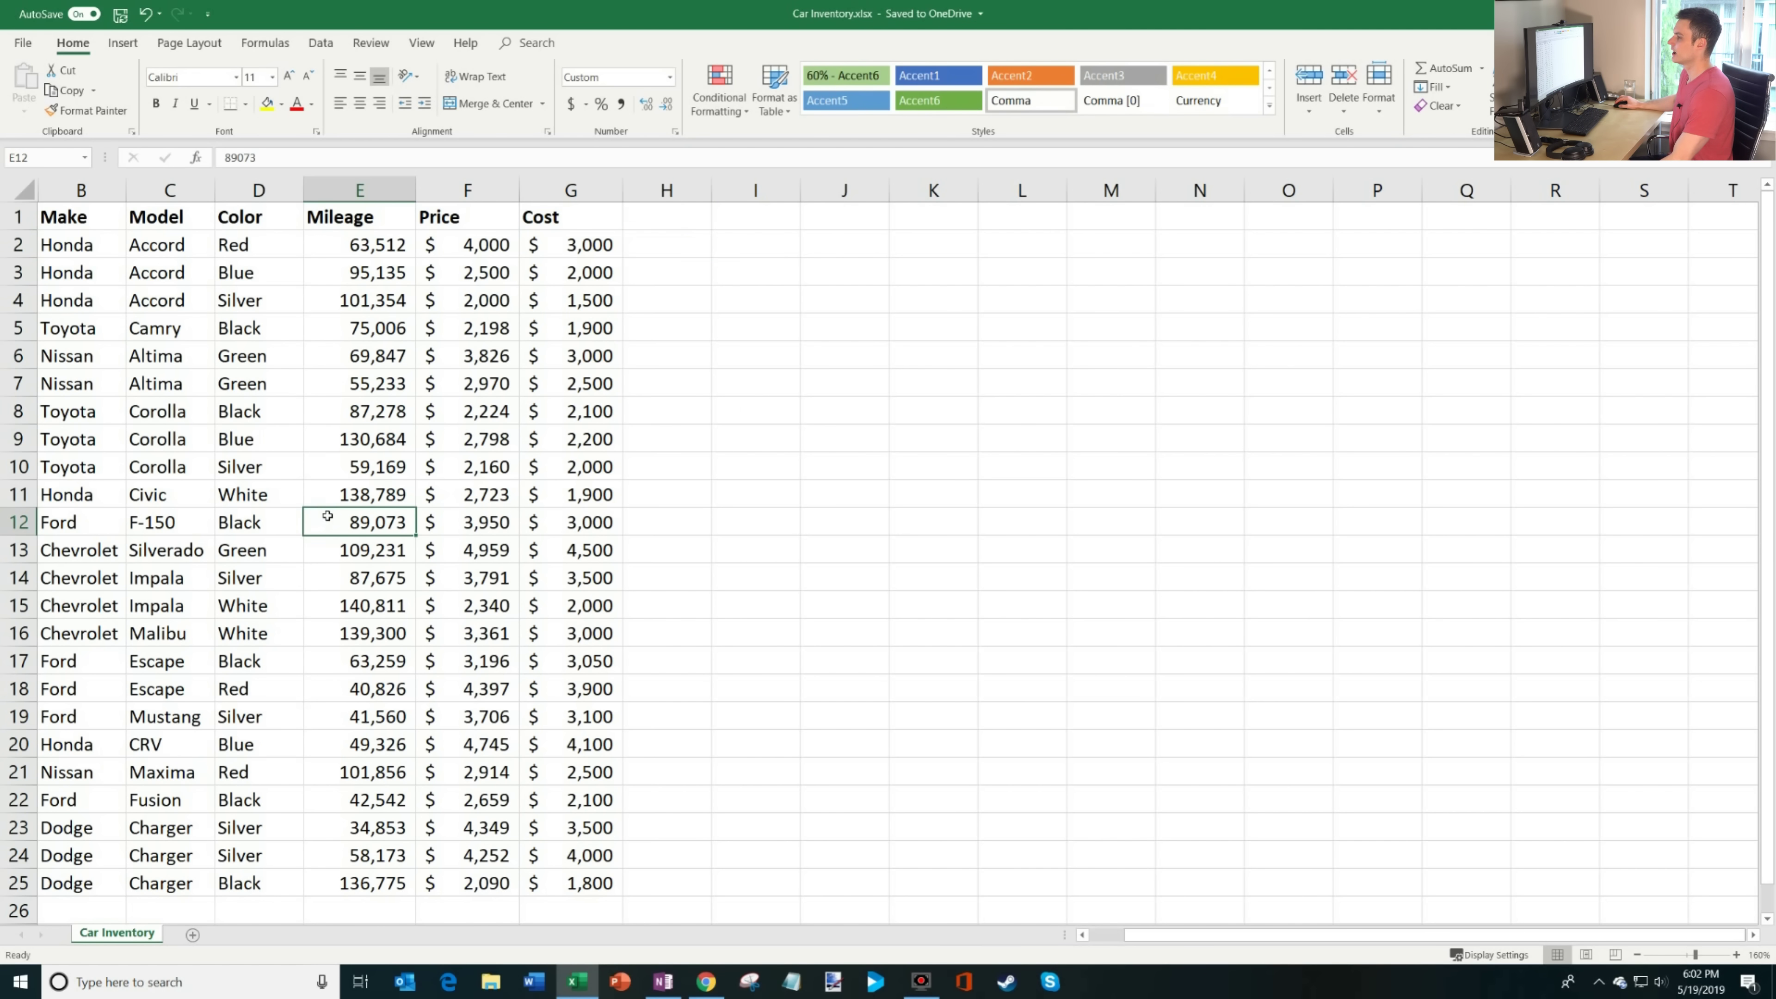
left_click(126, 46)
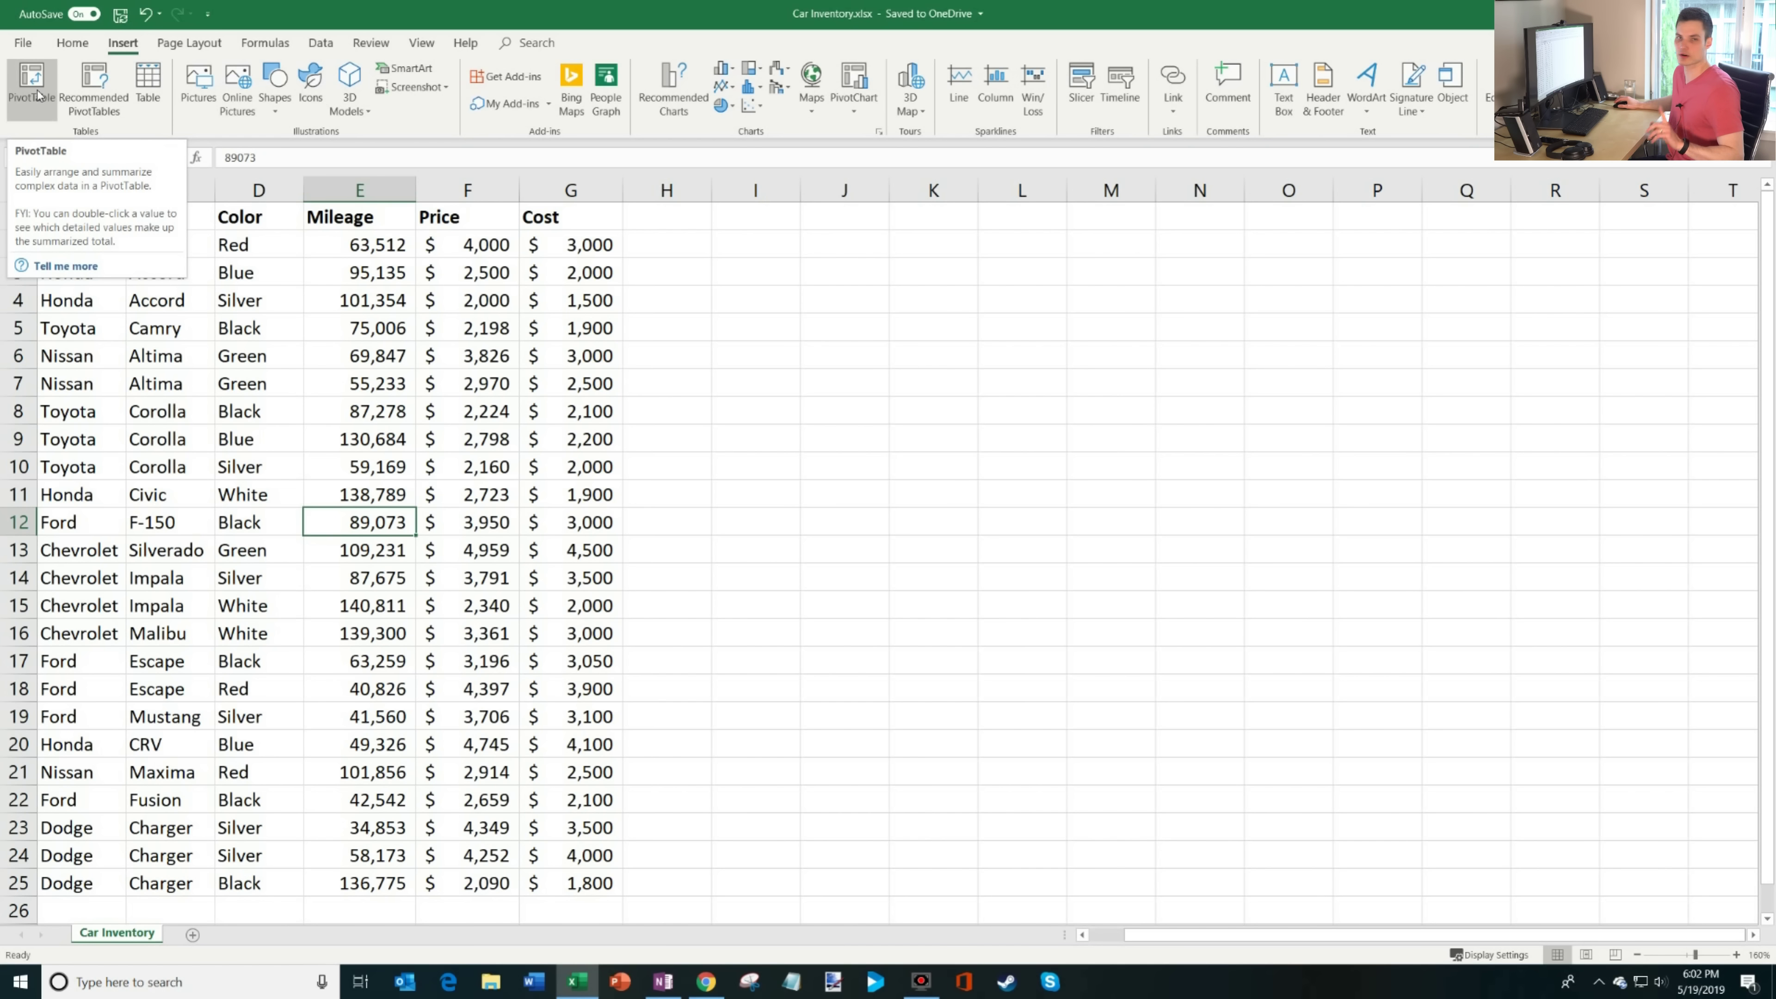
left_click(115, 112)
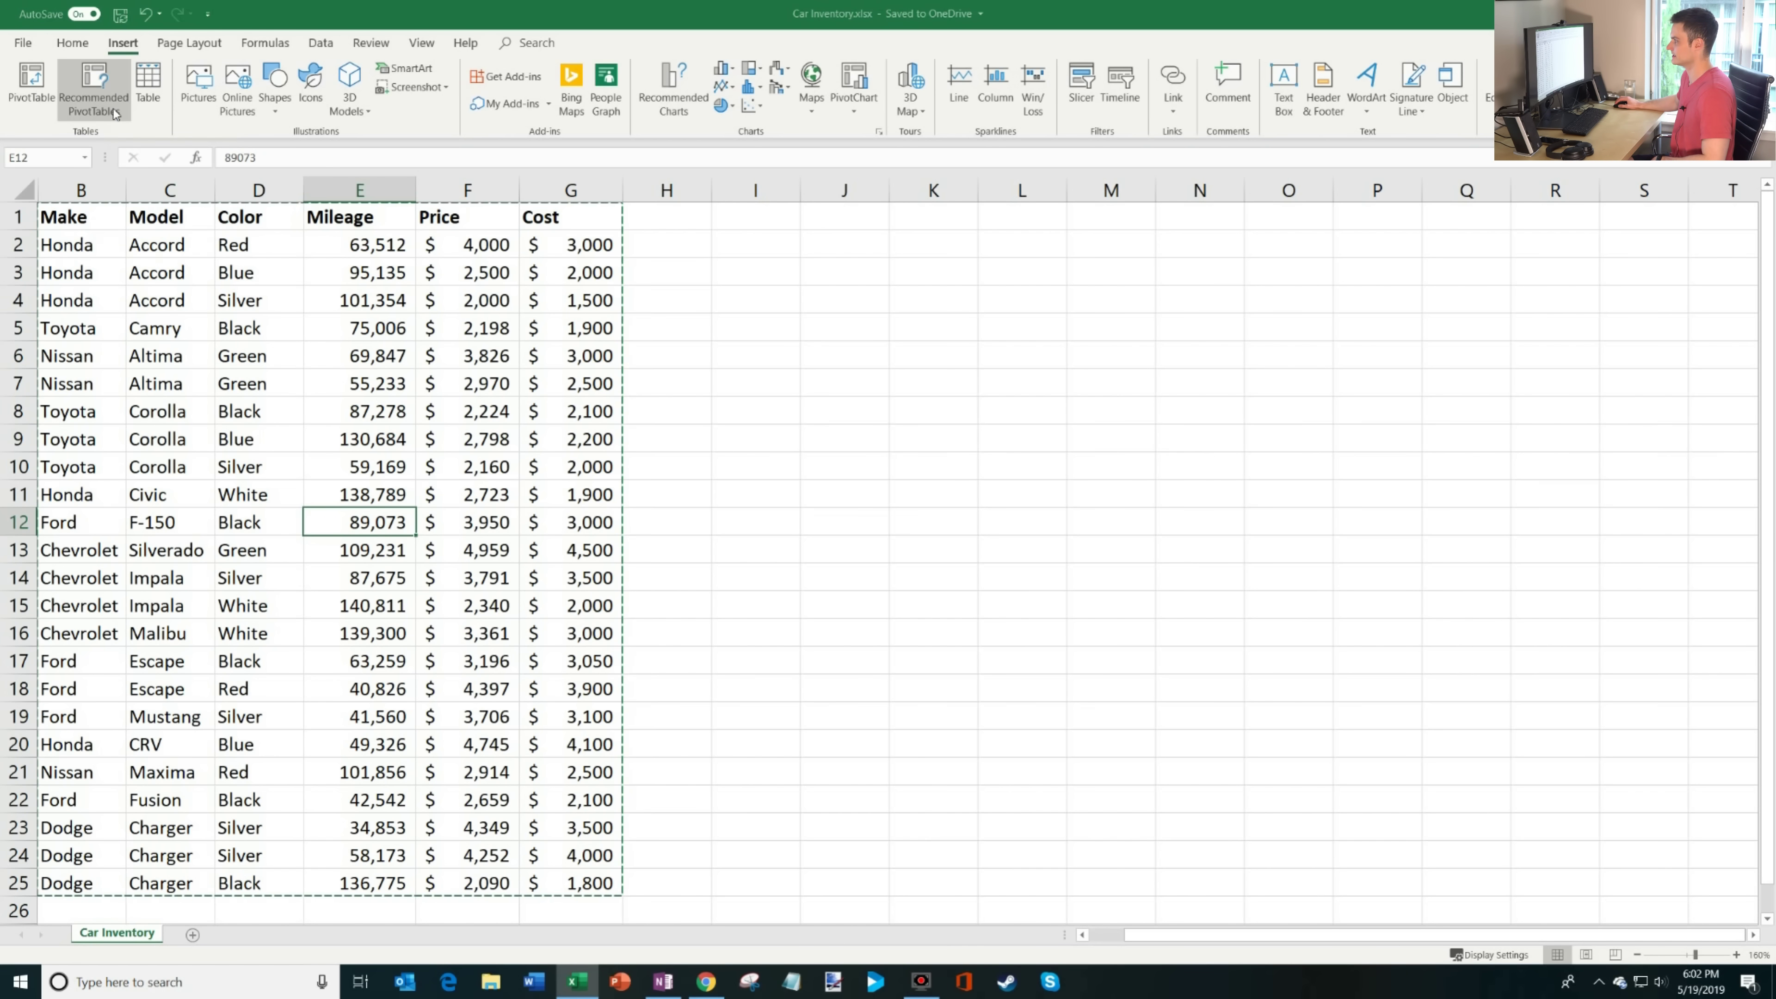
left_click_drag(683, 207, 878, 240)
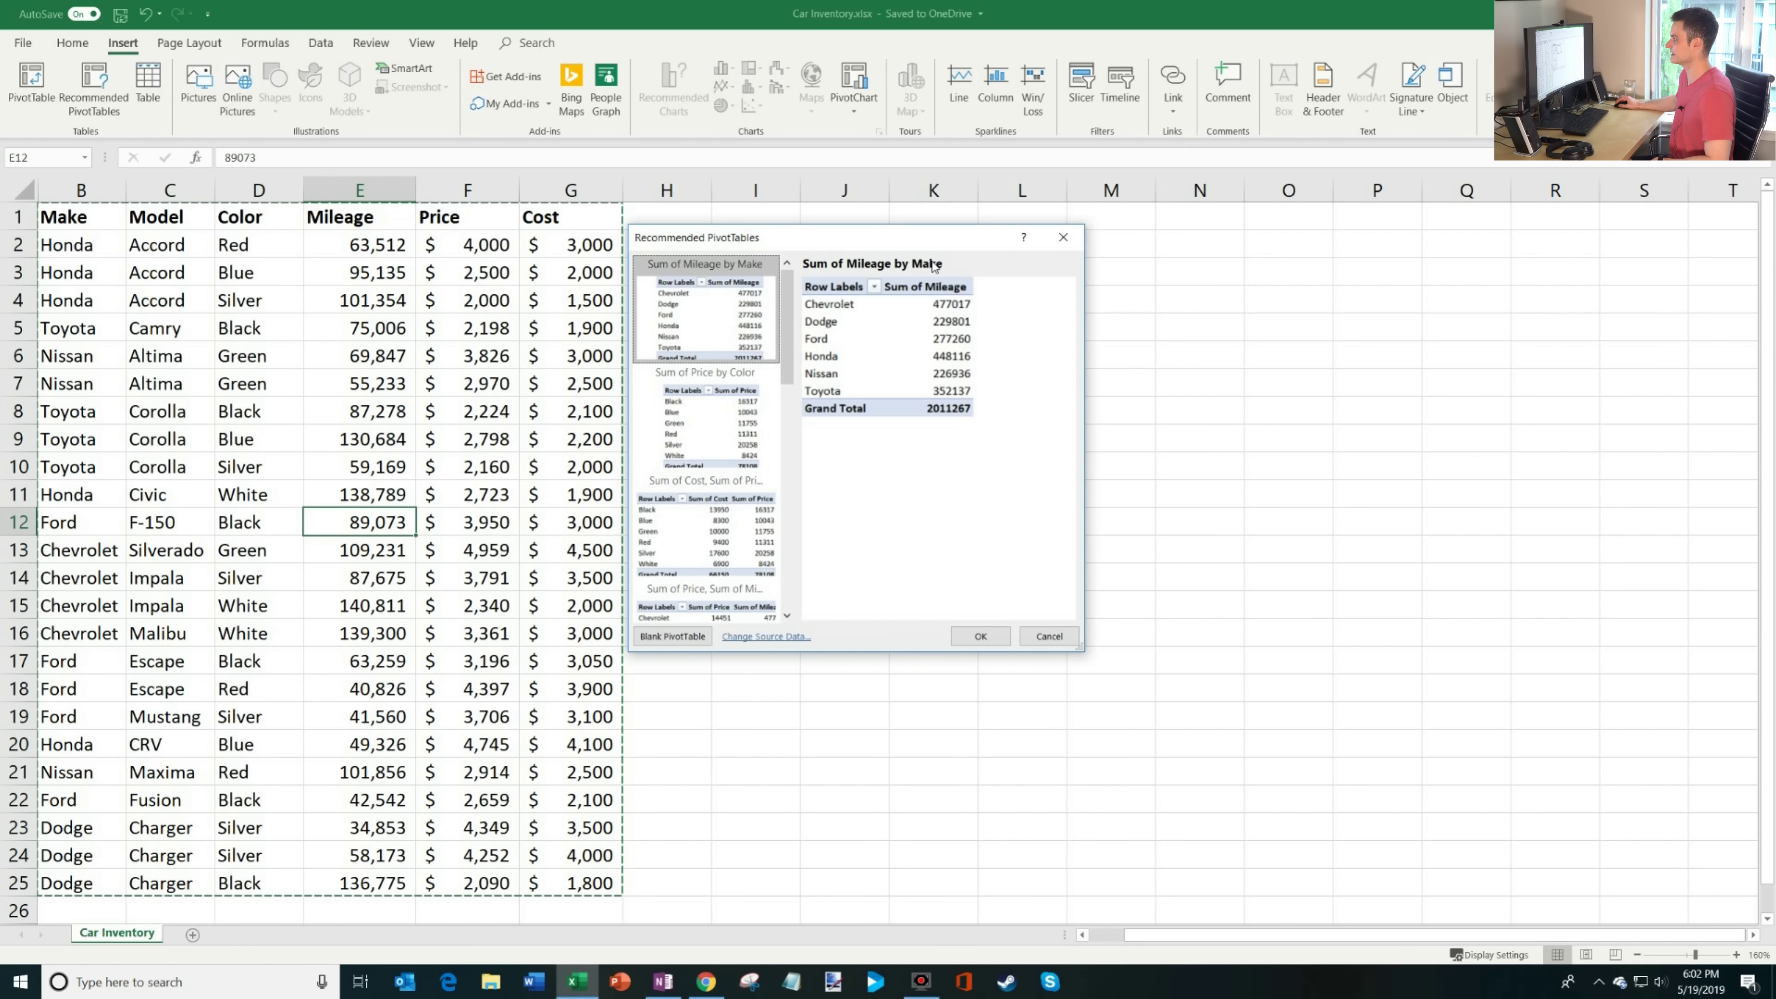
left_click(697, 415)
scroll(696, 415, "down", 4)
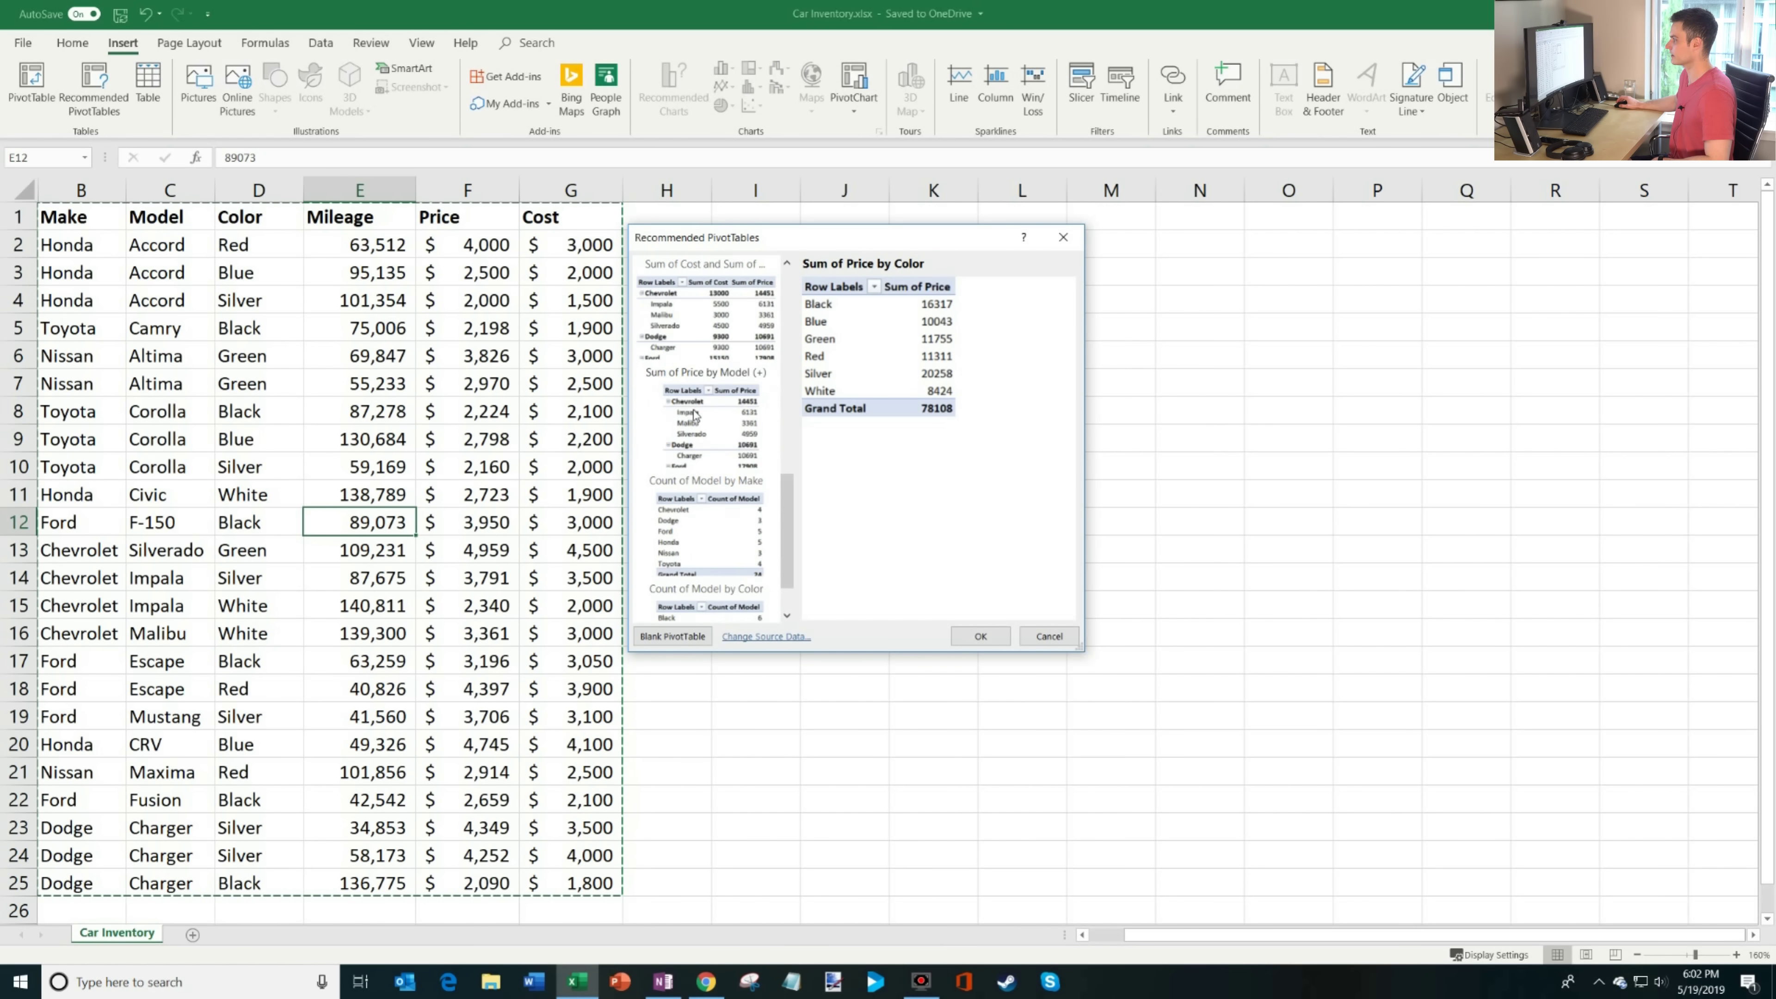
scroll(697, 415, "up", 4)
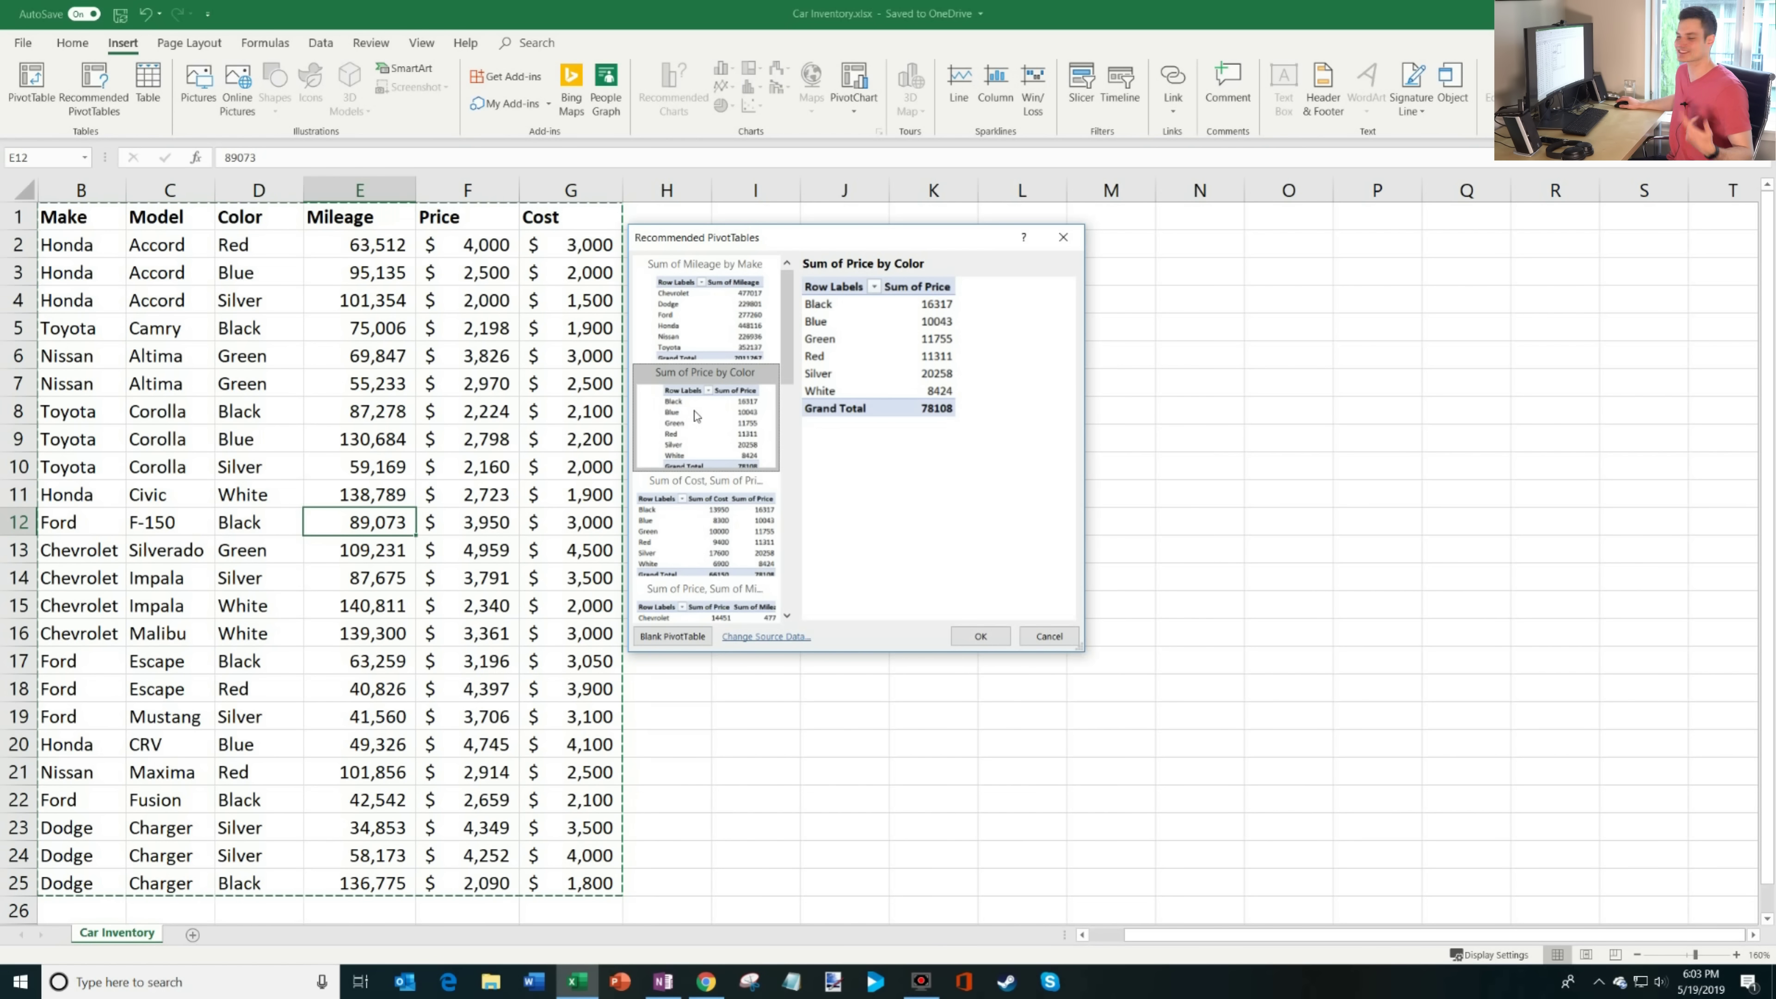
left_click(1063, 238)
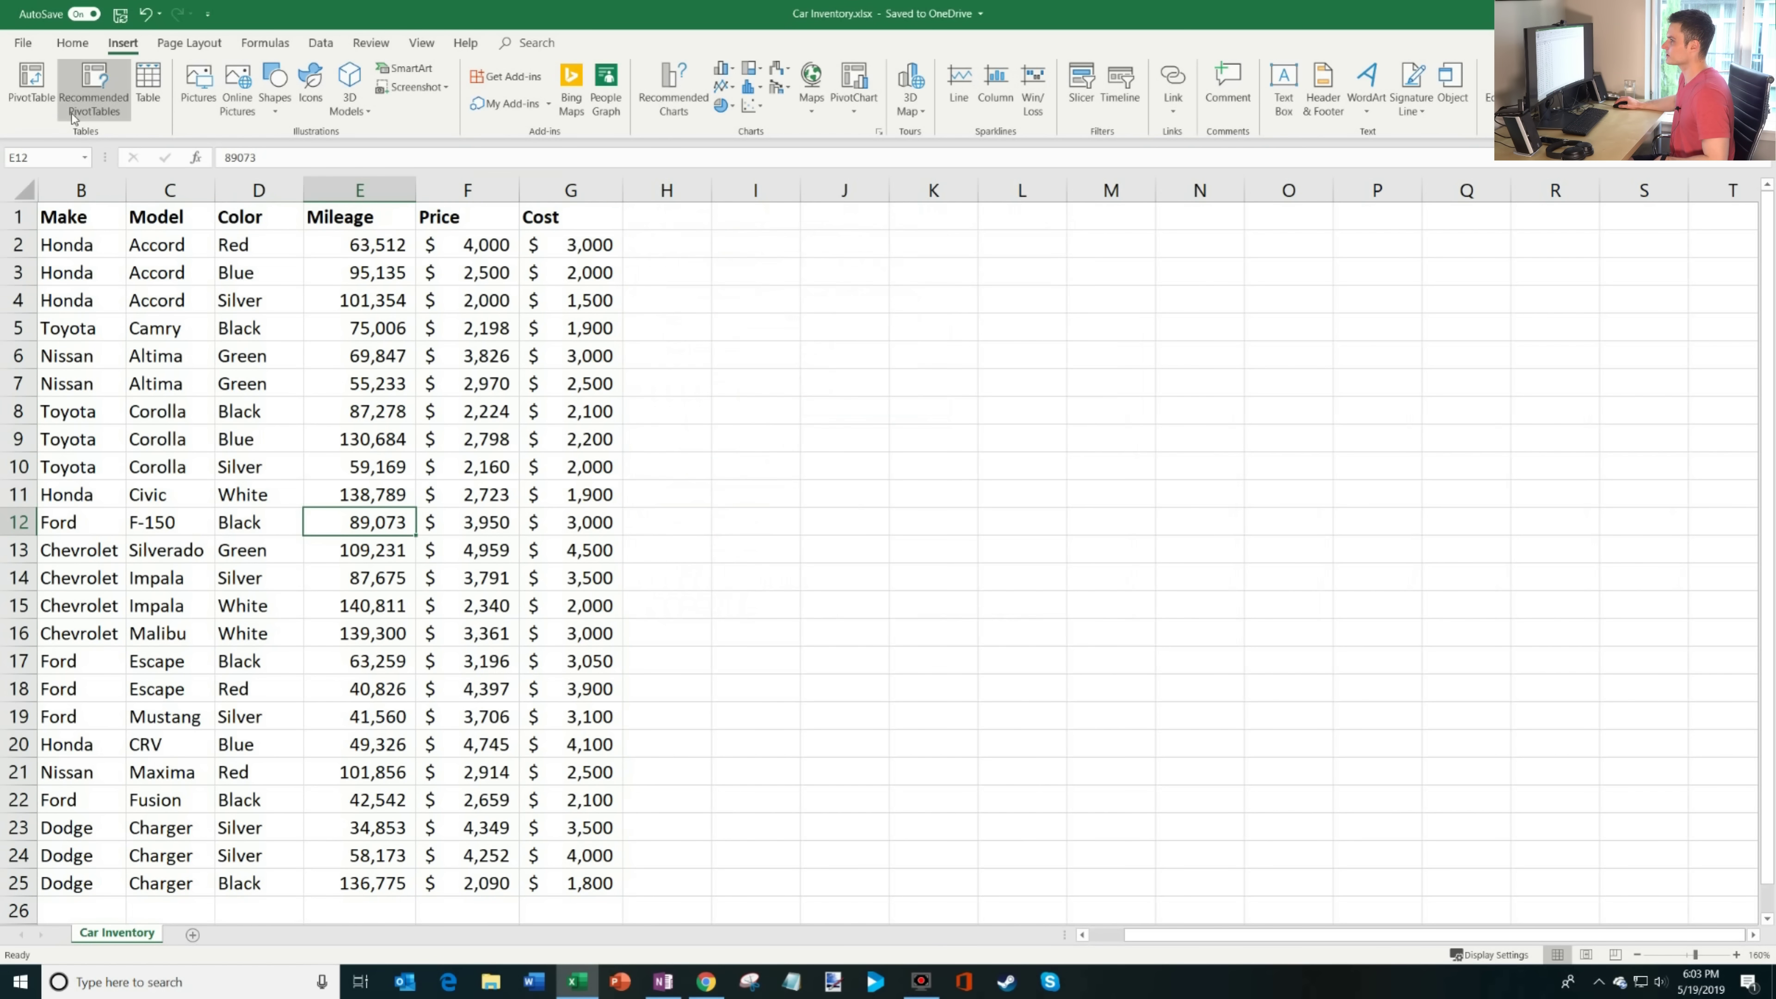
Insert a PivotTable from range B1:G25 on a new worksheet.
left_click(37, 96)
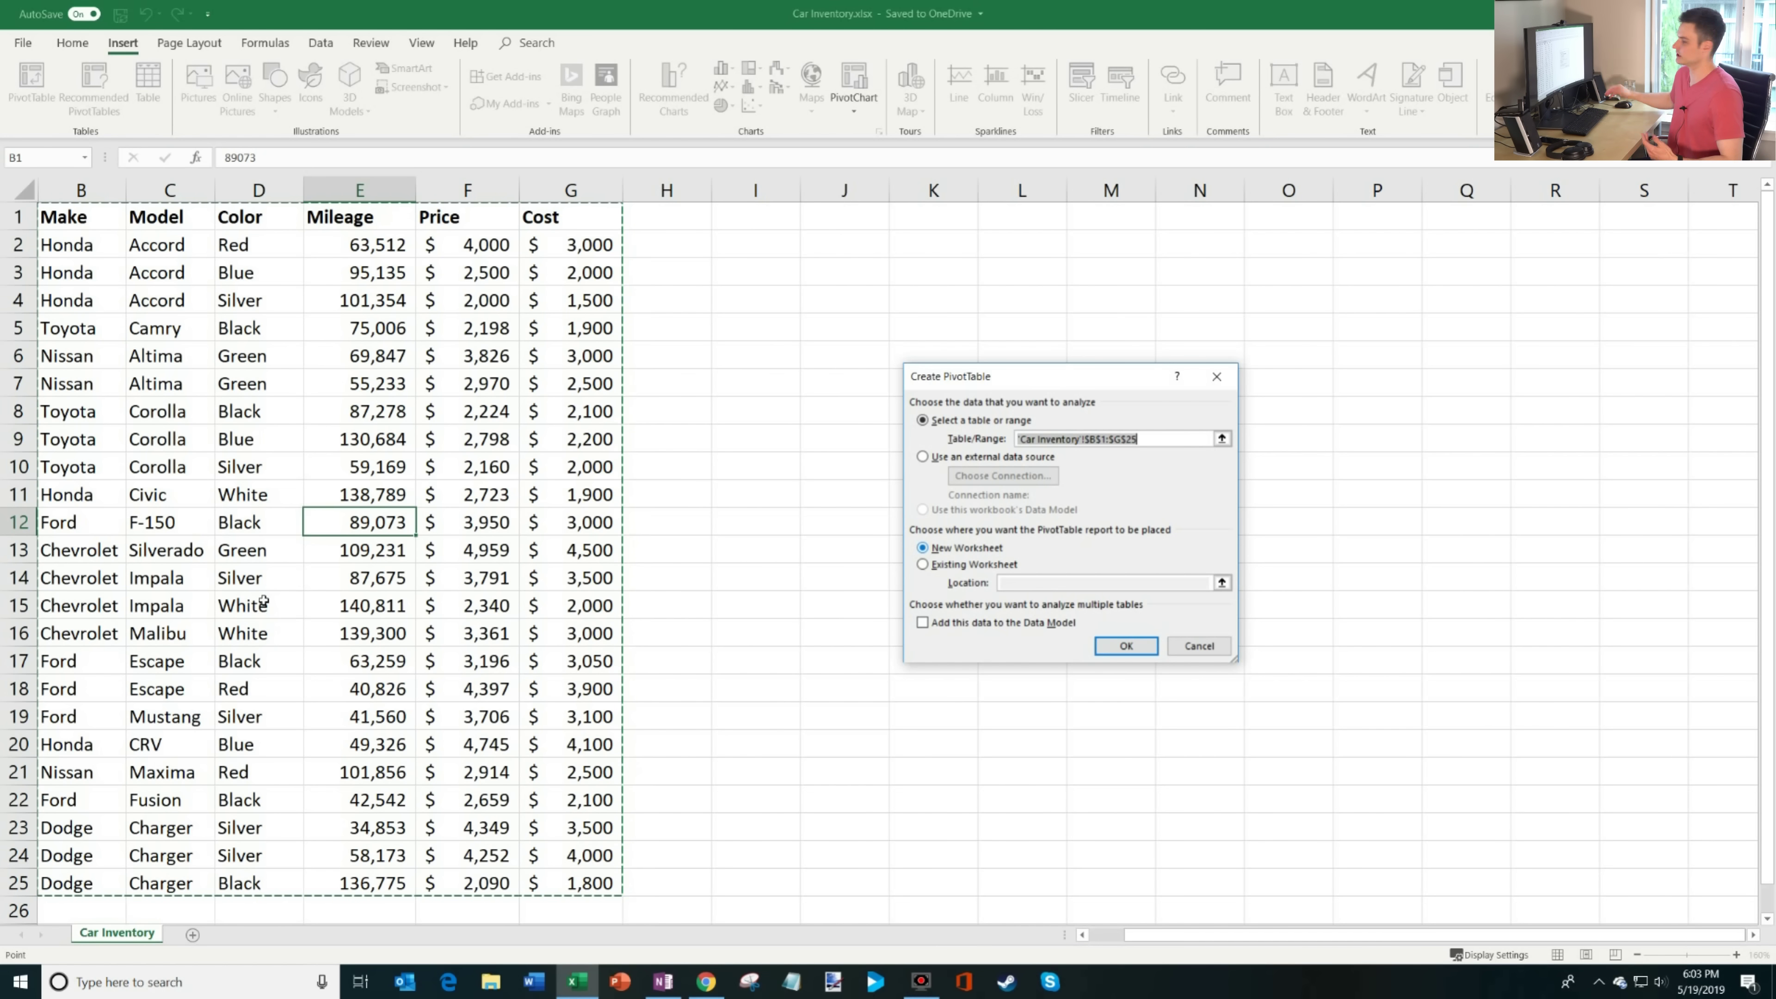
left_click(1127, 647)
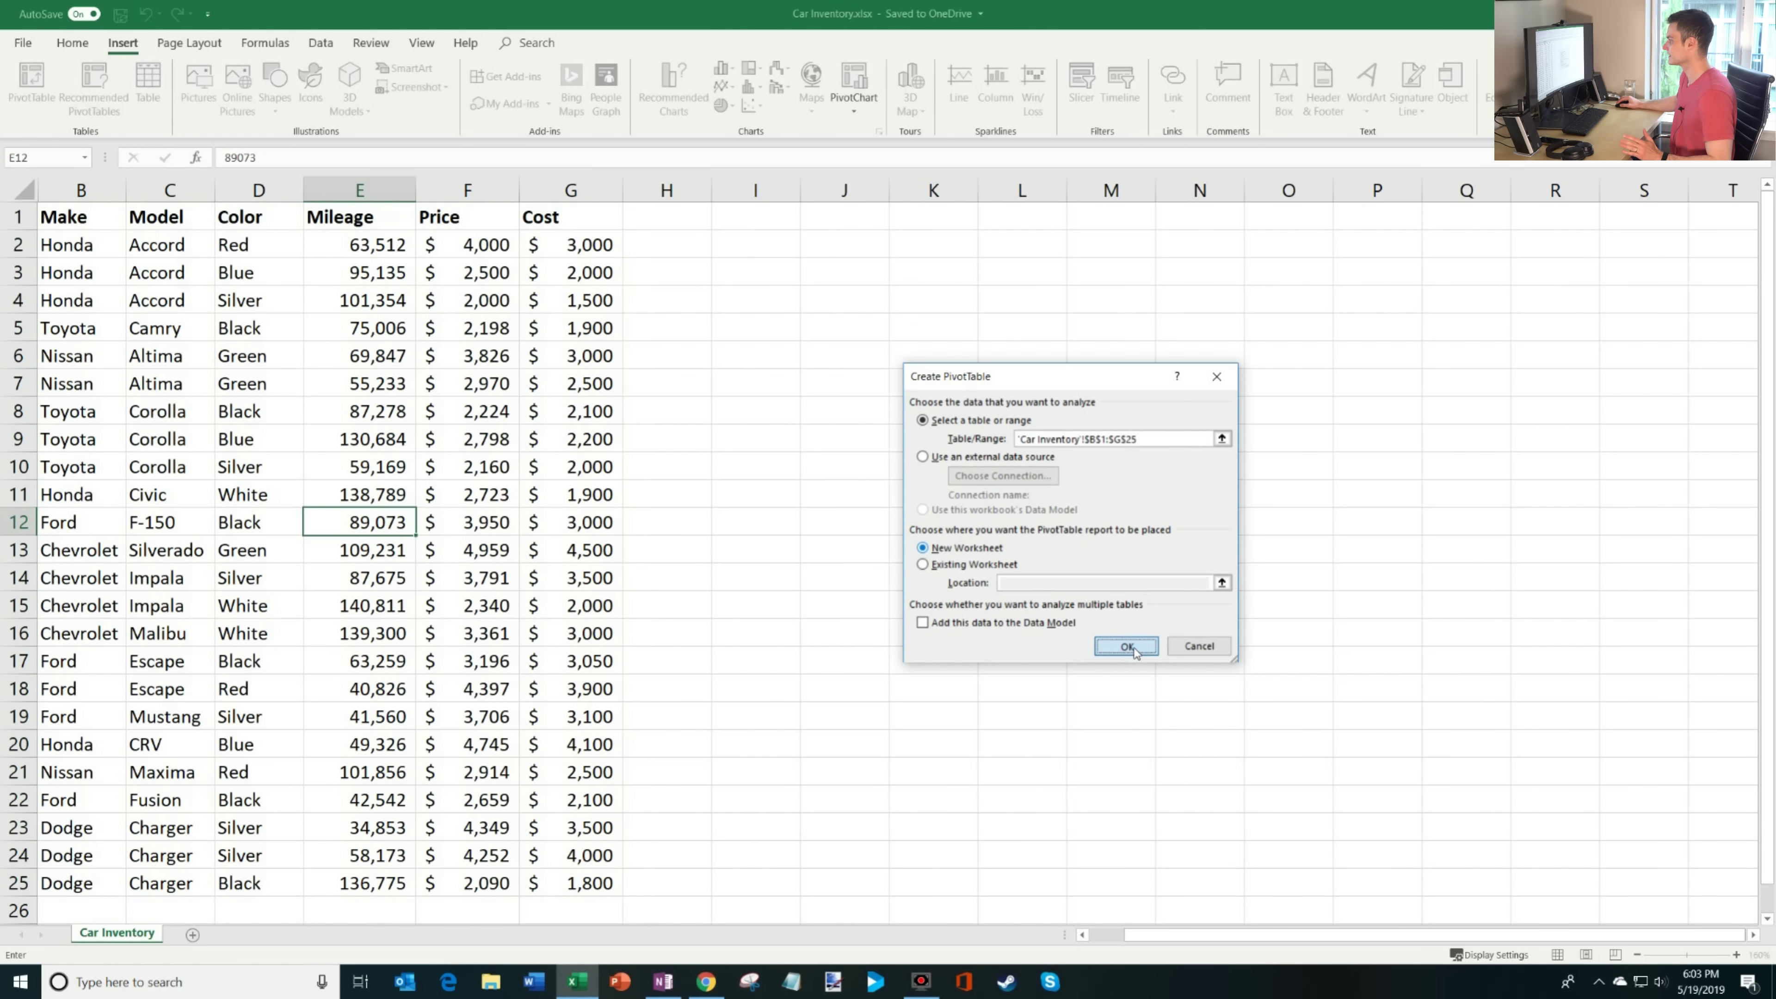
left_click(1127, 647)
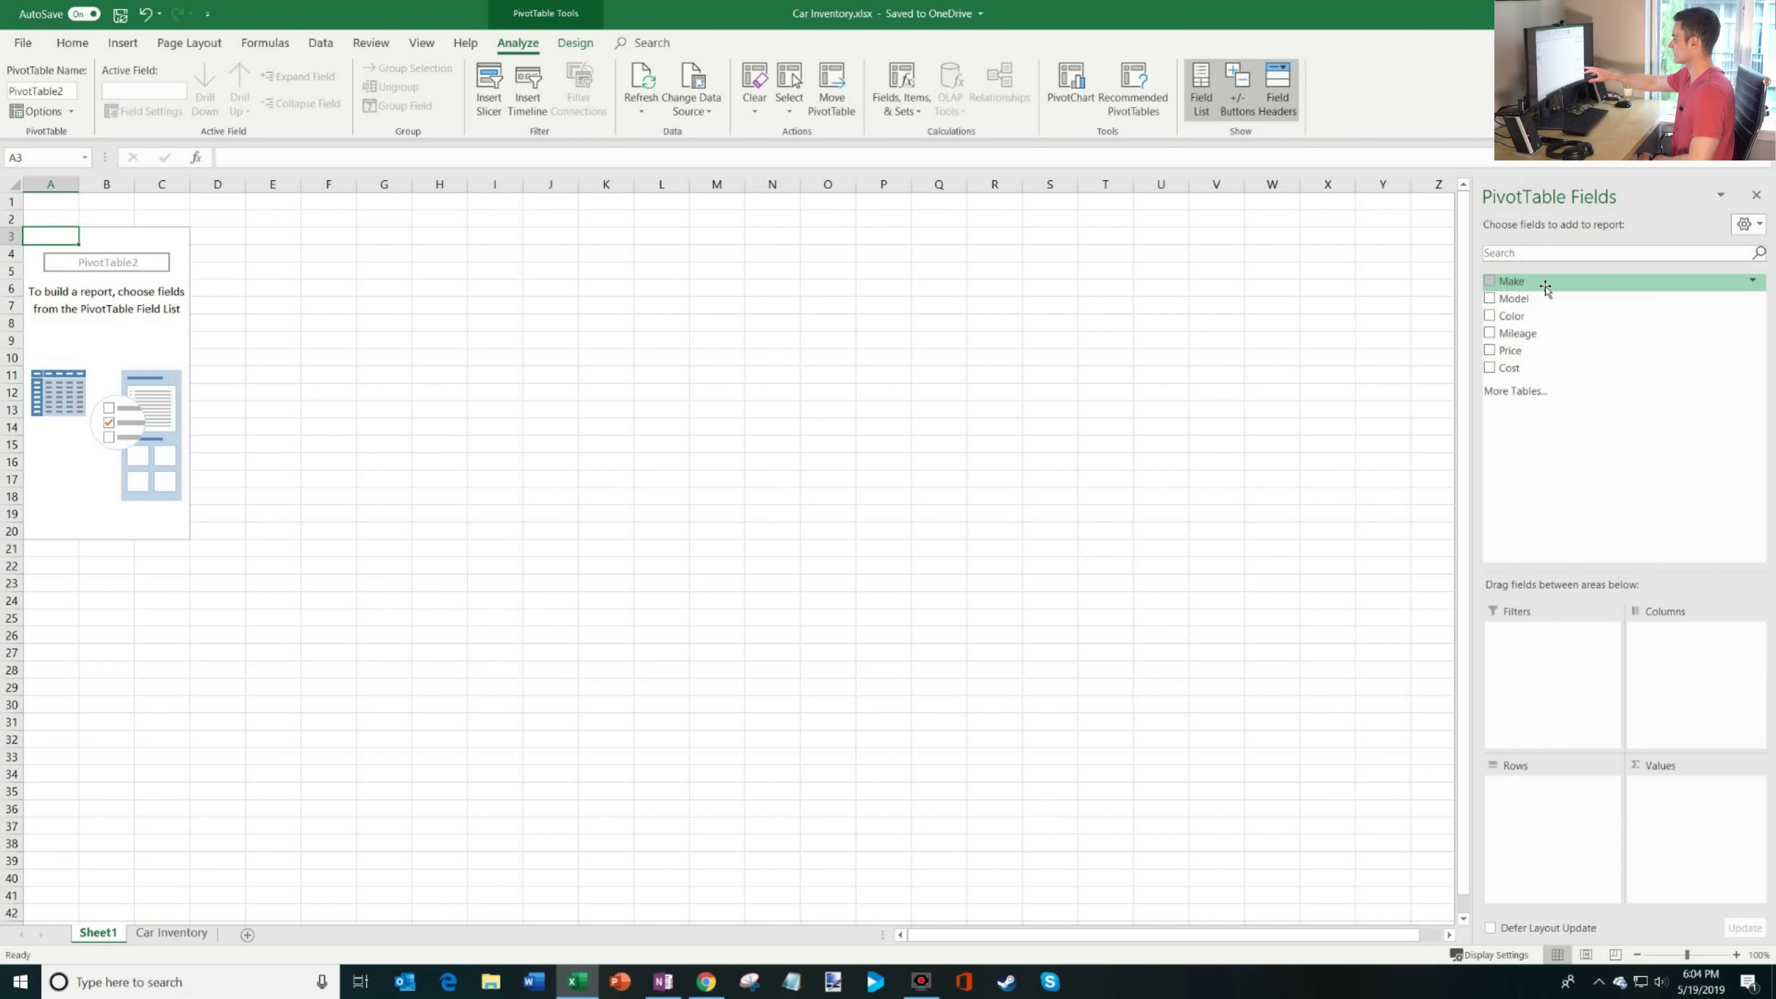
Add Make to the PivotTable rows and select the listed makes.
left_click_drag(1545, 287, 1571, 808)
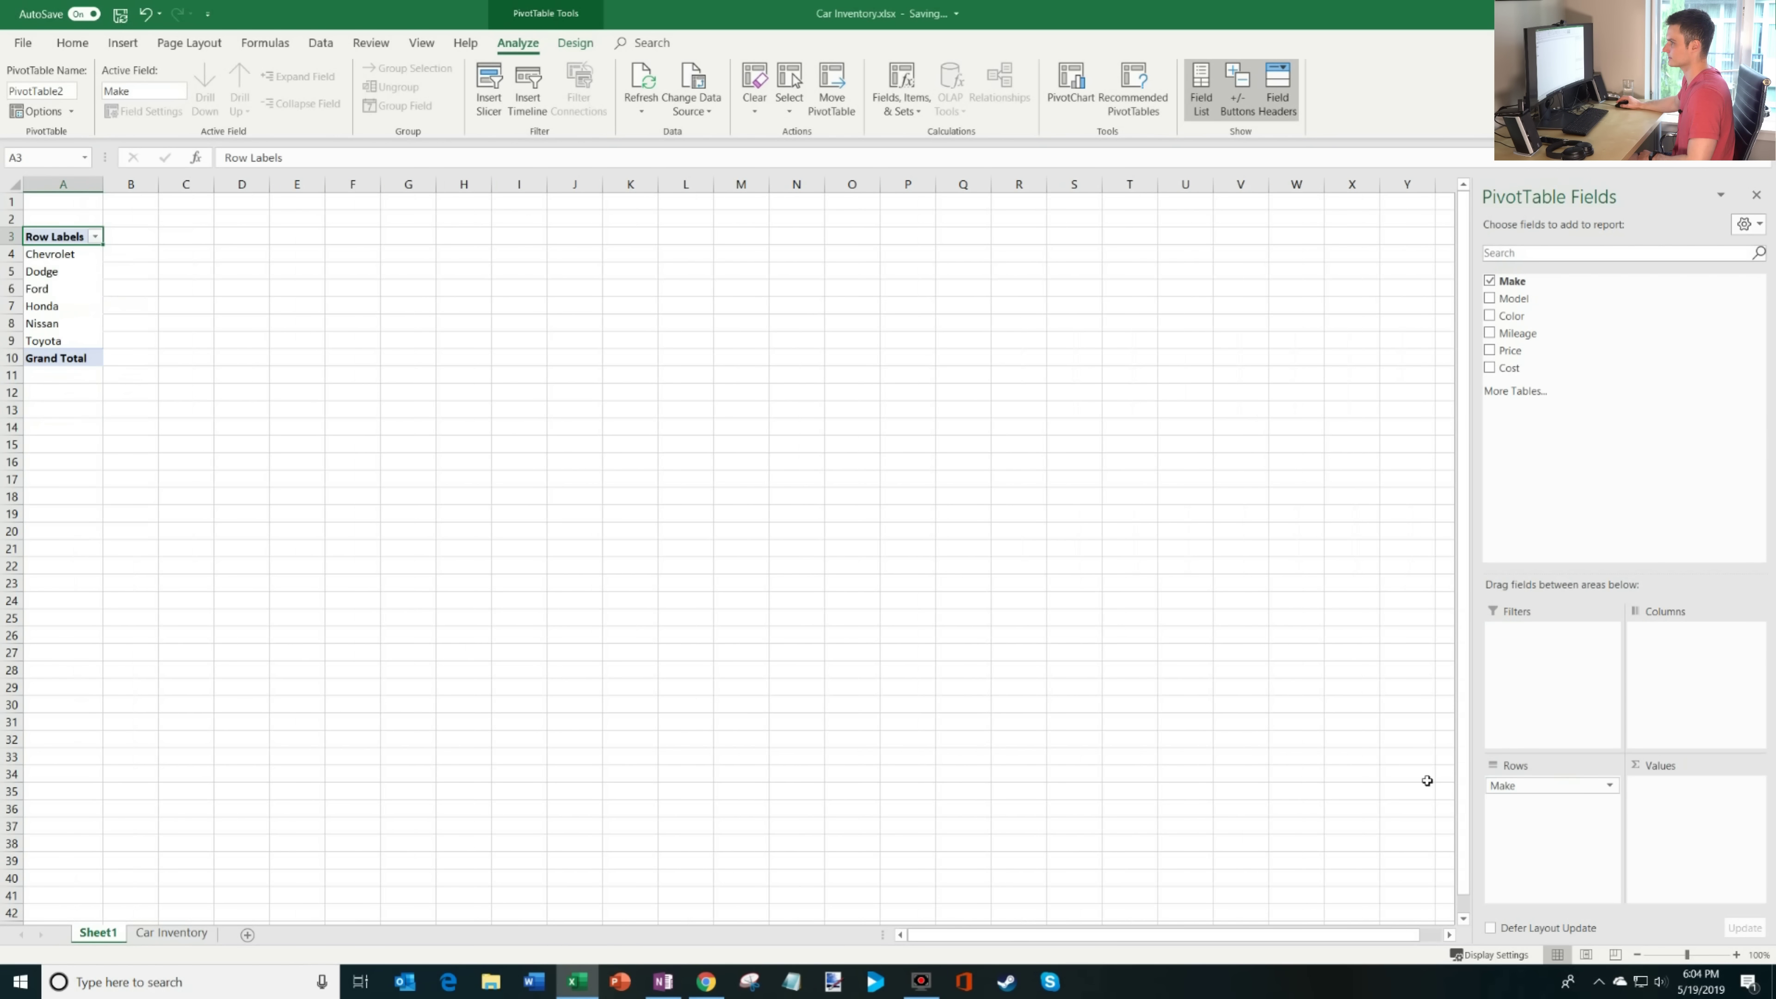
left_click_drag(54, 256, 58, 345)
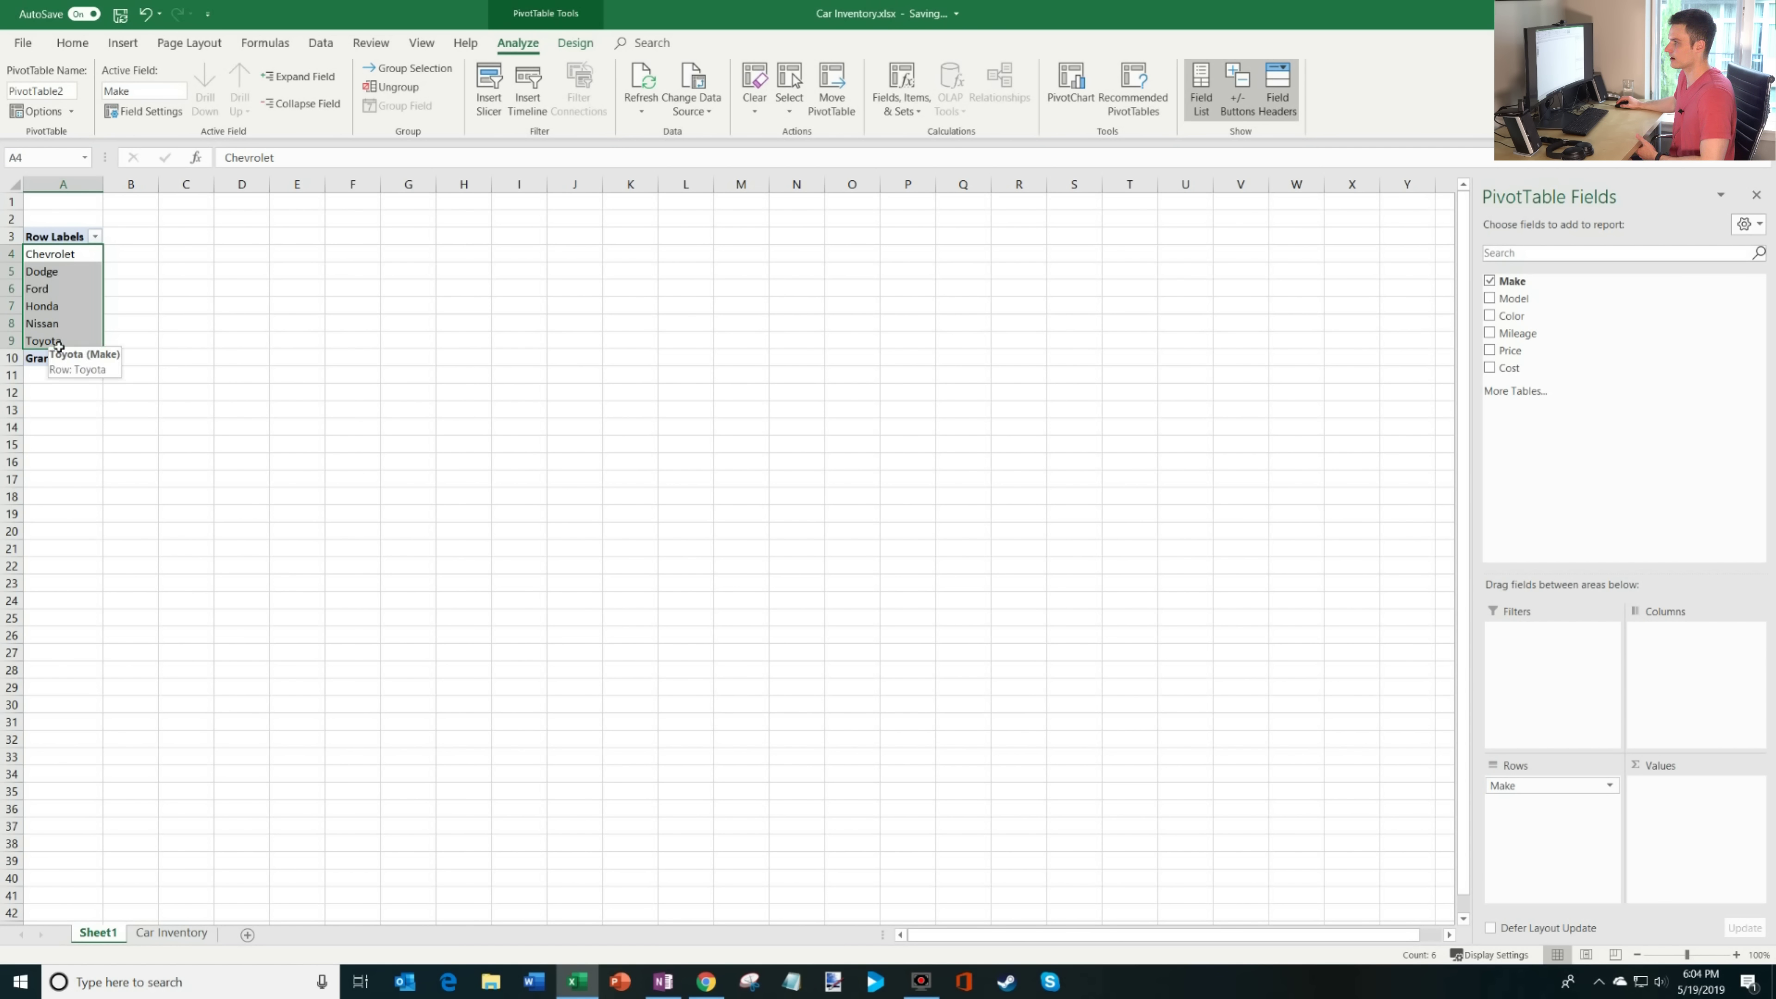
left_click_drag(82, 255, 99, 346)
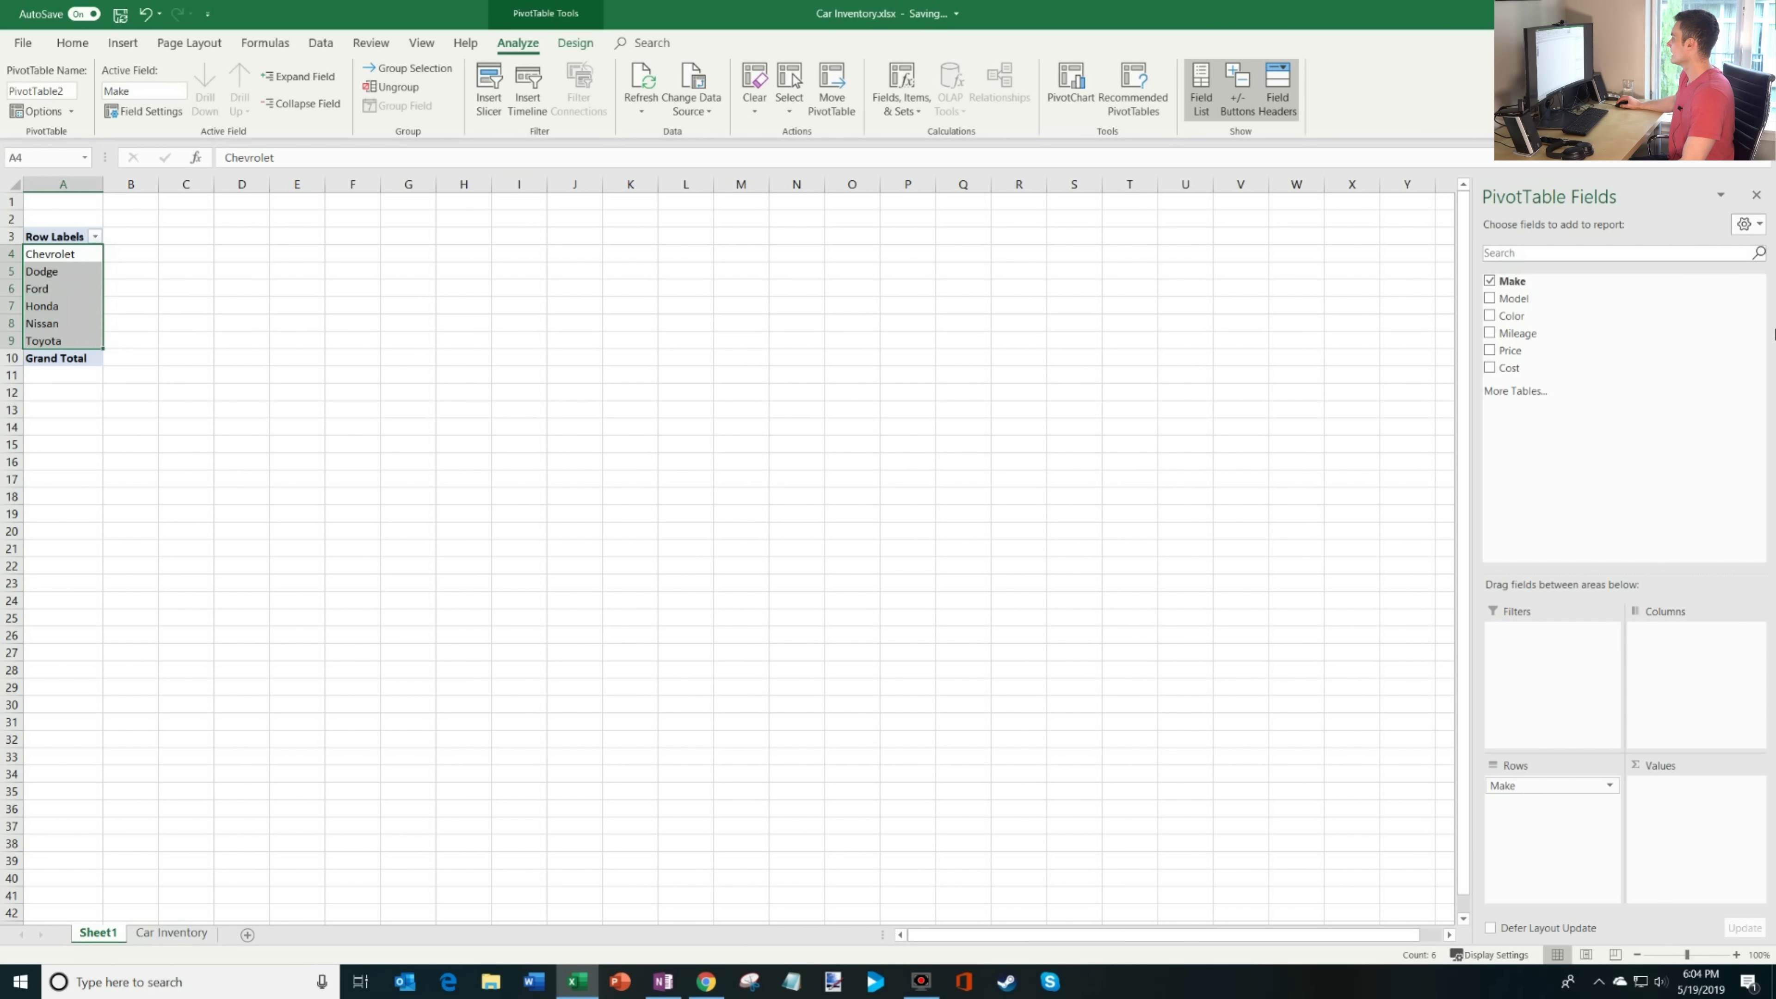
Nest Model under Make, showing Impala, Malibu and Silverado under Chevrolet.
left_click_drag(1535, 308, 1555, 839)
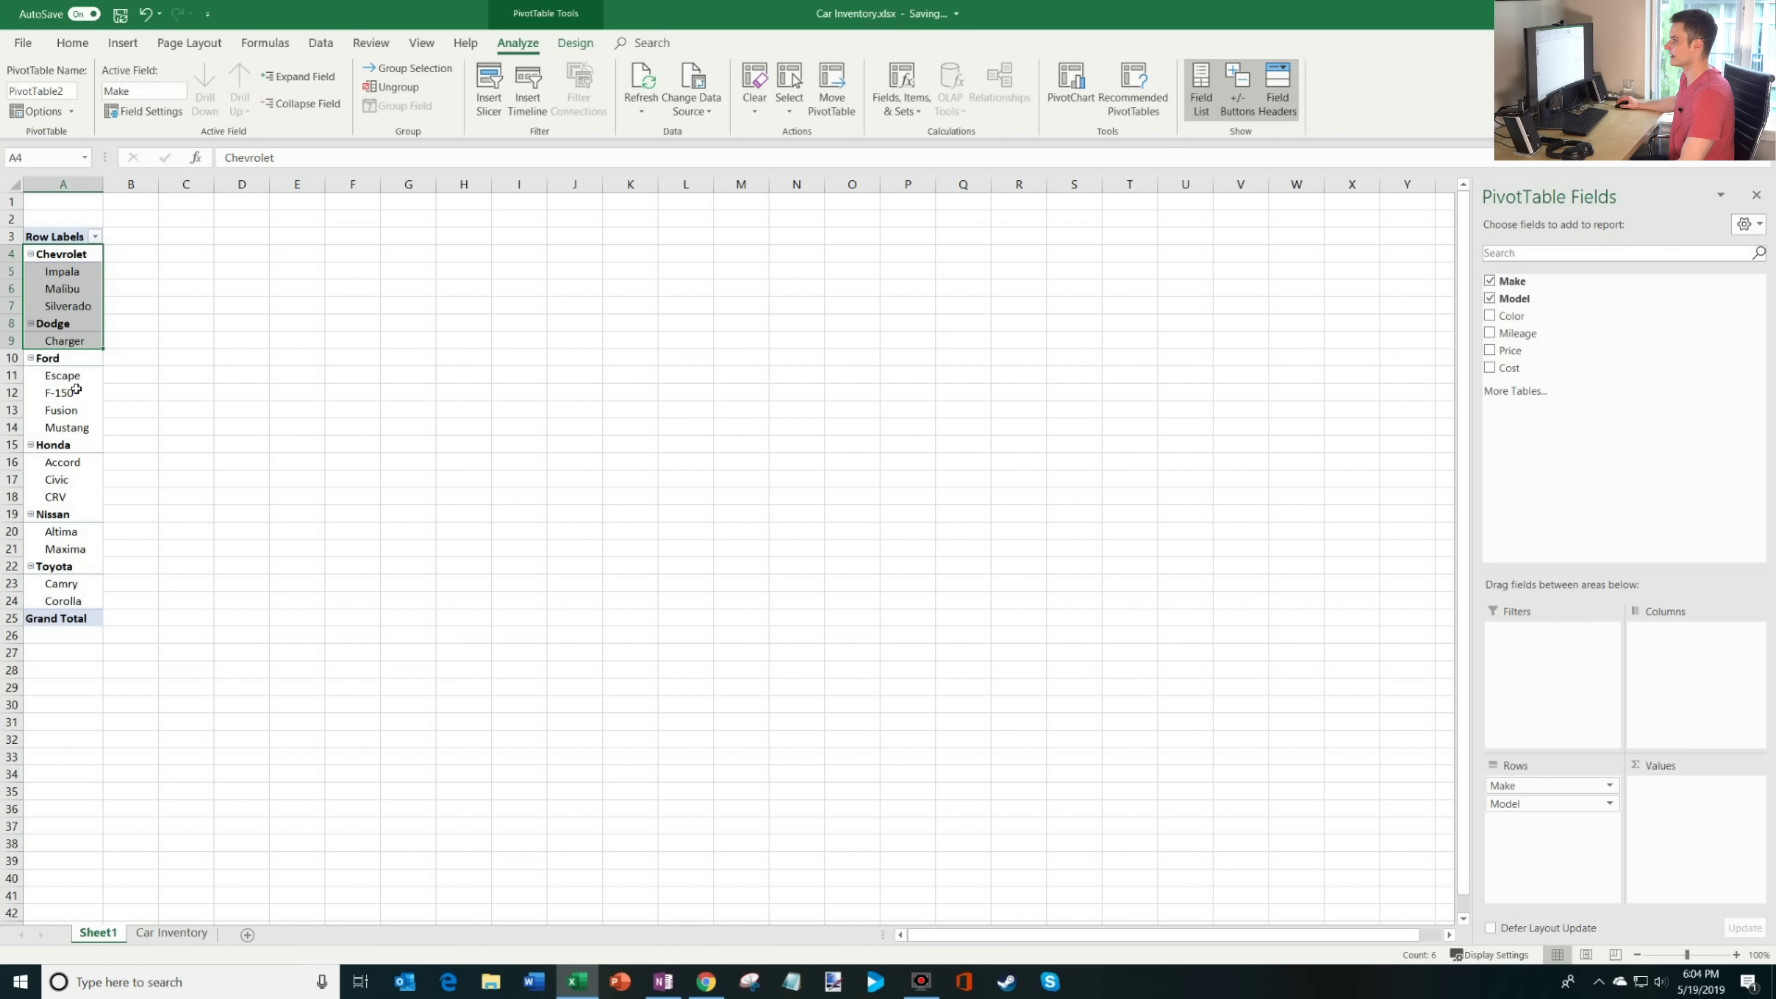
left_click_drag(70, 273, 97, 314)
left_click(68, 271)
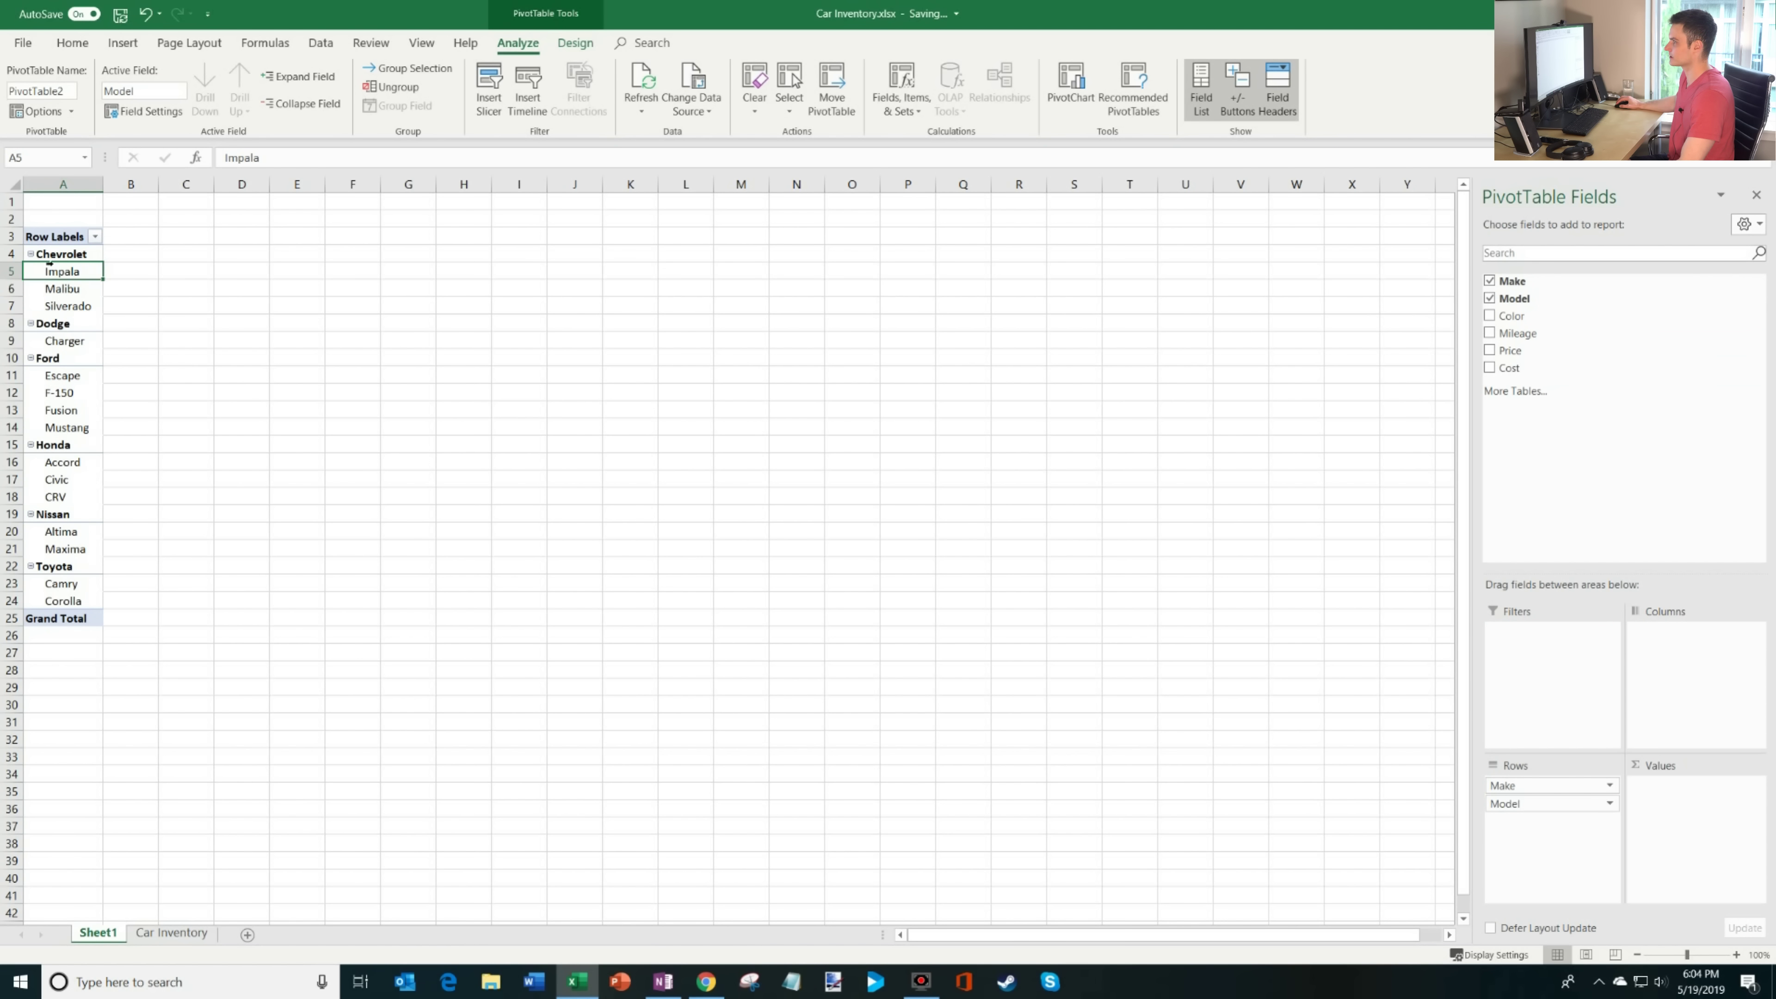
Collapse and expand the Chevrolet group, then collapse and expand every make.
left_click(30, 254)
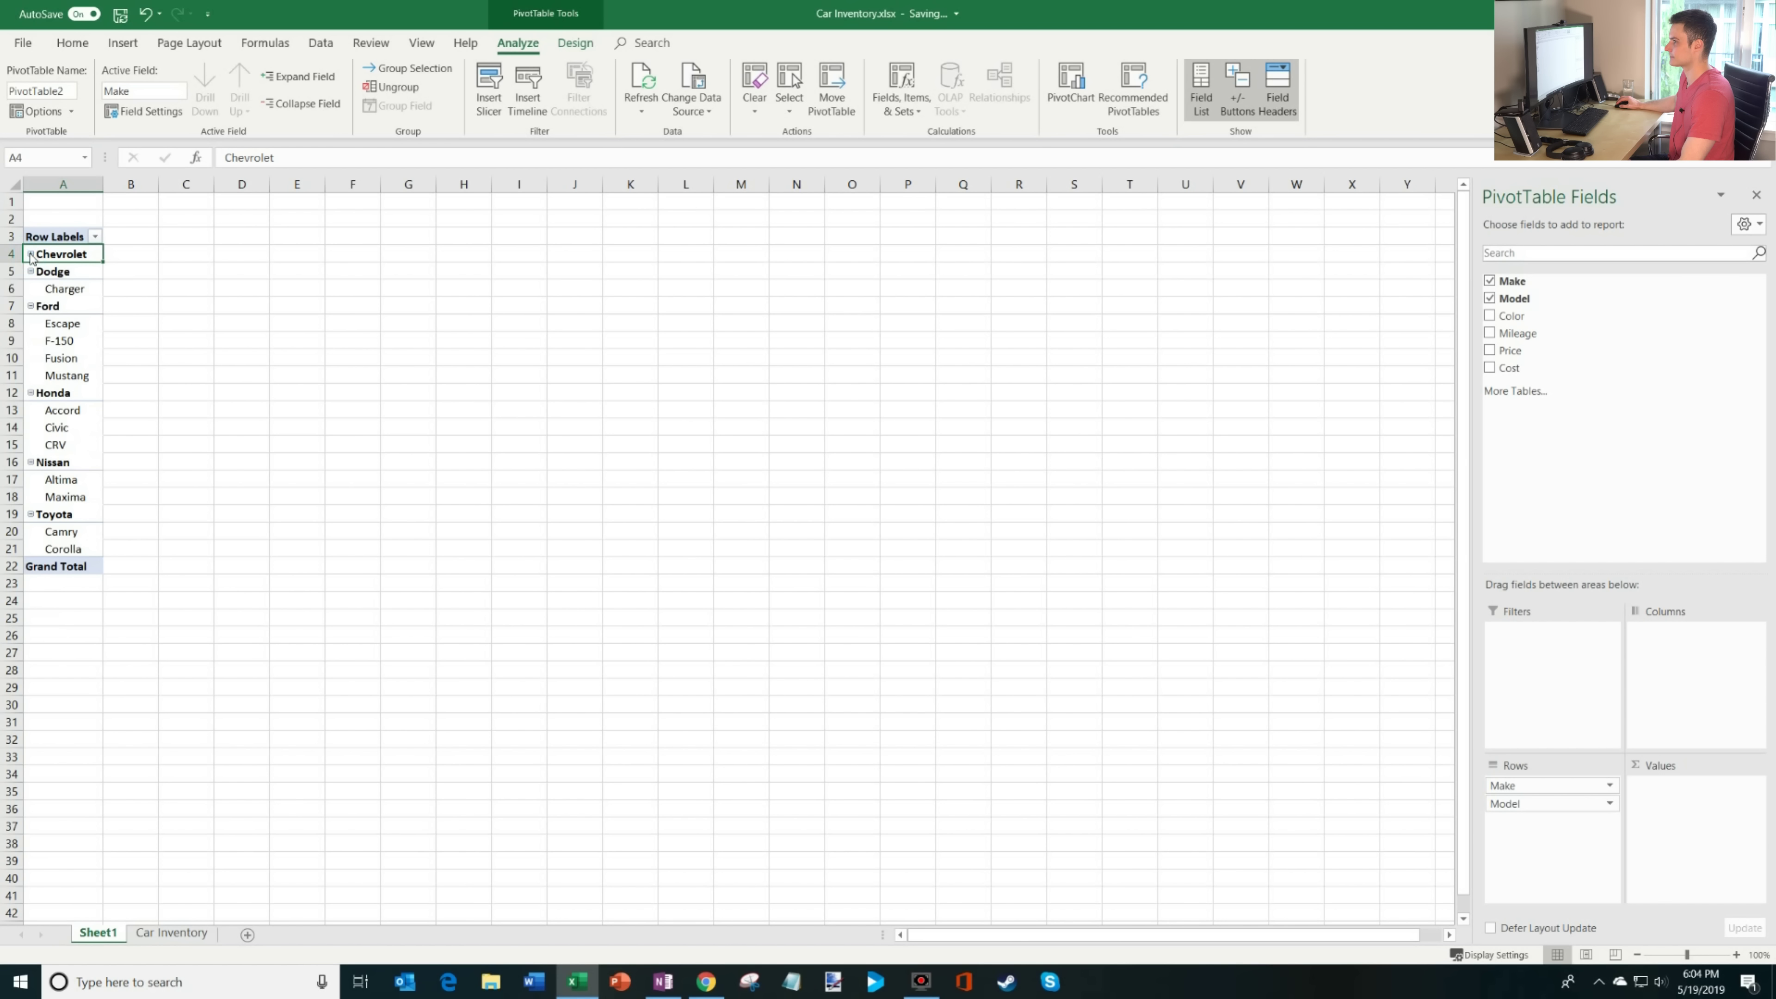
left_click(30, 254)
left_click(30, 254)
left_click(30, 254)
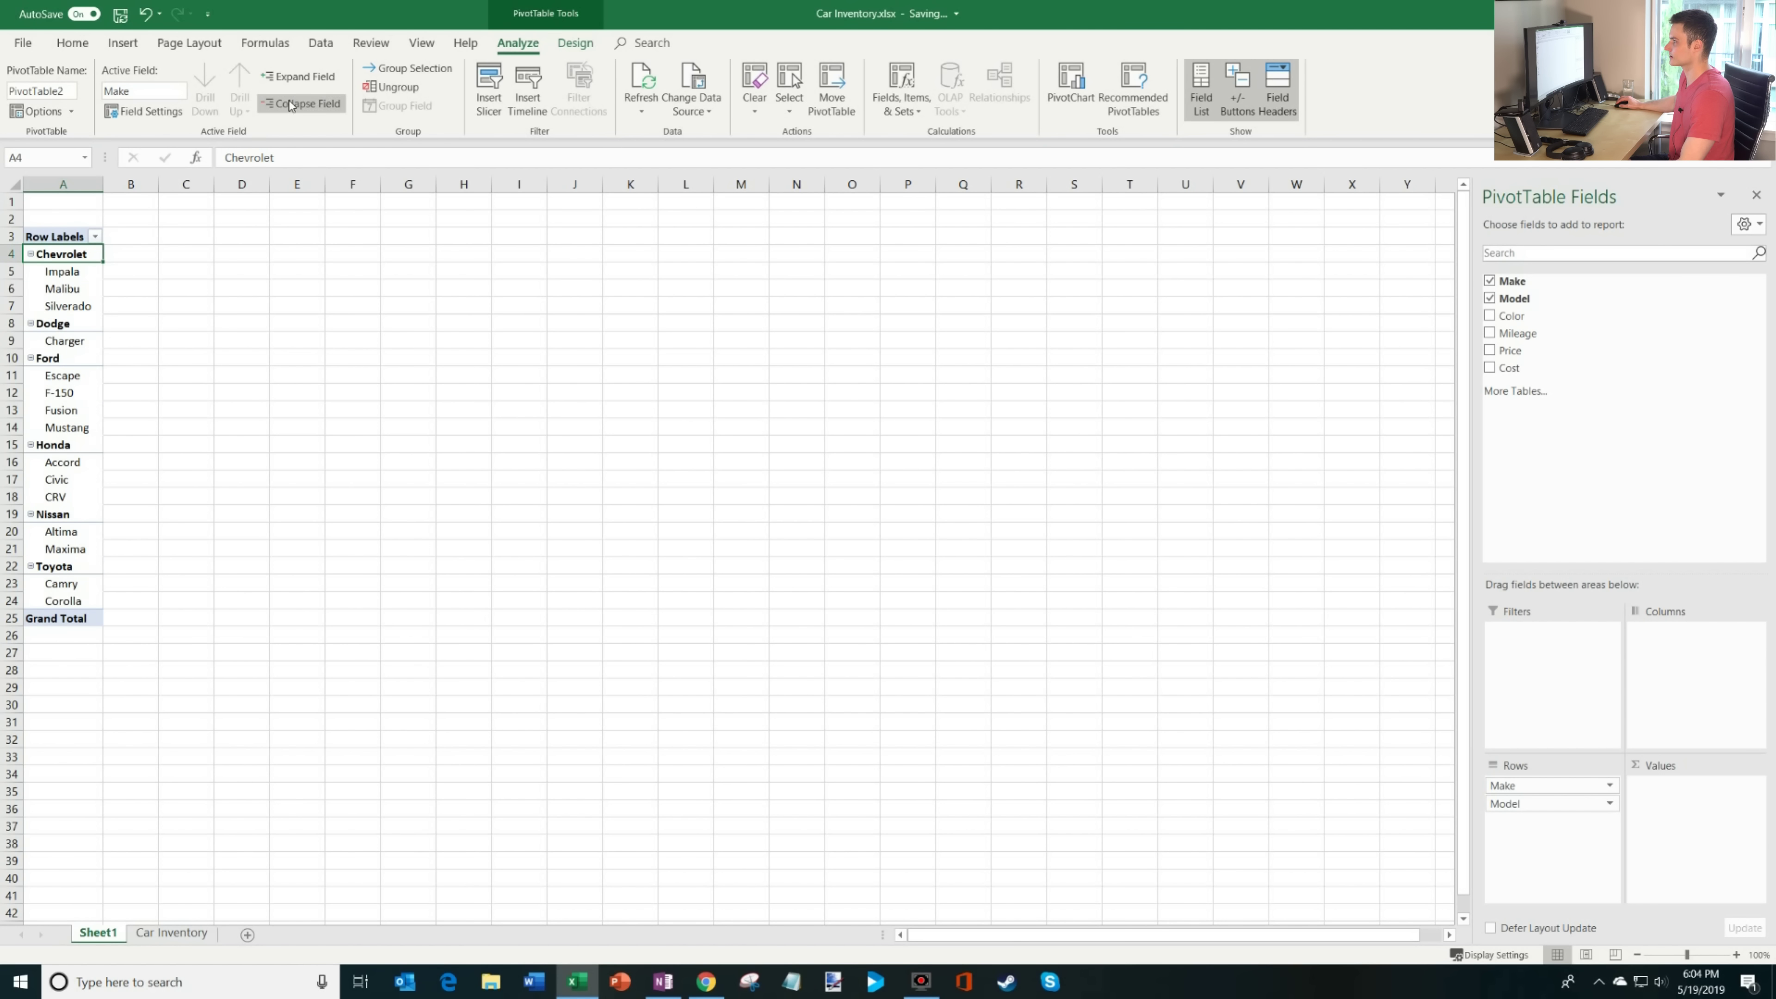
left_click(310, 105)
left_click(301, 76)
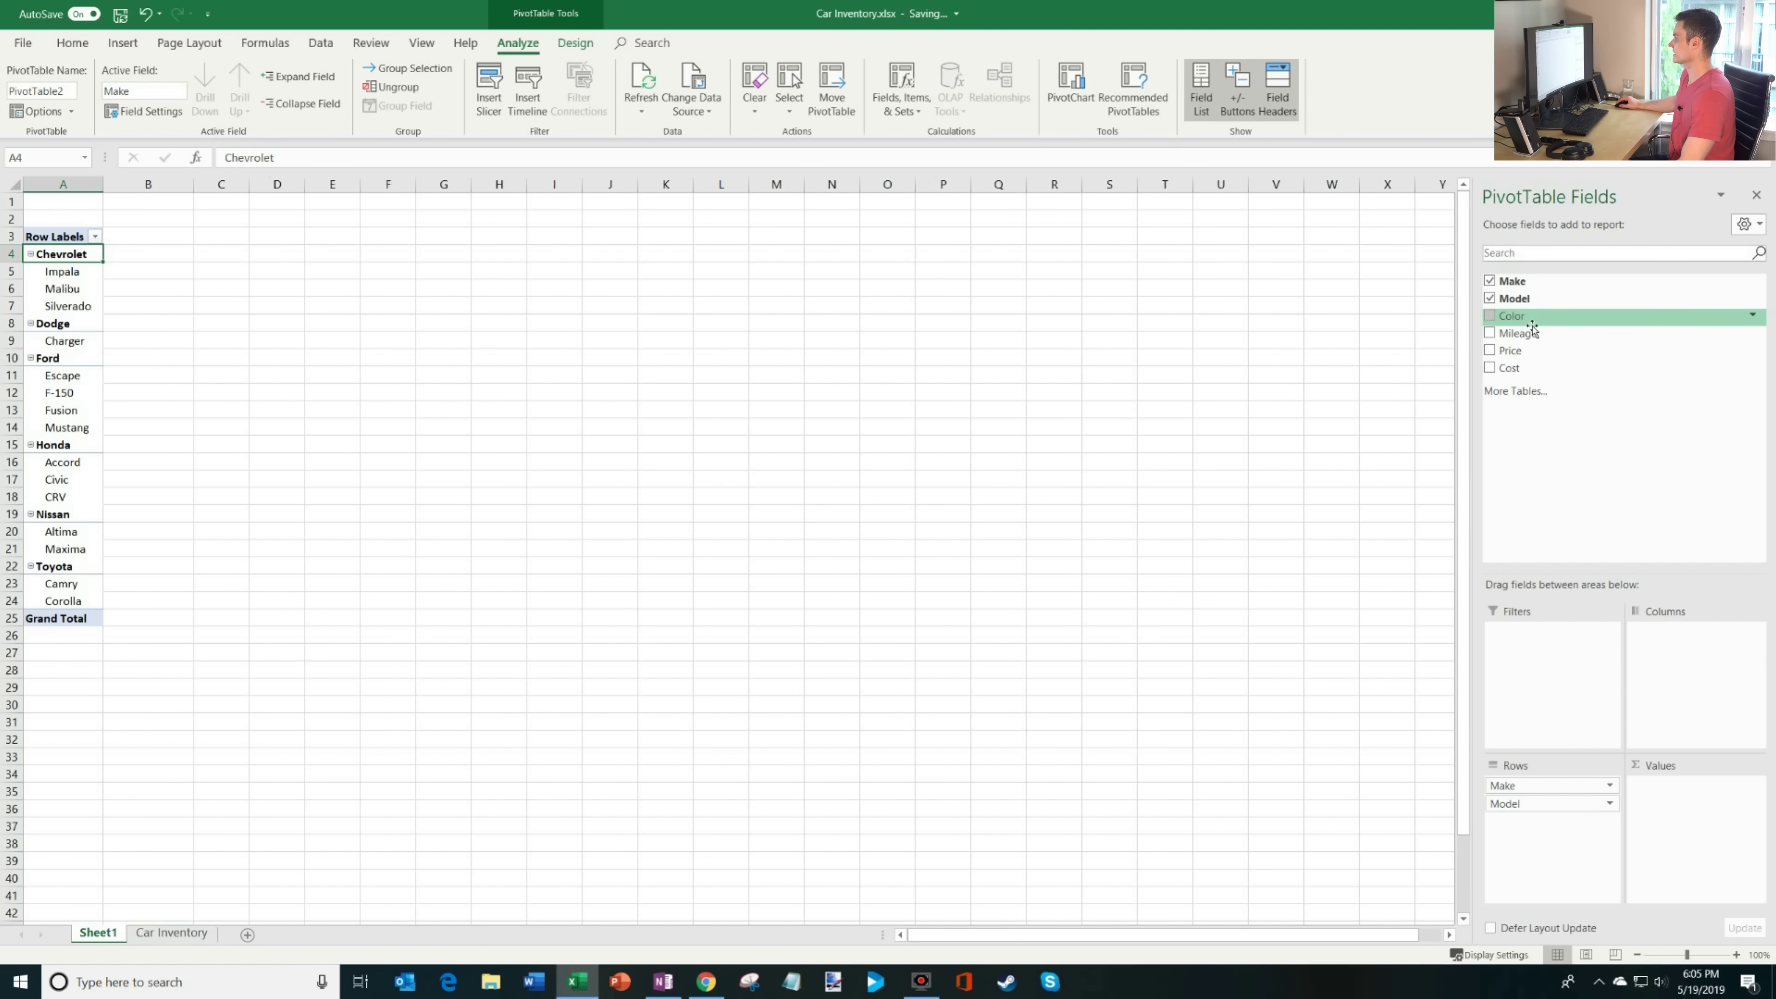
Spread Color across the columns and add Count of Make as values, totalling 24.
left_click_drag(1538, 325, 1699, 633)
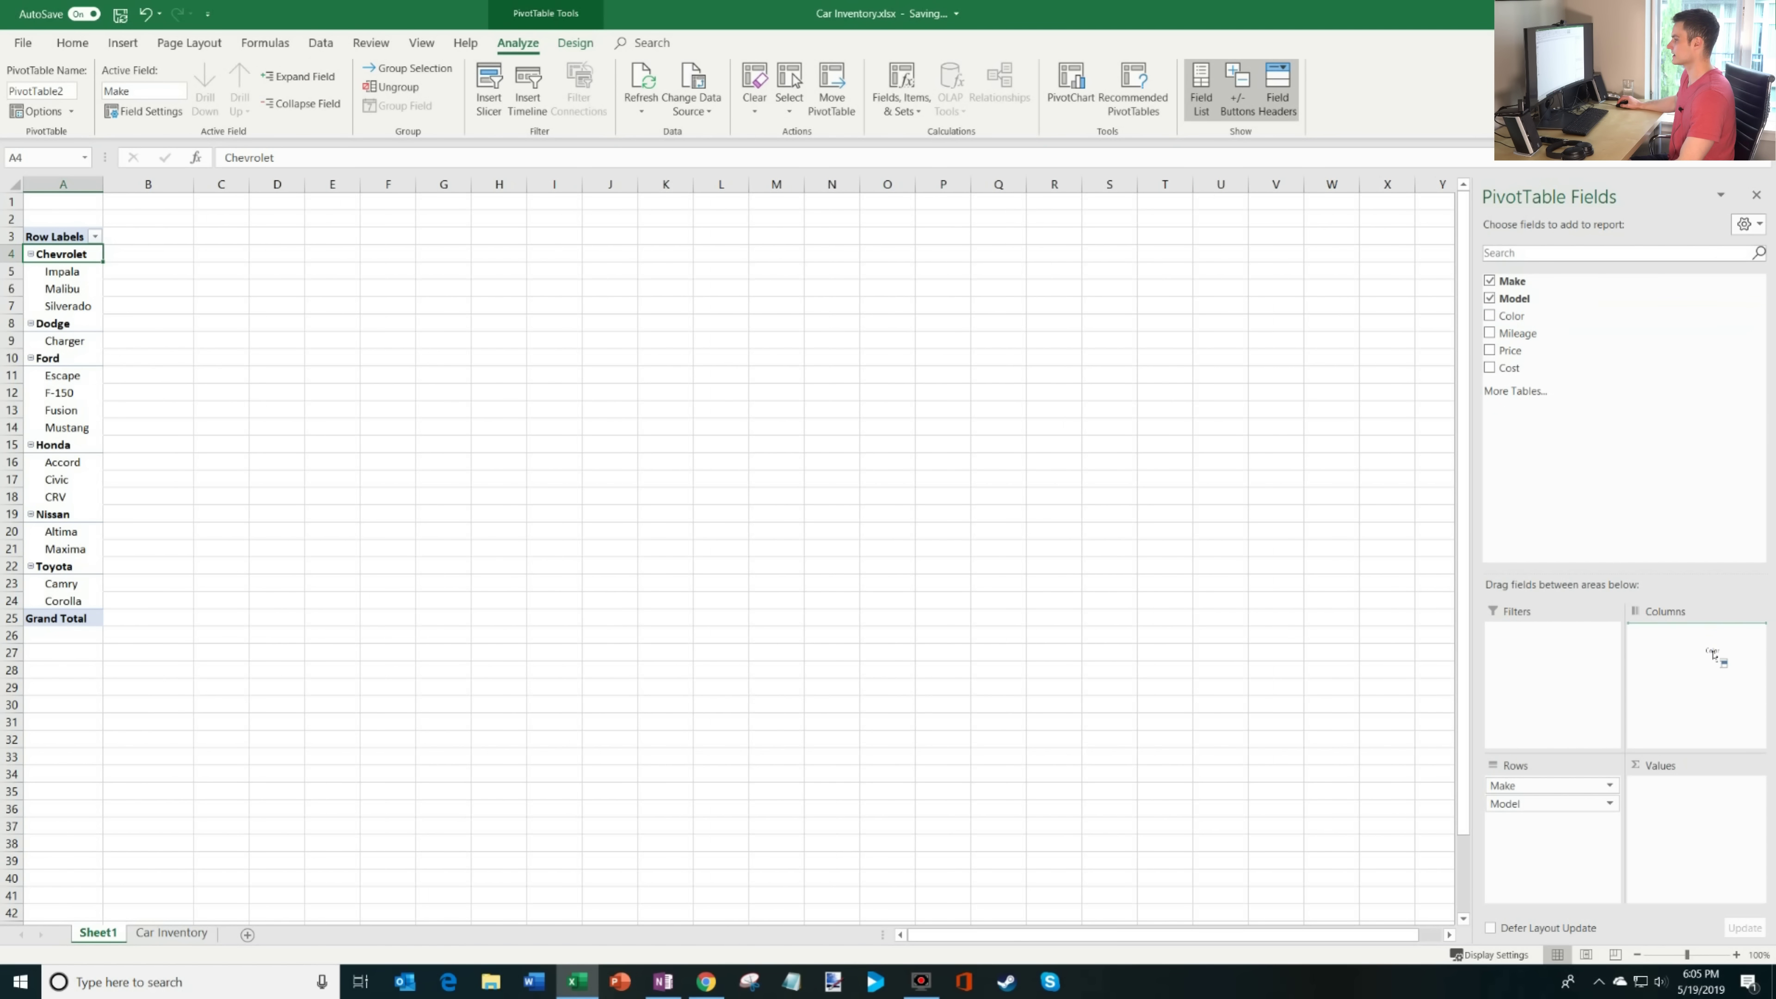
left_click_drag(70, 271, 83, 619)
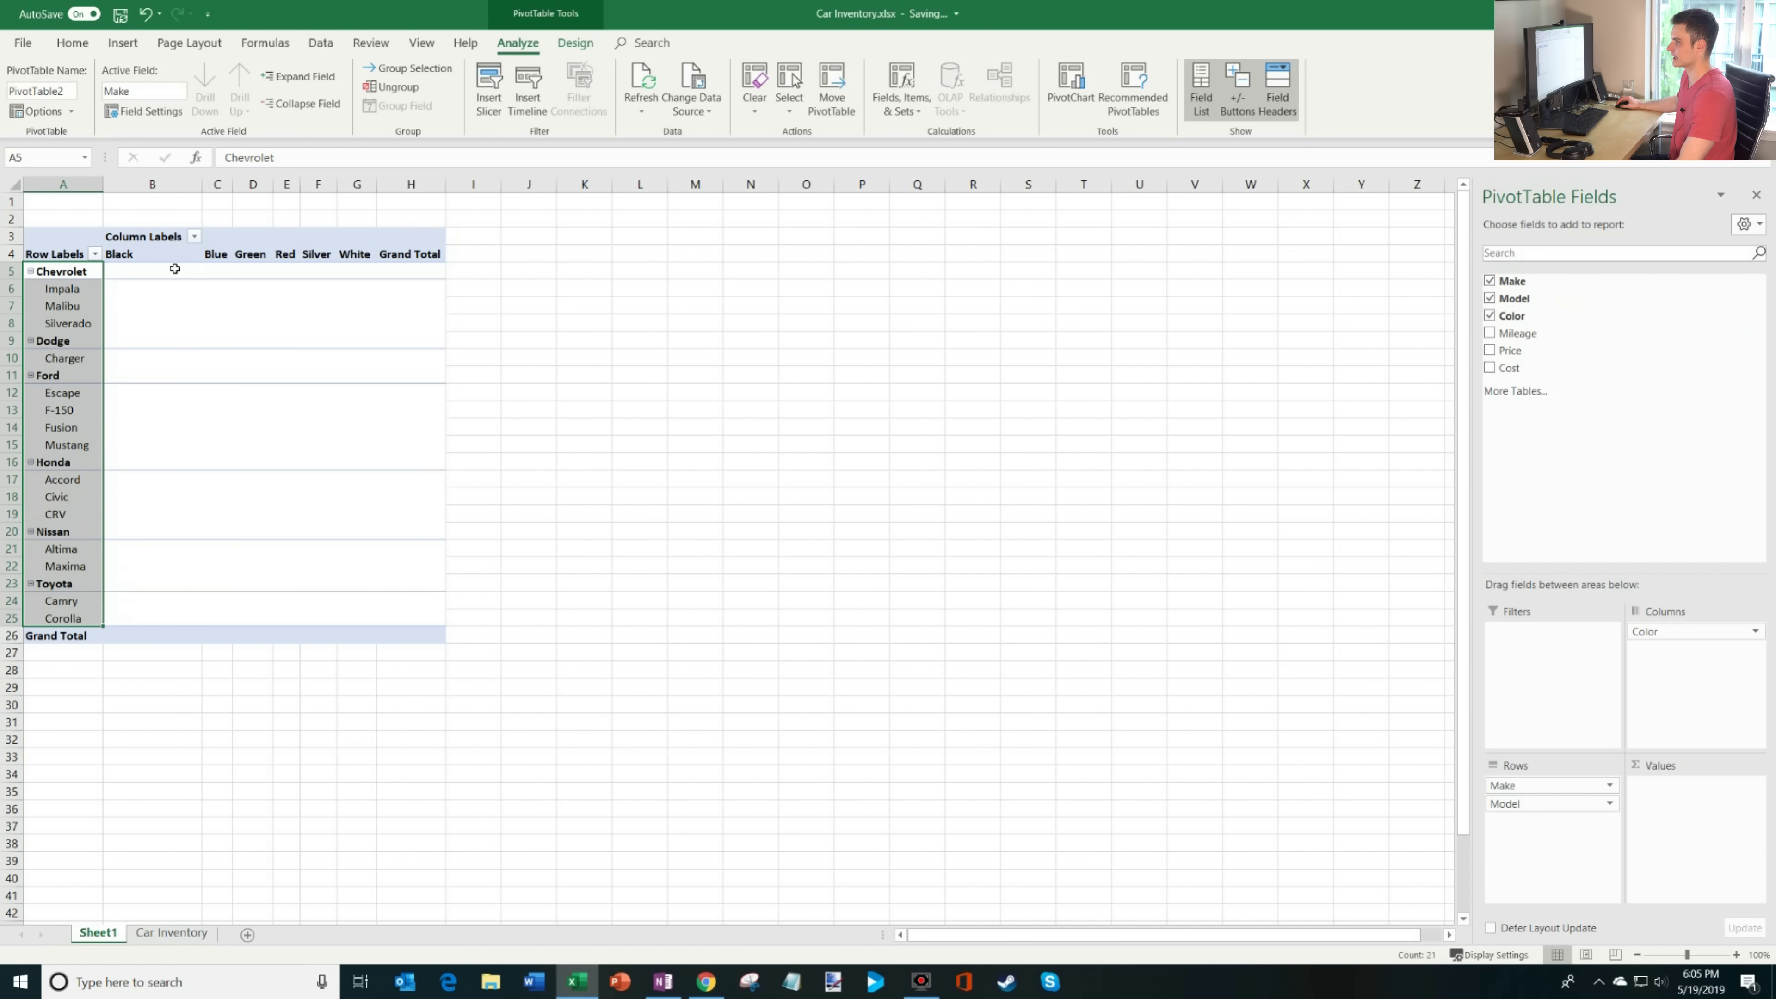
left_click_drag(175, 266, 434, 260)
left_click(435, 261)
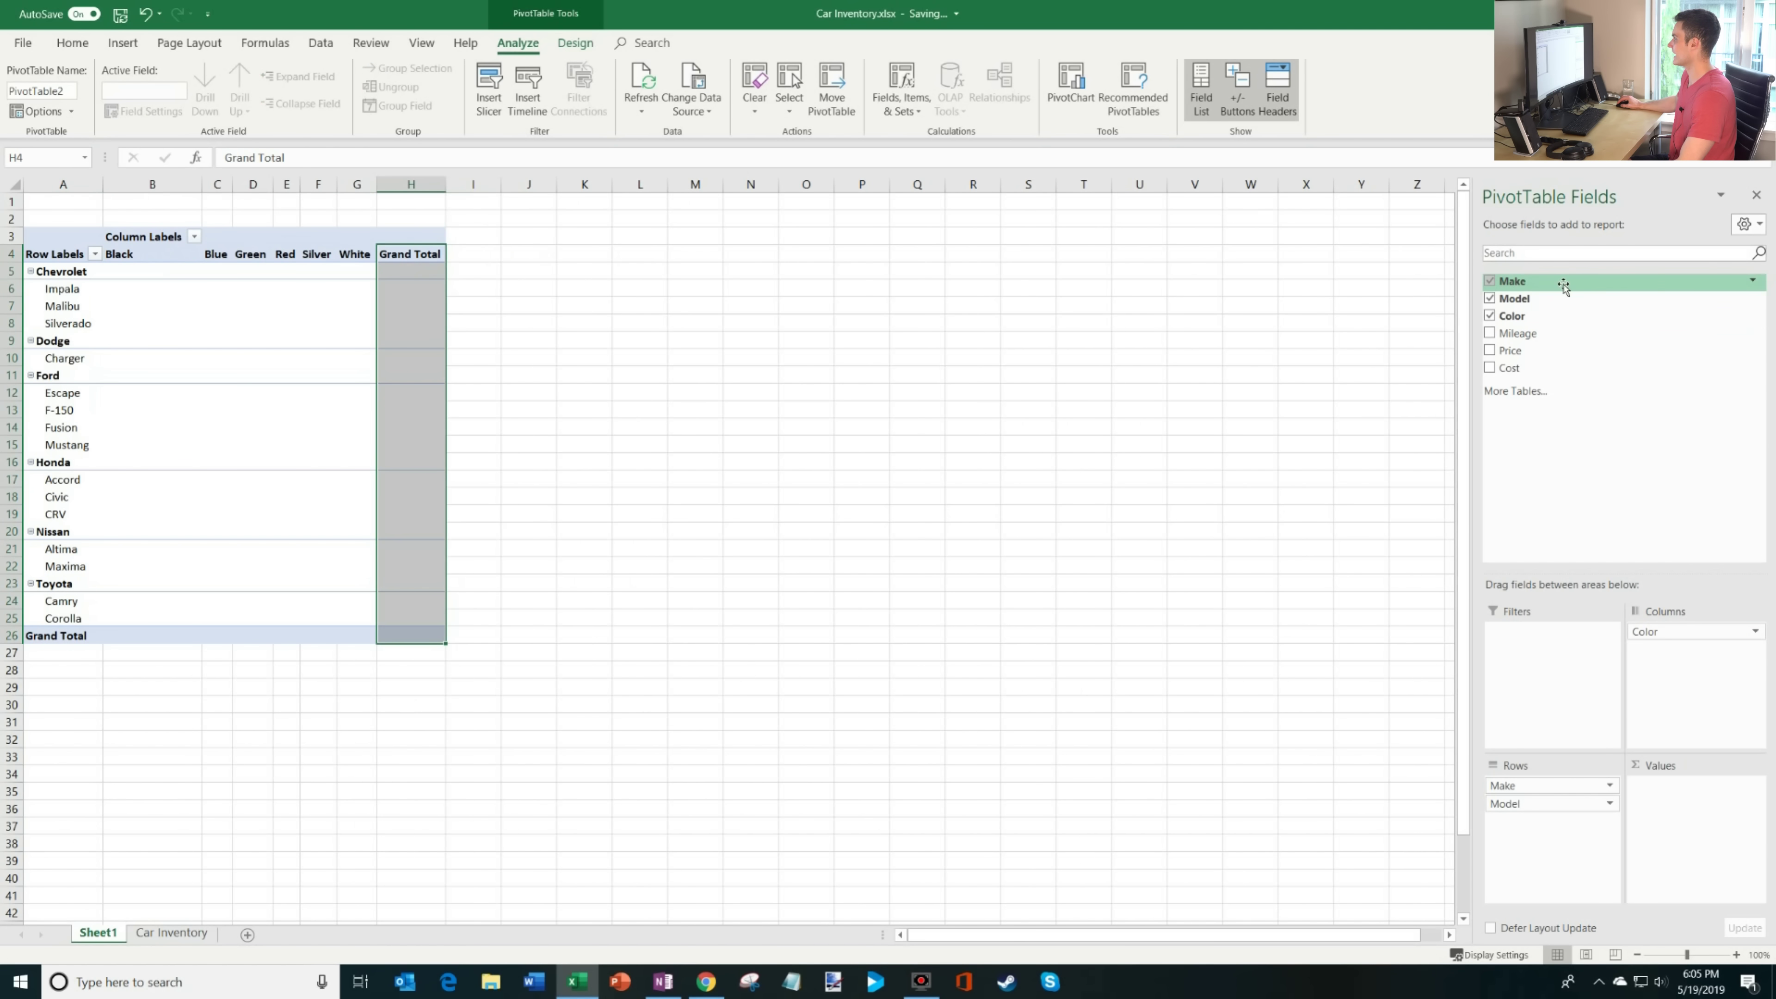
left_click(289, 359)
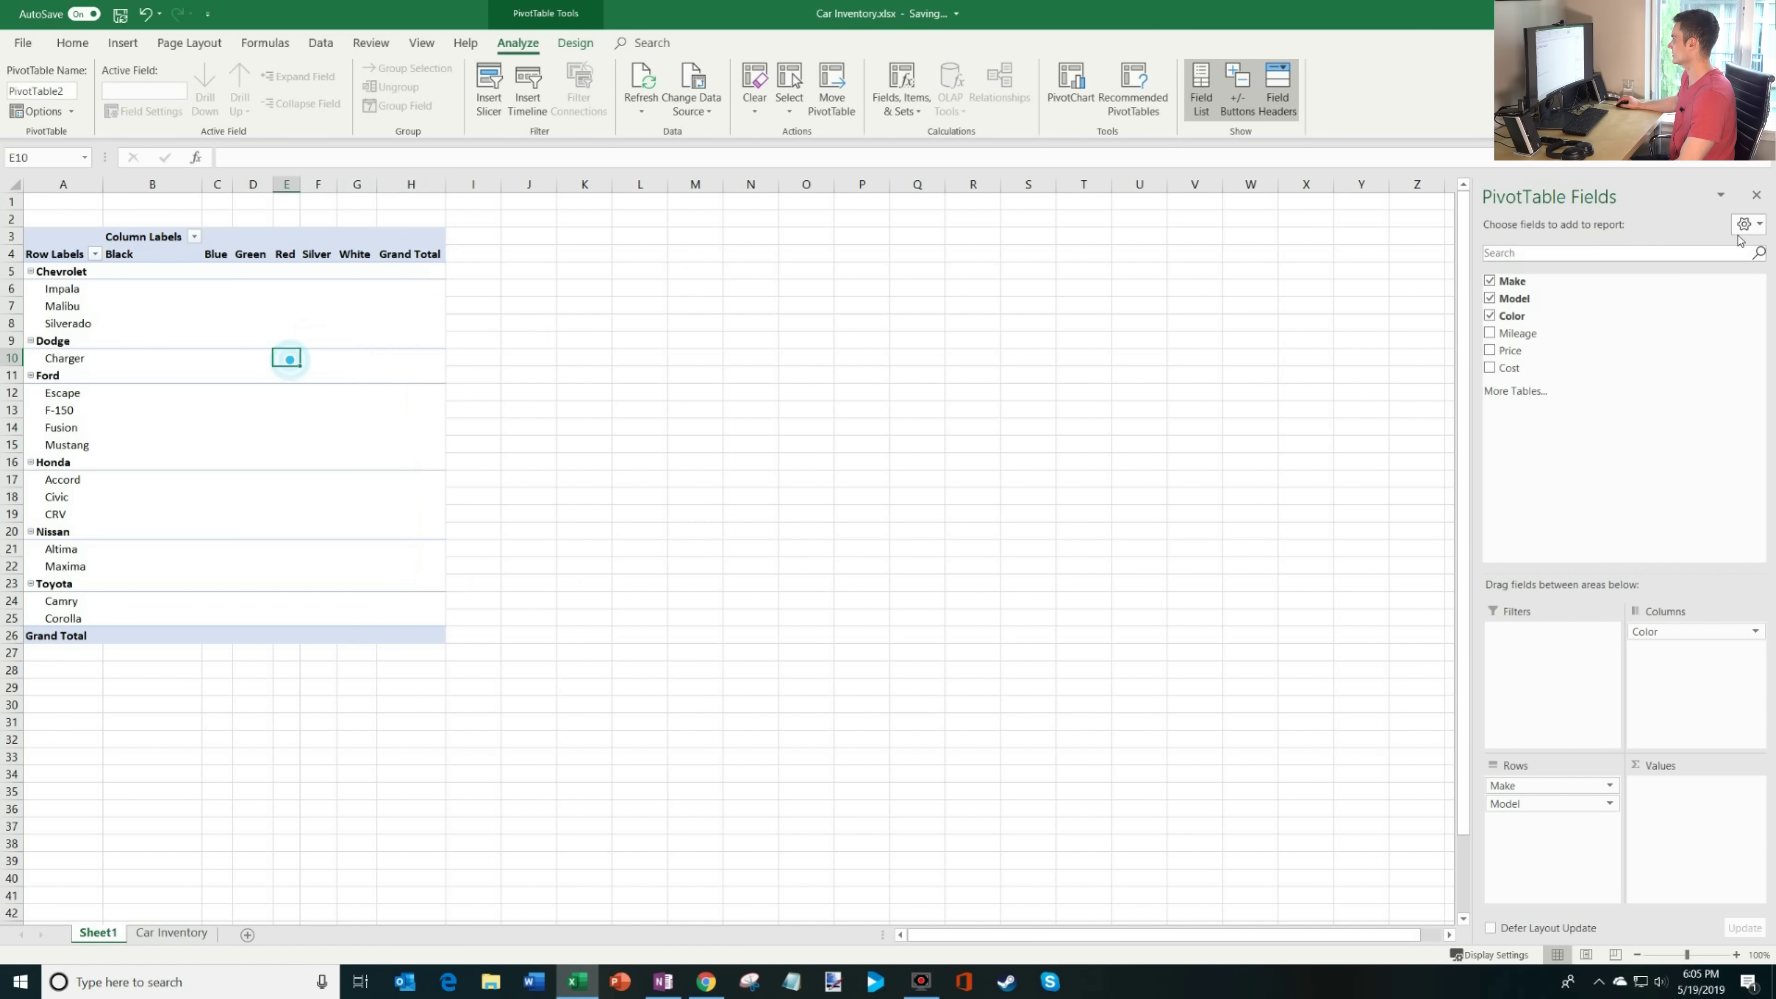
left_click(1582, 283)
left_click_drag(1582, 284, 1706, 809)
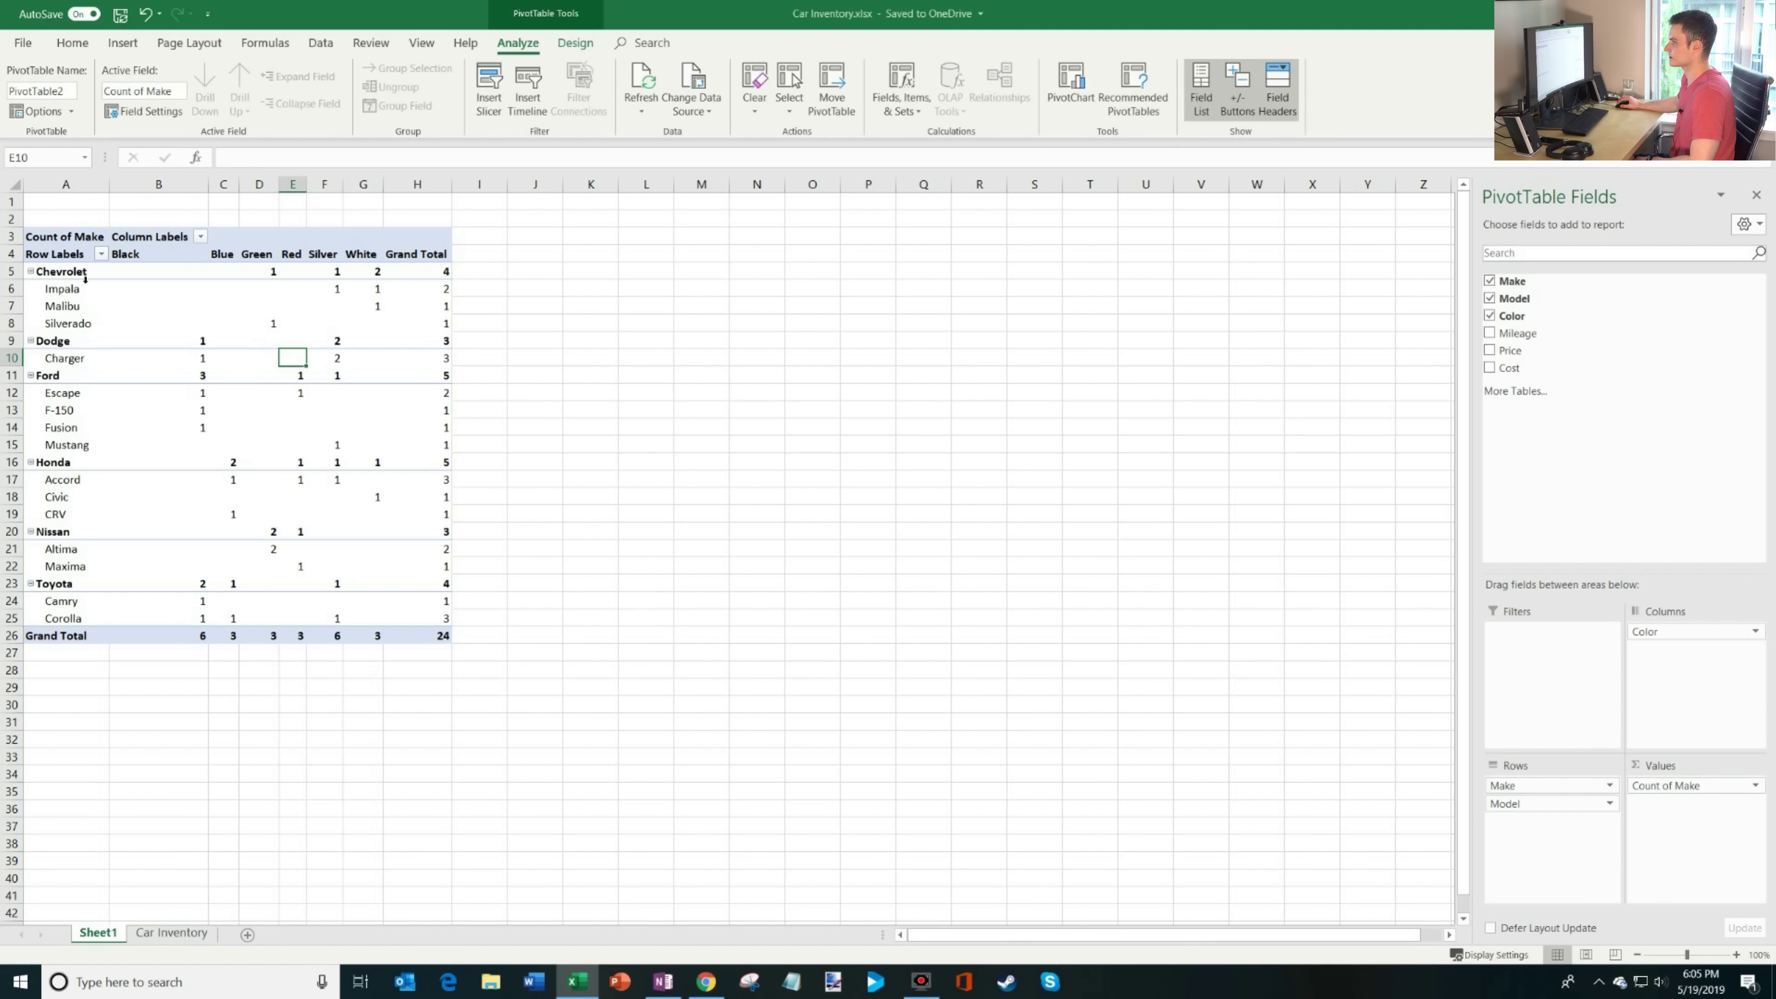
left_click(74, 272)
left_click(300, 102)
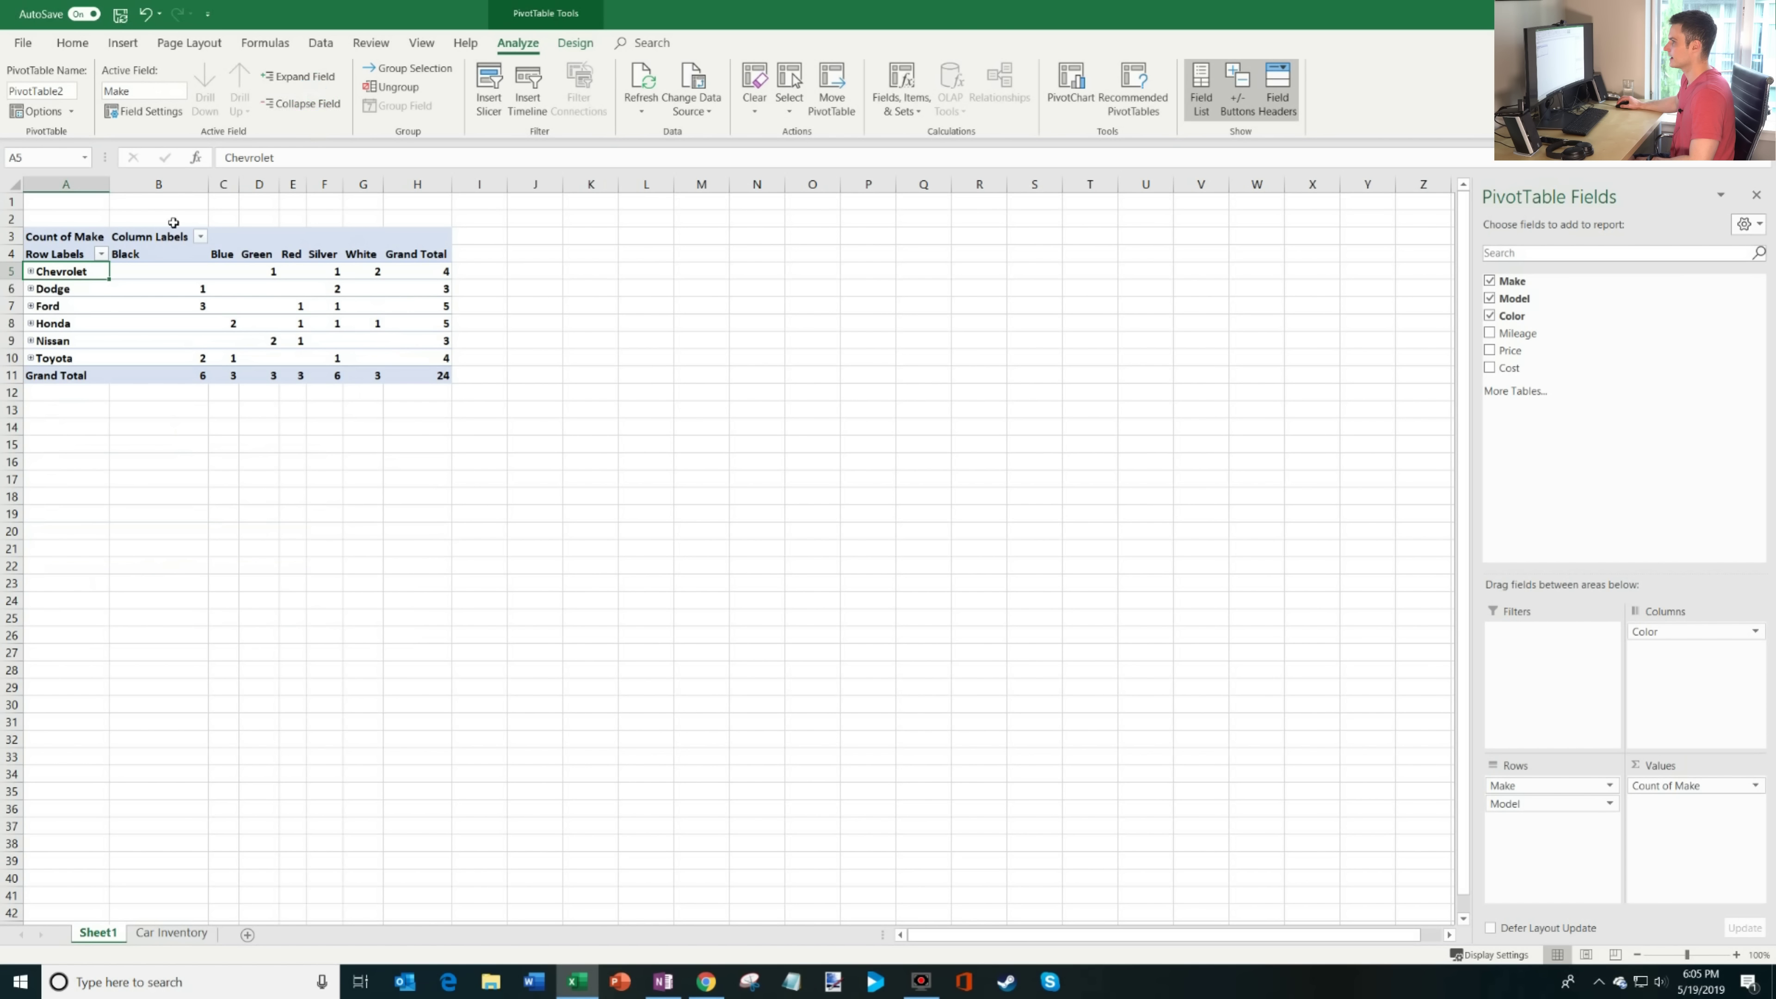
left_click(276, 275)
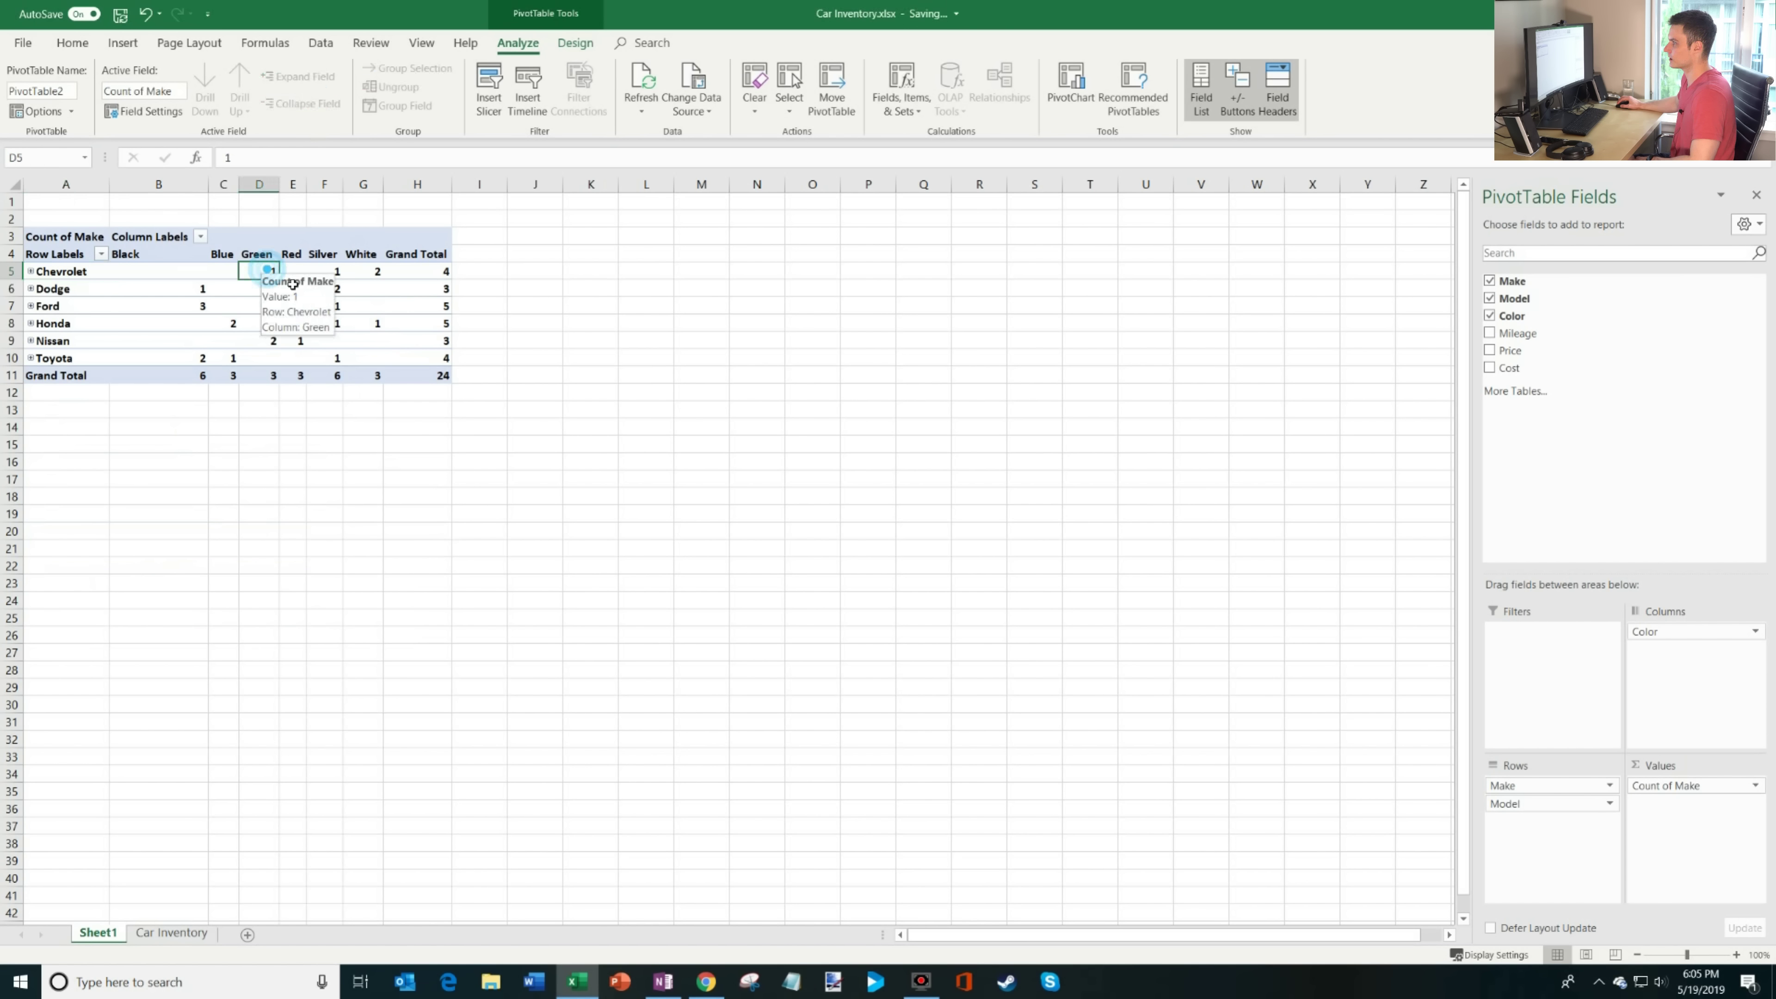
left_click(337, 276)
left_click(381, 275)
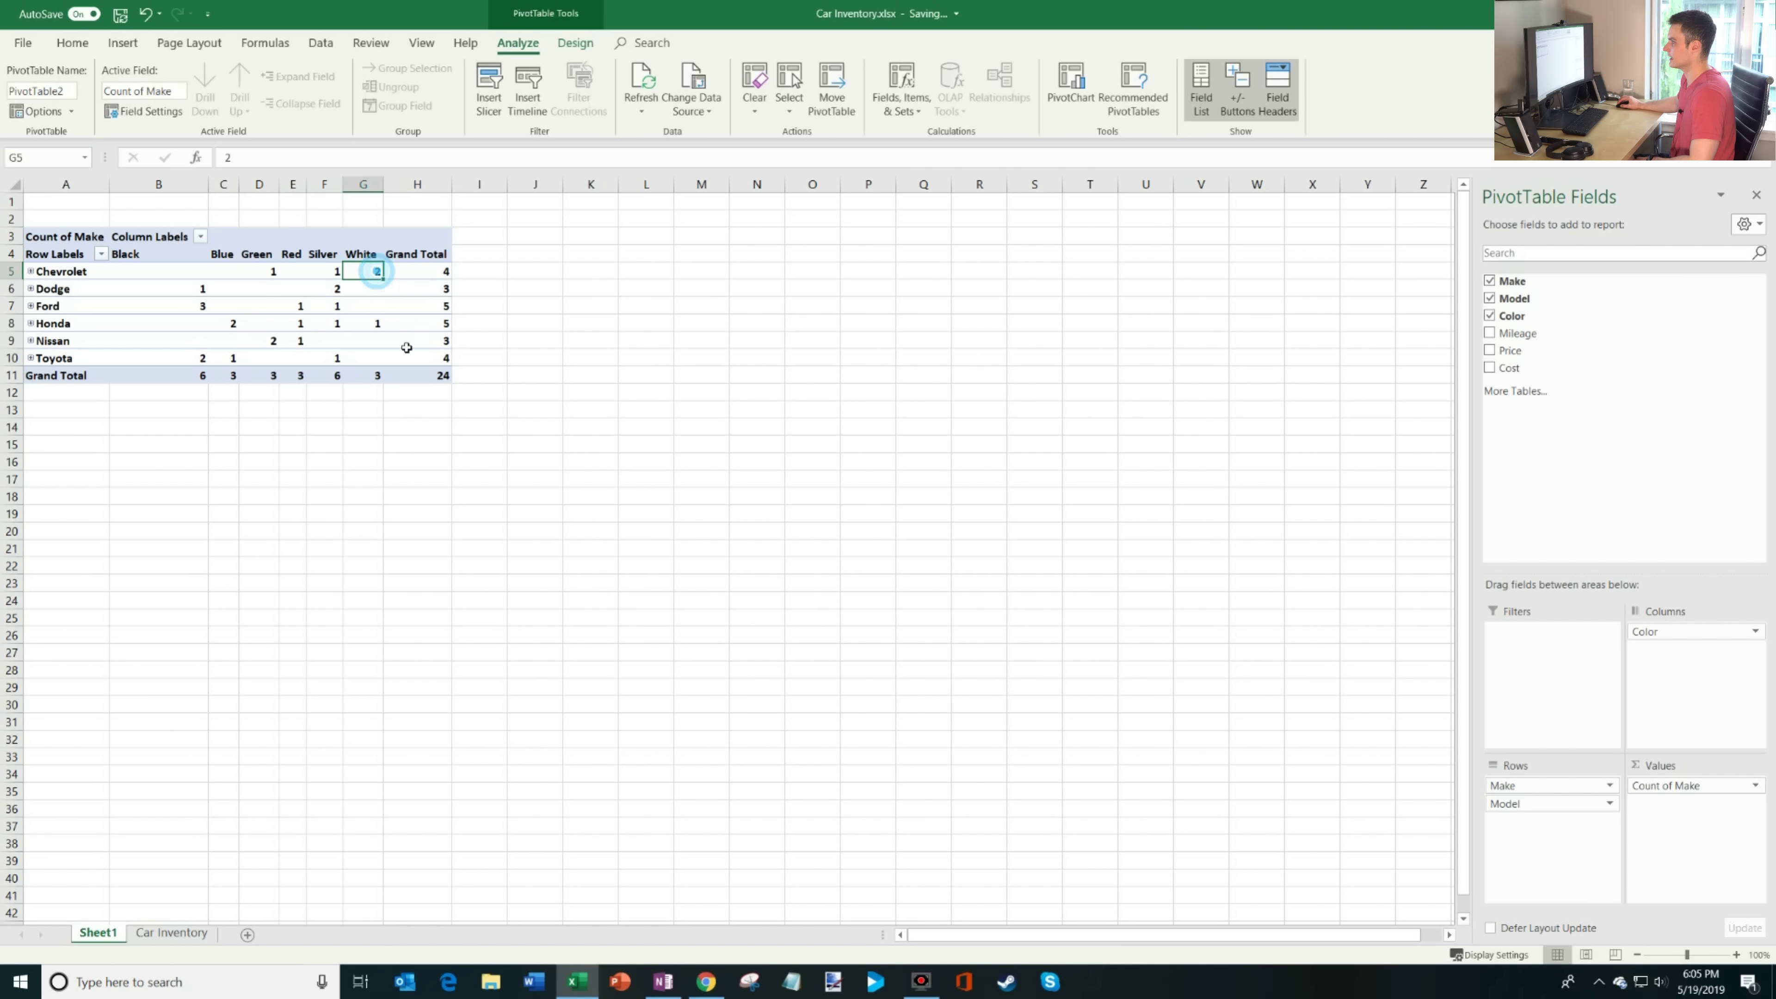
left_click(446, 273)
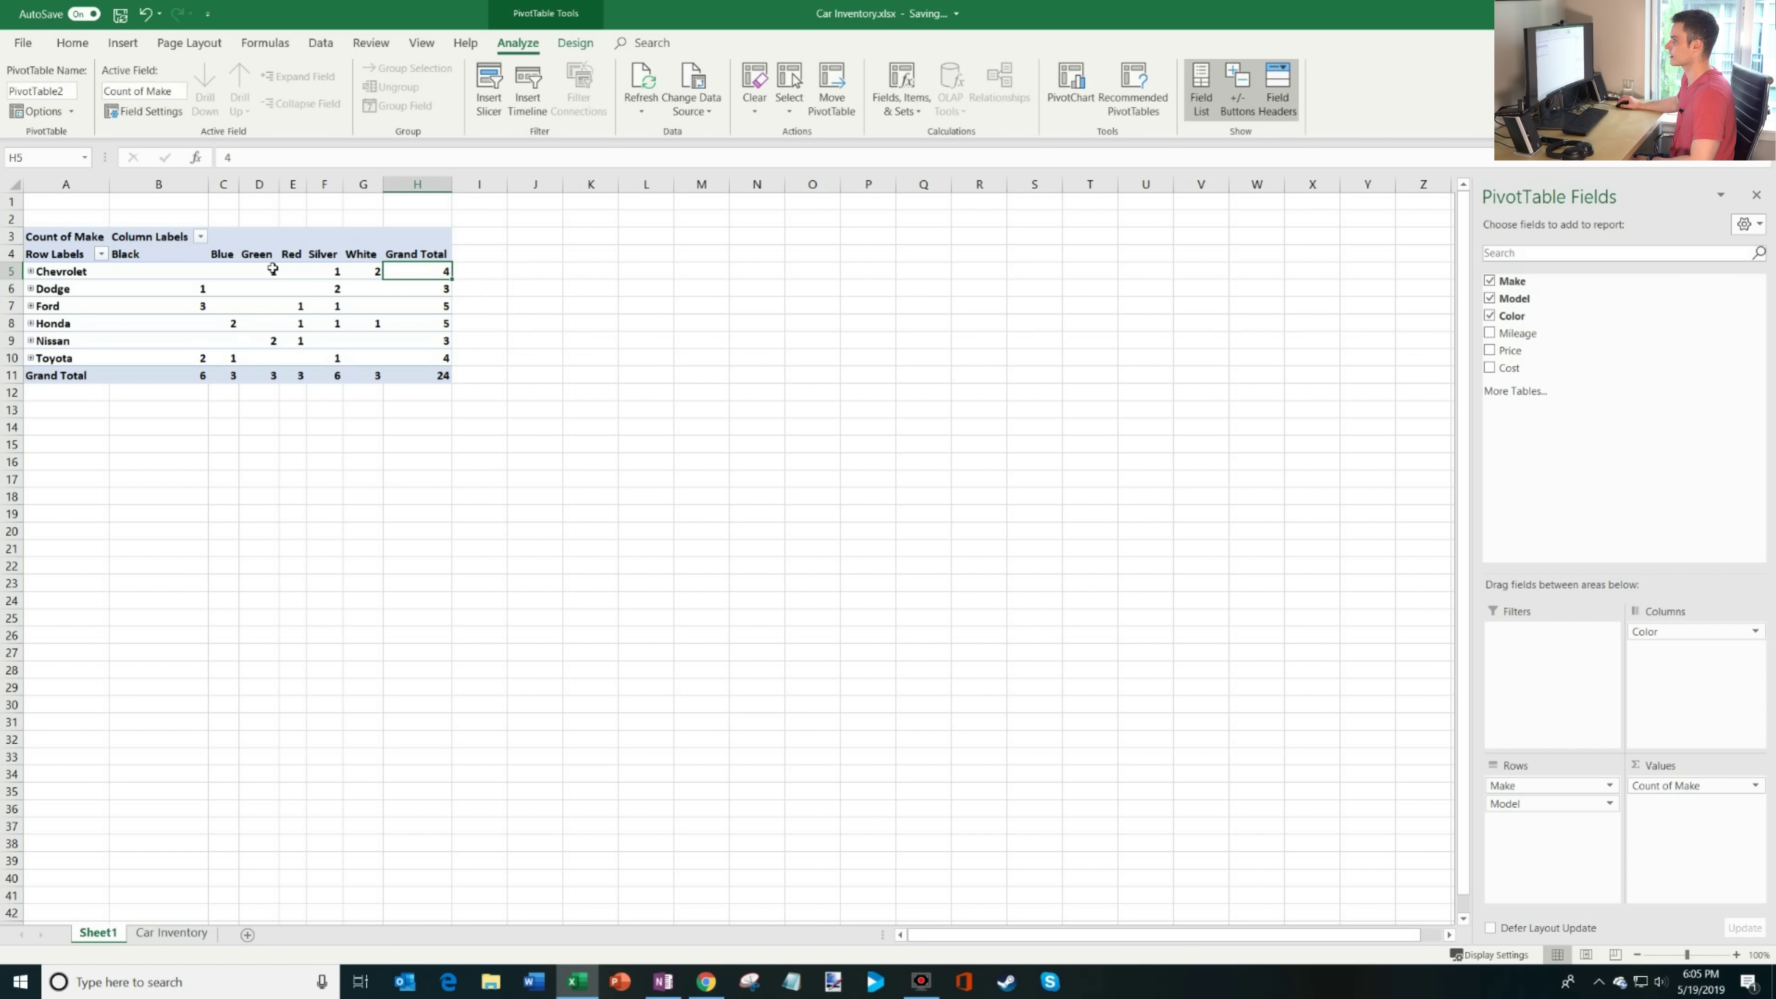
left_click(78, 273)
left_click(313, 78)
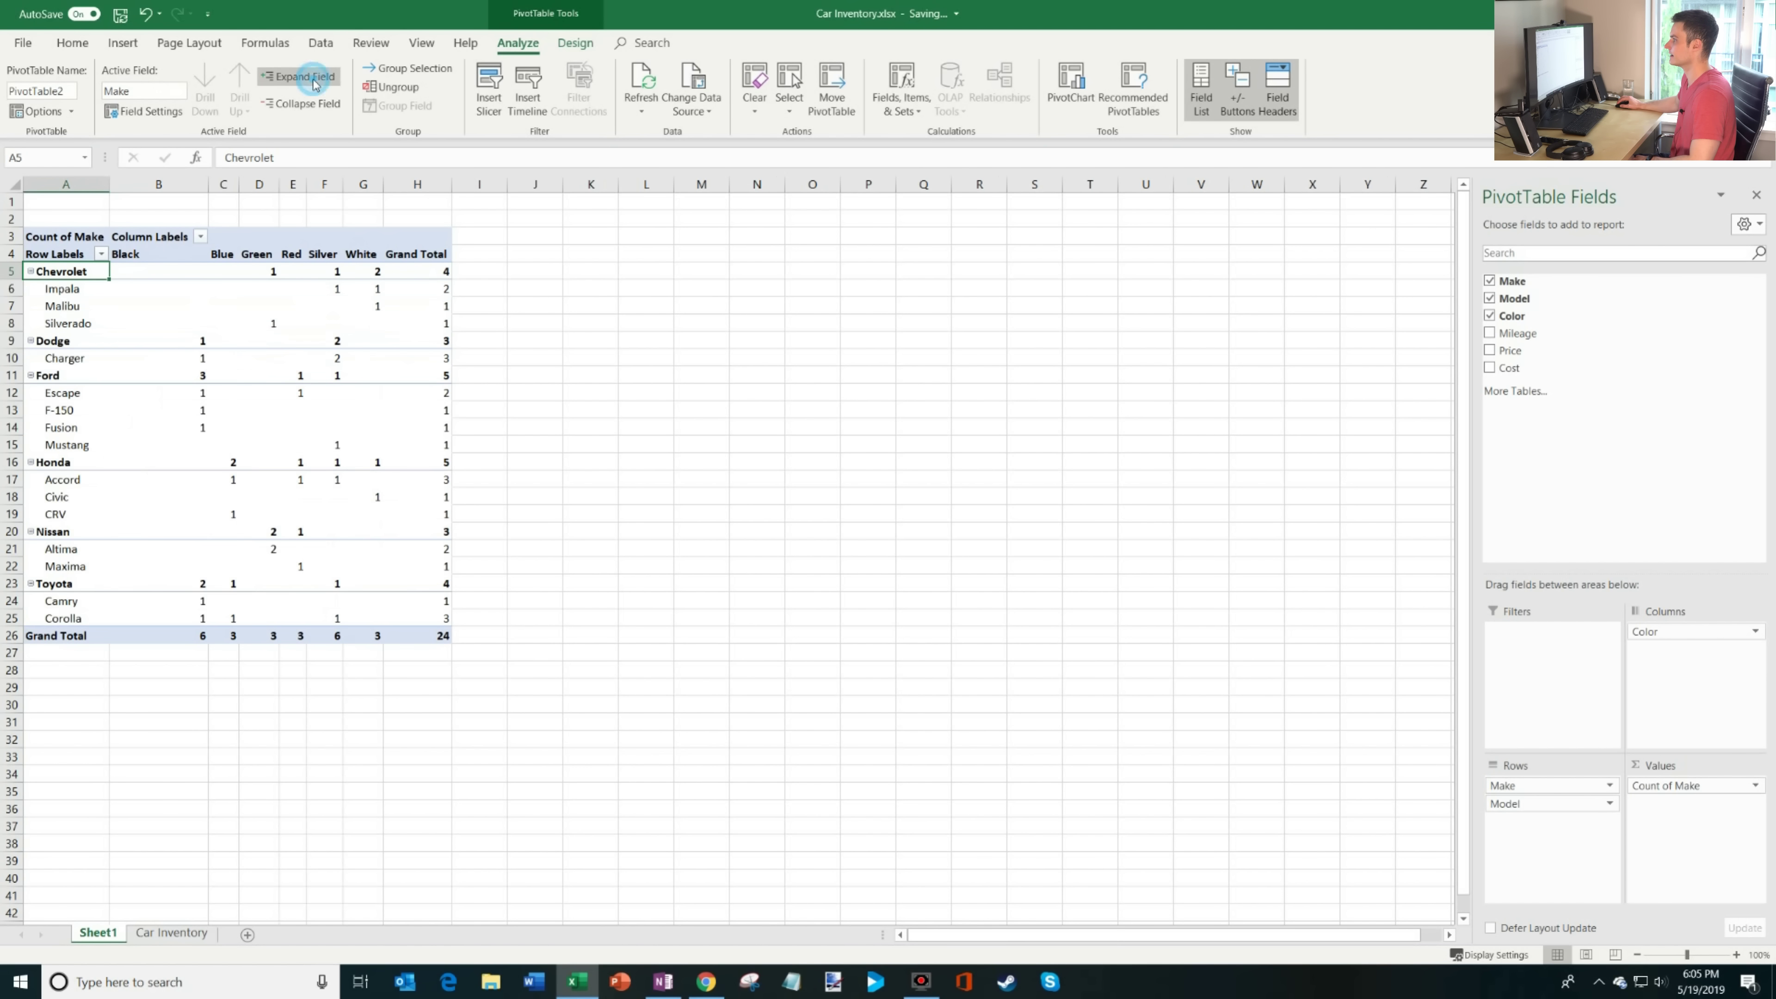
left_click_drag(312, 290, 432, 293)
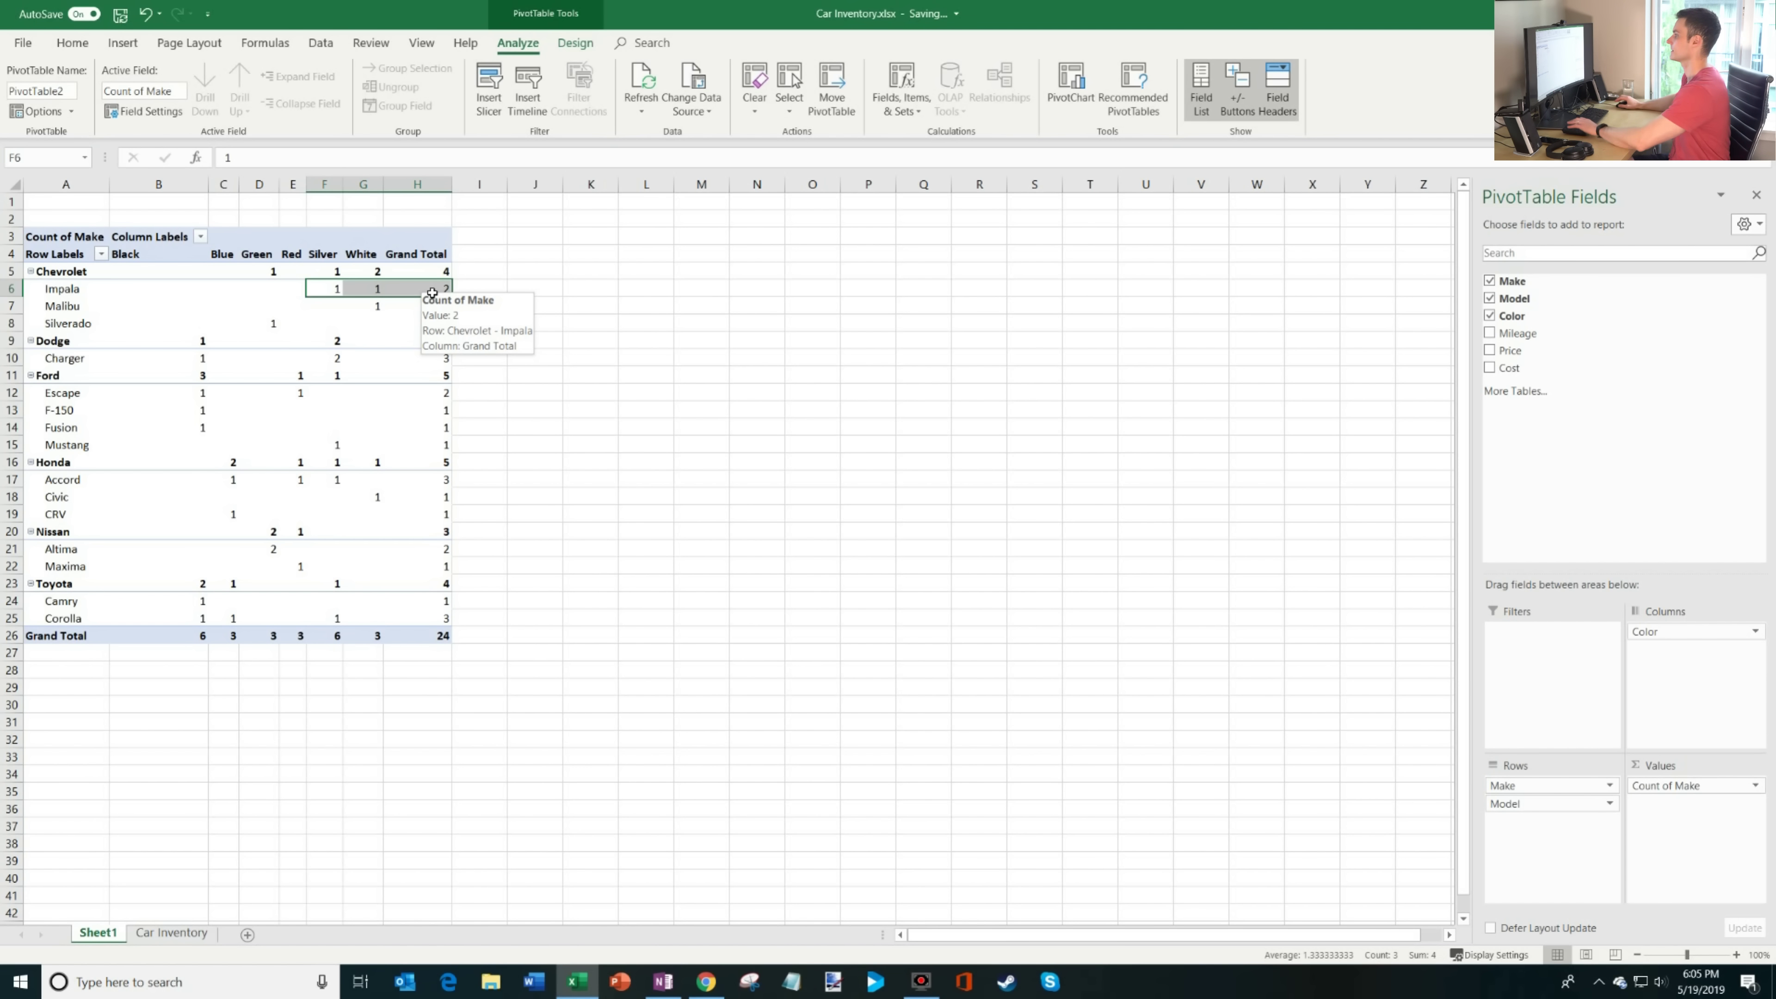
left_click(429, 311)
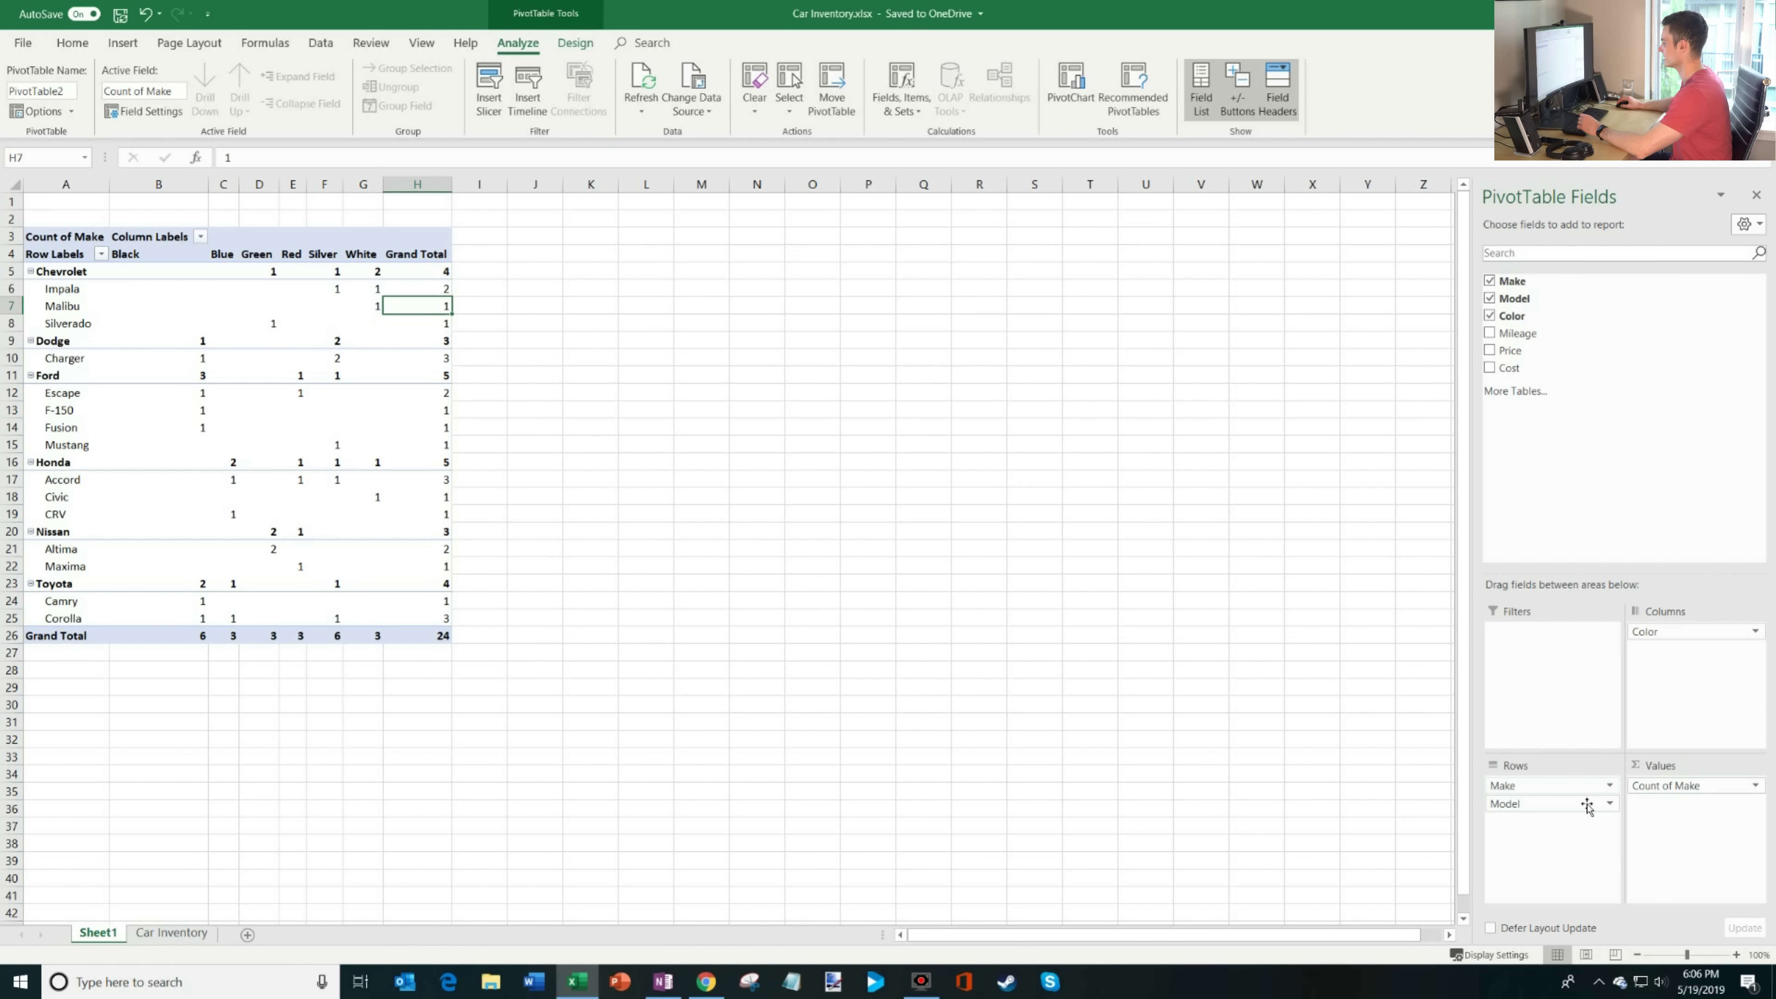
Remove the Model, Count of Make and Color fields from the PivotTable.
left_click_drag(1587, 805, 1395, 745)
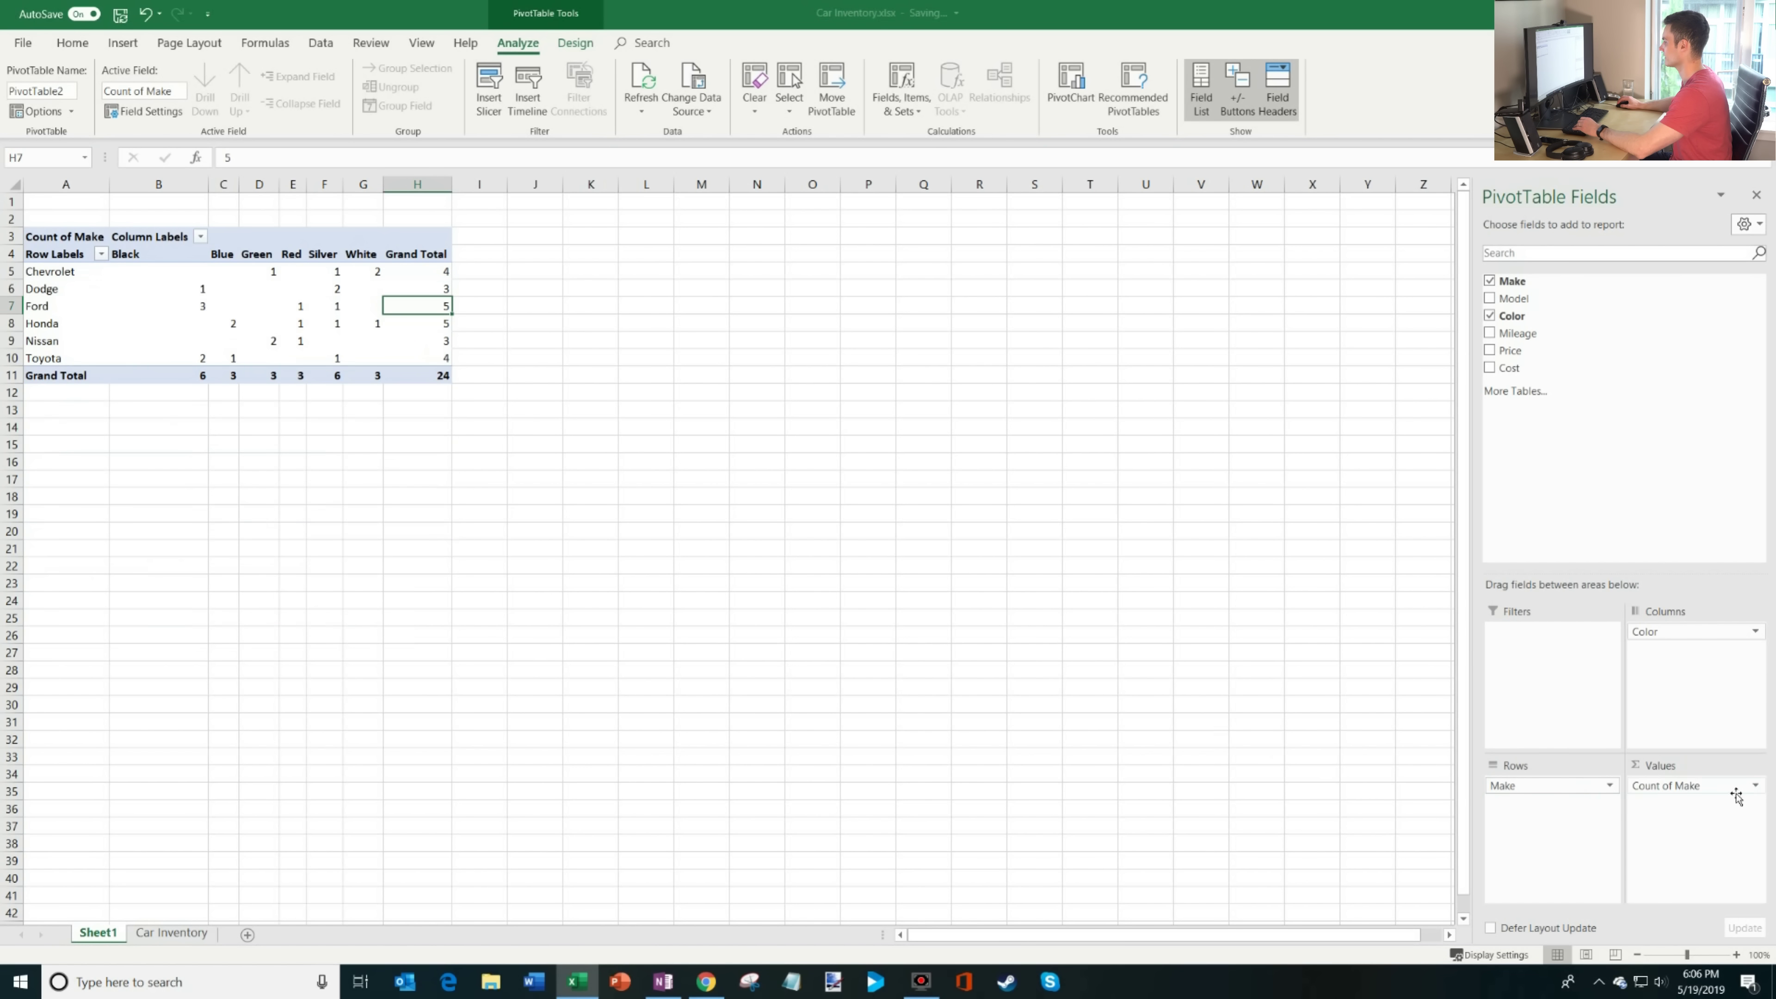
left_click_drag(1736, 795, 1398, 784)
left_click_drag(1732, 635, 817, 524)
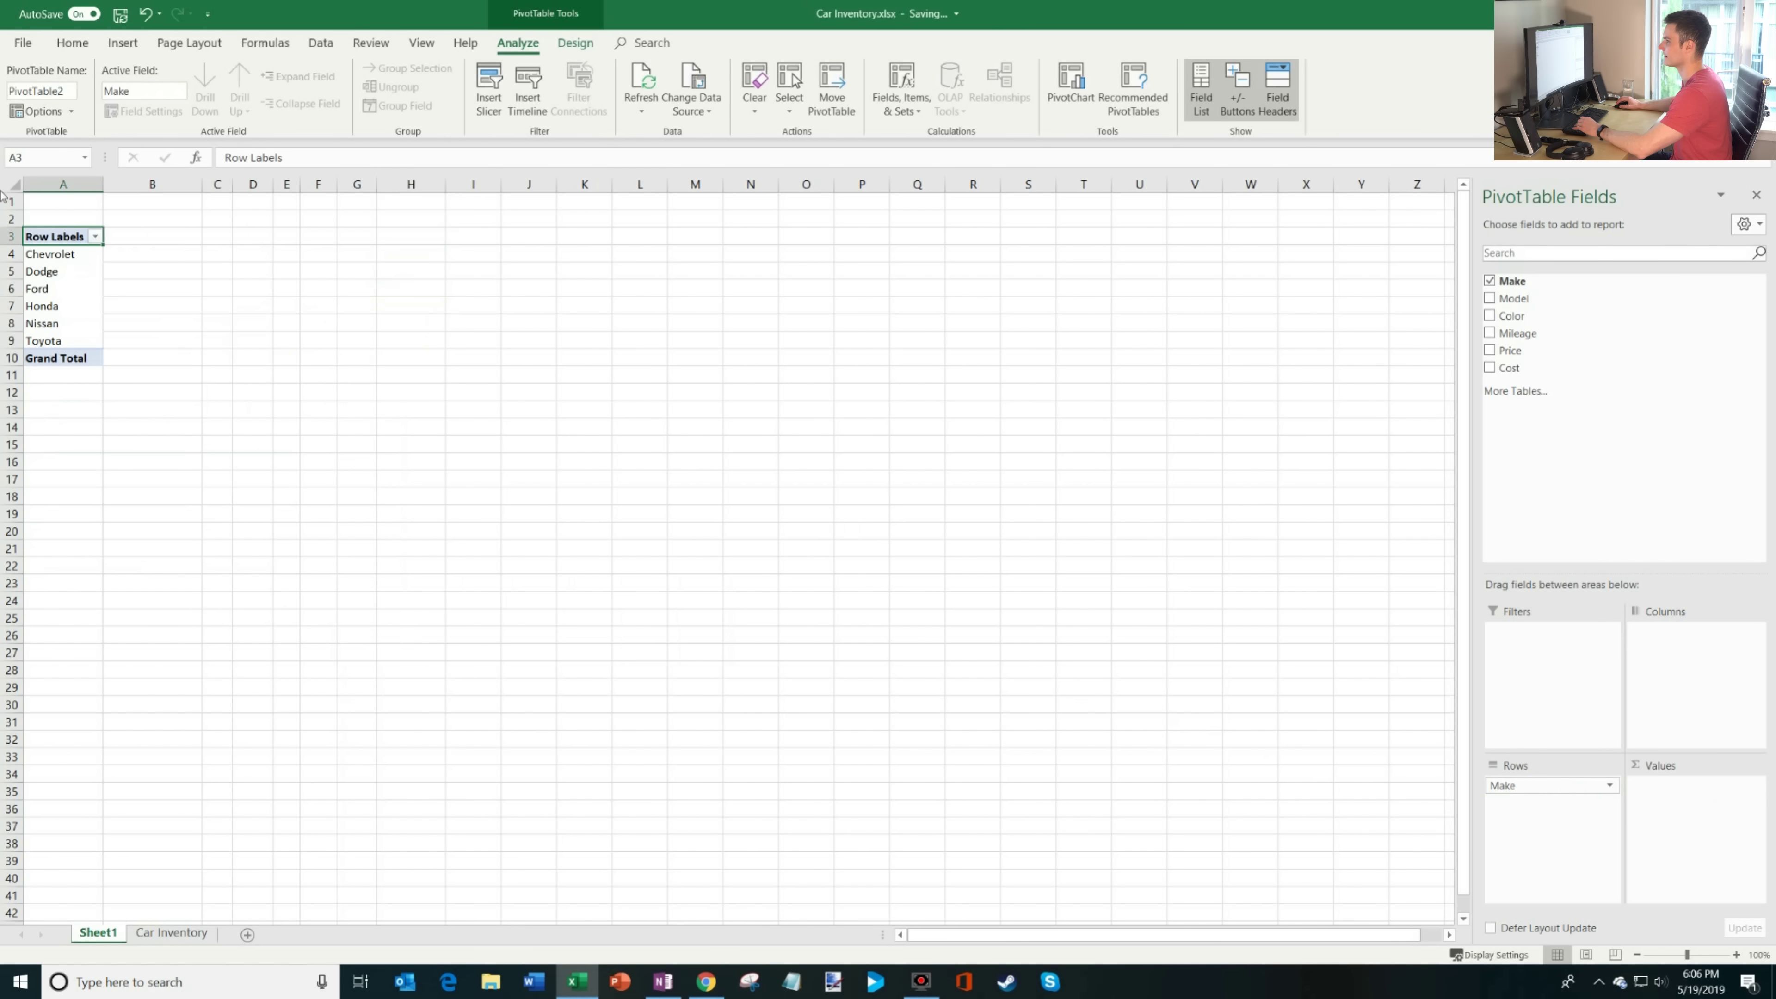
Add Sum of Price for each make, totalling 78108.
left_click_drag(75, 259, 74, 344)
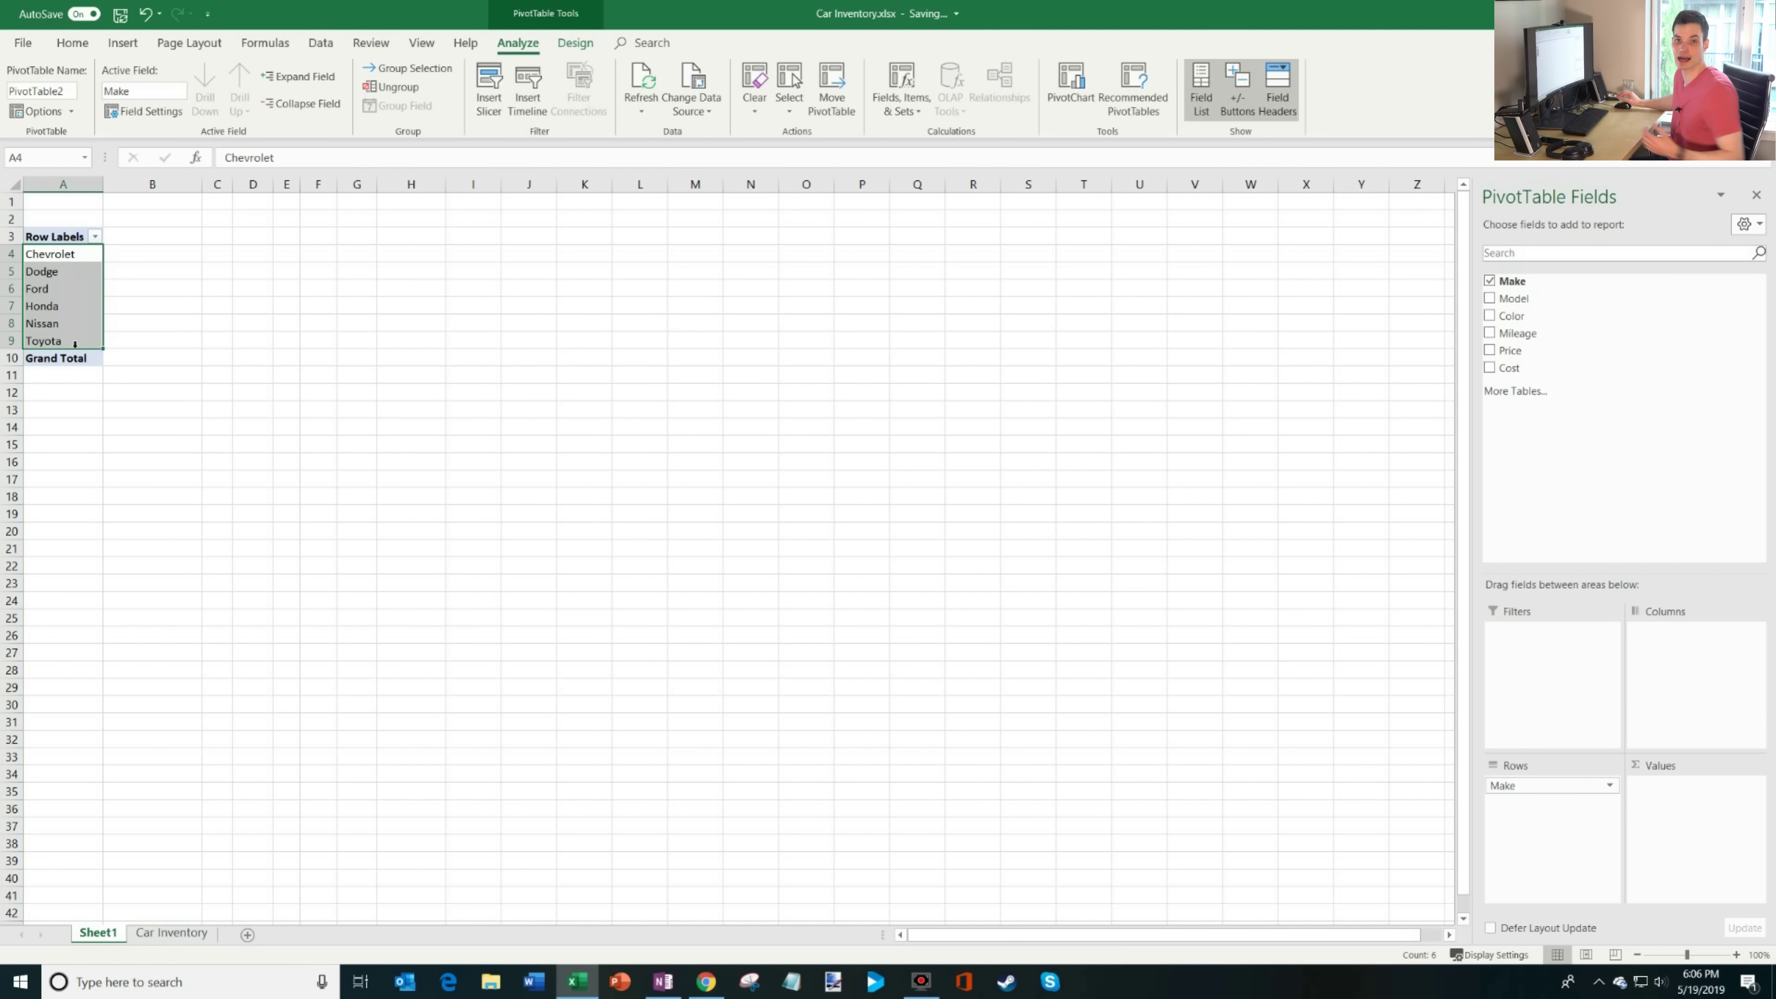
key("shift+Return")
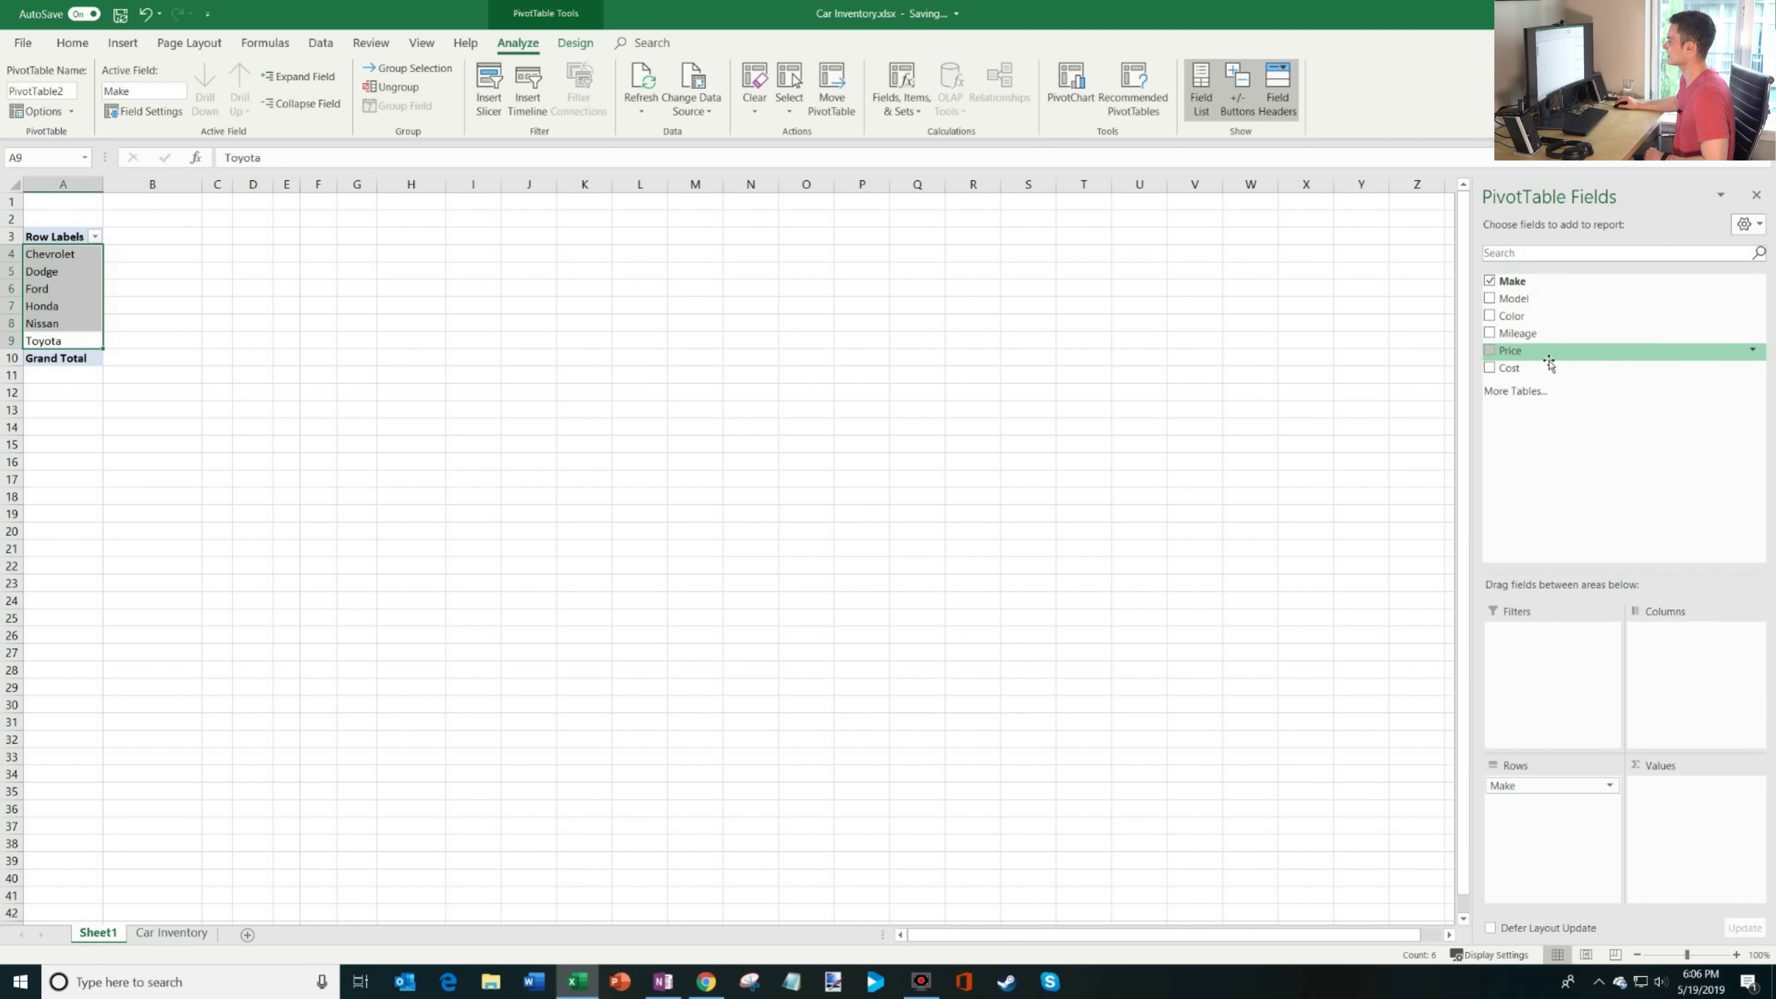
left_click_drag(1538, 351, 1681, 828)
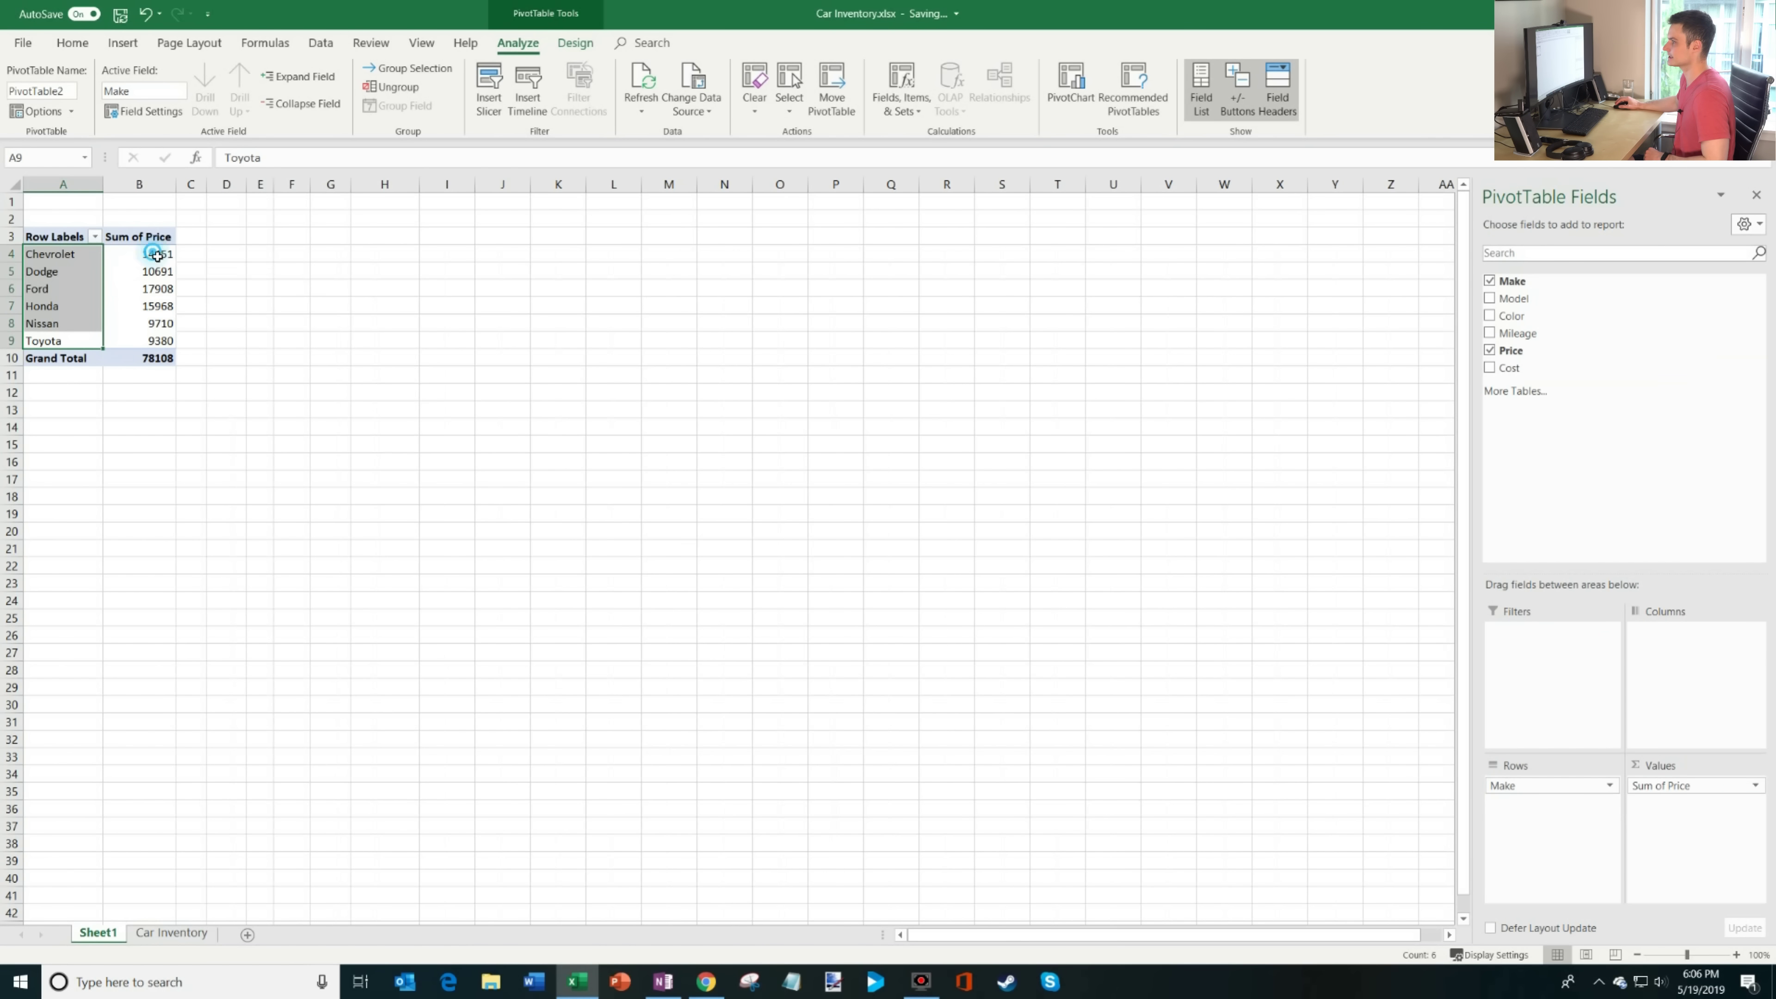
Add Count of Make beside Sum of Price, totalling 24 cars.
left_click_drag(161, 254, 167, 360)
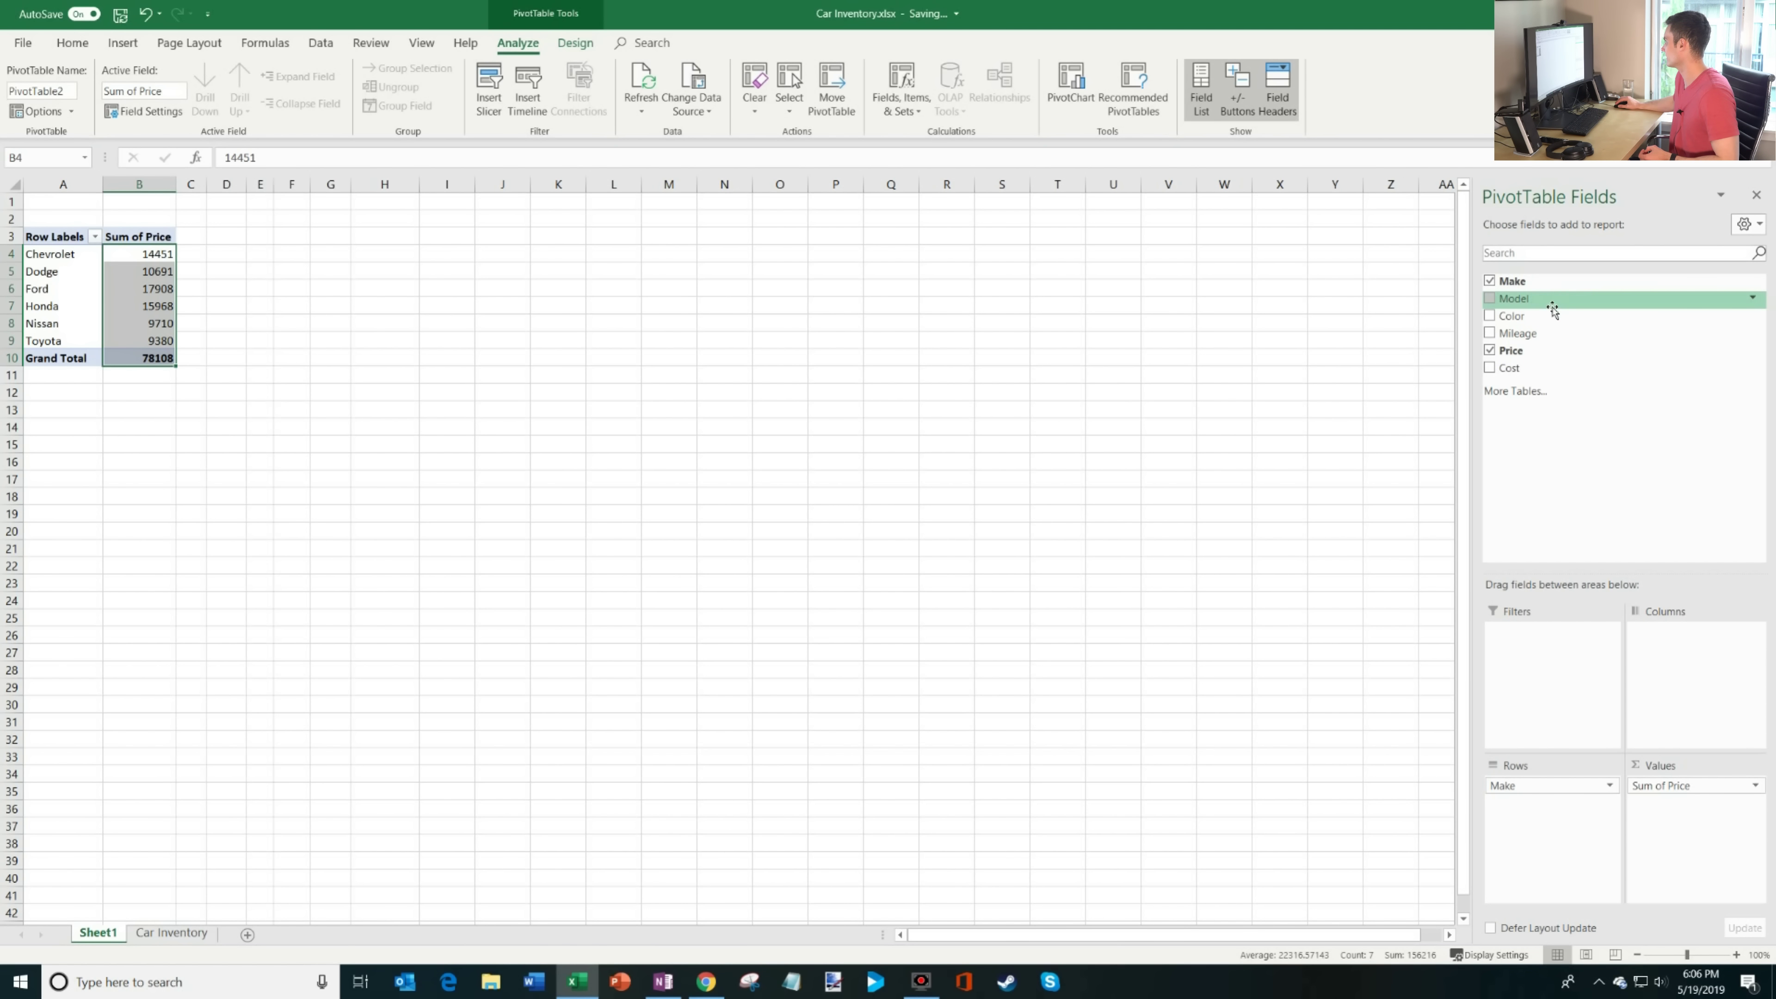
left_click_drag(1542, 280, 1688, 782)
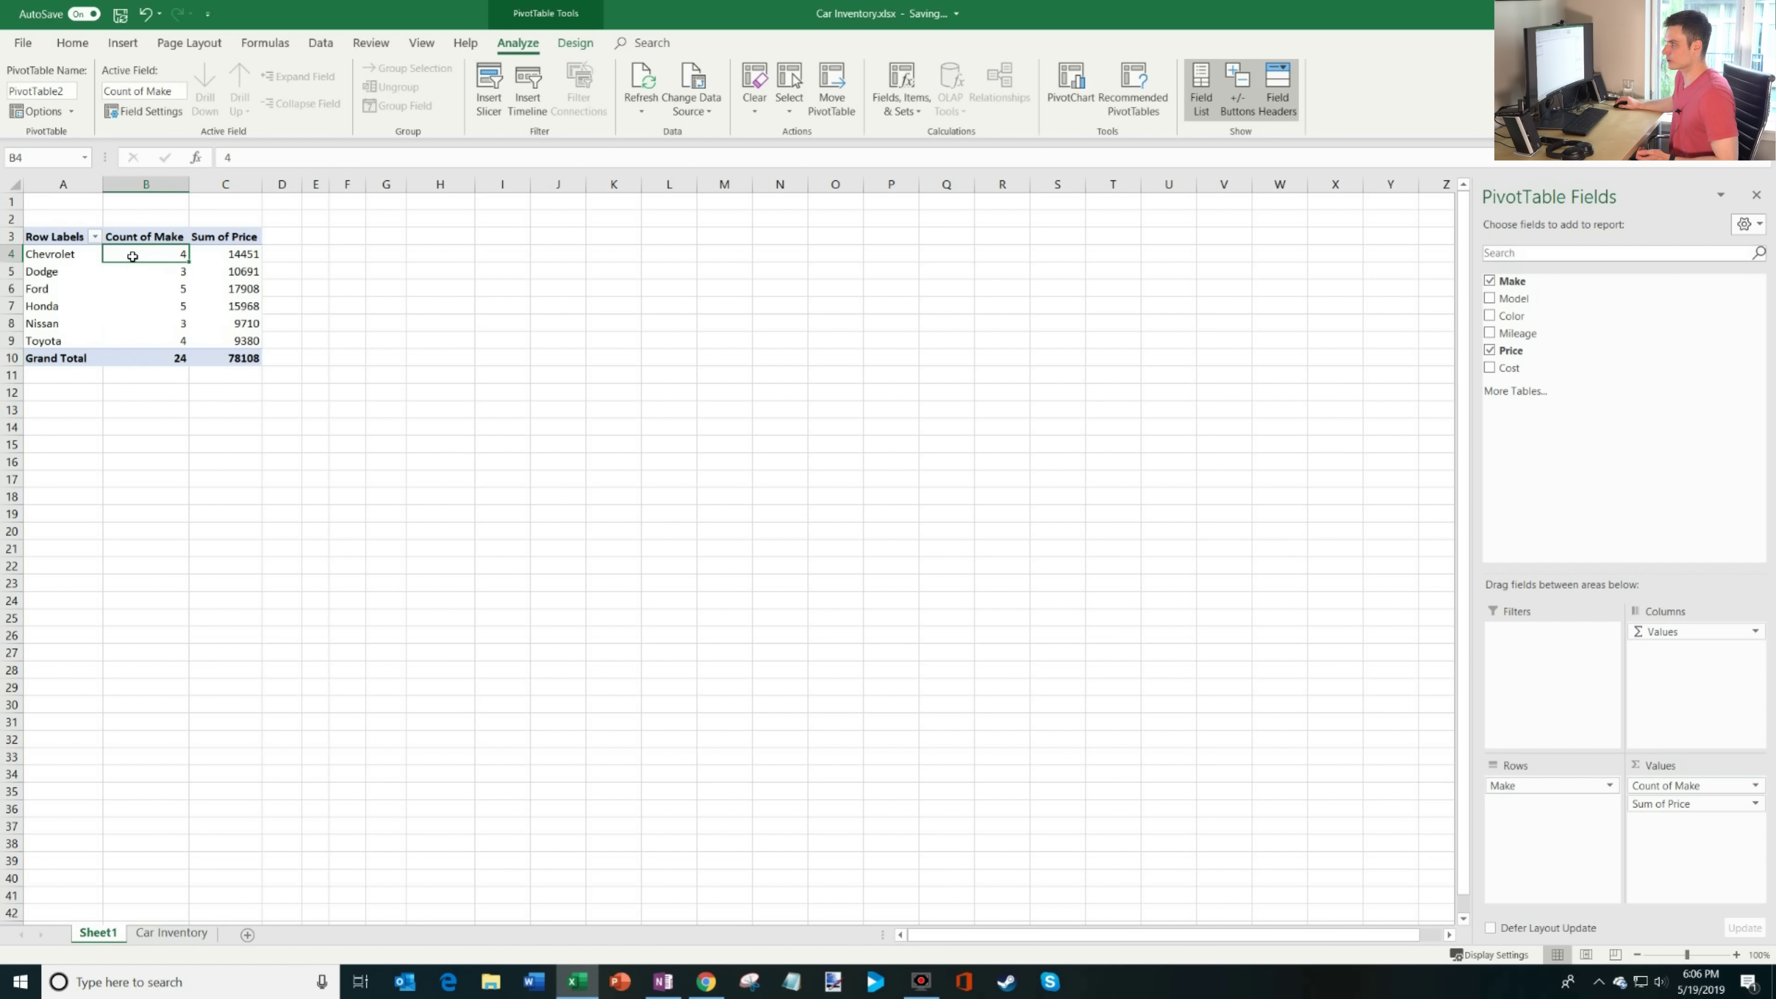
left_click(235, 257)
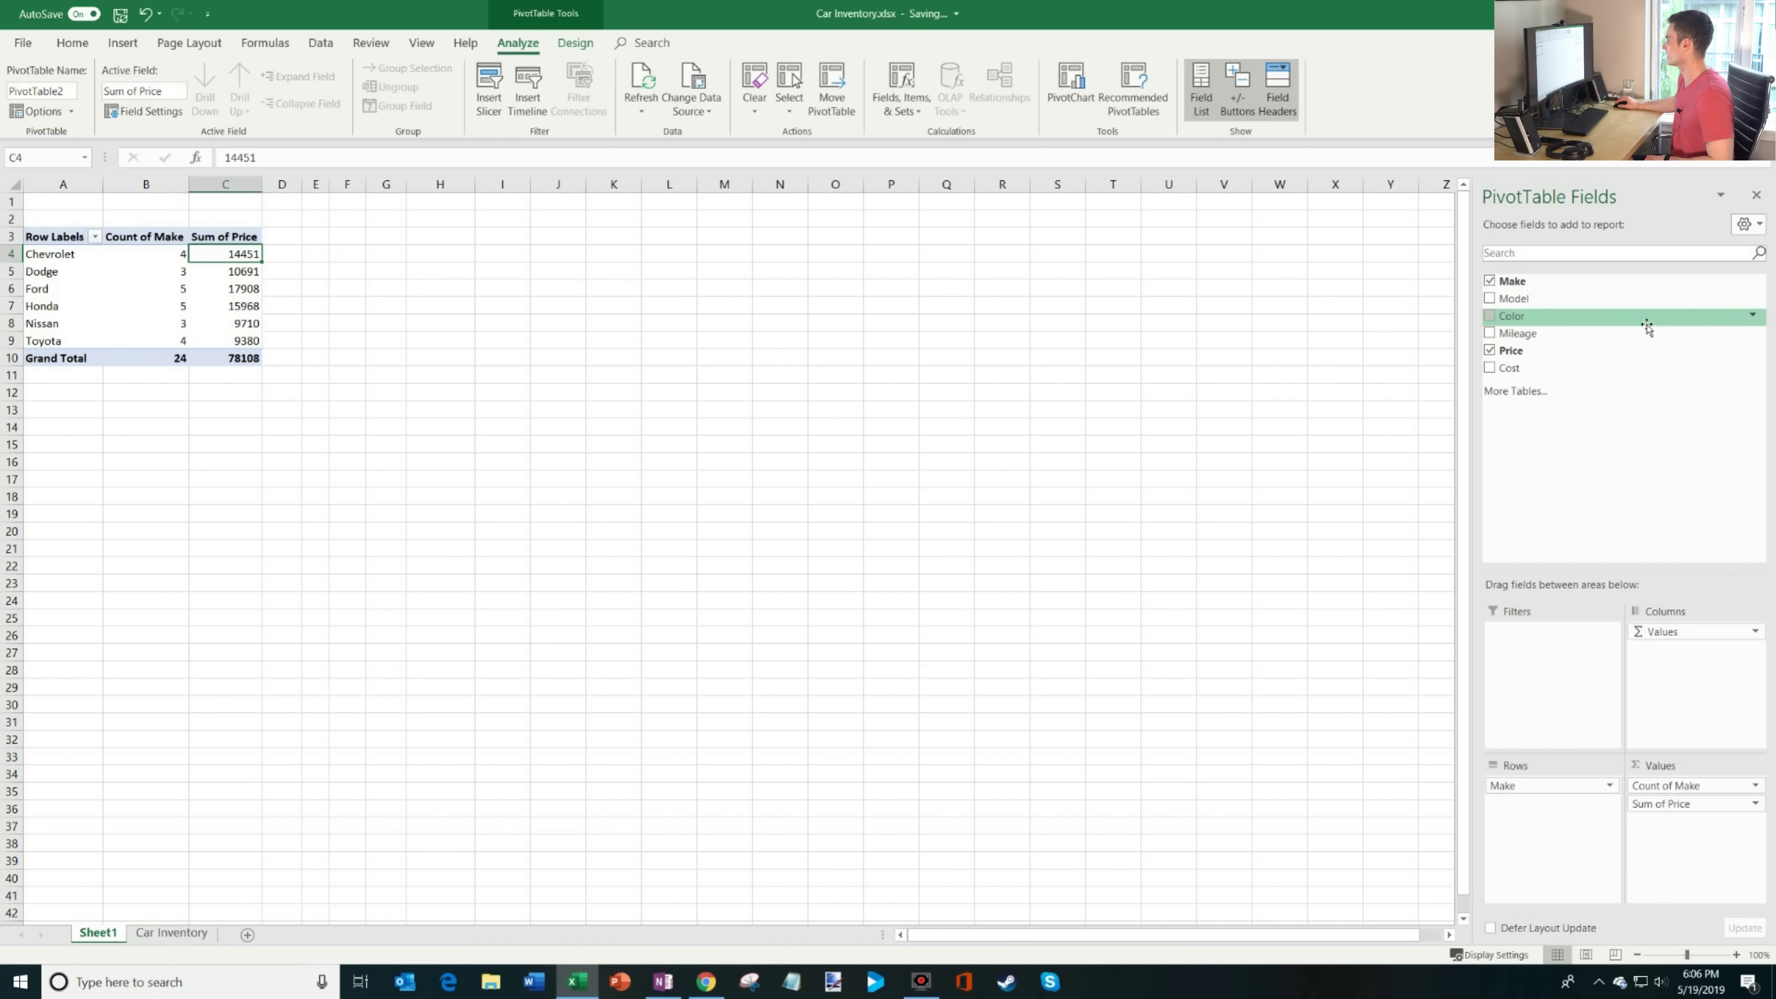
Add Sum of Cost for each make, totalling 66150.
left_click_drag(1601, 369, 1666, 826)
left_click(318, 252)
left_click(237, 256)
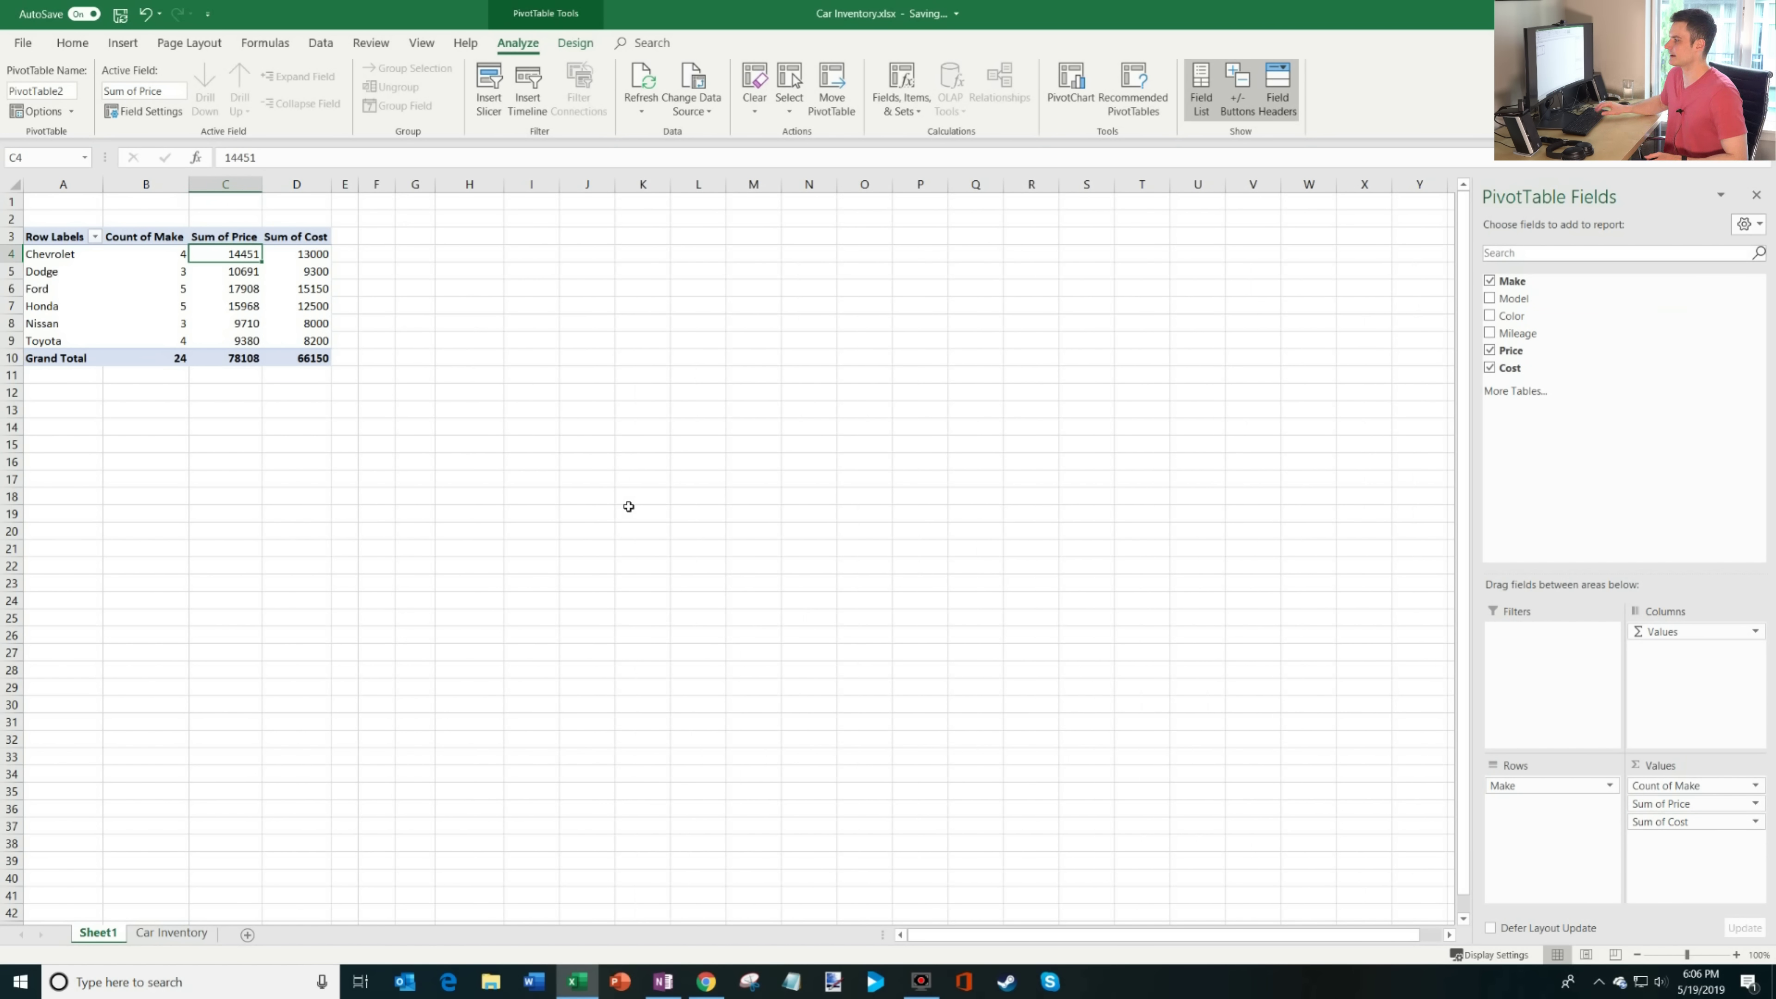
key("Right")
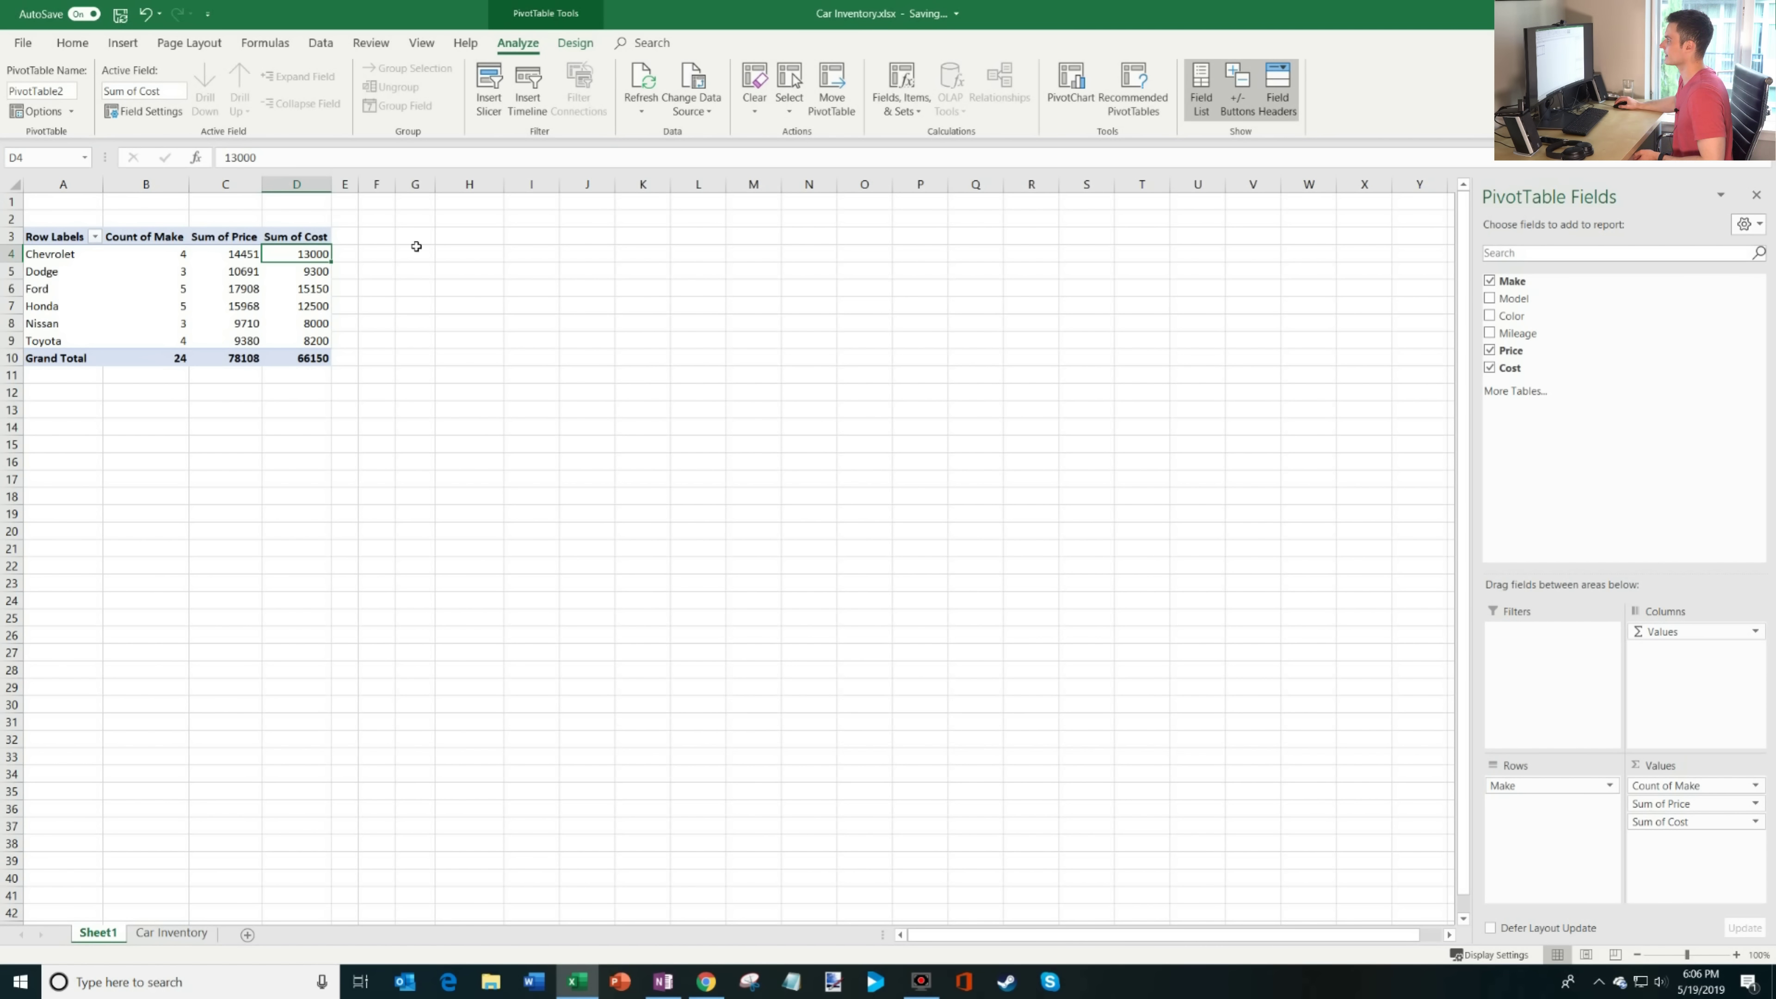
left_click(913, 107)
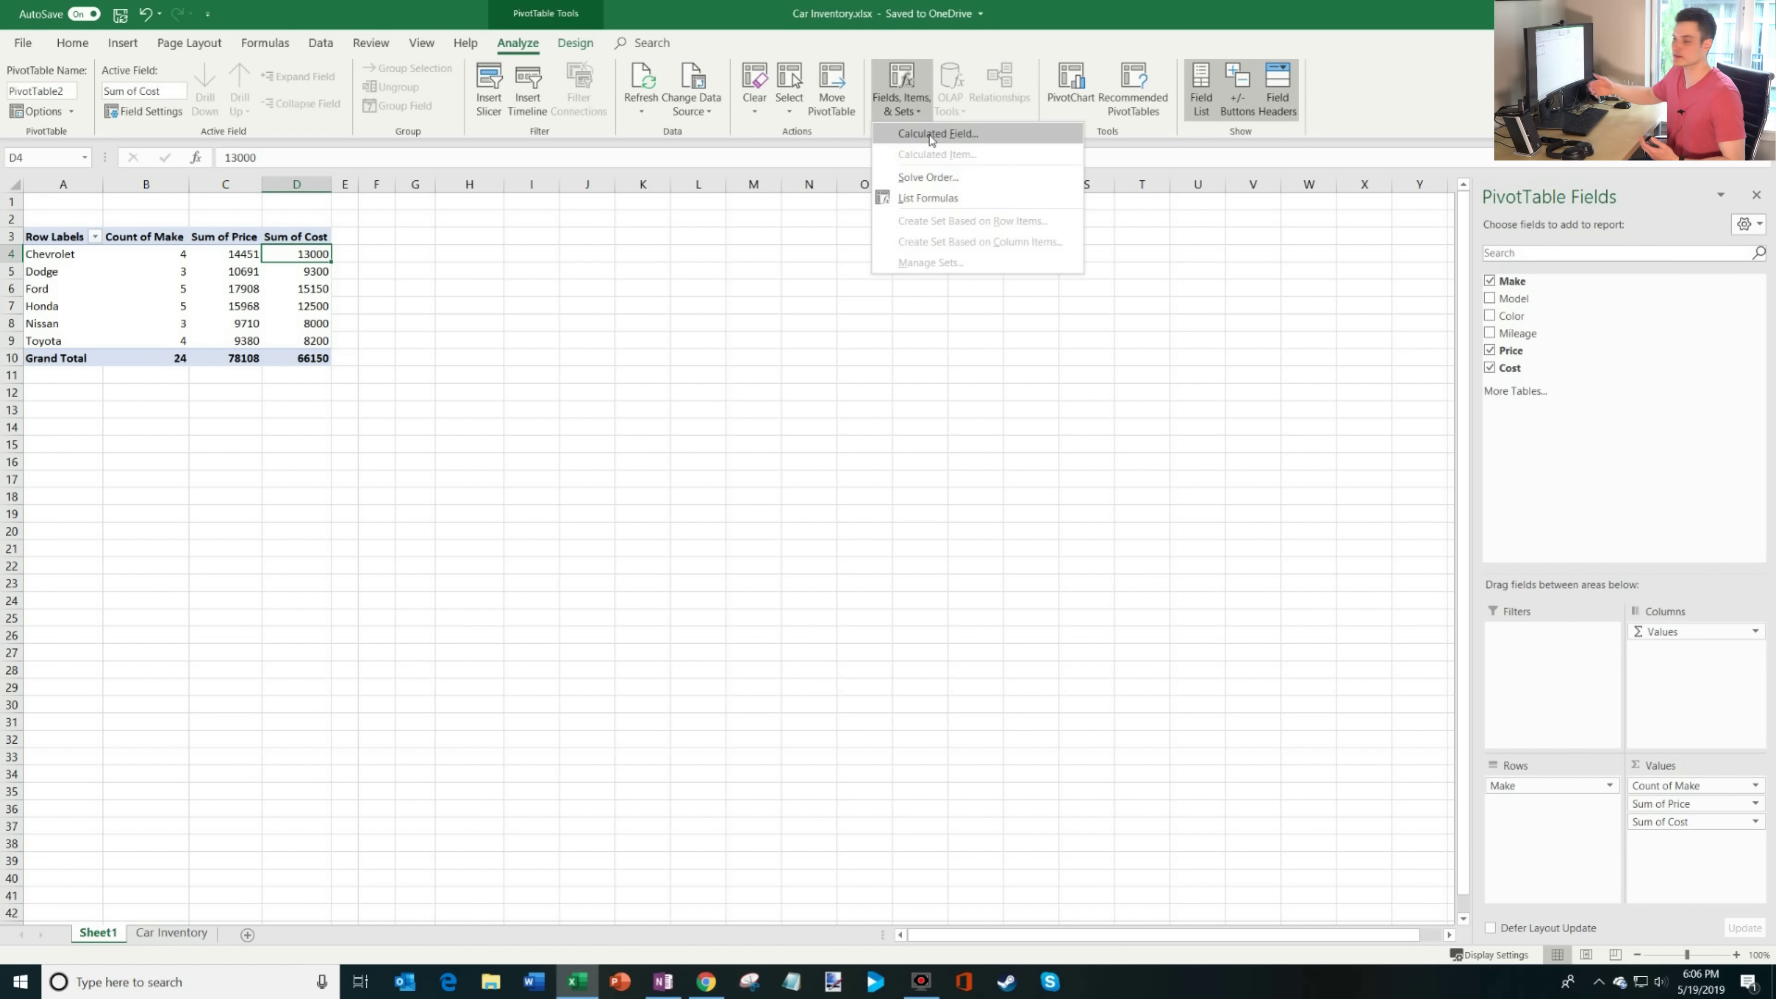
Create a calculated field 'Profit Margin' with formula =Price-Cost and add it to the PivotTable.
left_click(932, 134)
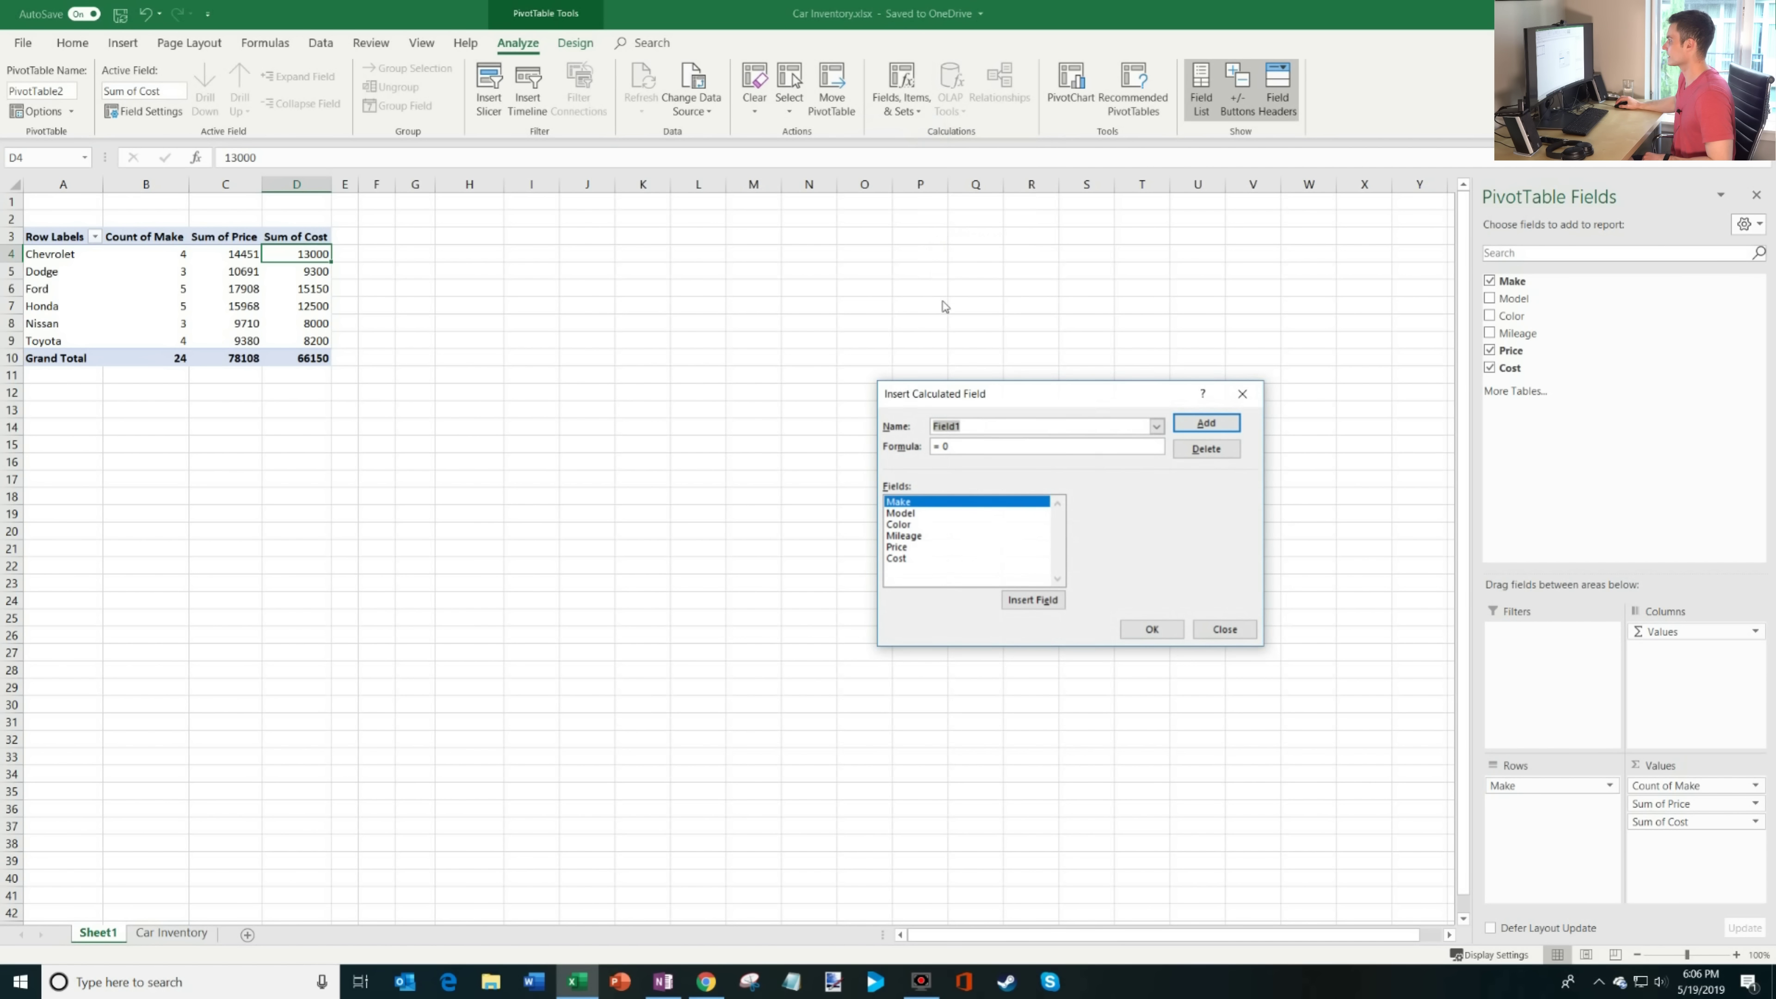
type("Por")
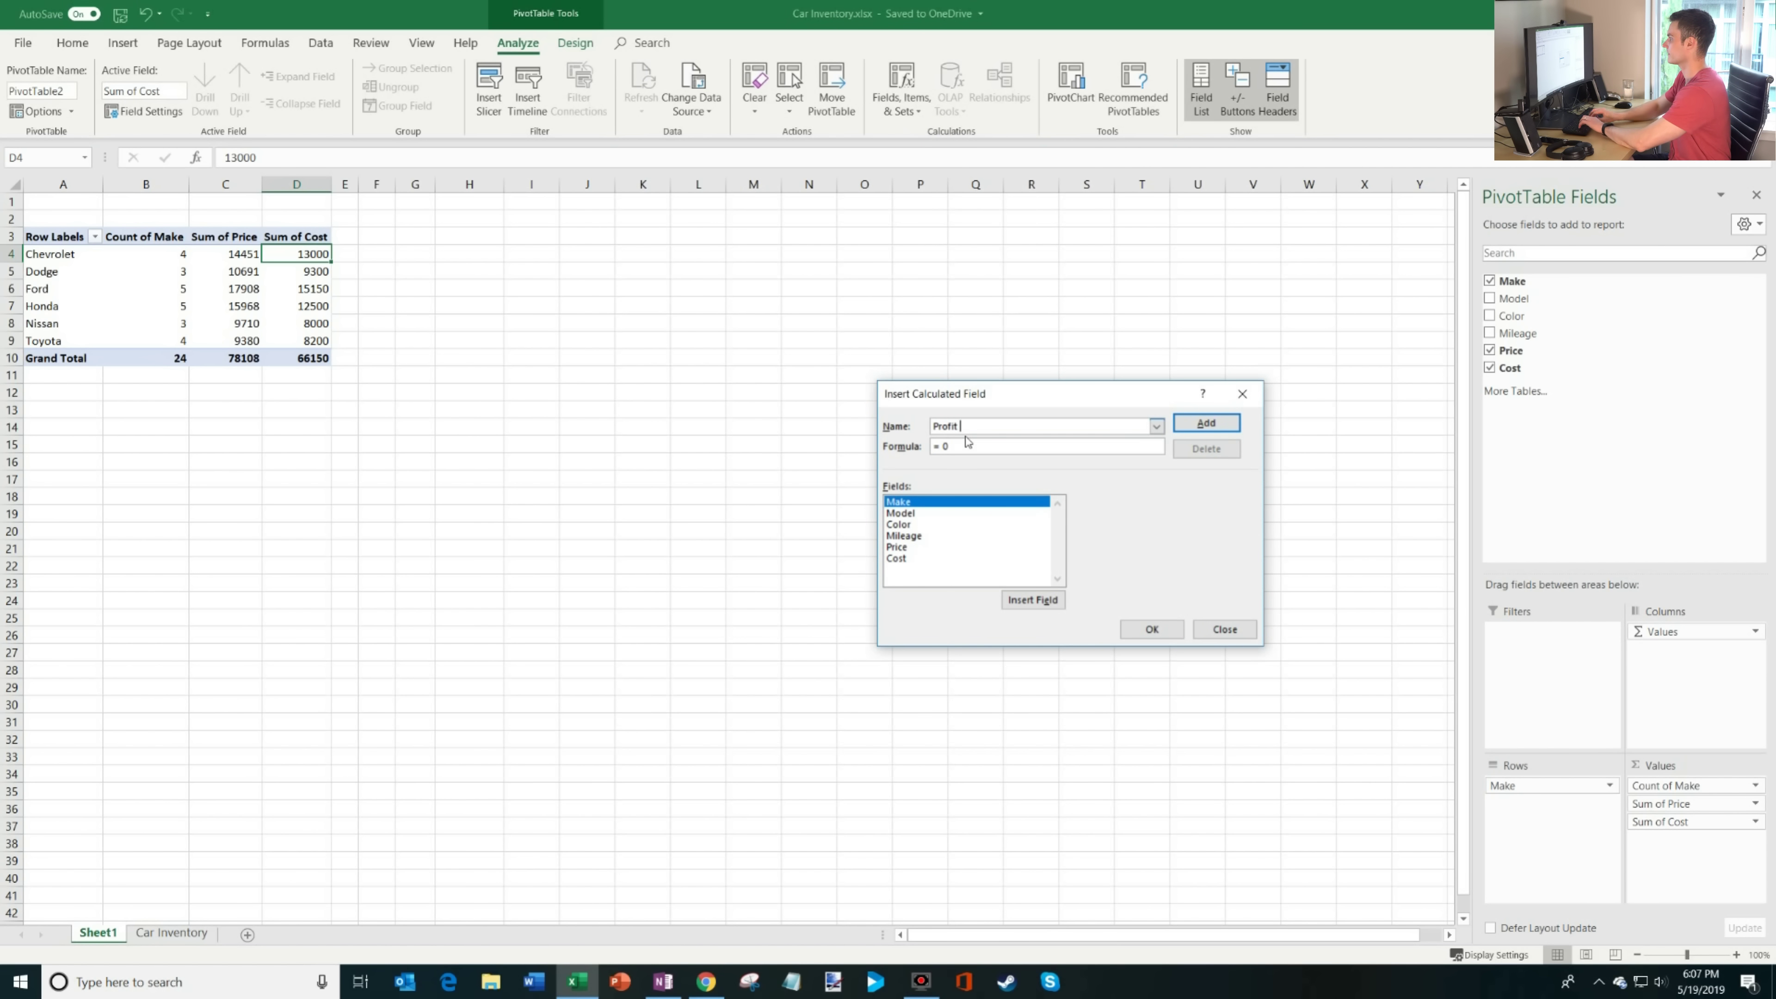
type("fit Margin")
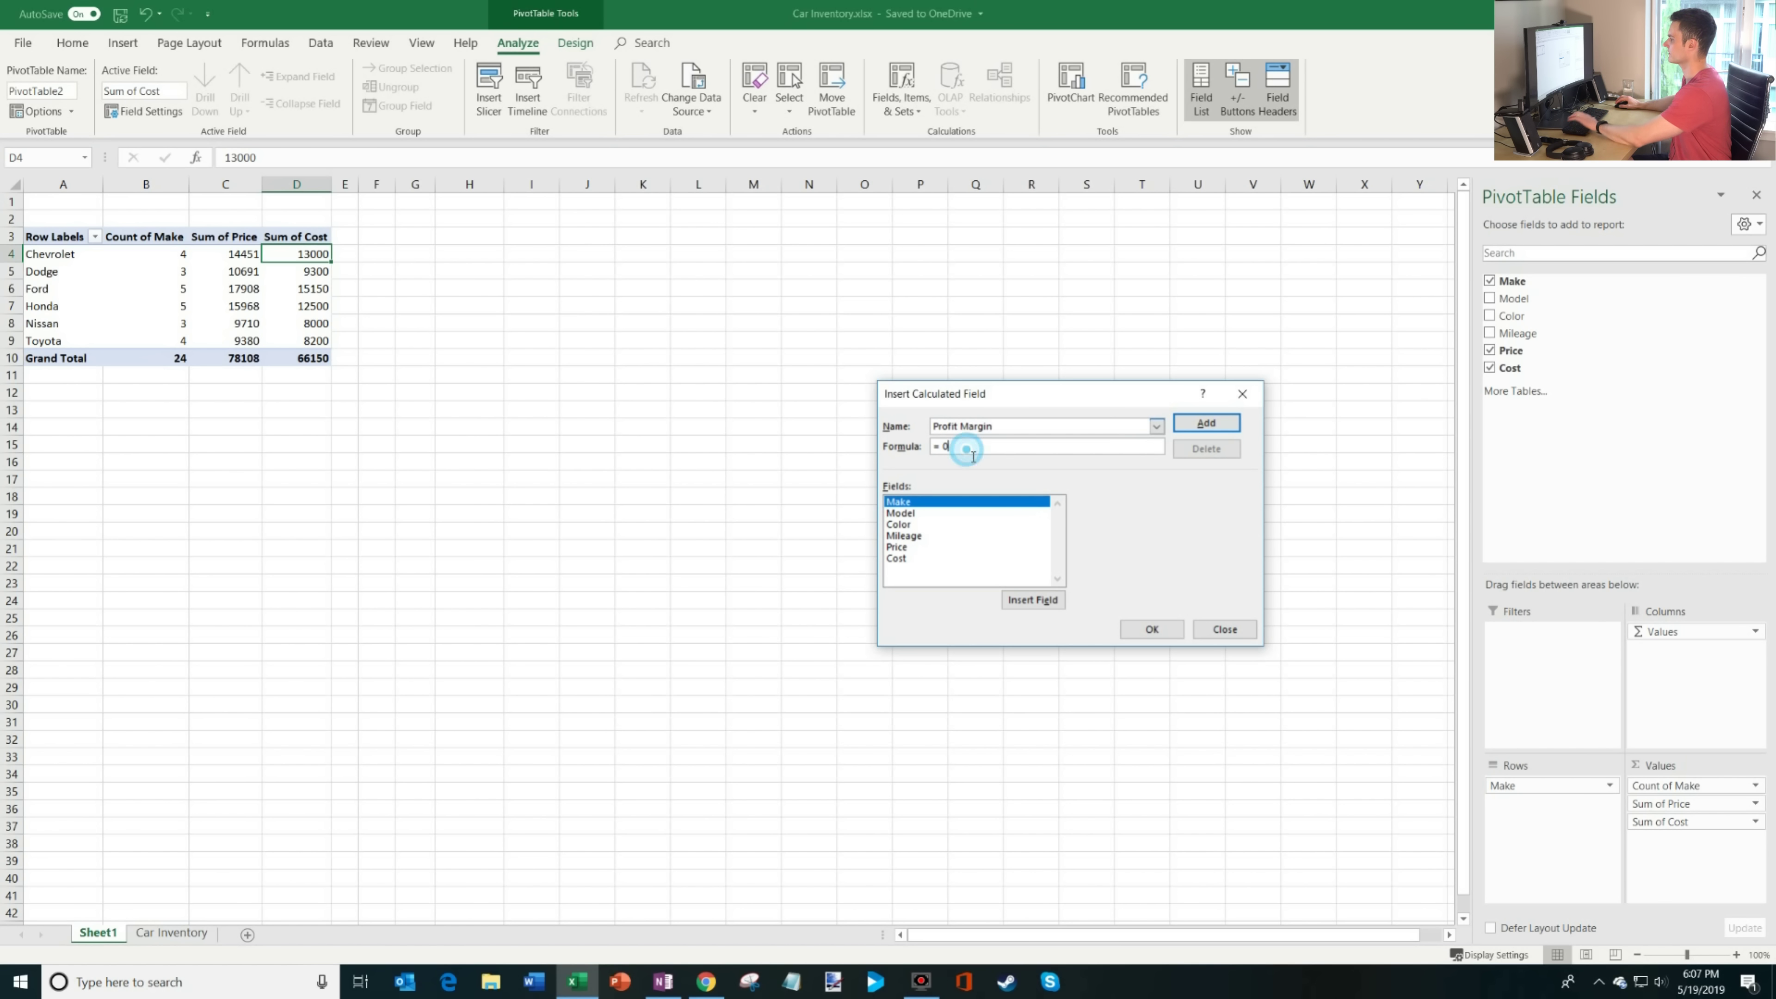
left_click(909, 548)
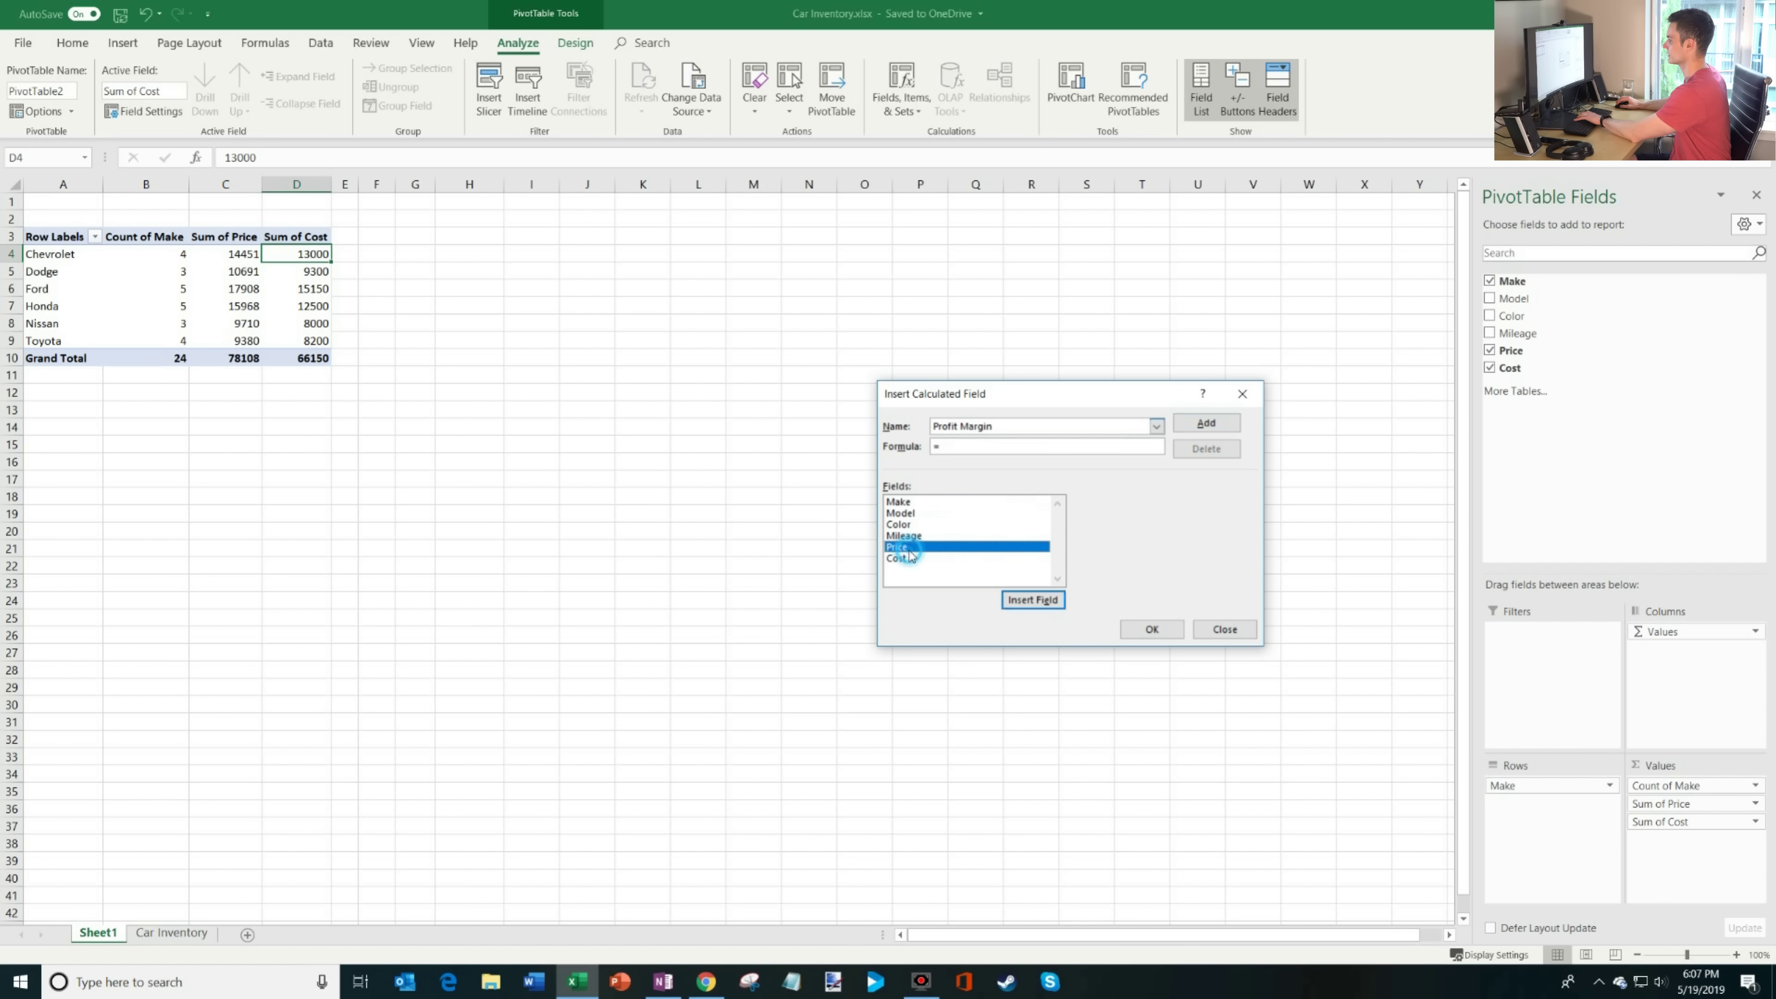
left_click(1038, 603)
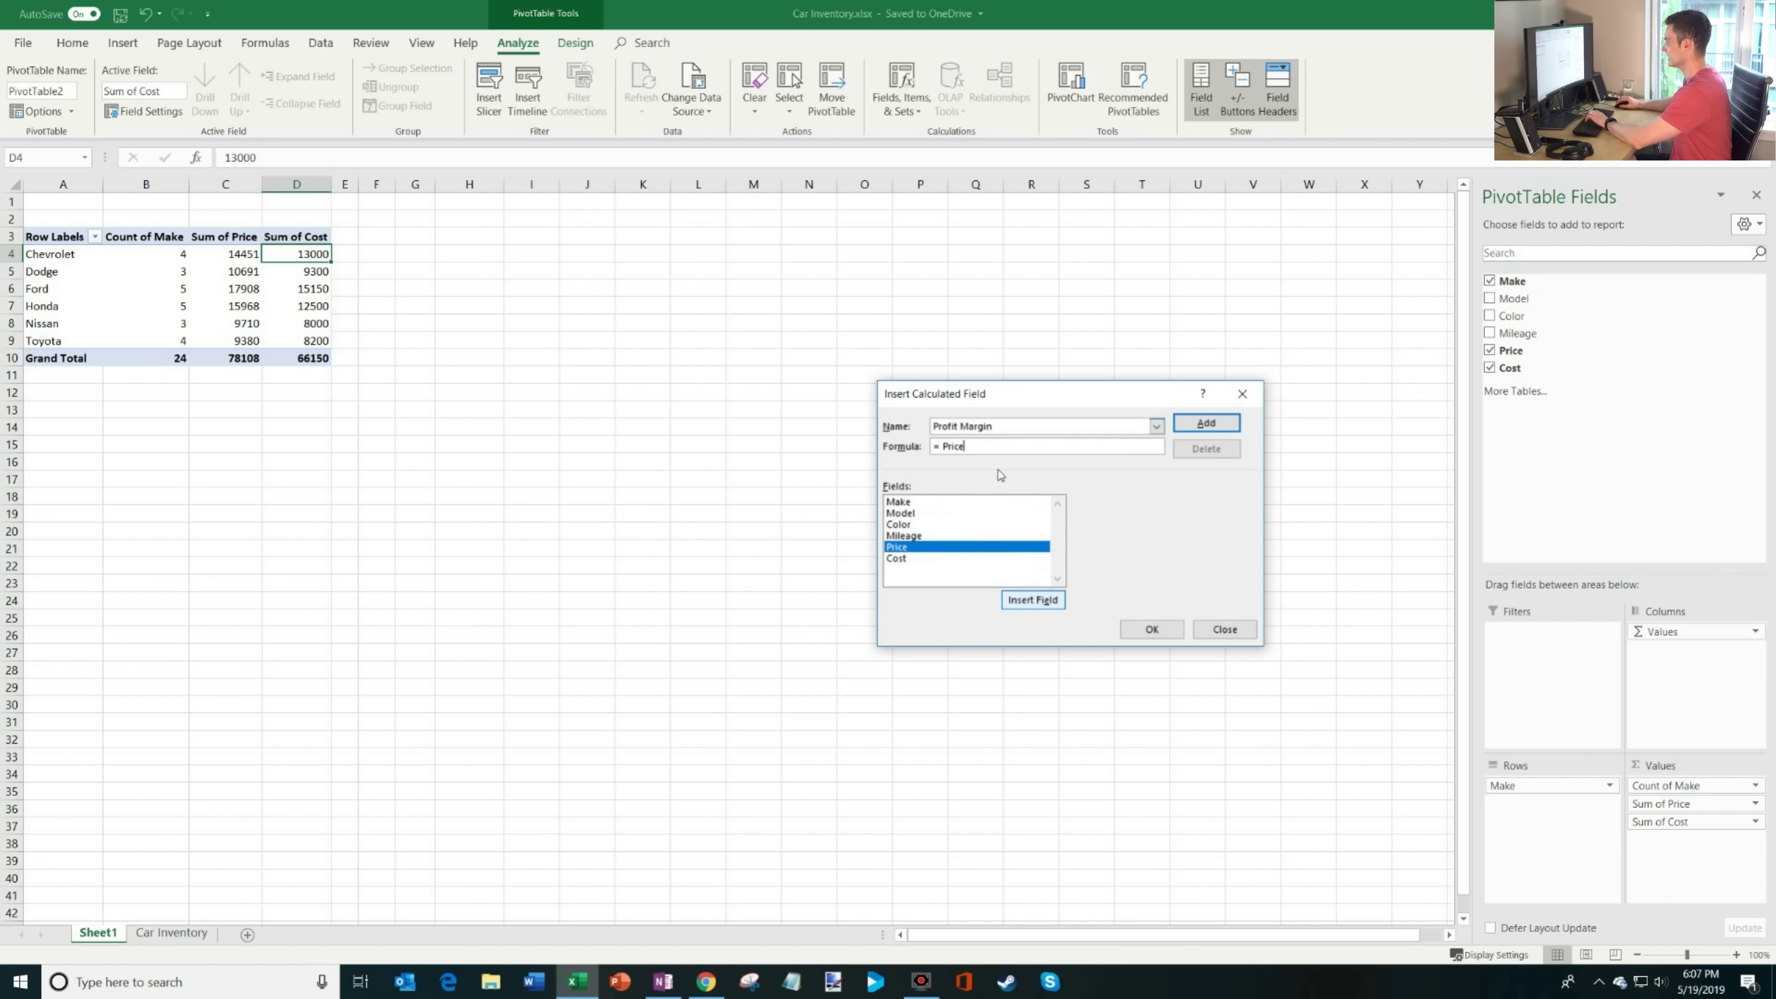
left_click(917, 559)
left_click(1028, 601)
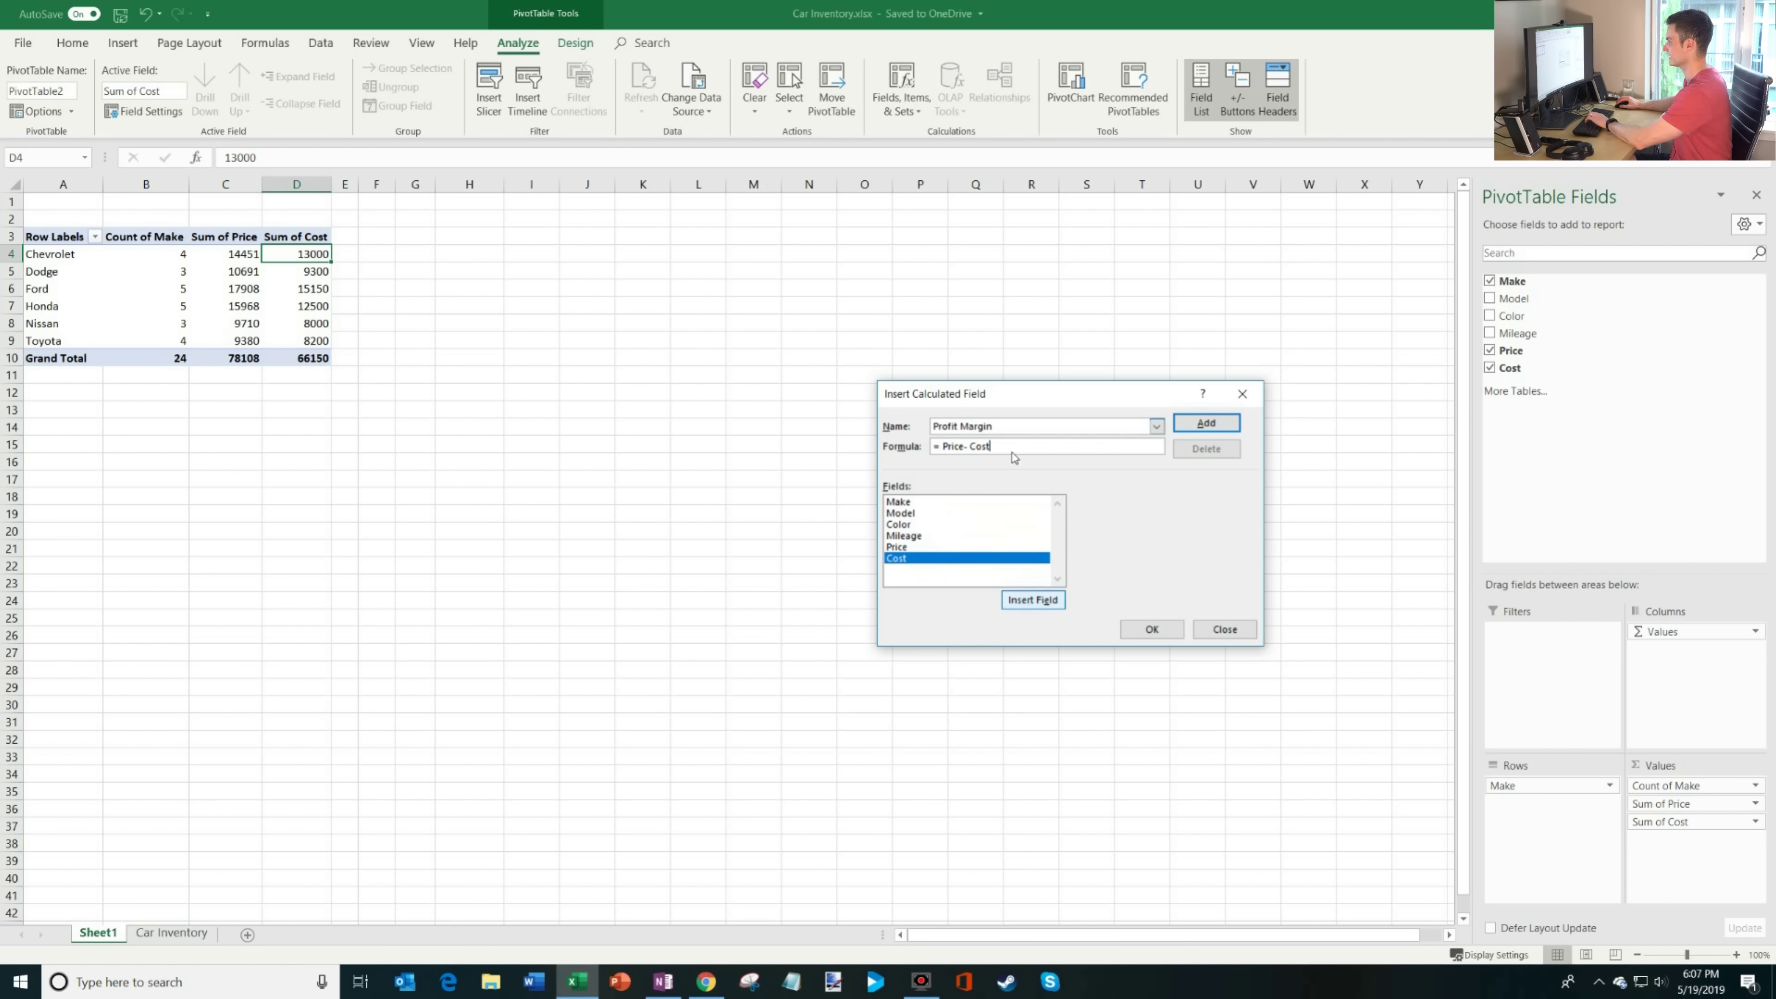
left_click(1206, 423)
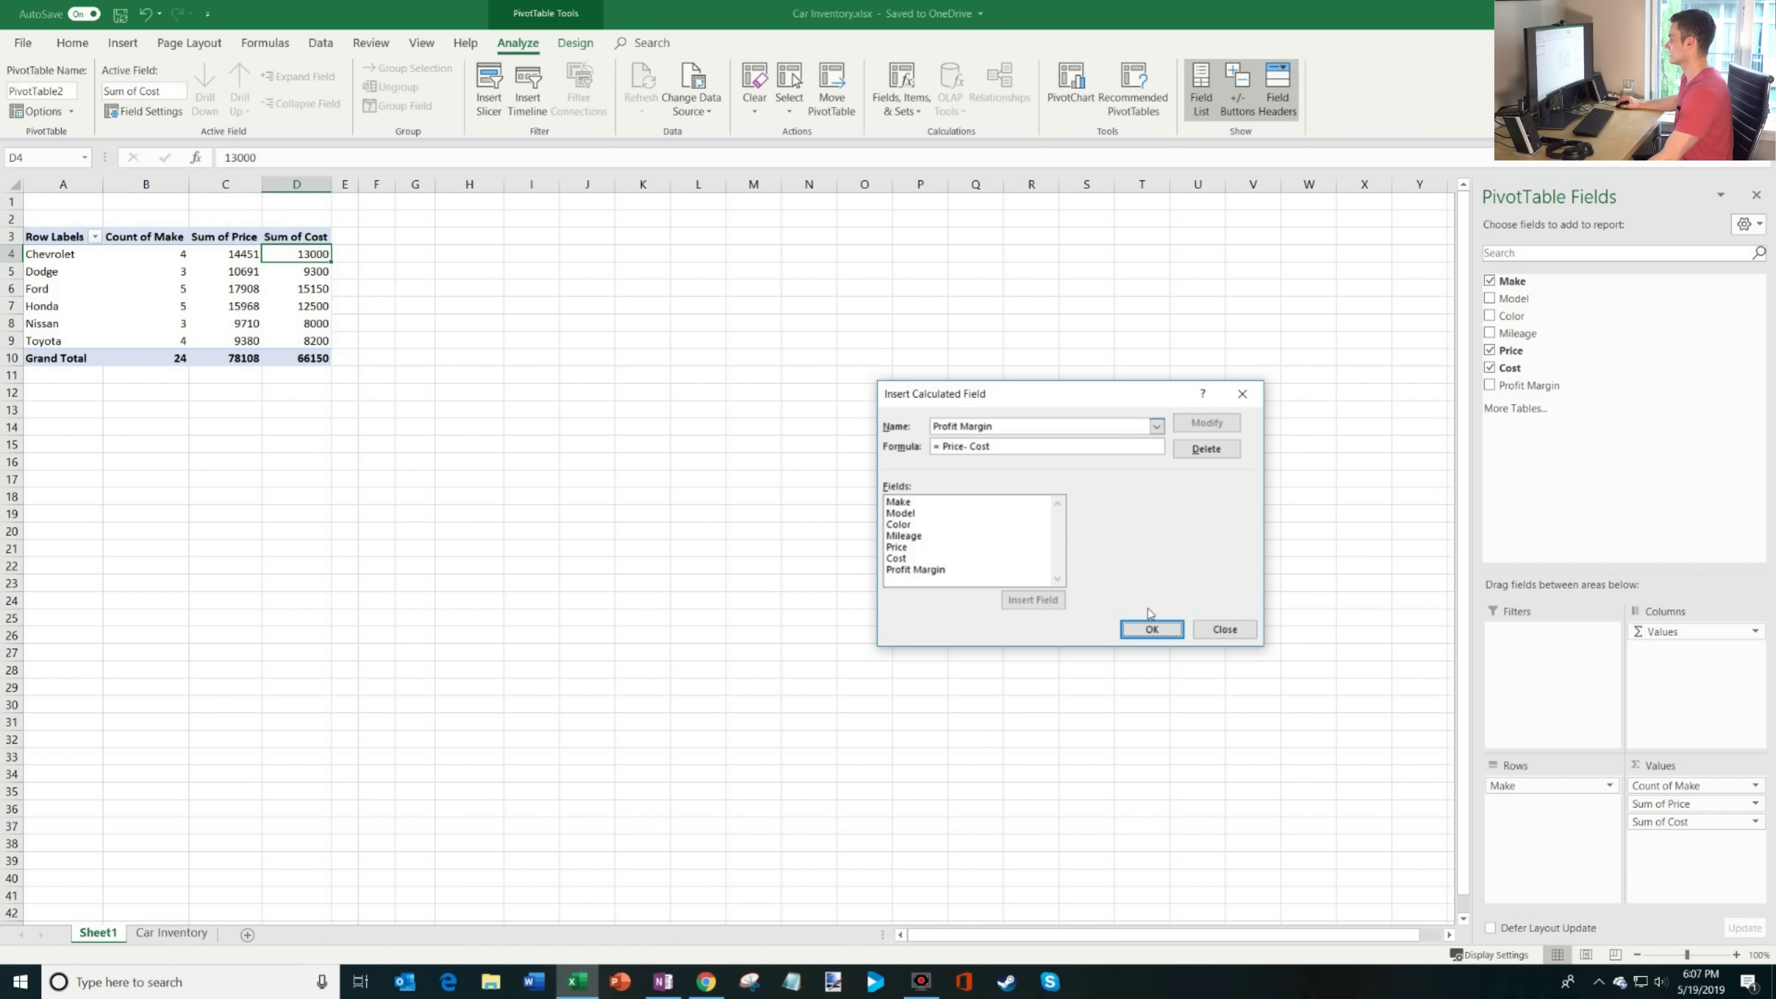
left_click(1150, 628)
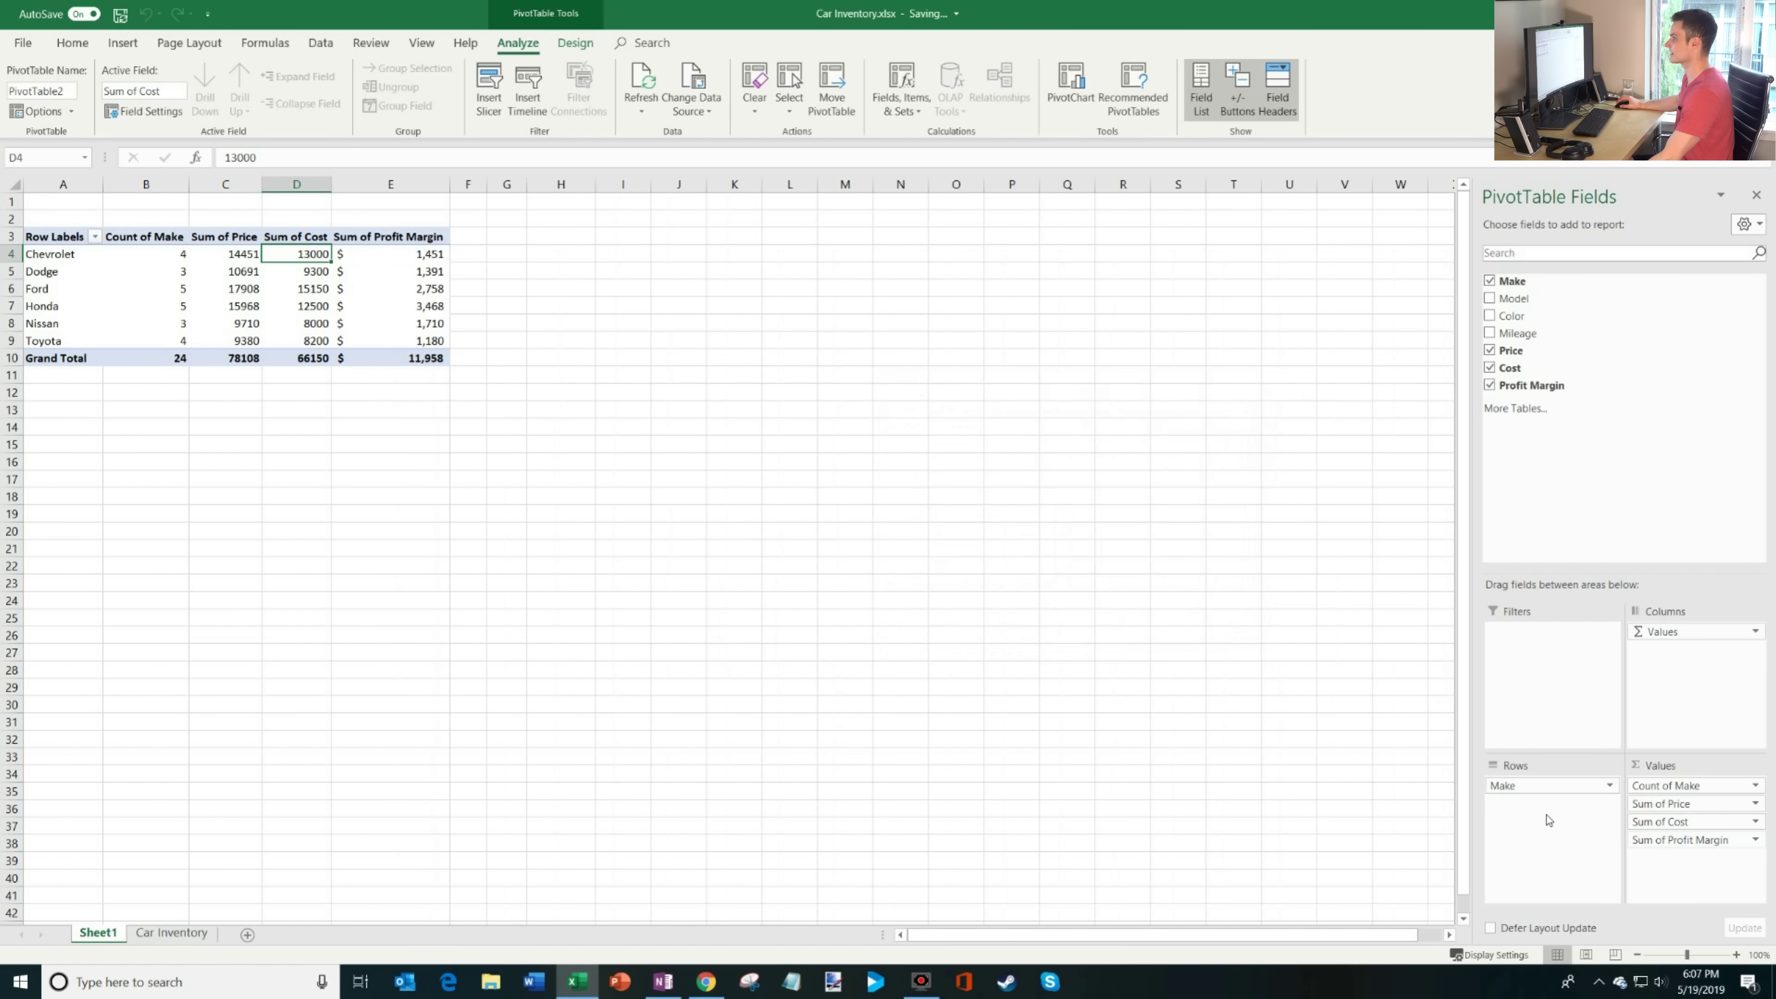
Sort the makes by Sum of Profit Margin, largest to smallest.
left_click(417, 256)
left_click(227, 255)
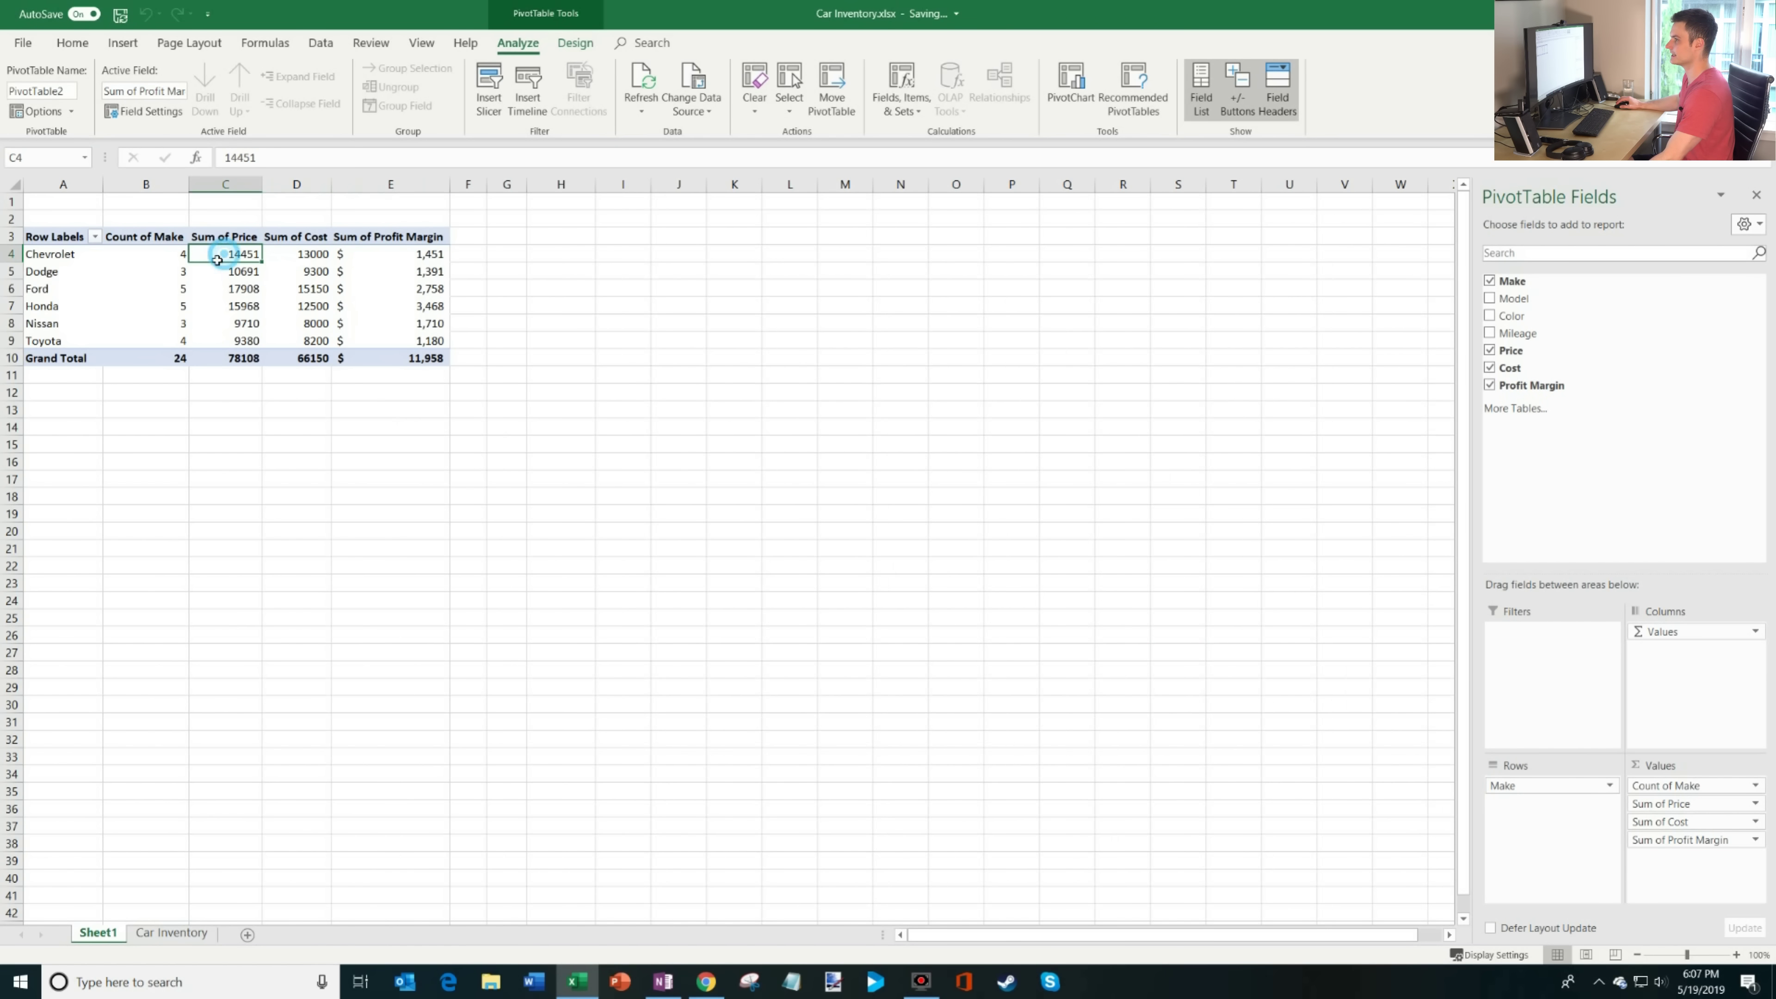
left_click(168, 256)
left_click(235, 257)
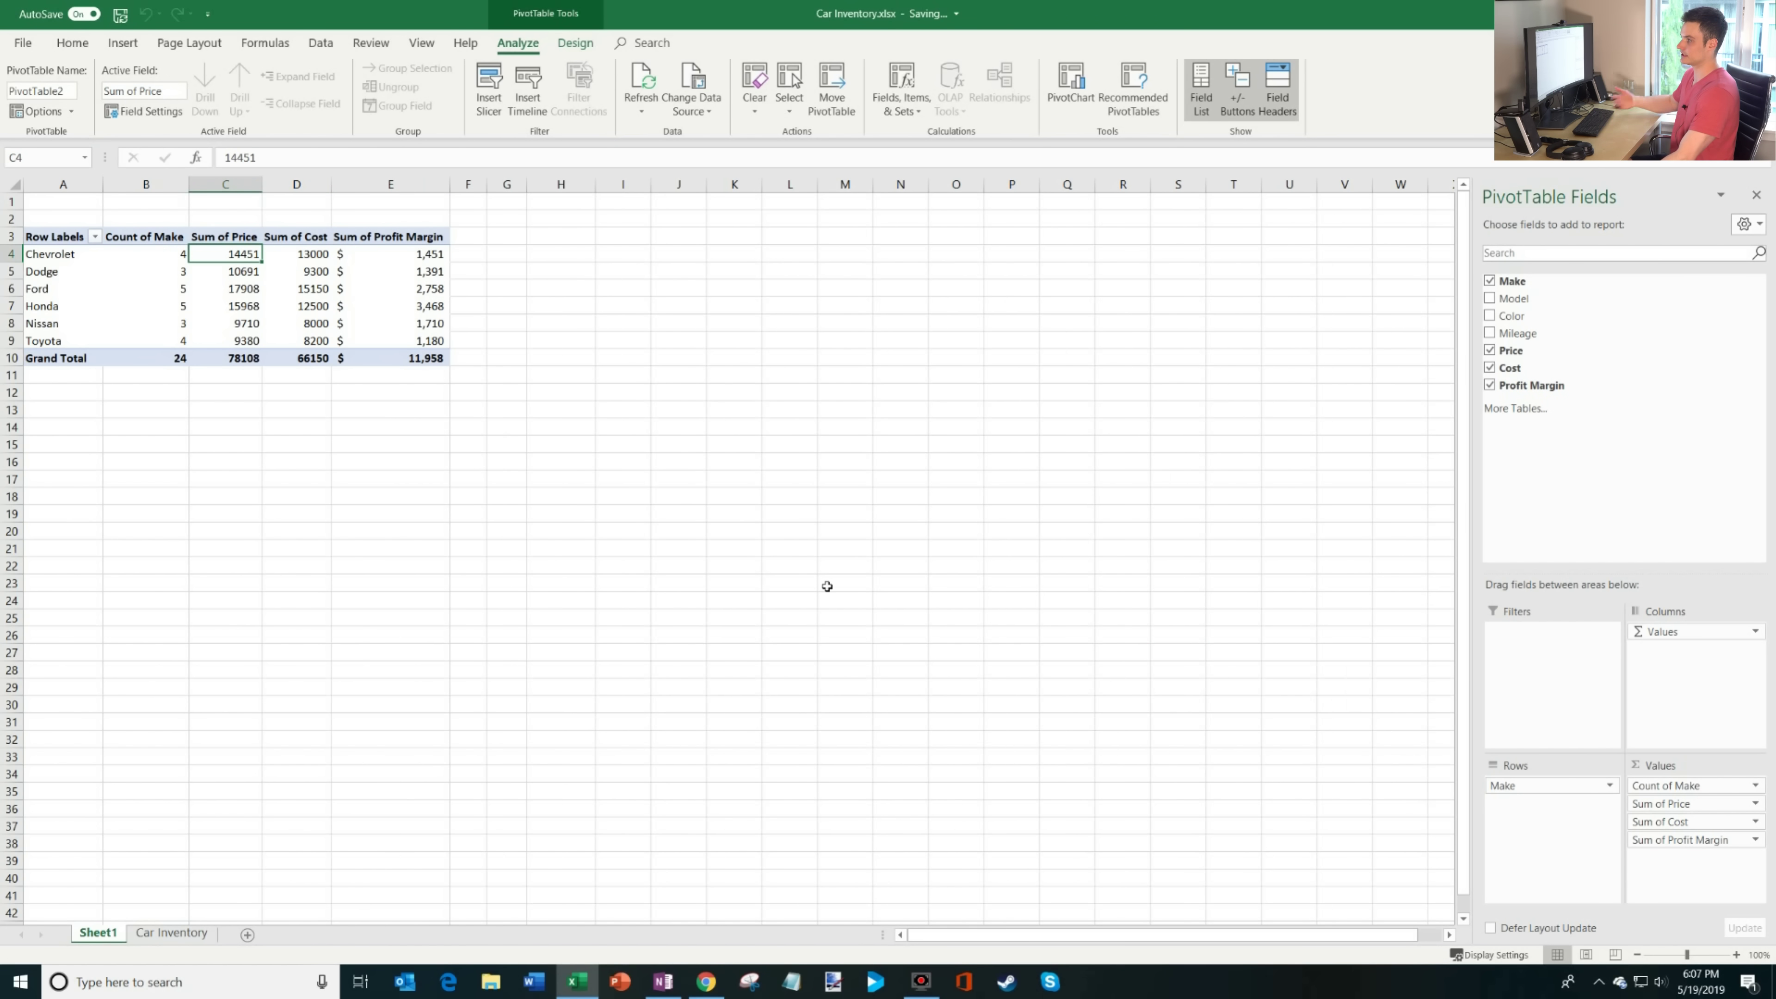
key("Right")
key("Right")
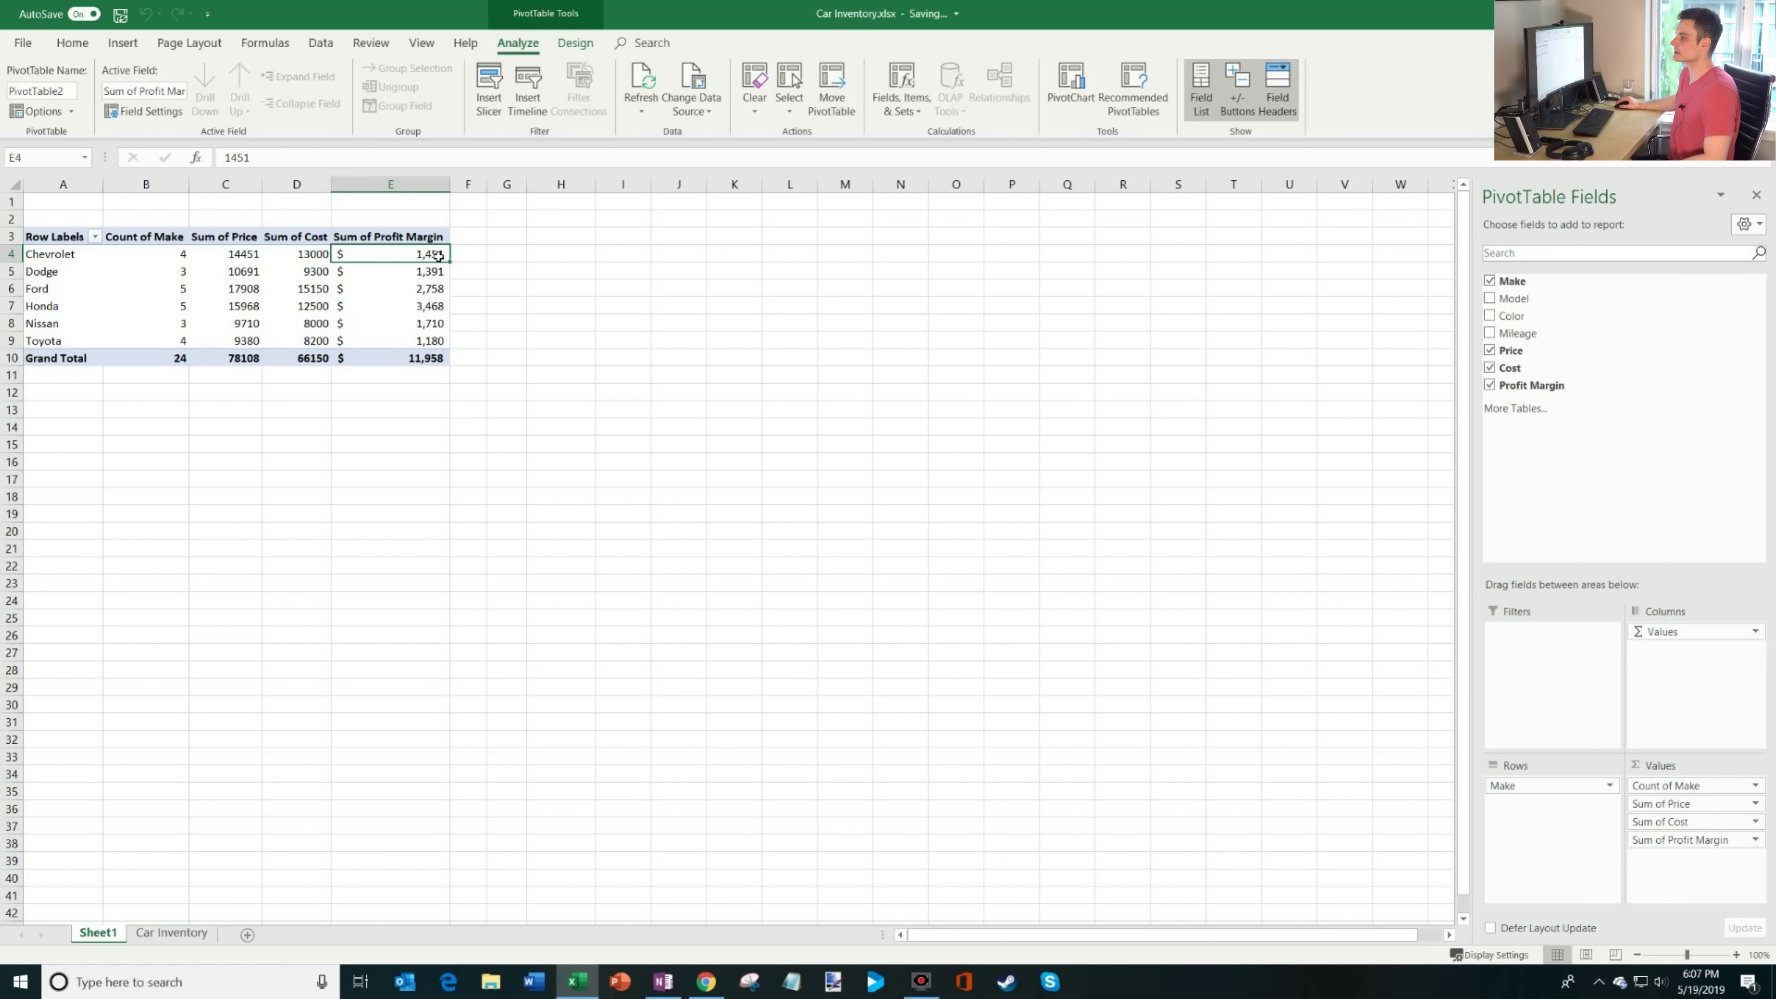
mouse_move(438, 256)
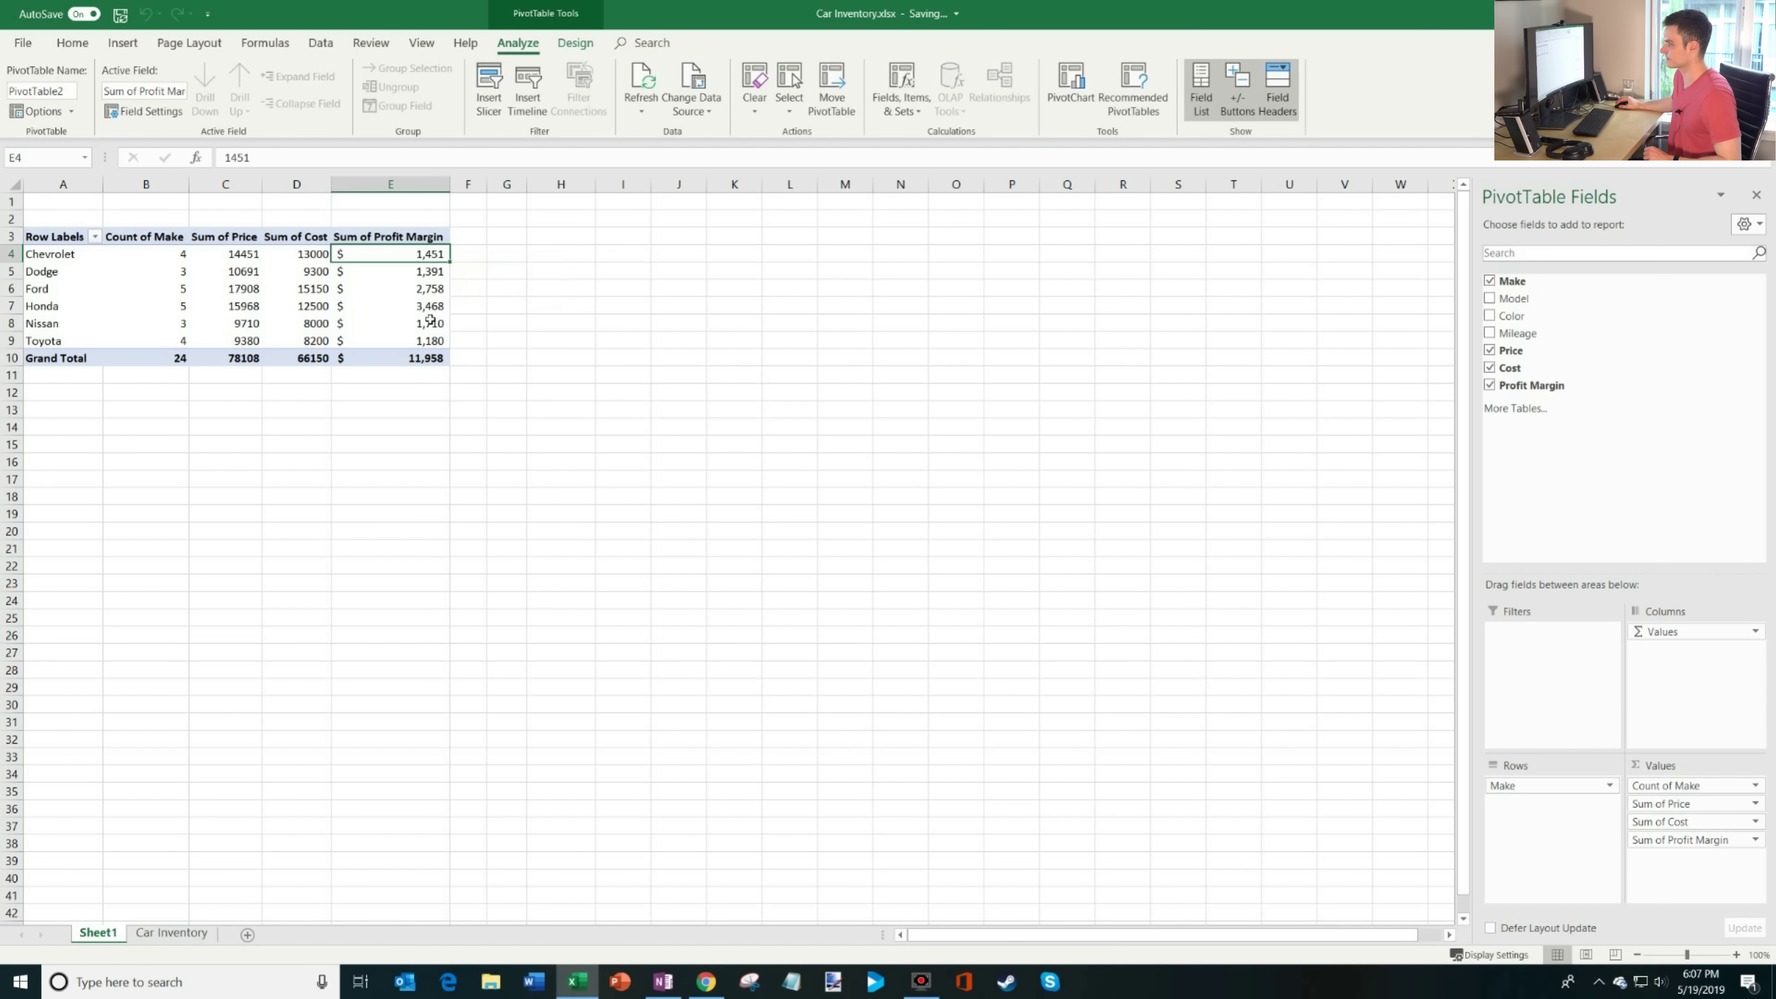
right_click(427, 257)
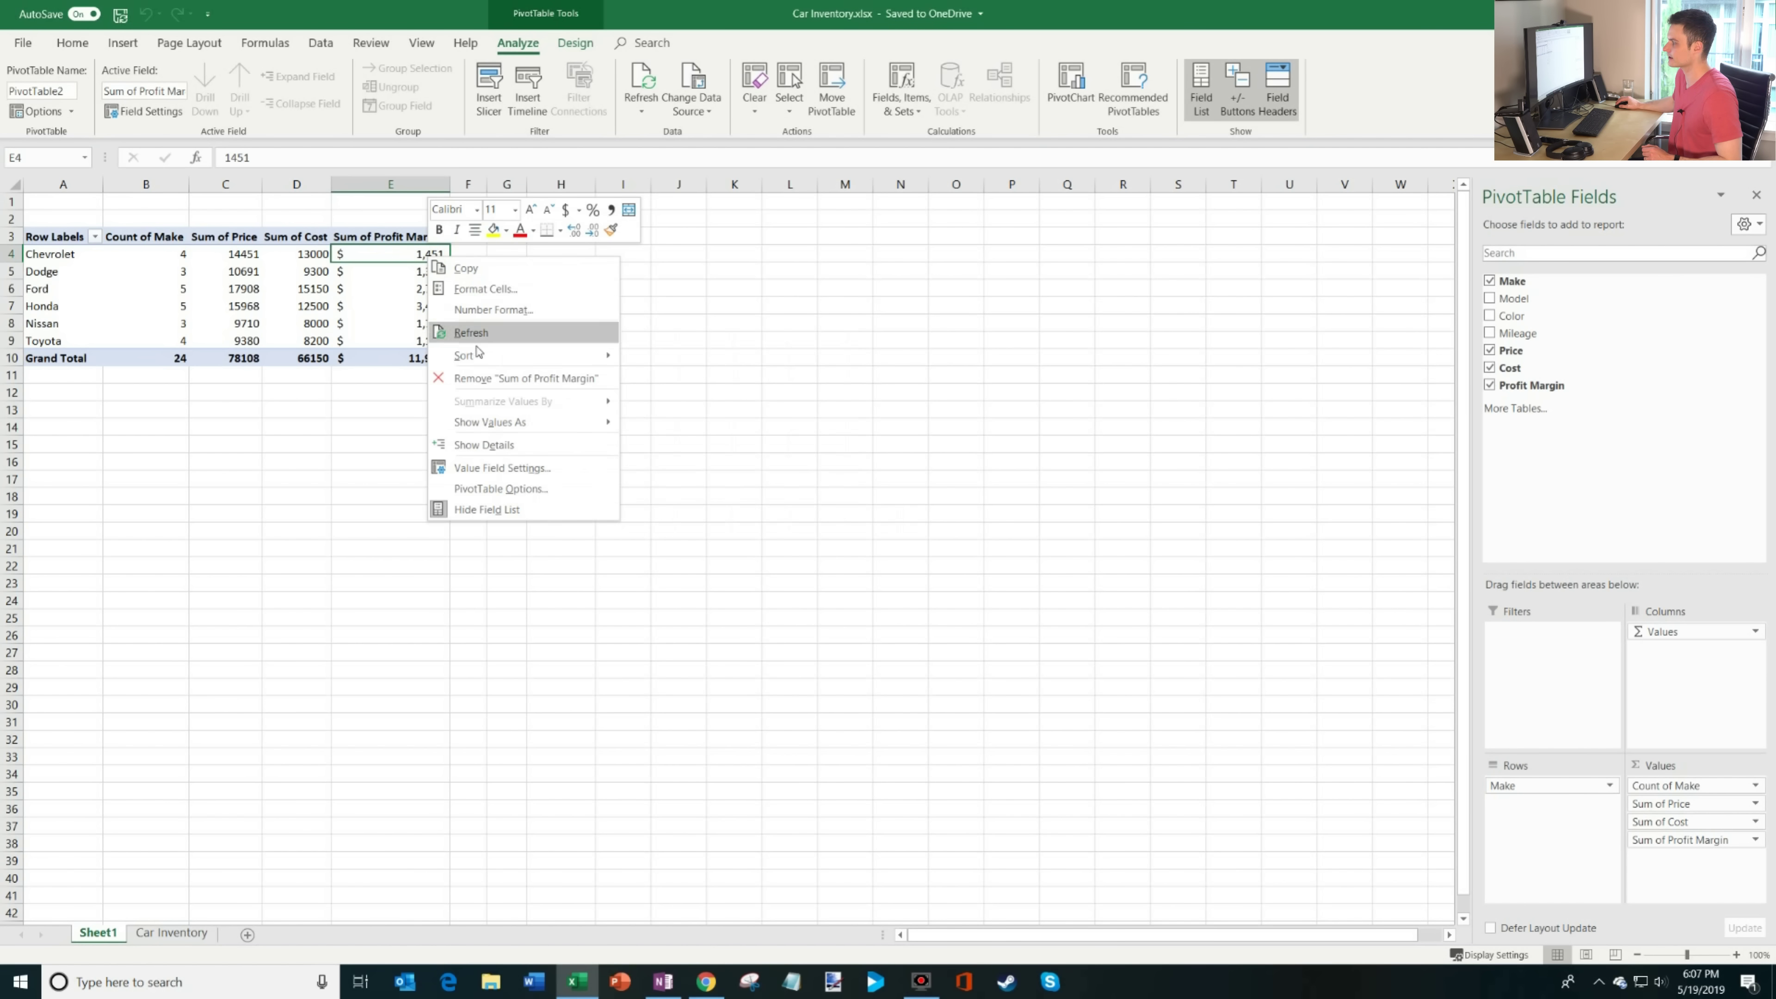
mouse_move(477, 353)
left_click(696, 377)
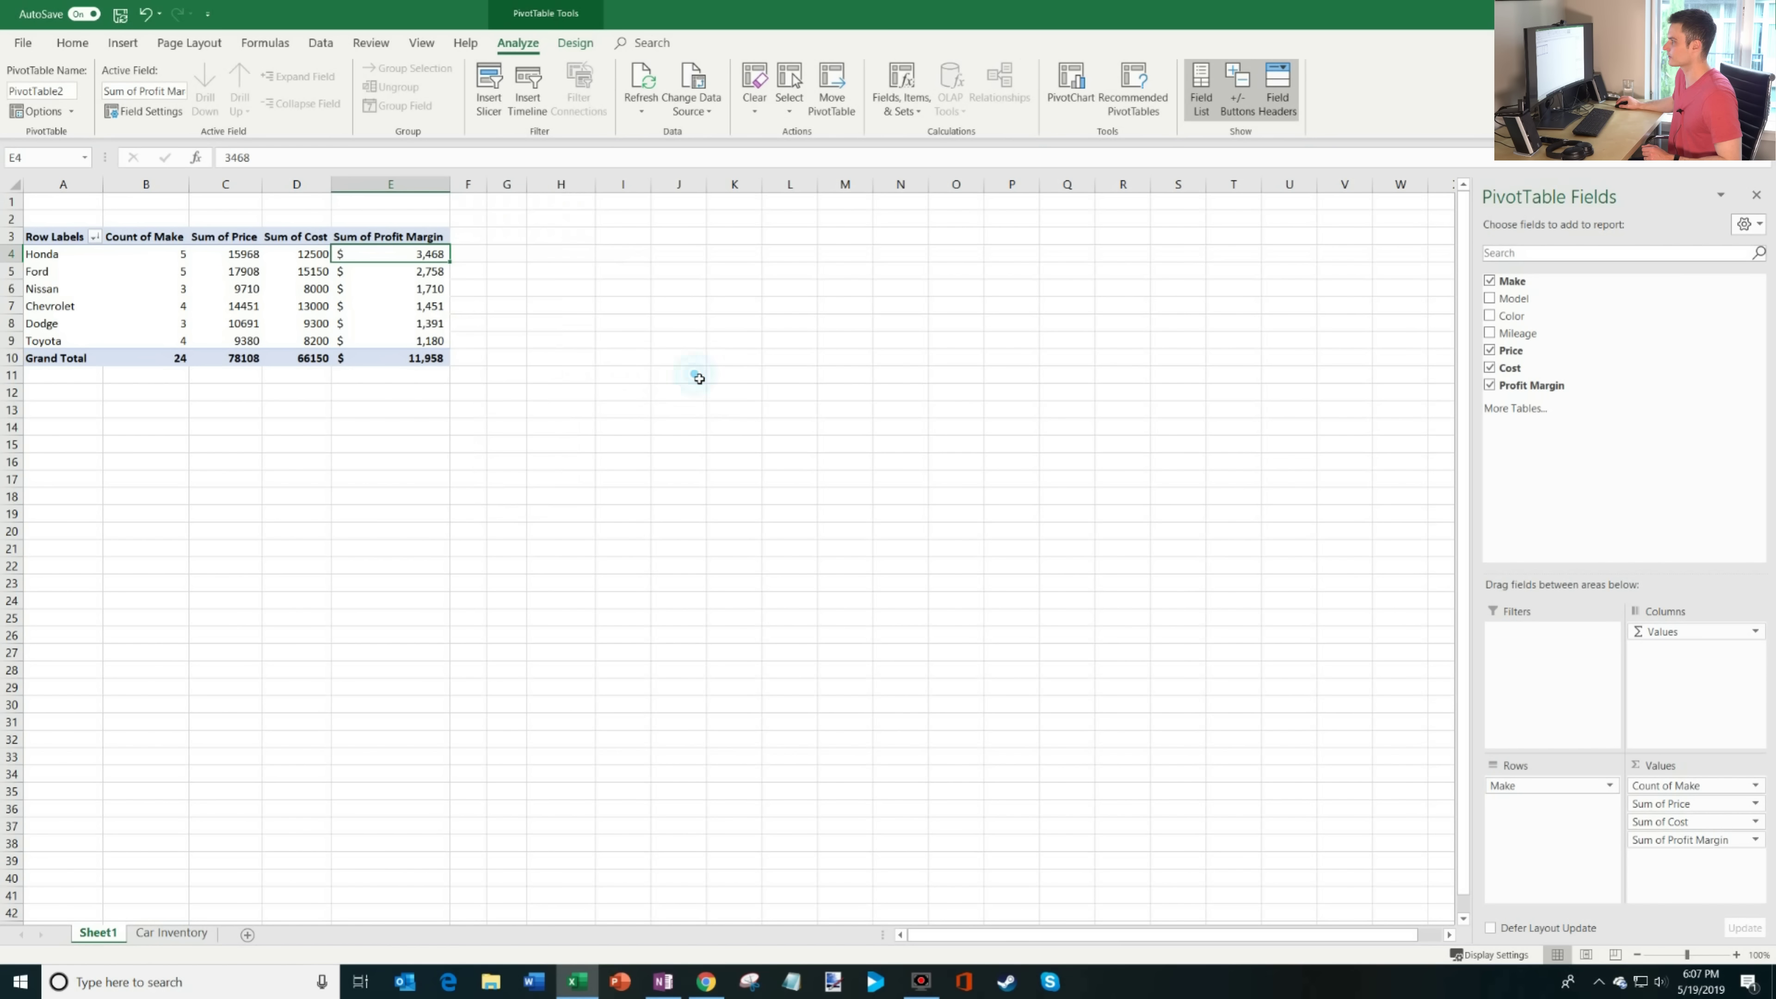
Highlight Honda's row, now first with a $3,468 profit margin.
left_click_drag(85, 256, 300, 254)
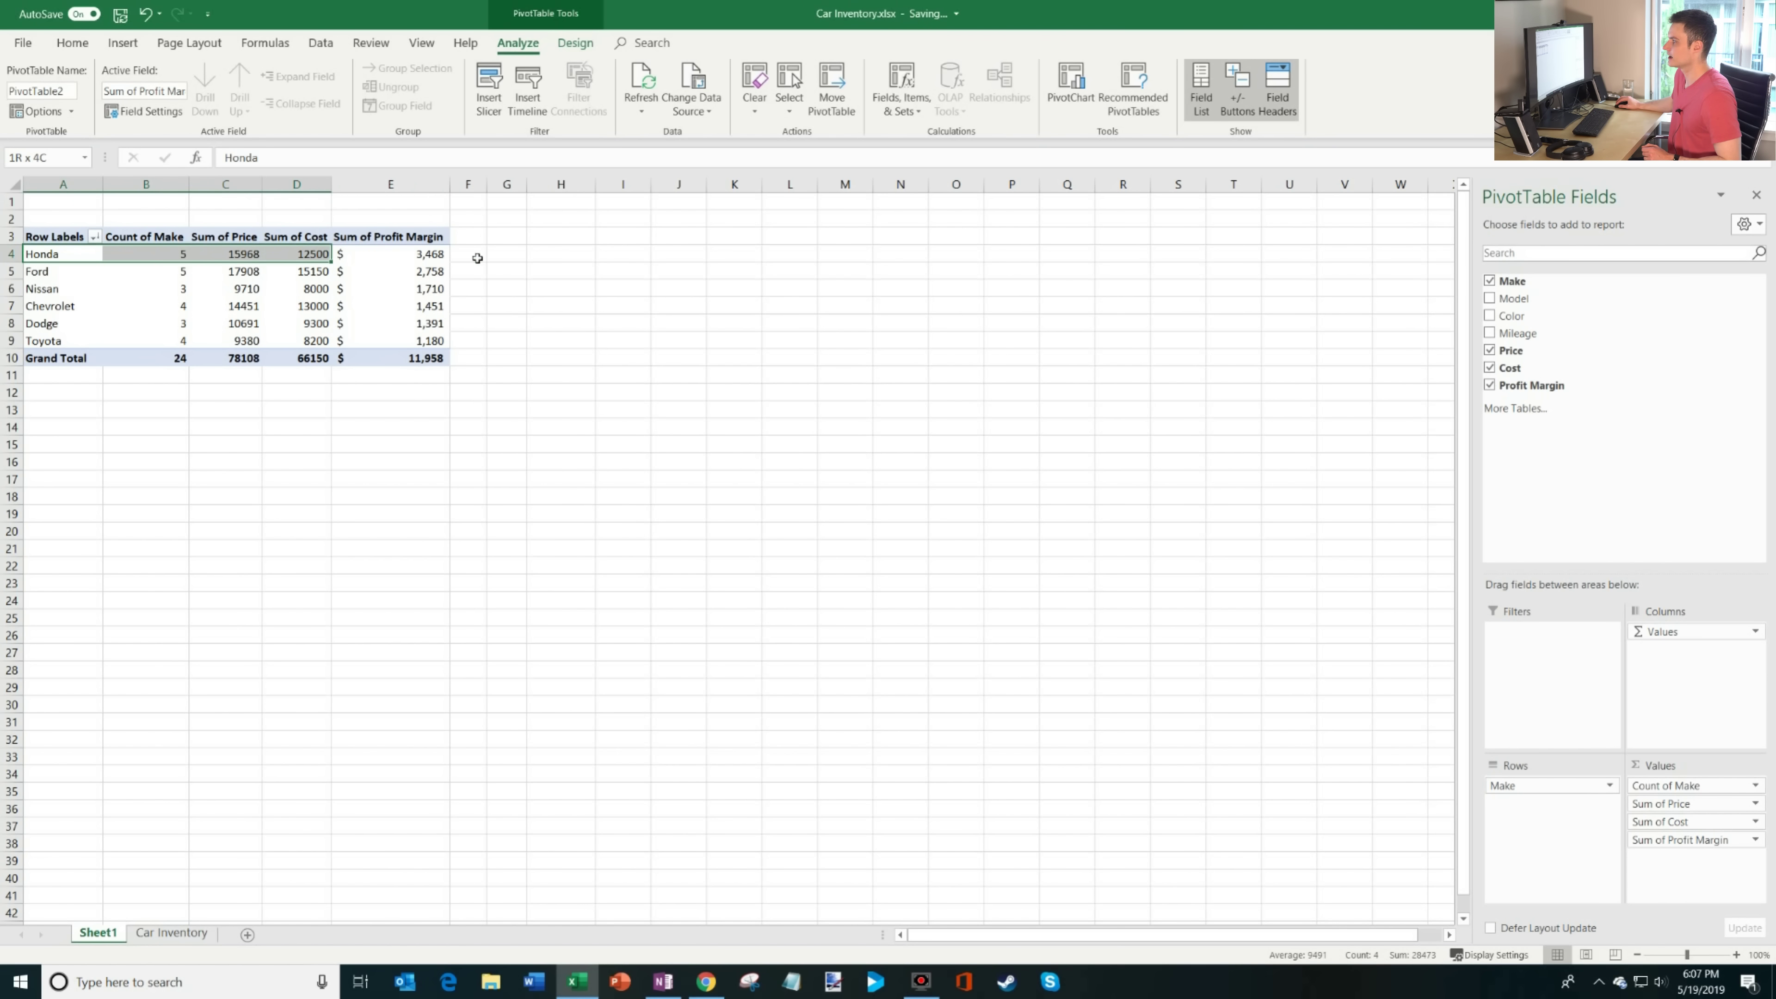
left_click_drag(478, 258, 448, 255)
left_click(427, 254)
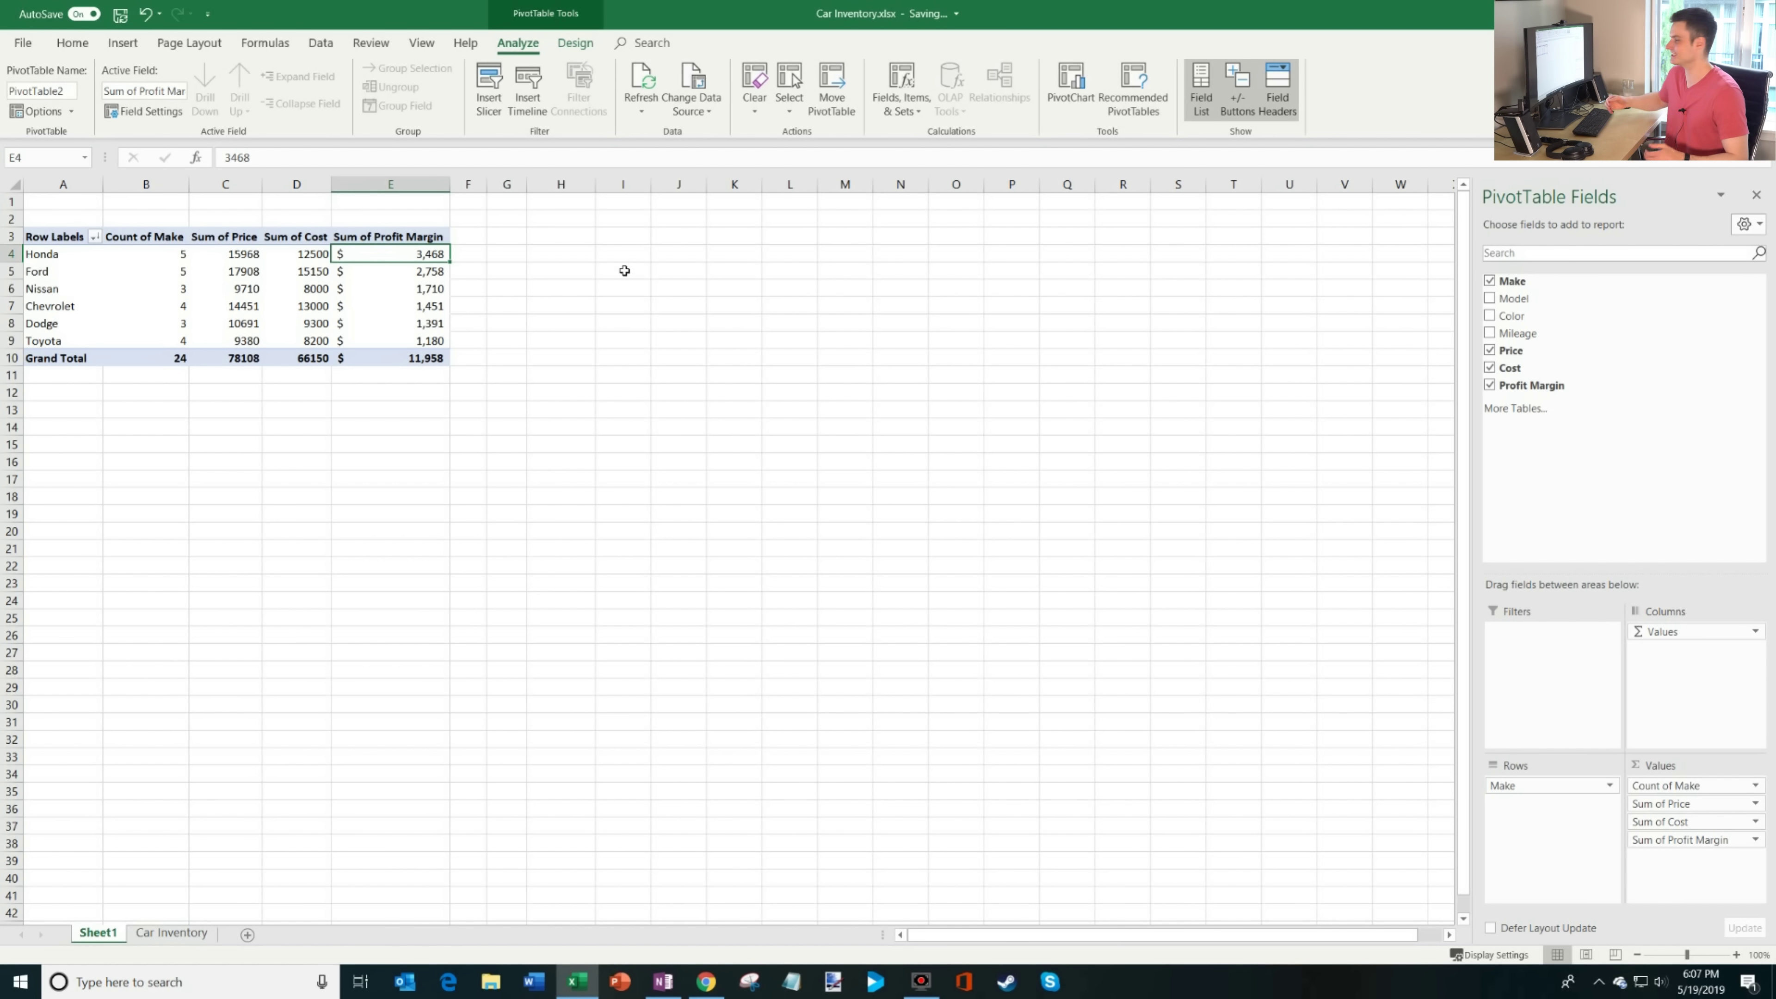
Remove Sum of Price, Count of Make and Sum of Profit Margin, leaving Sum of Cost totalling 66150.
mouse_move(314, 256)
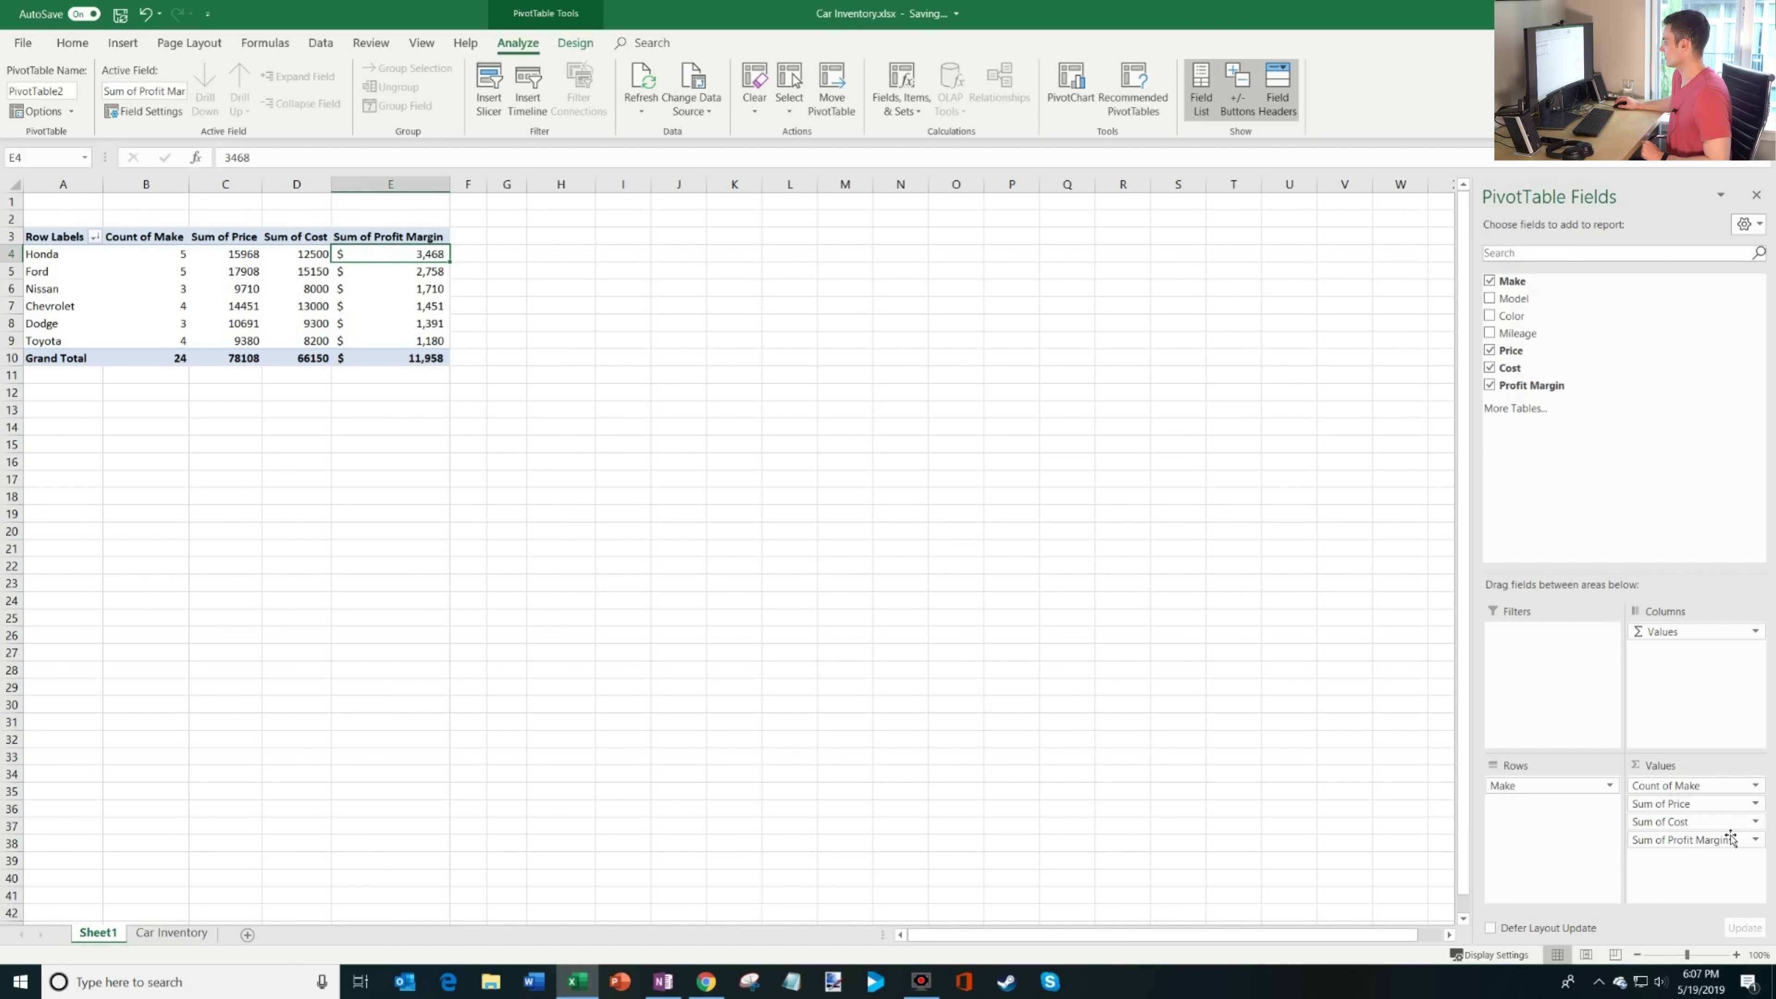
left_click_drag(1719, 815, 1192, 754)
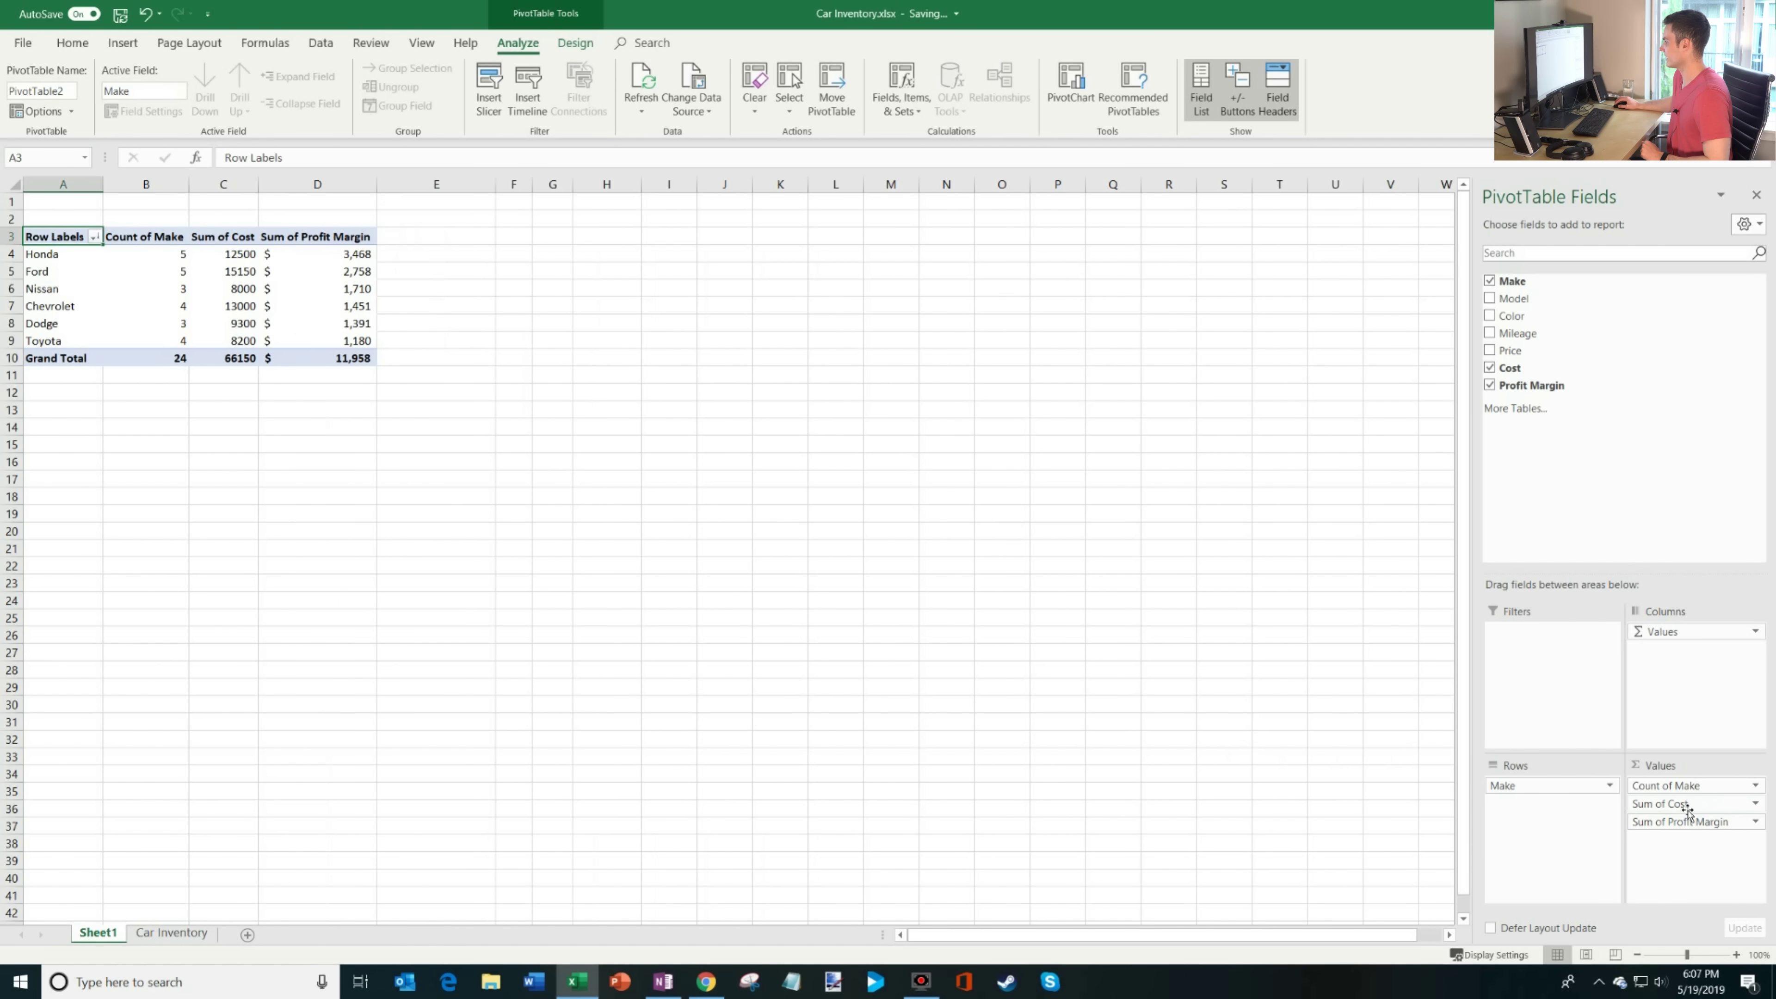
left_click_drag(1691, 793, 1399, 783)
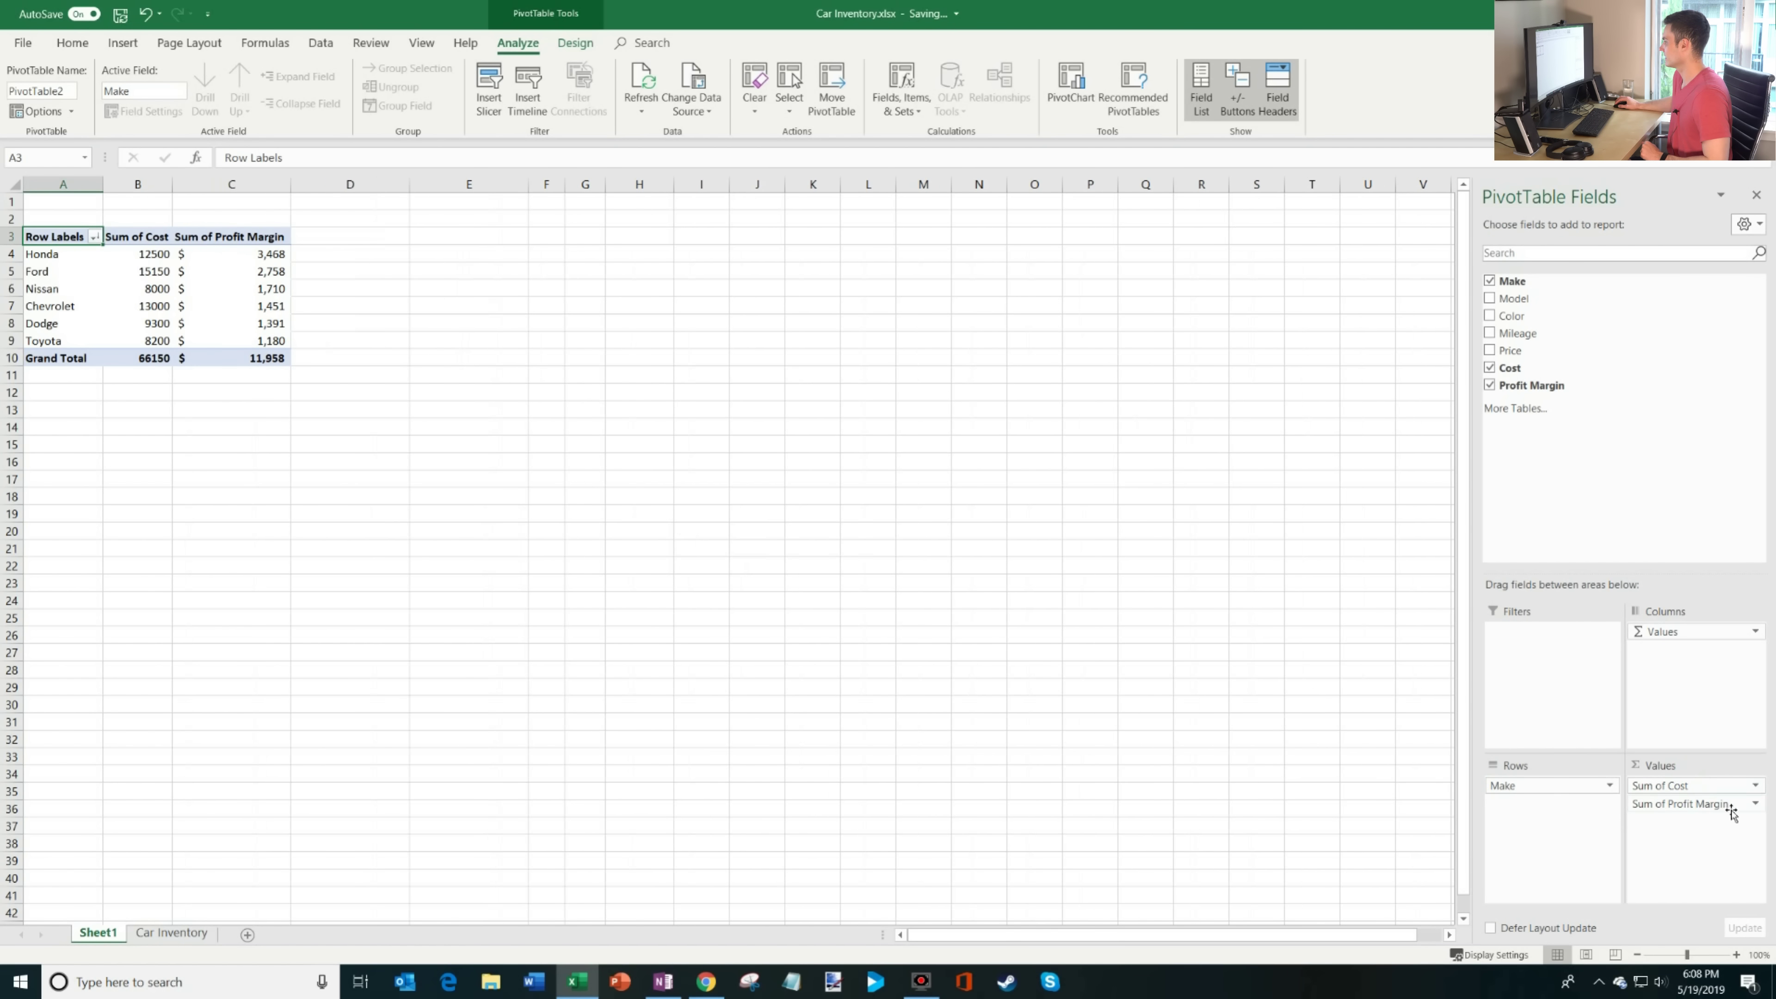
left_click_drag(1729, 814, 432, 537)
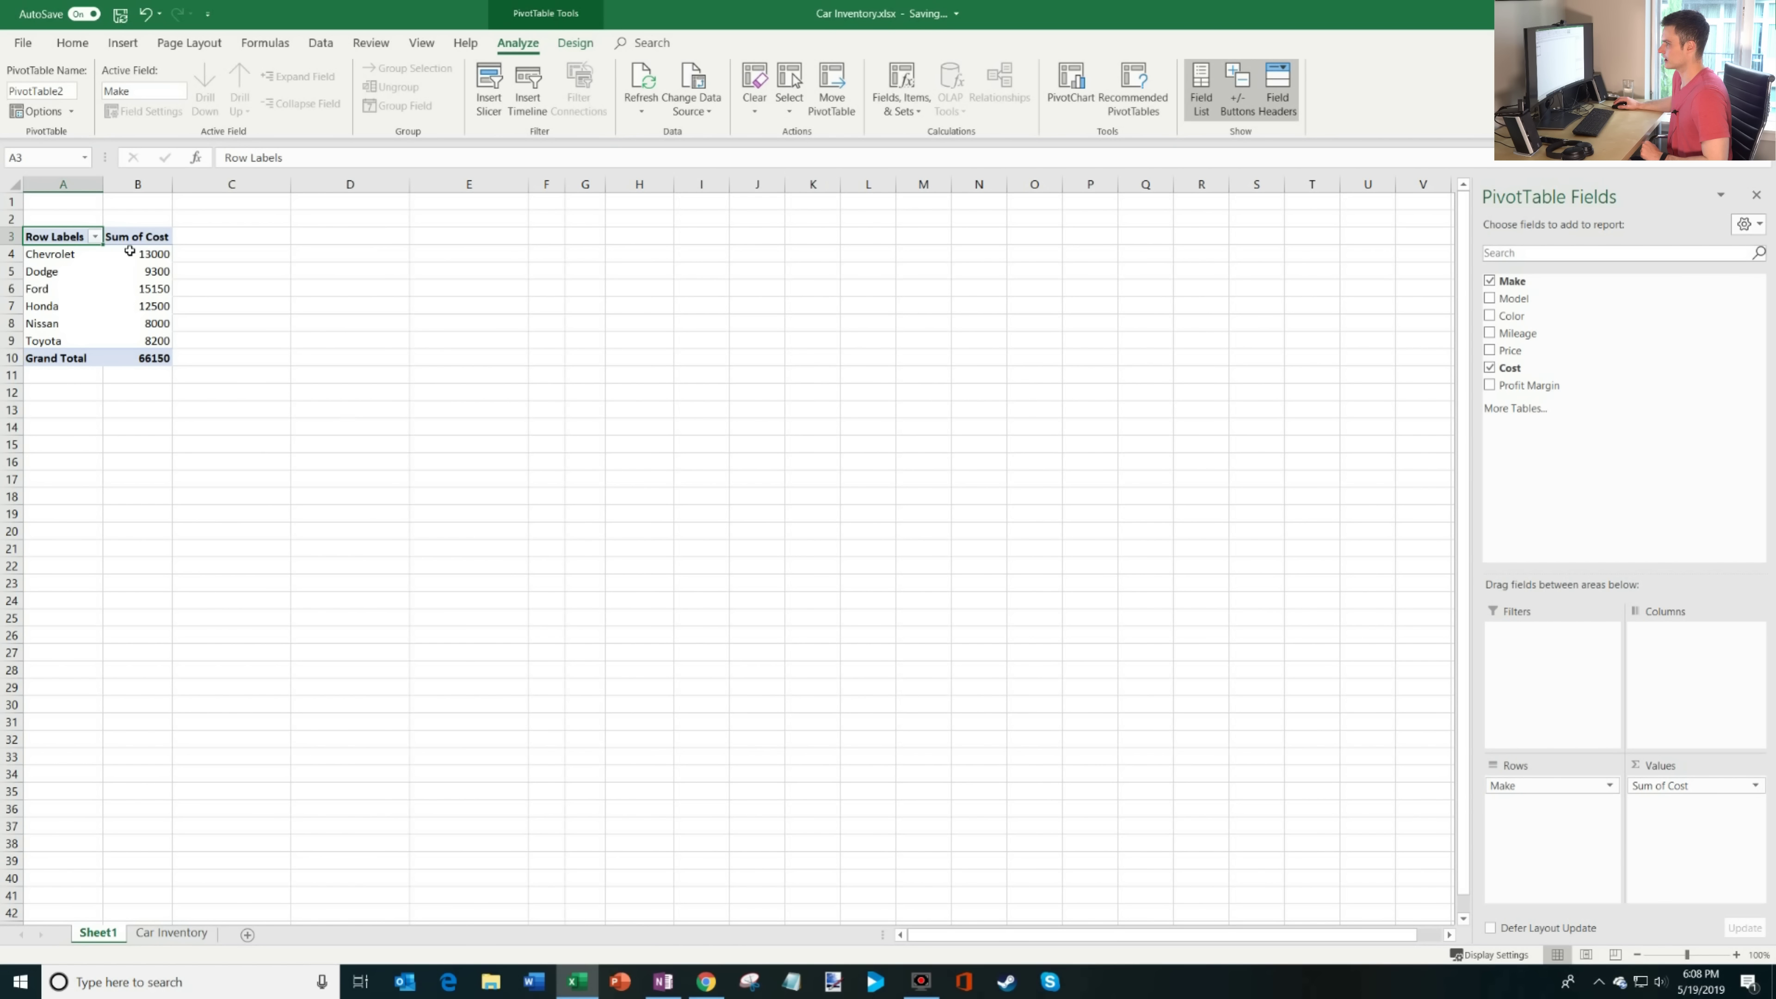
left_click_drag(140, 257, 140, 357)
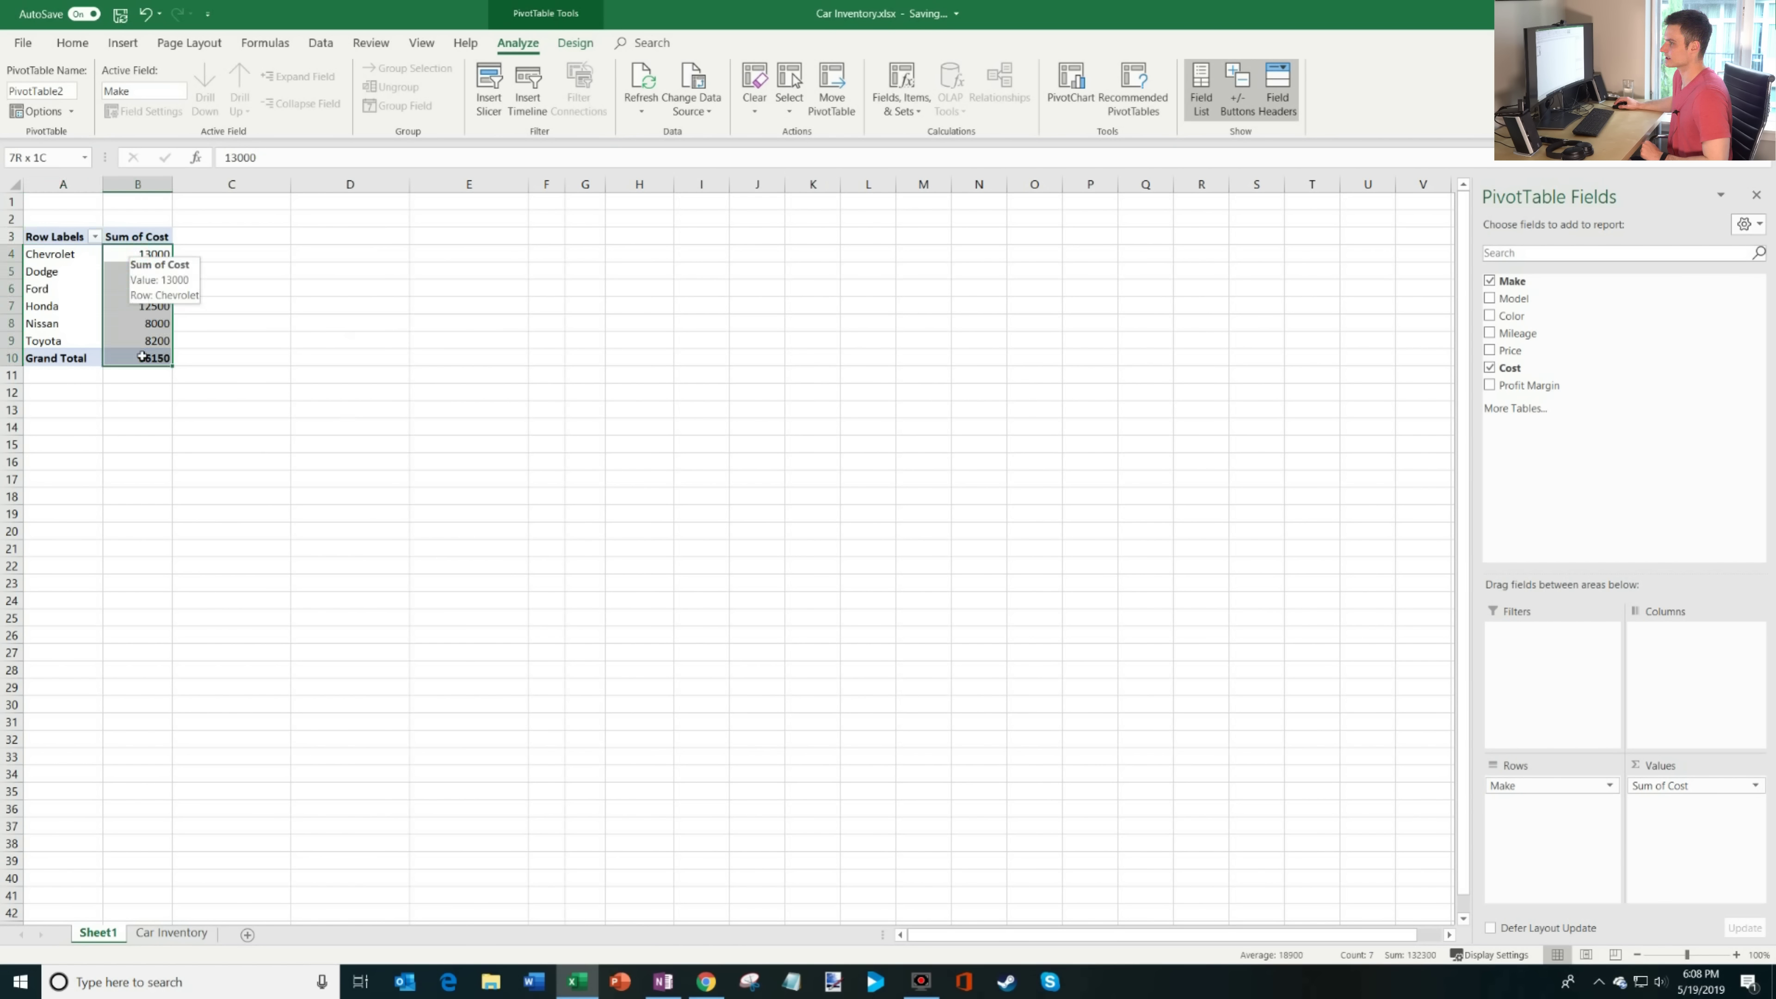
left_click(120, 274)
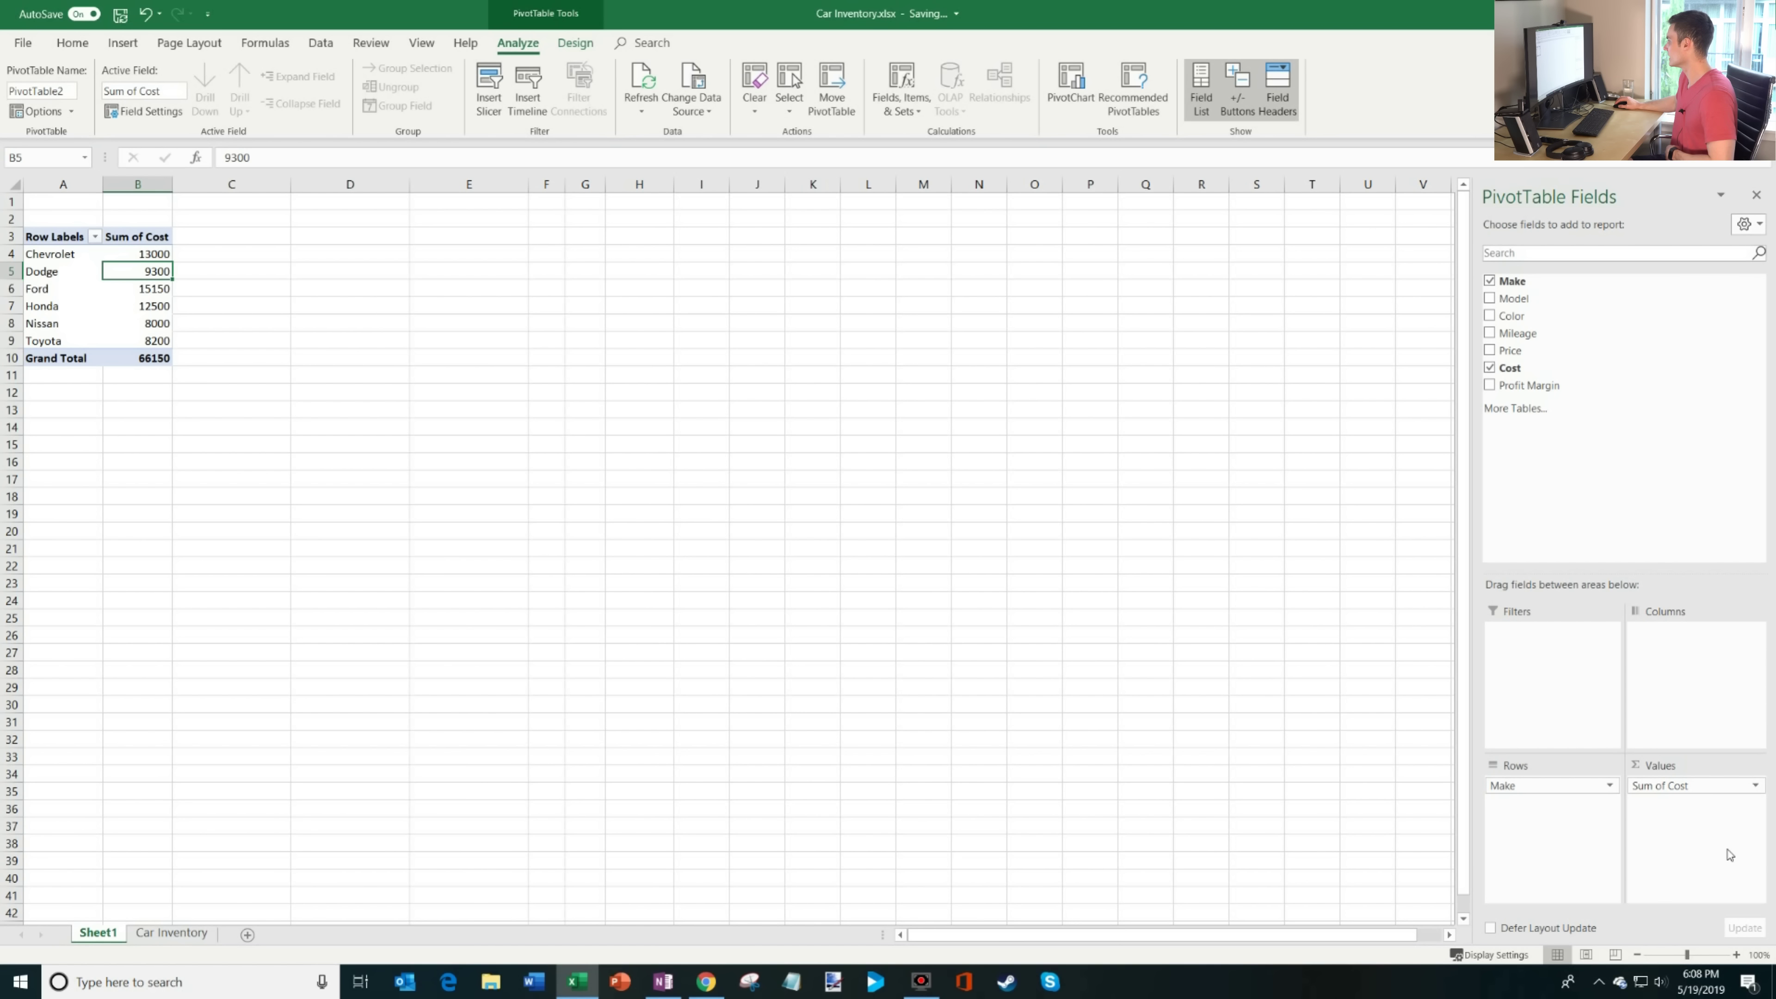
Summarize Cost by Average instead of Sum (Chevrolet 3250, total 2756.25) and select B4:B10.
left_click(1756, 786)
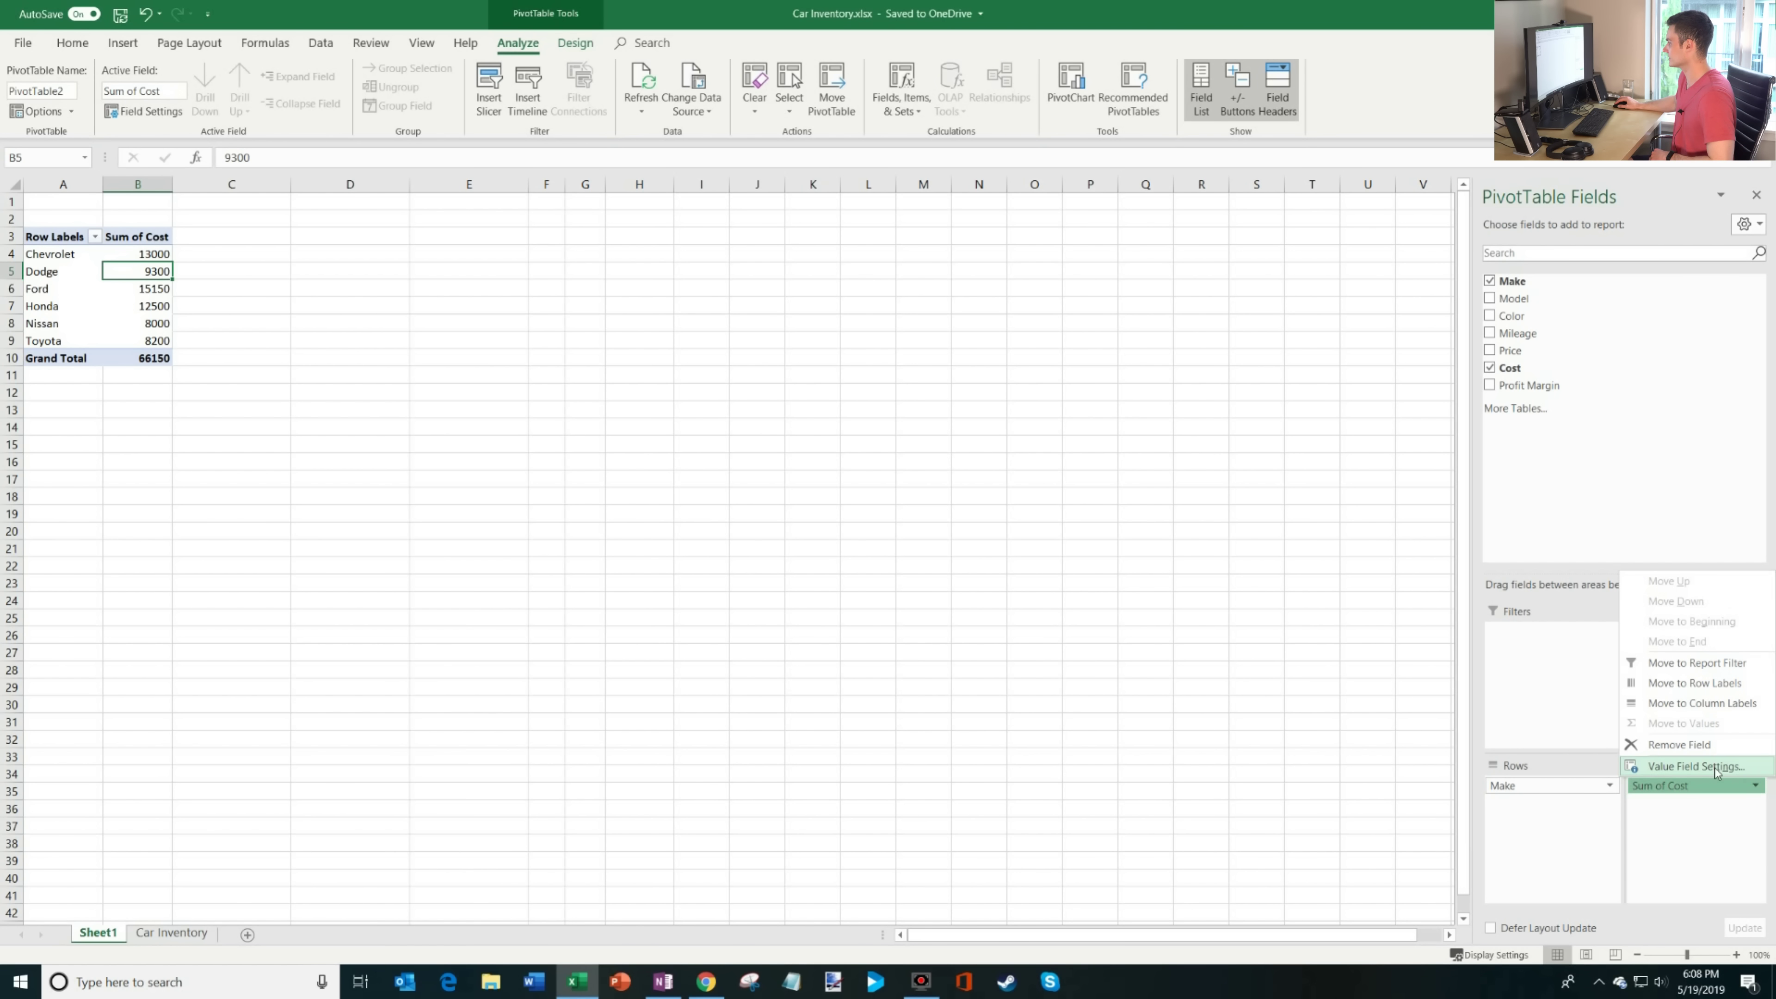
left_click(1718, 766)
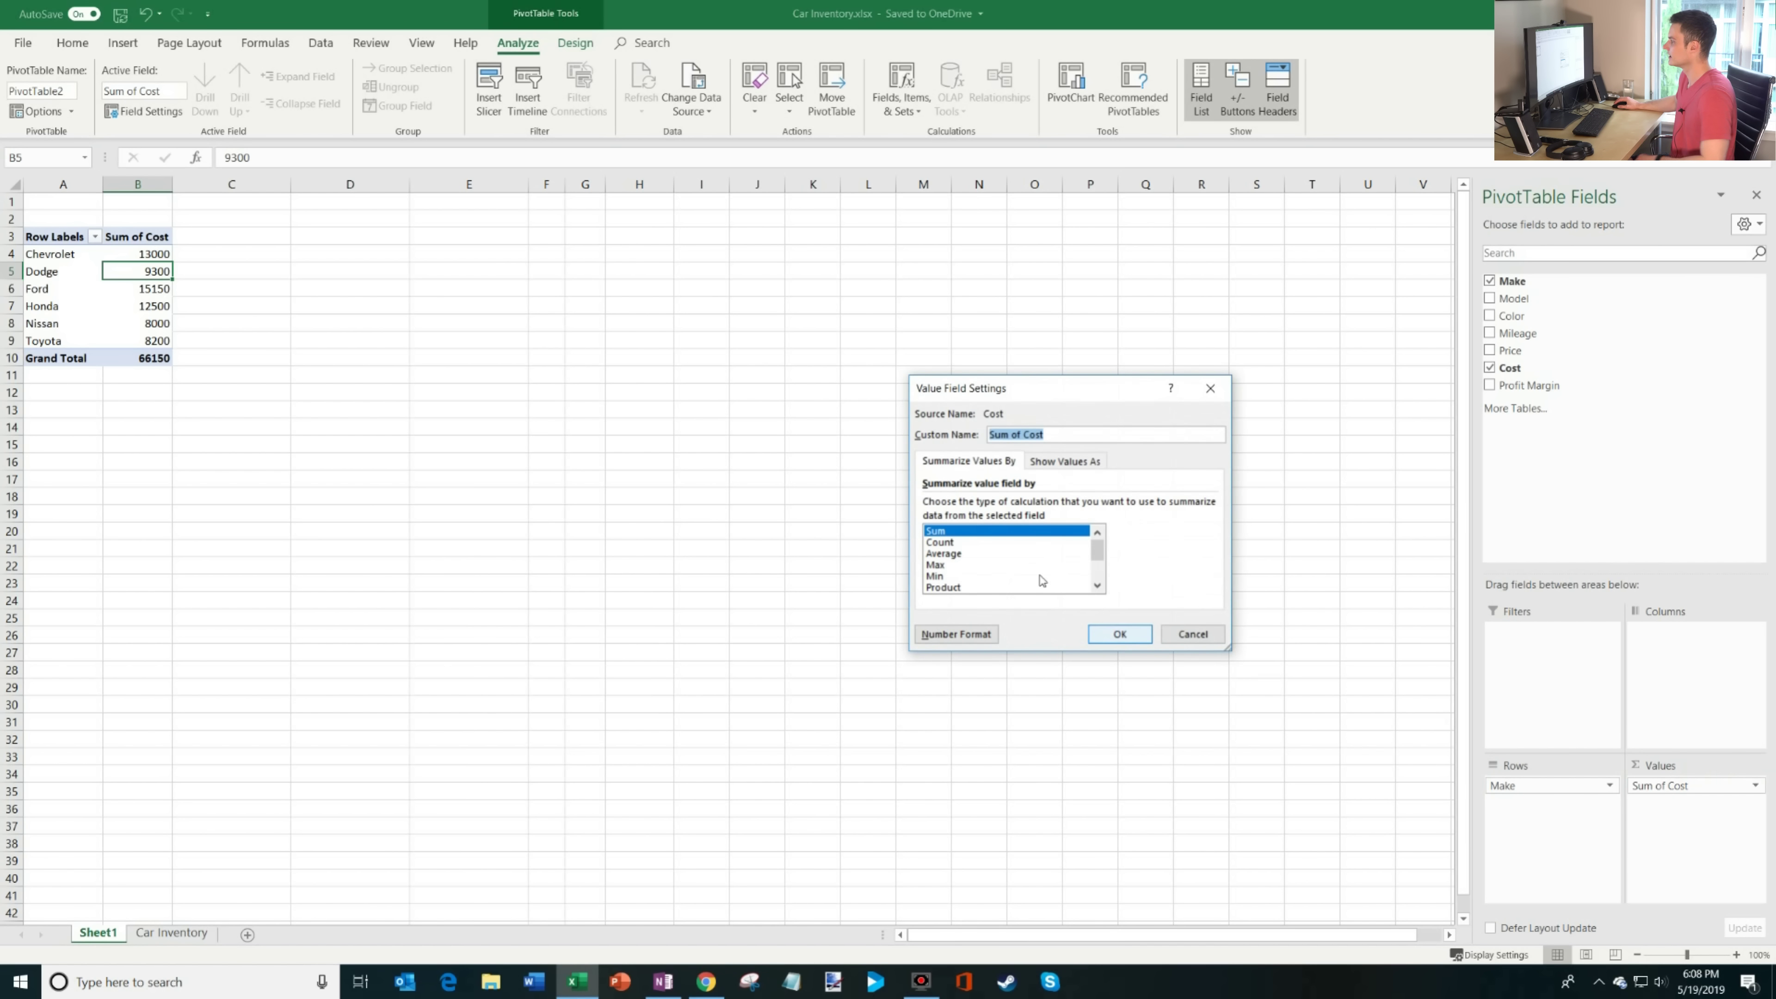
scroll(1007, 559, "down", 1)
scroll(979, 556, "up", 1)
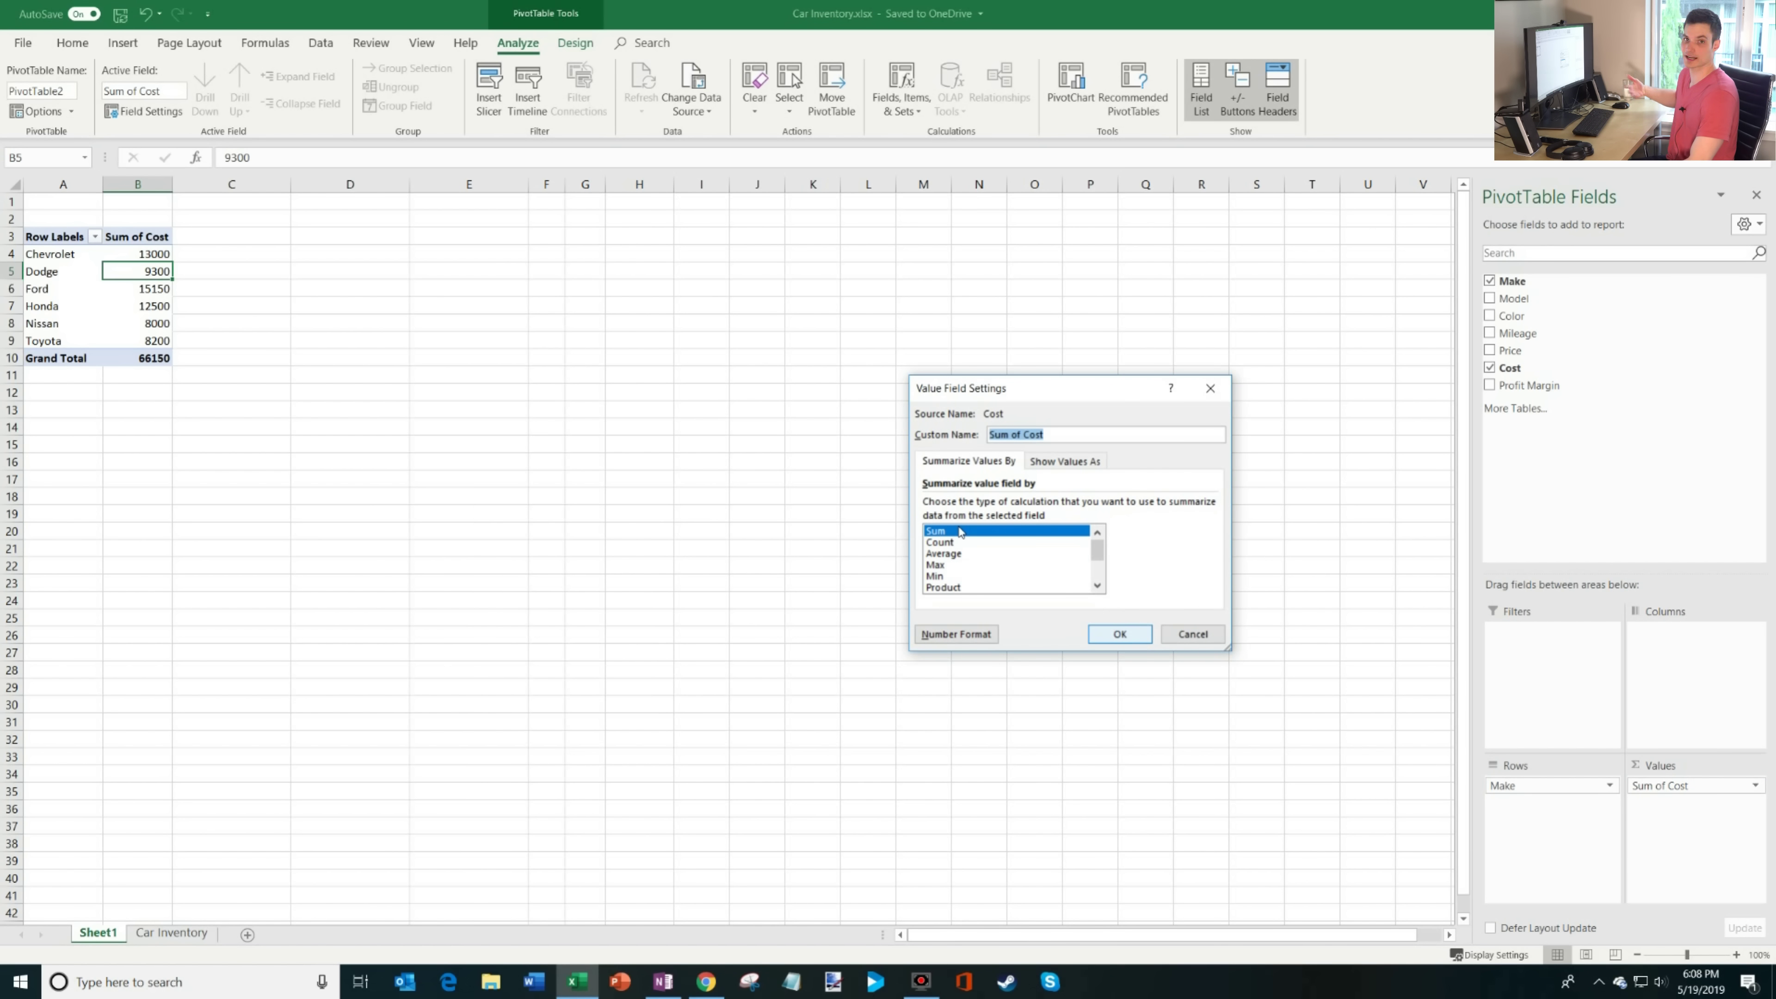
left_click(962, 553)
left_click(1126, 640)
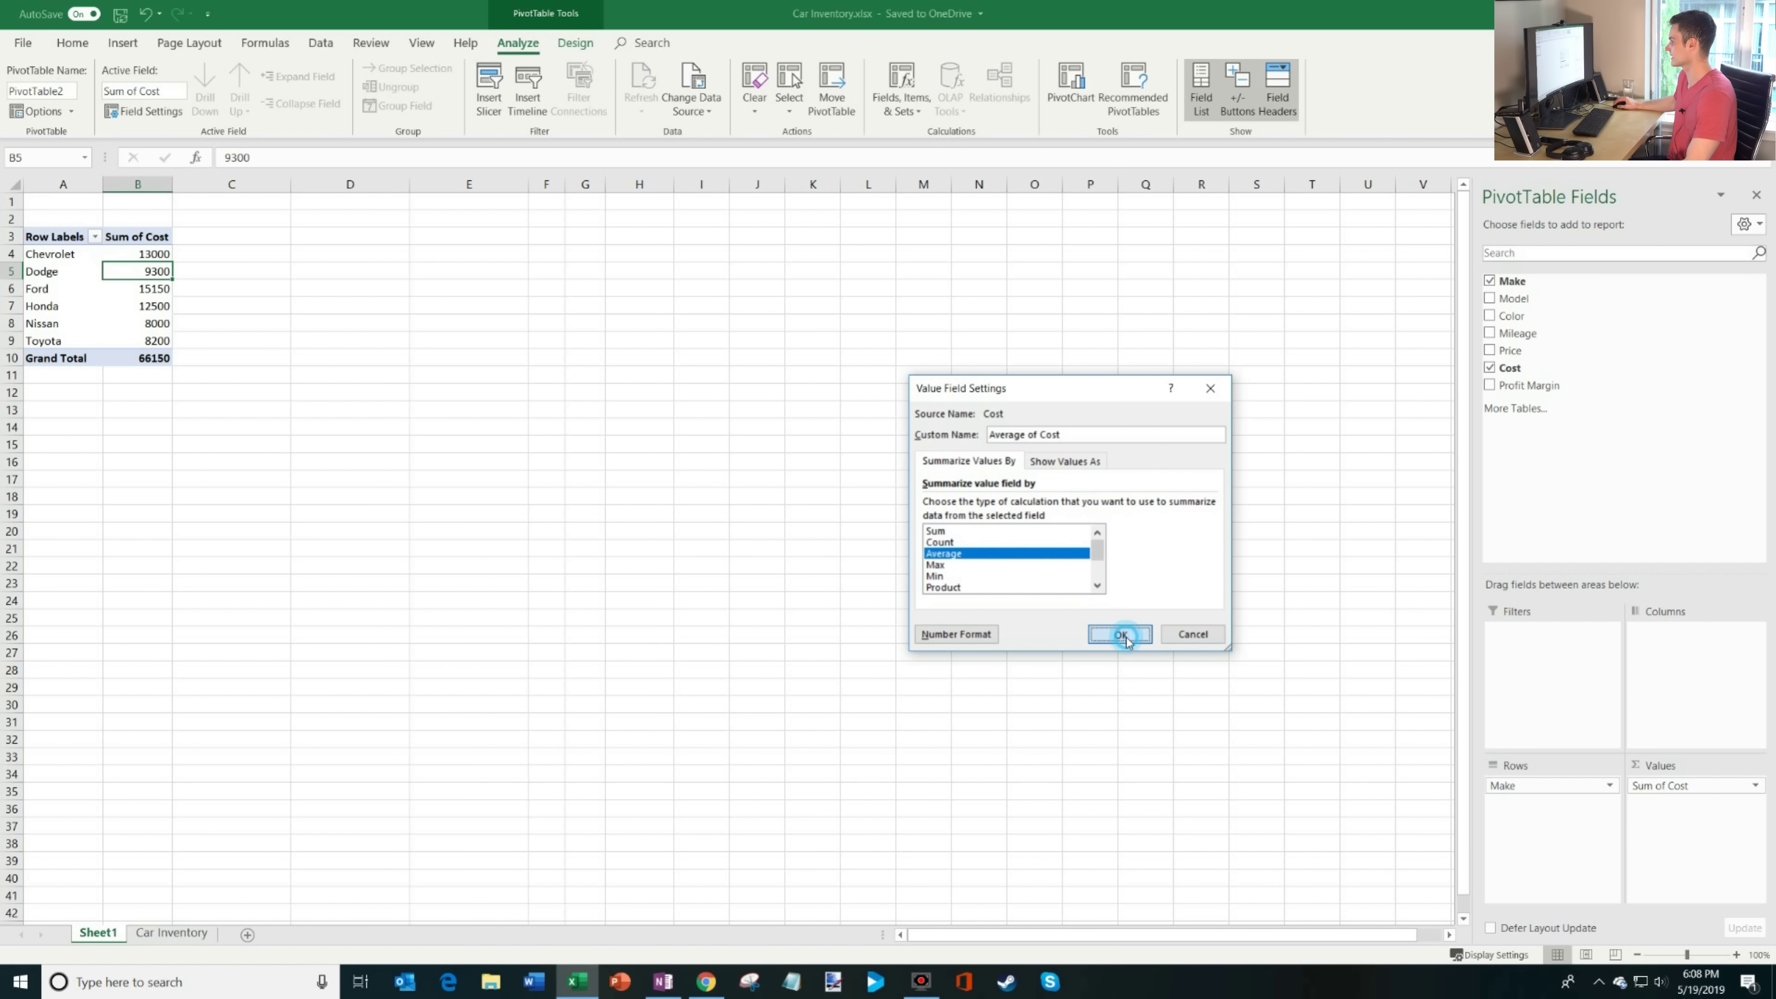
left_click_drag(162, 246, 173, 359)
Format the Average of Cost values as Accounting with no decimals, e.g. $3,250 and $2,756.
left_click(68, 43)
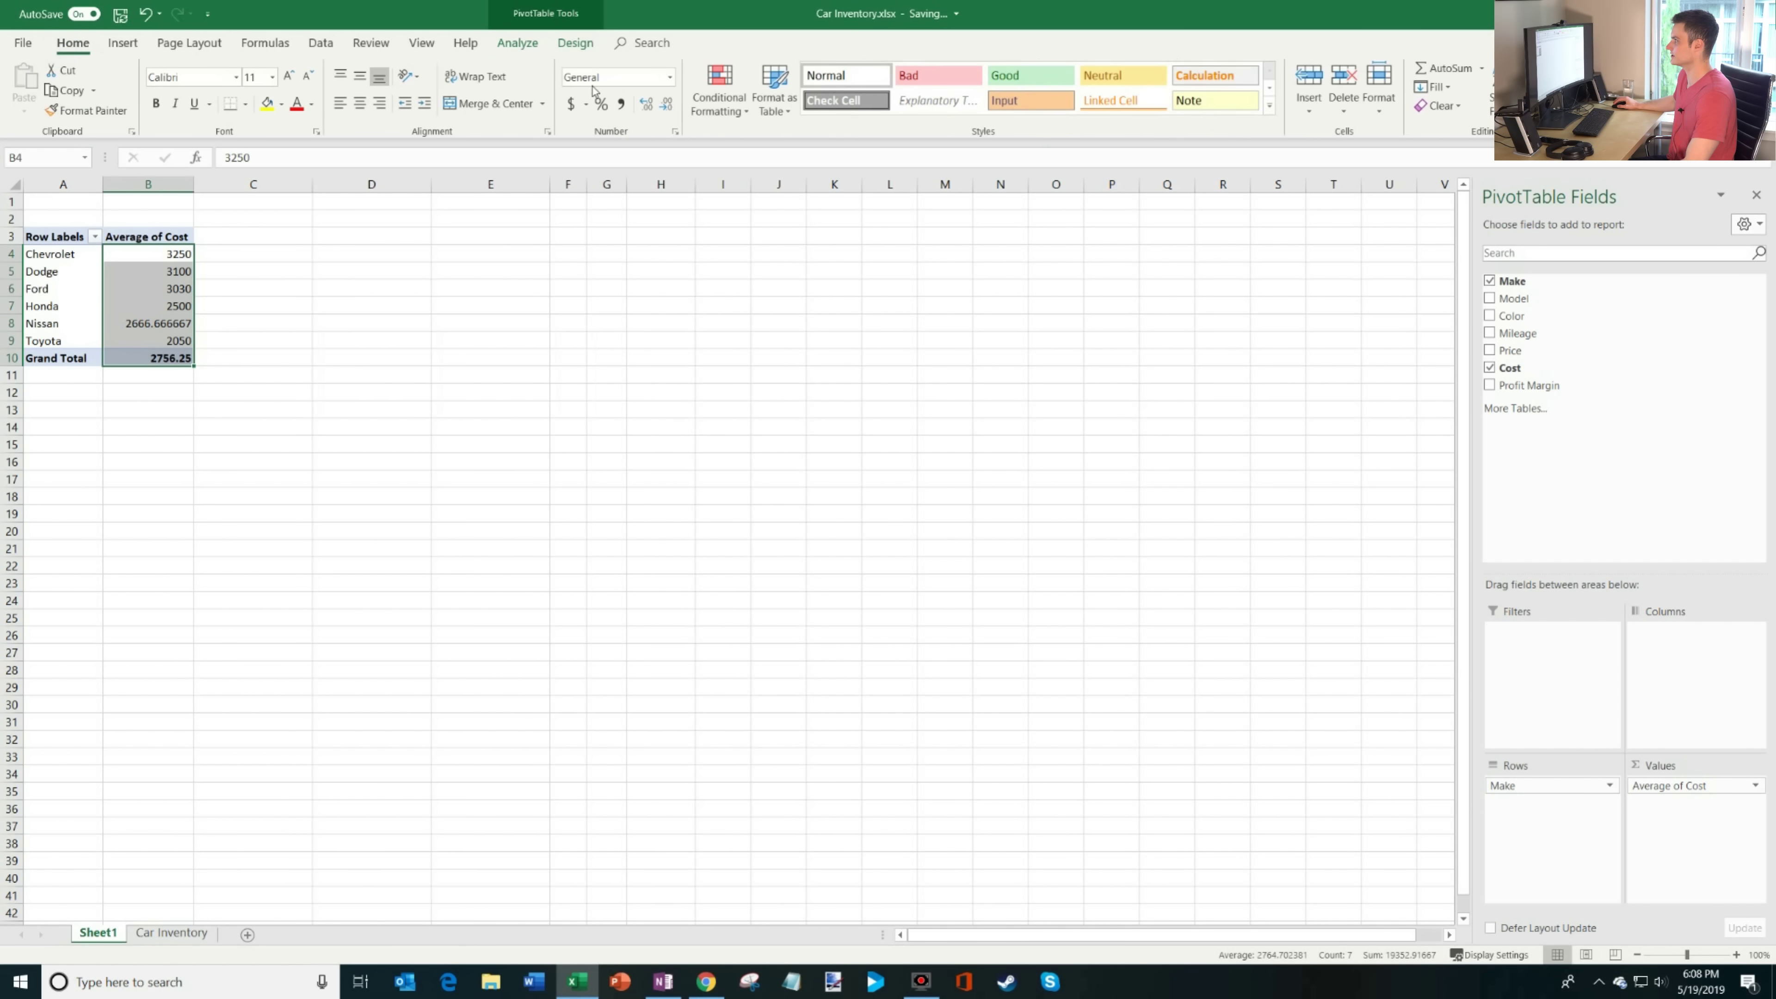
left_click(571, 103)
left_click(666, 104)
left_click(665, 103)
left_click(160, 255)
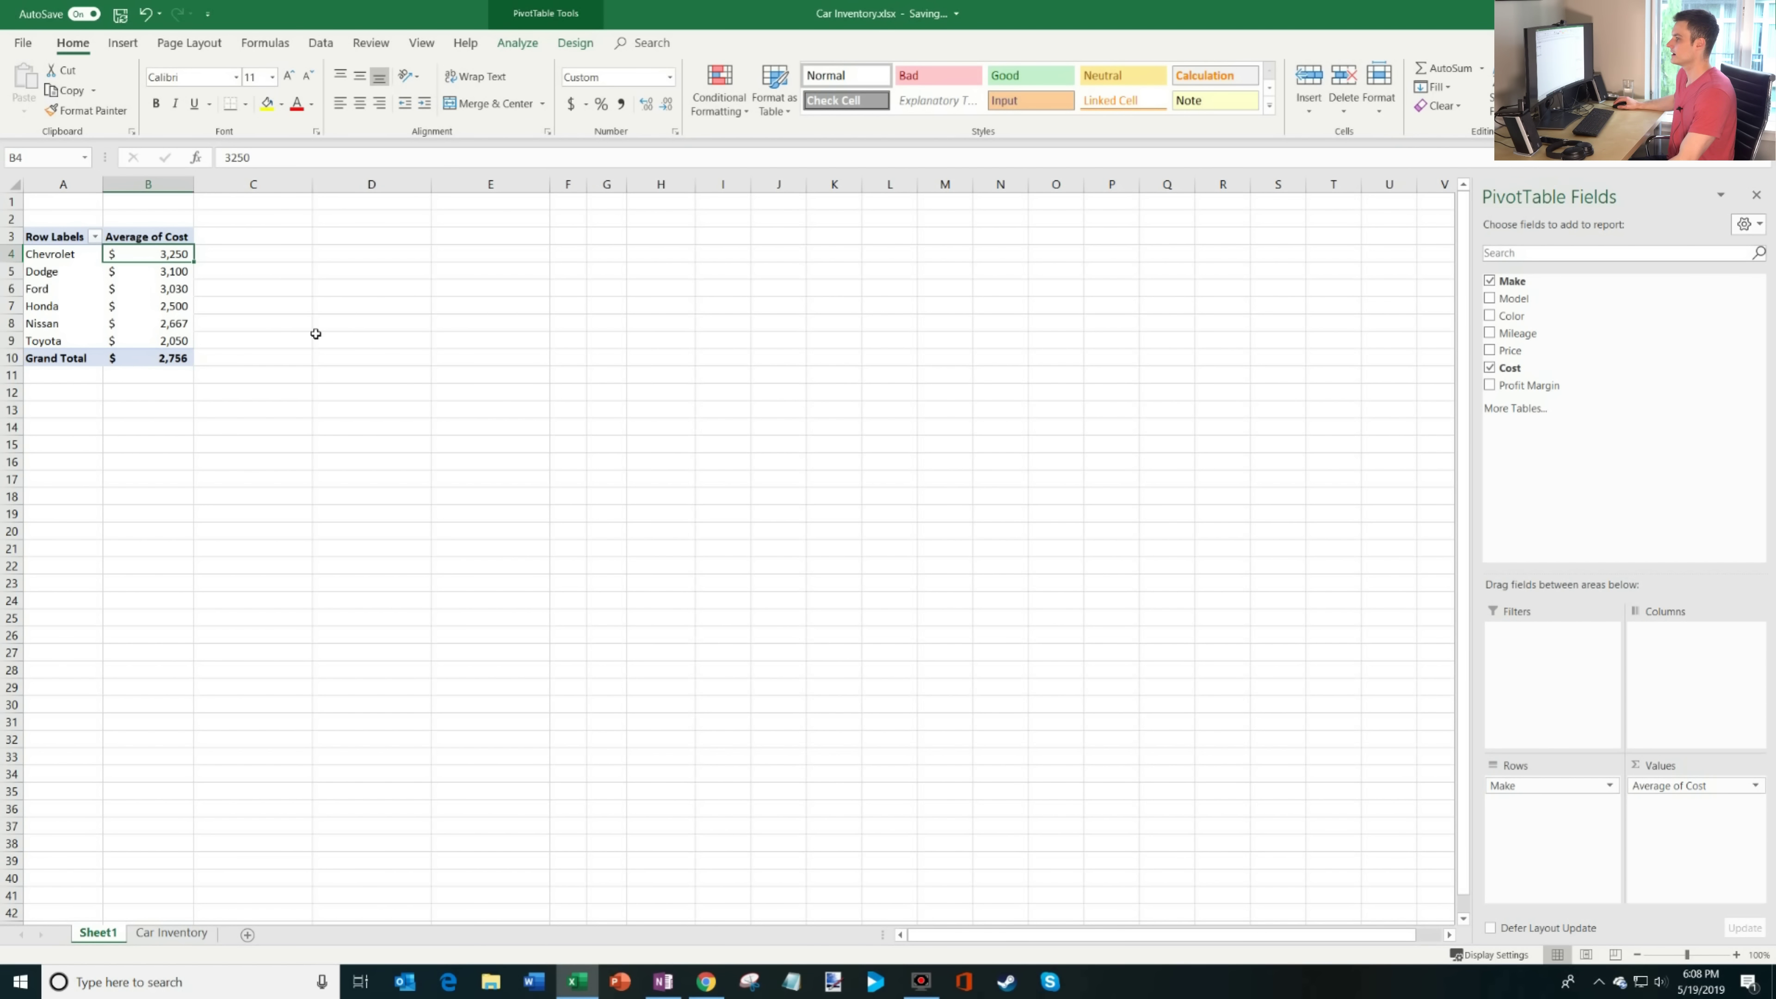
left_click(162, 305)
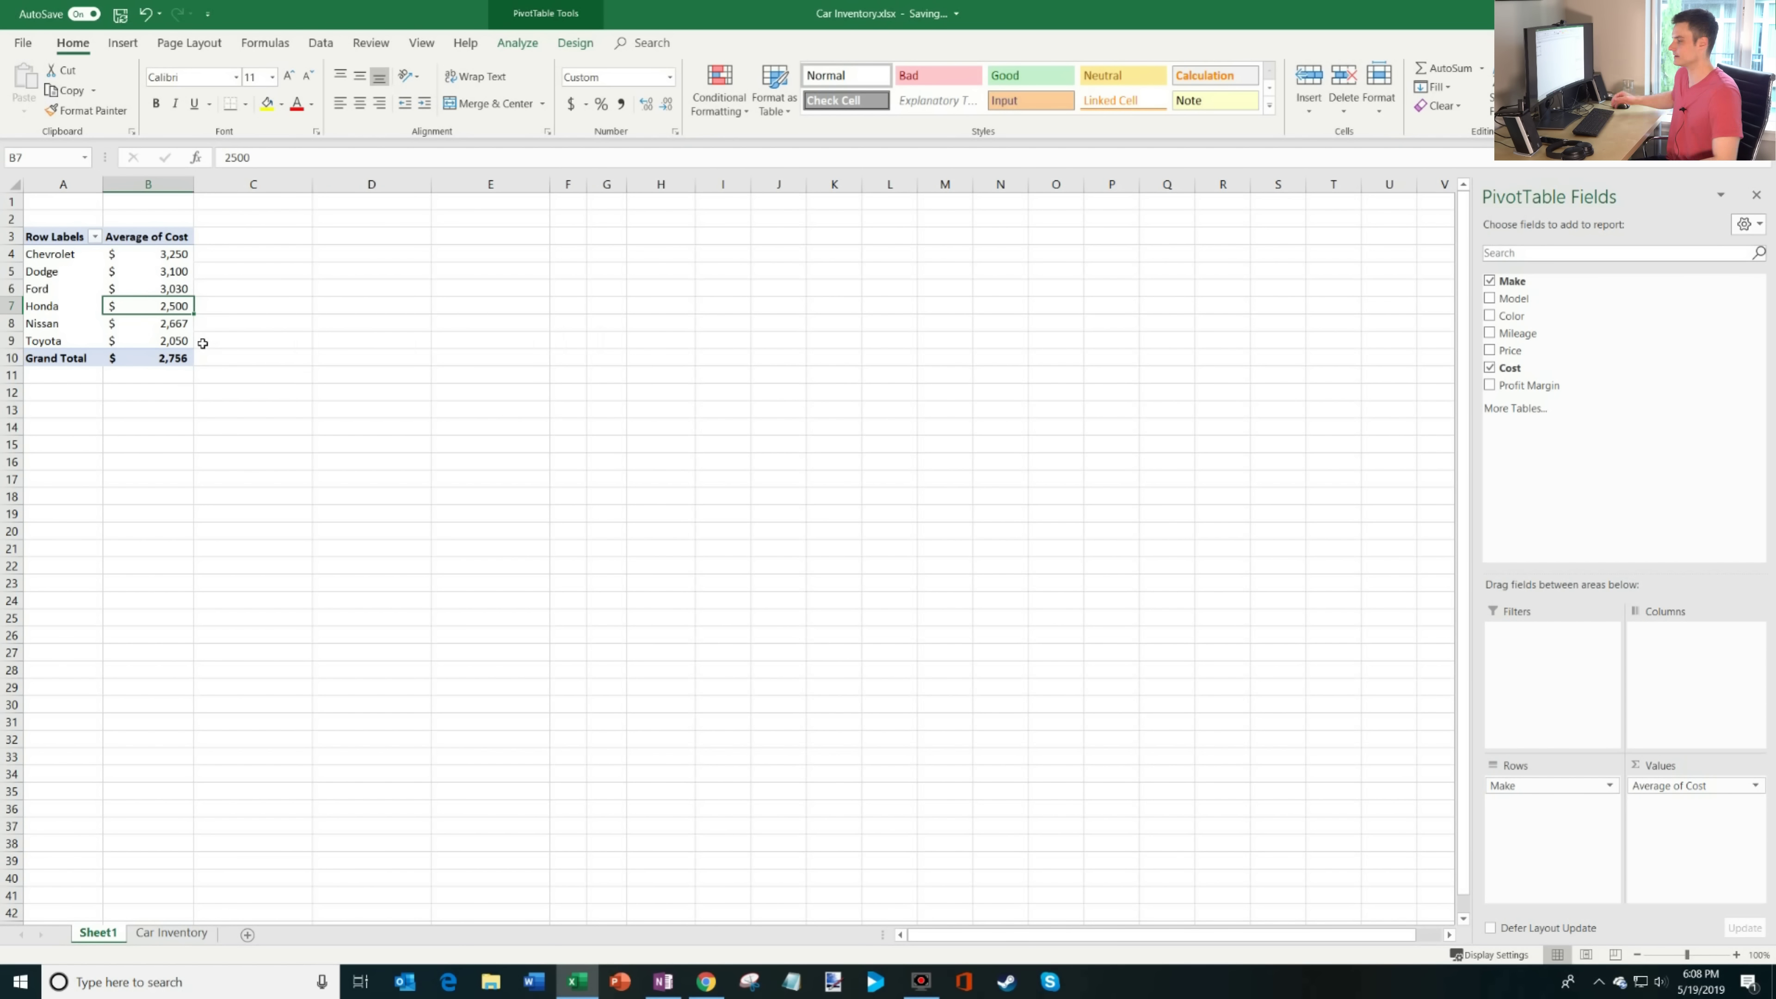
Open Value Field Settings for Average of Cost and close it without changes.
left_click(1754, 787)
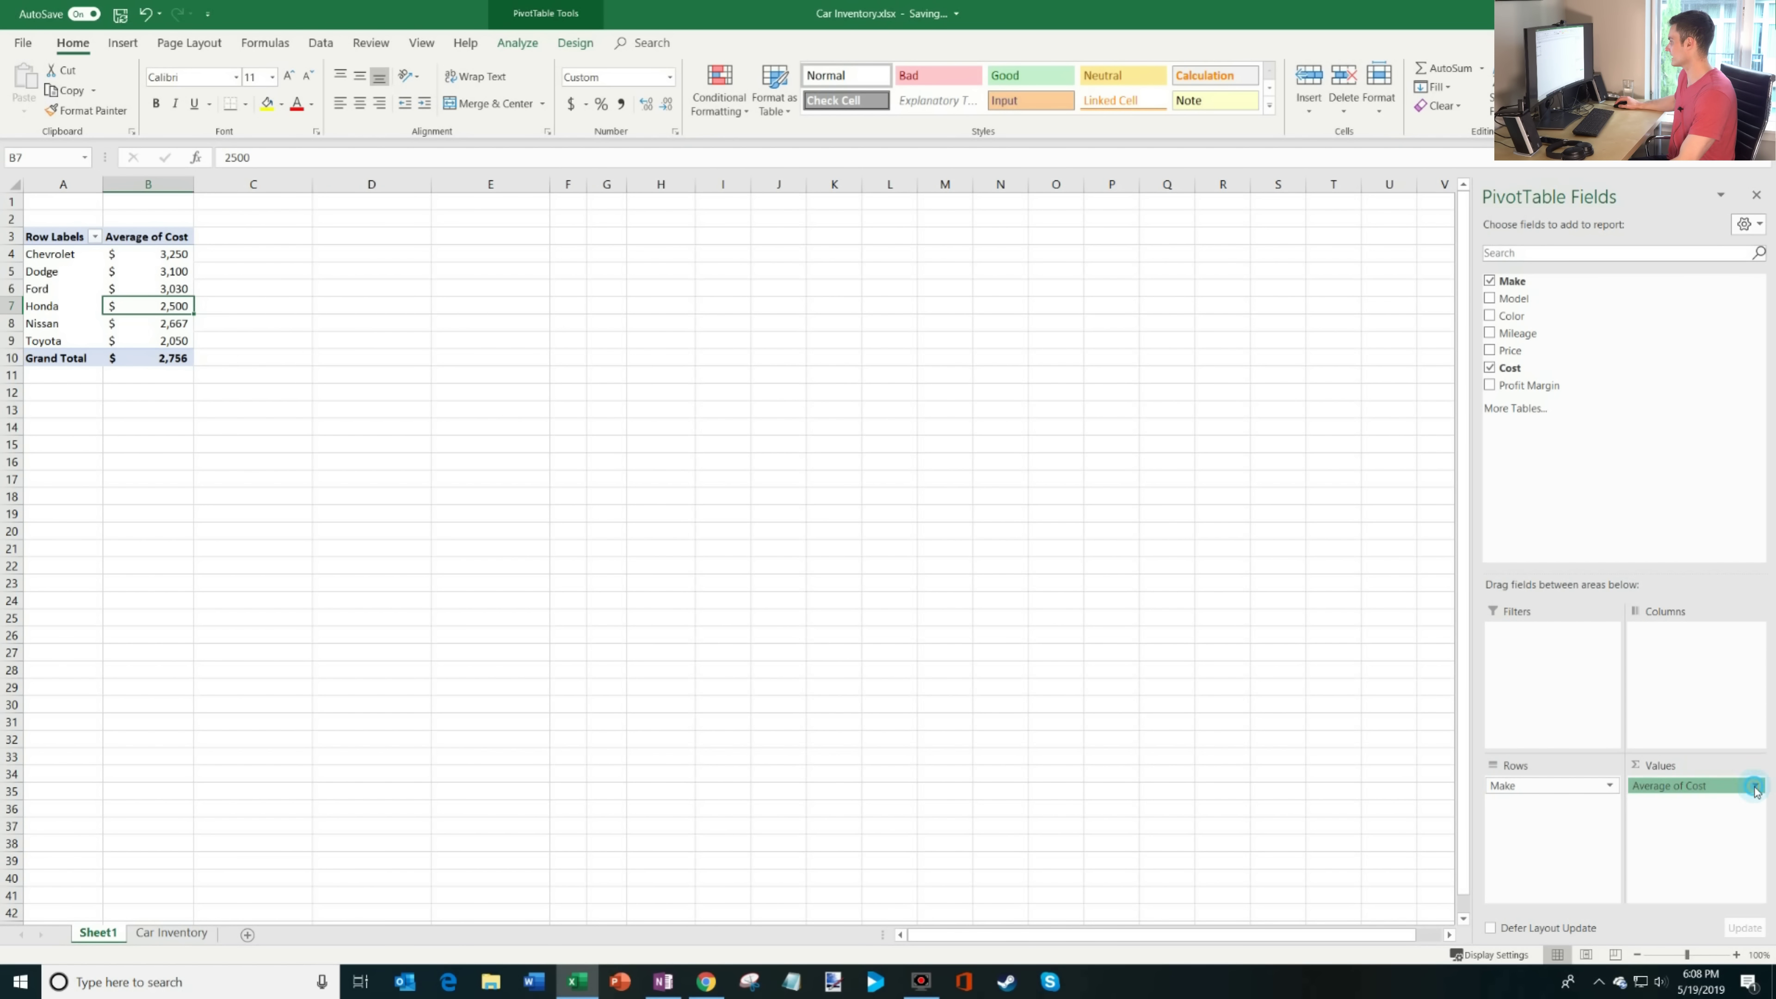
left_click(1751, 768)
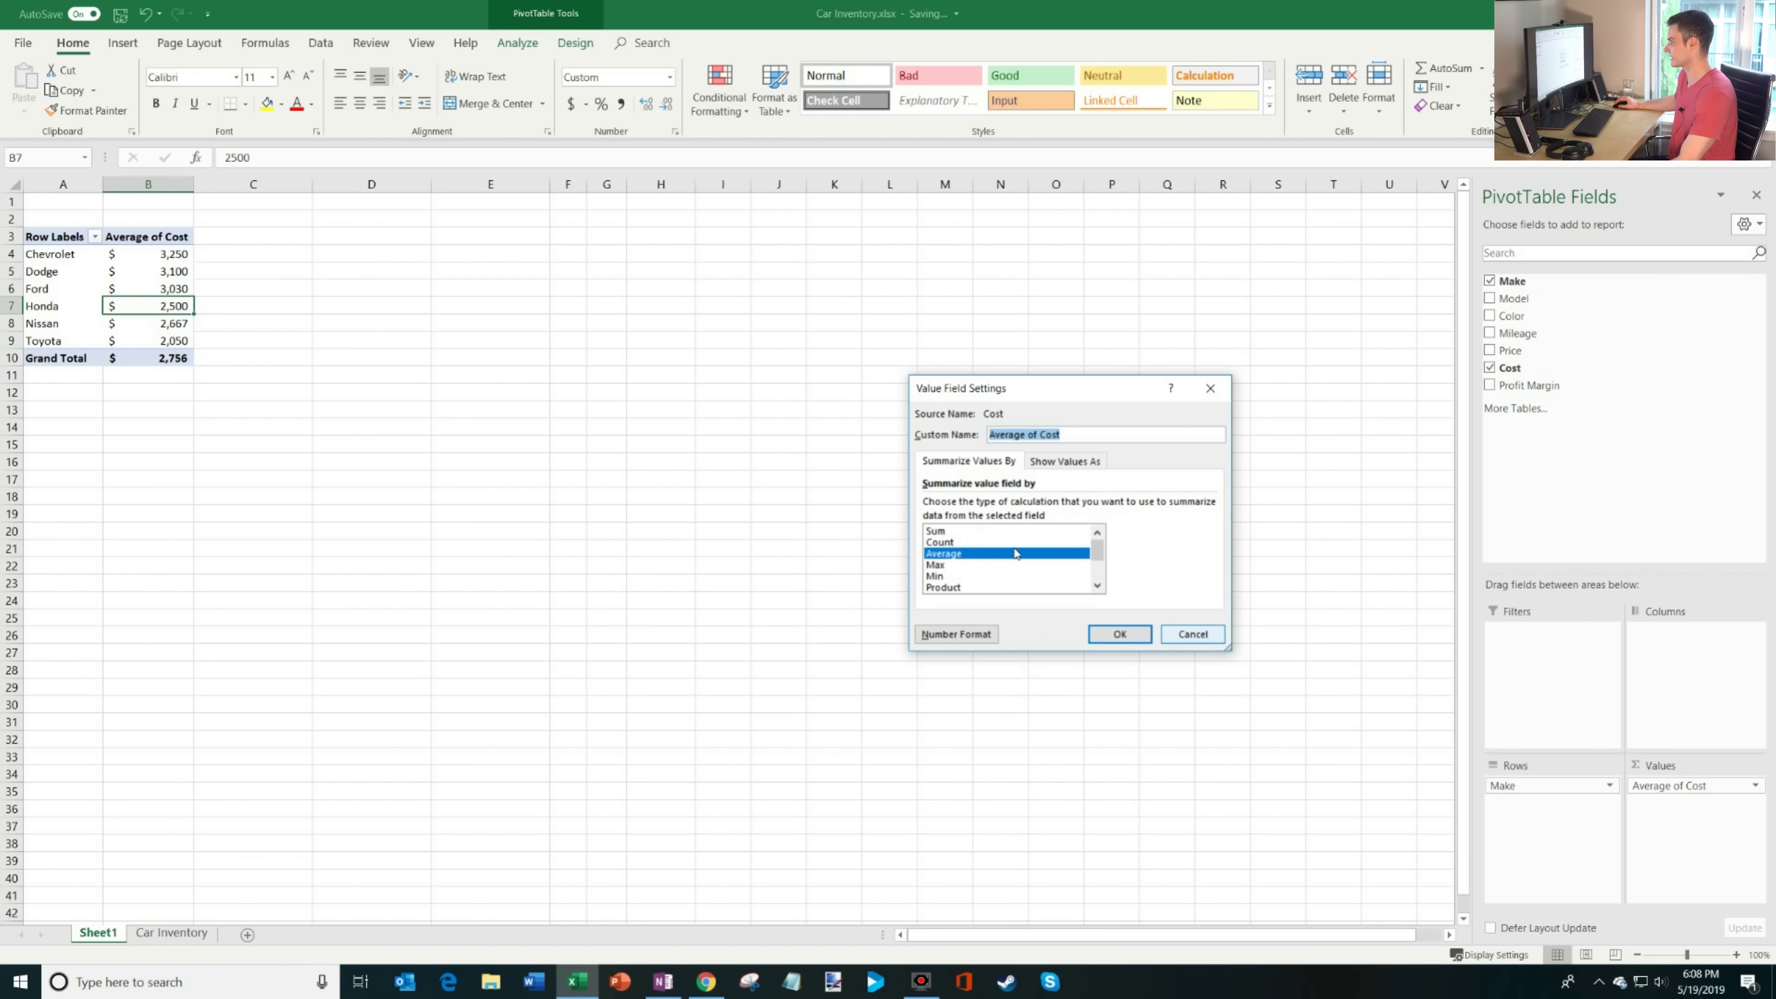
left_click_drag(1099, 564, 1106, 521)
left_click(1192, 633)
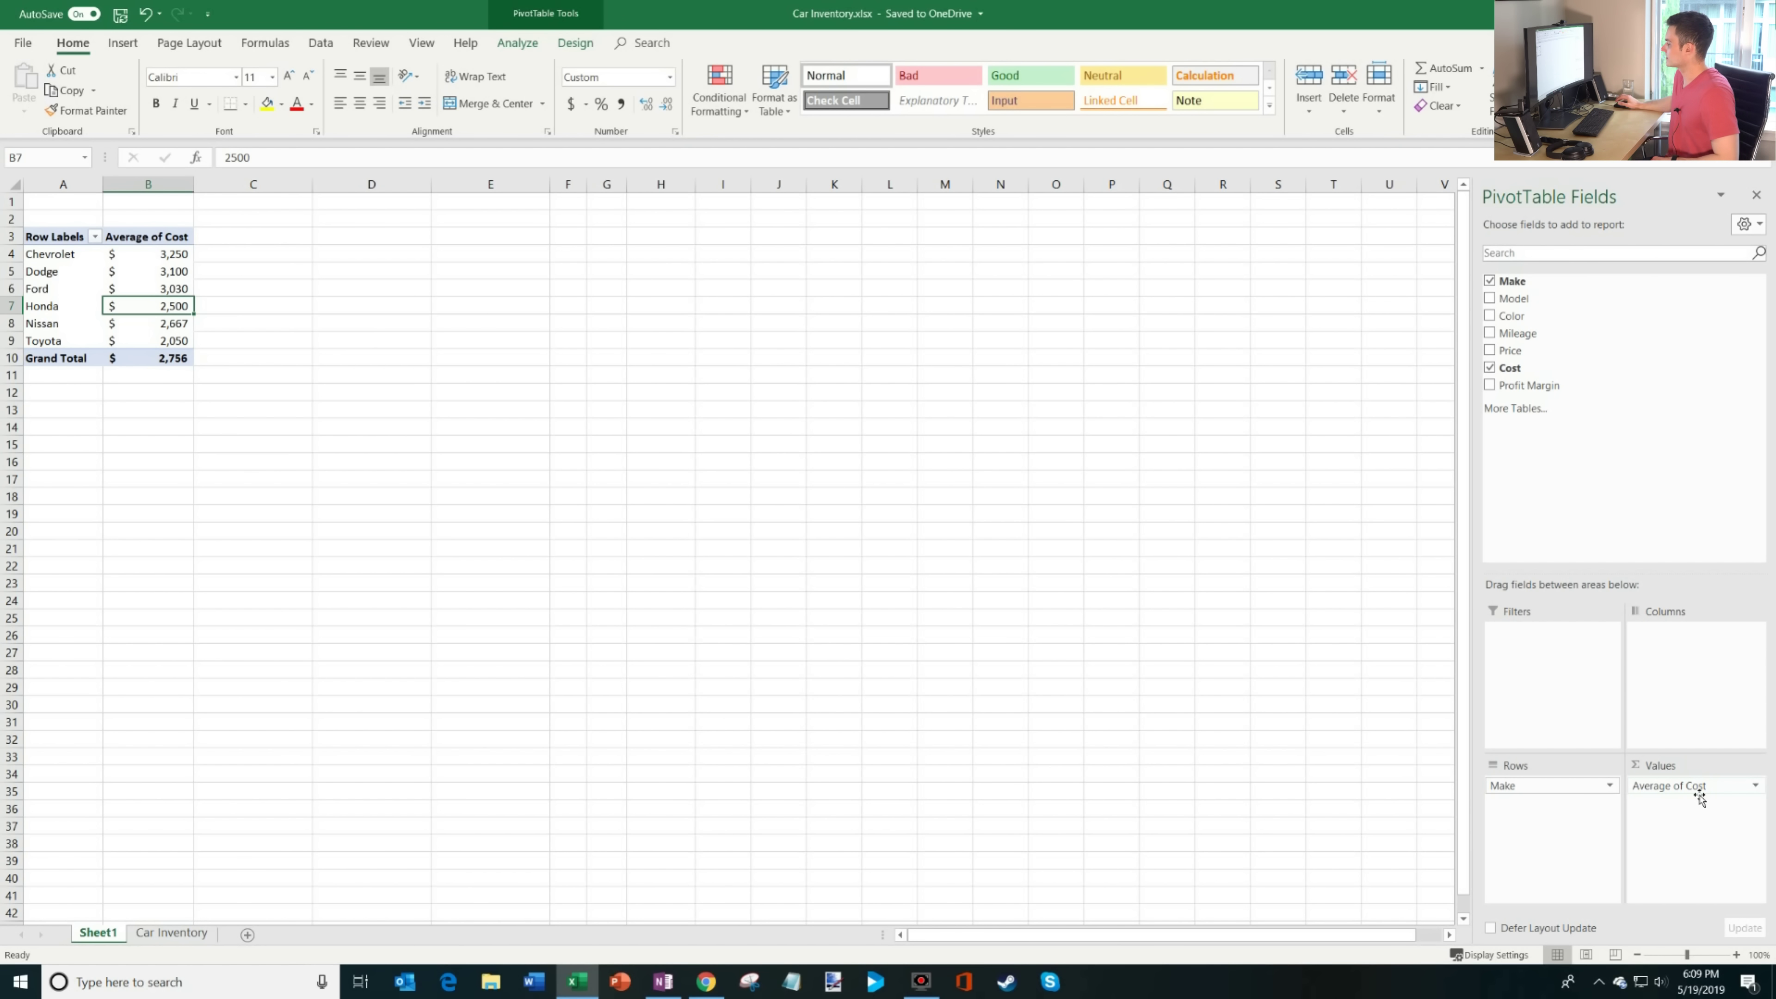
Replace Make and Average of Cost with Color in Rows, listing Black through White.
left_click_drag(1699, 797, 1358, 764)
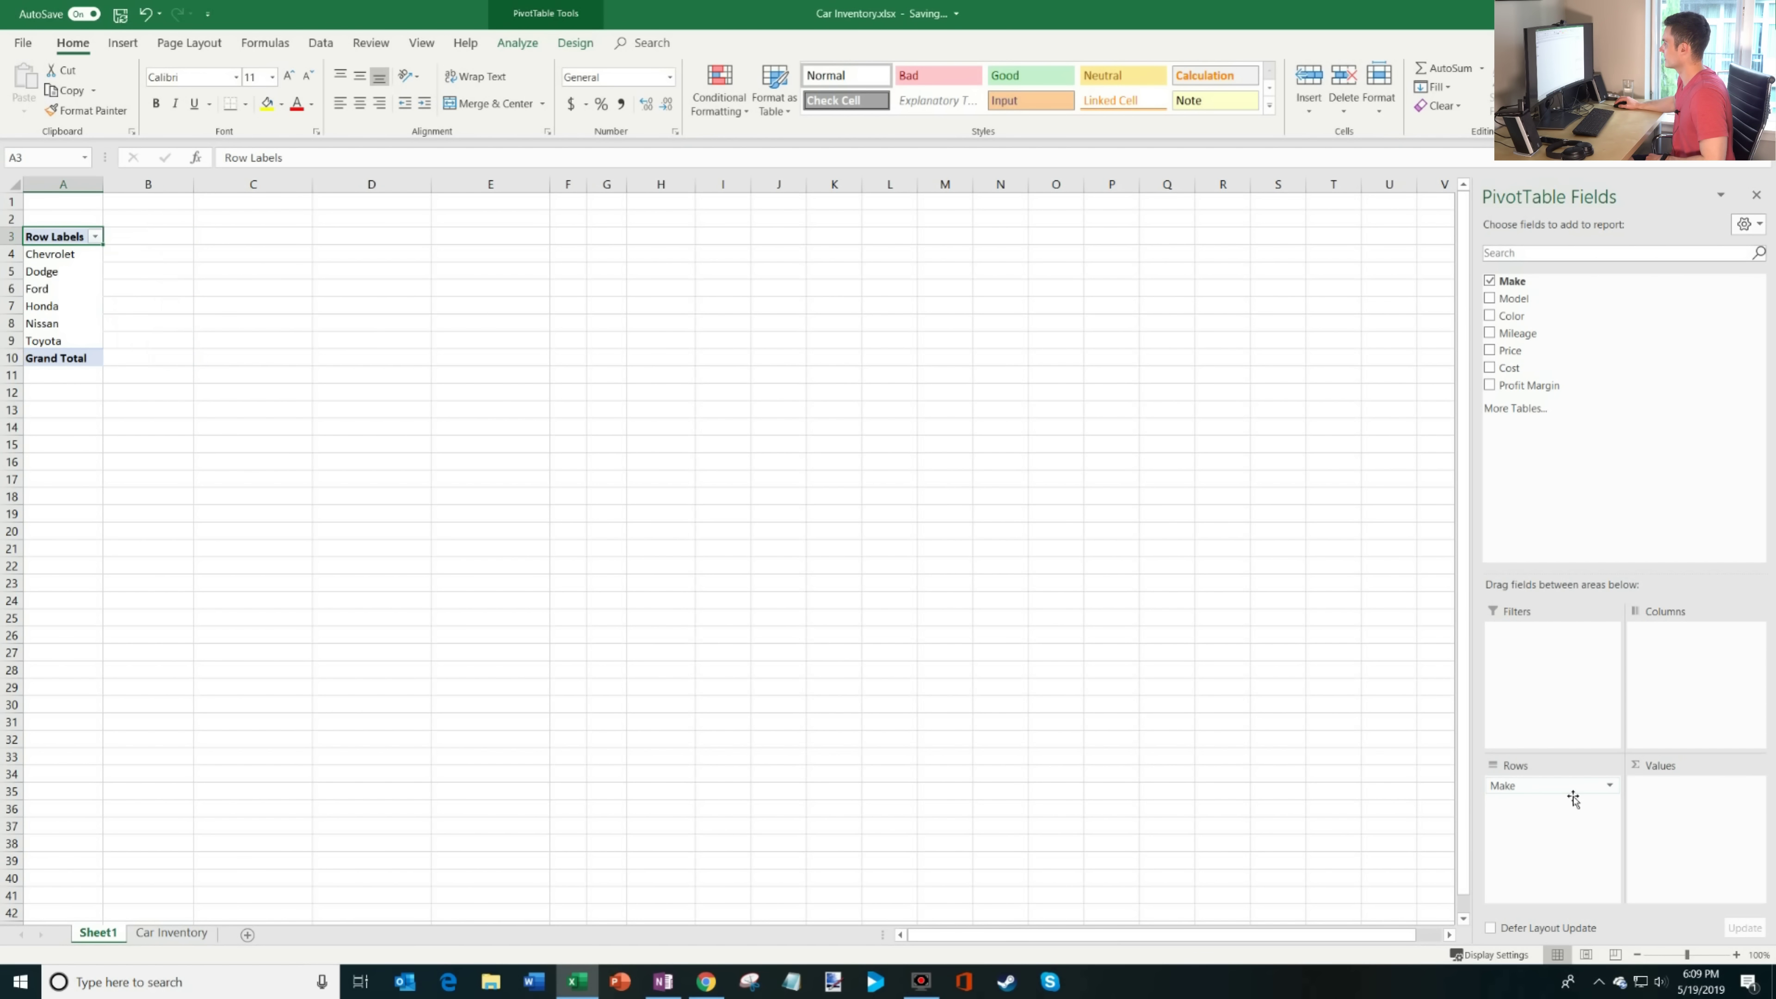
left_click_drag(1573, 797, 1403, 329)
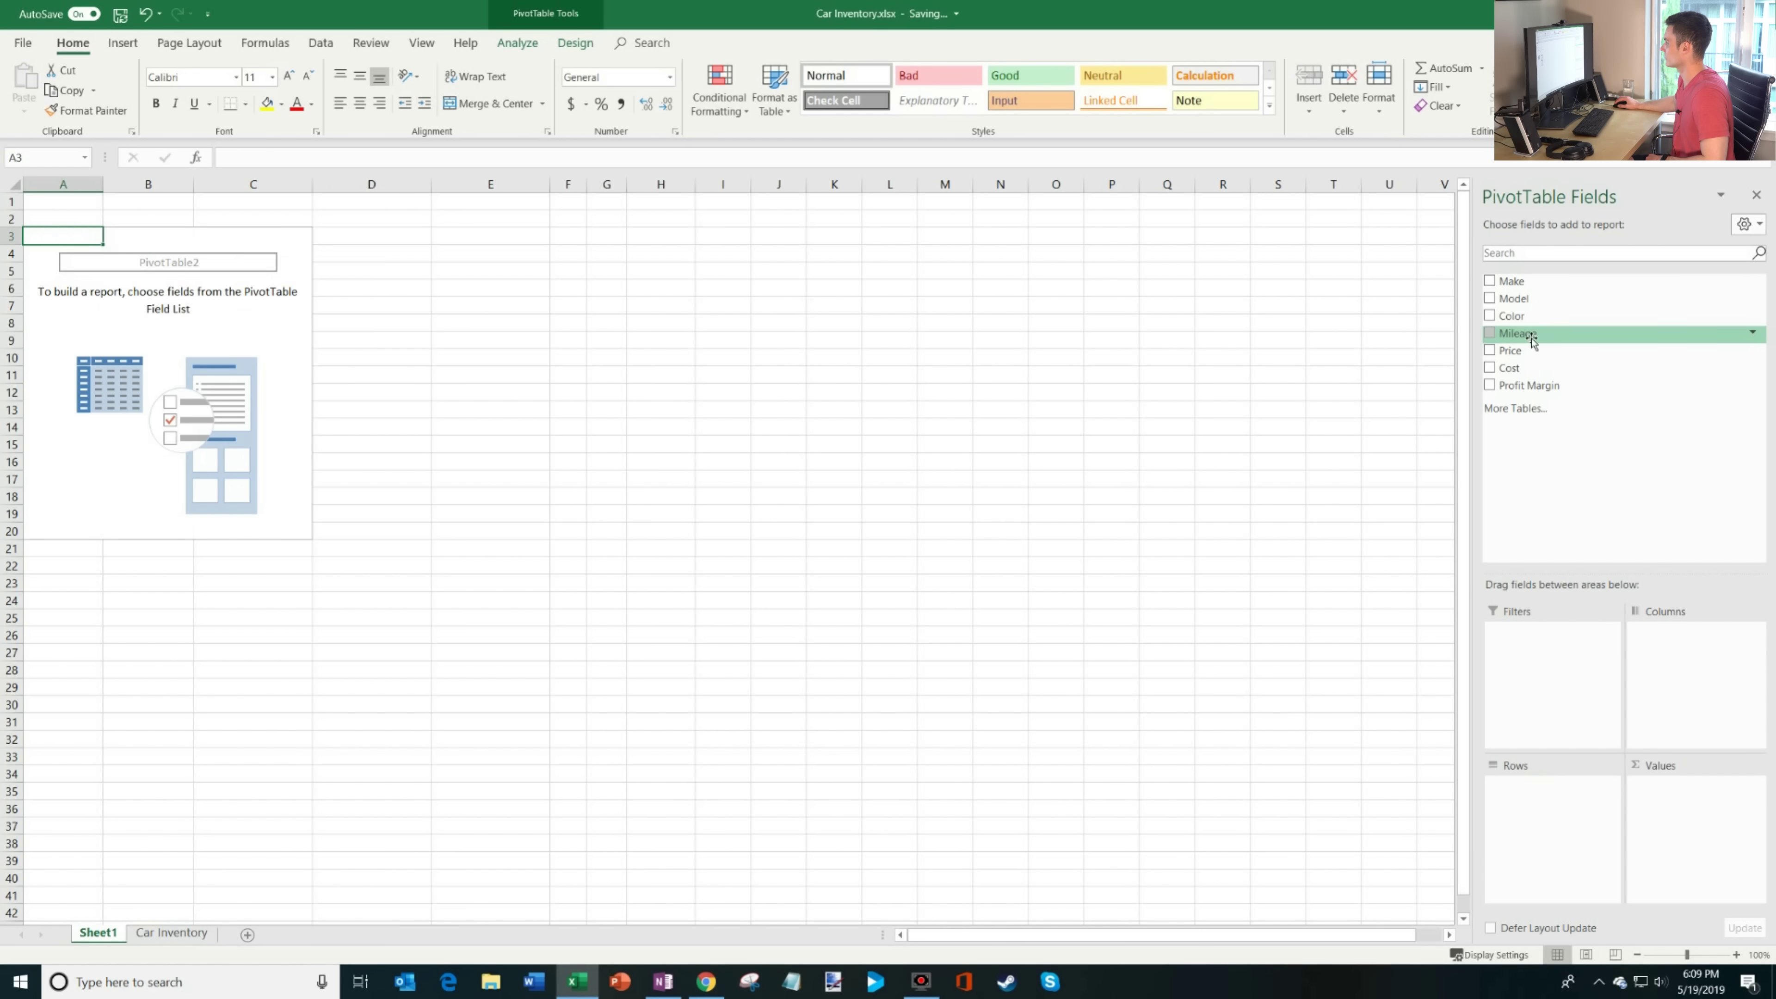
left_click_drag(1525, 316, 1566, 847)
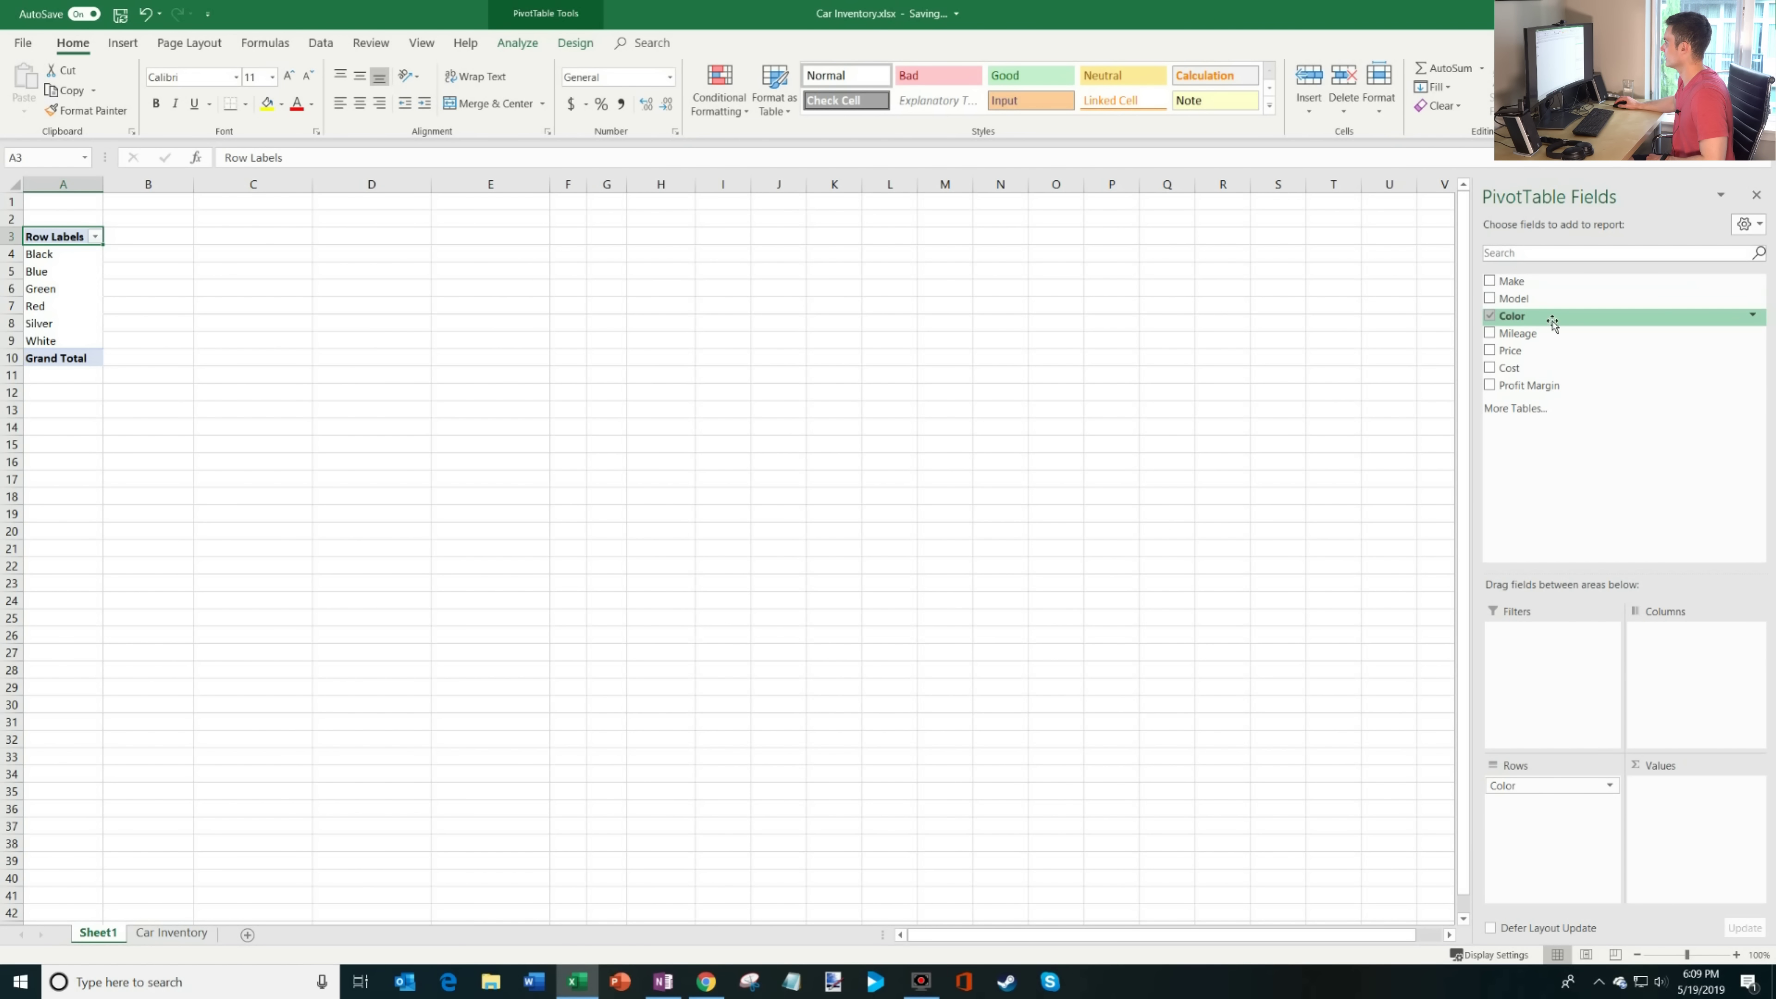
Add Color to Values and format the counts in B4:B10 as comma numbers without decimals.
left_click_drag(1545, 316, 1710, 811)
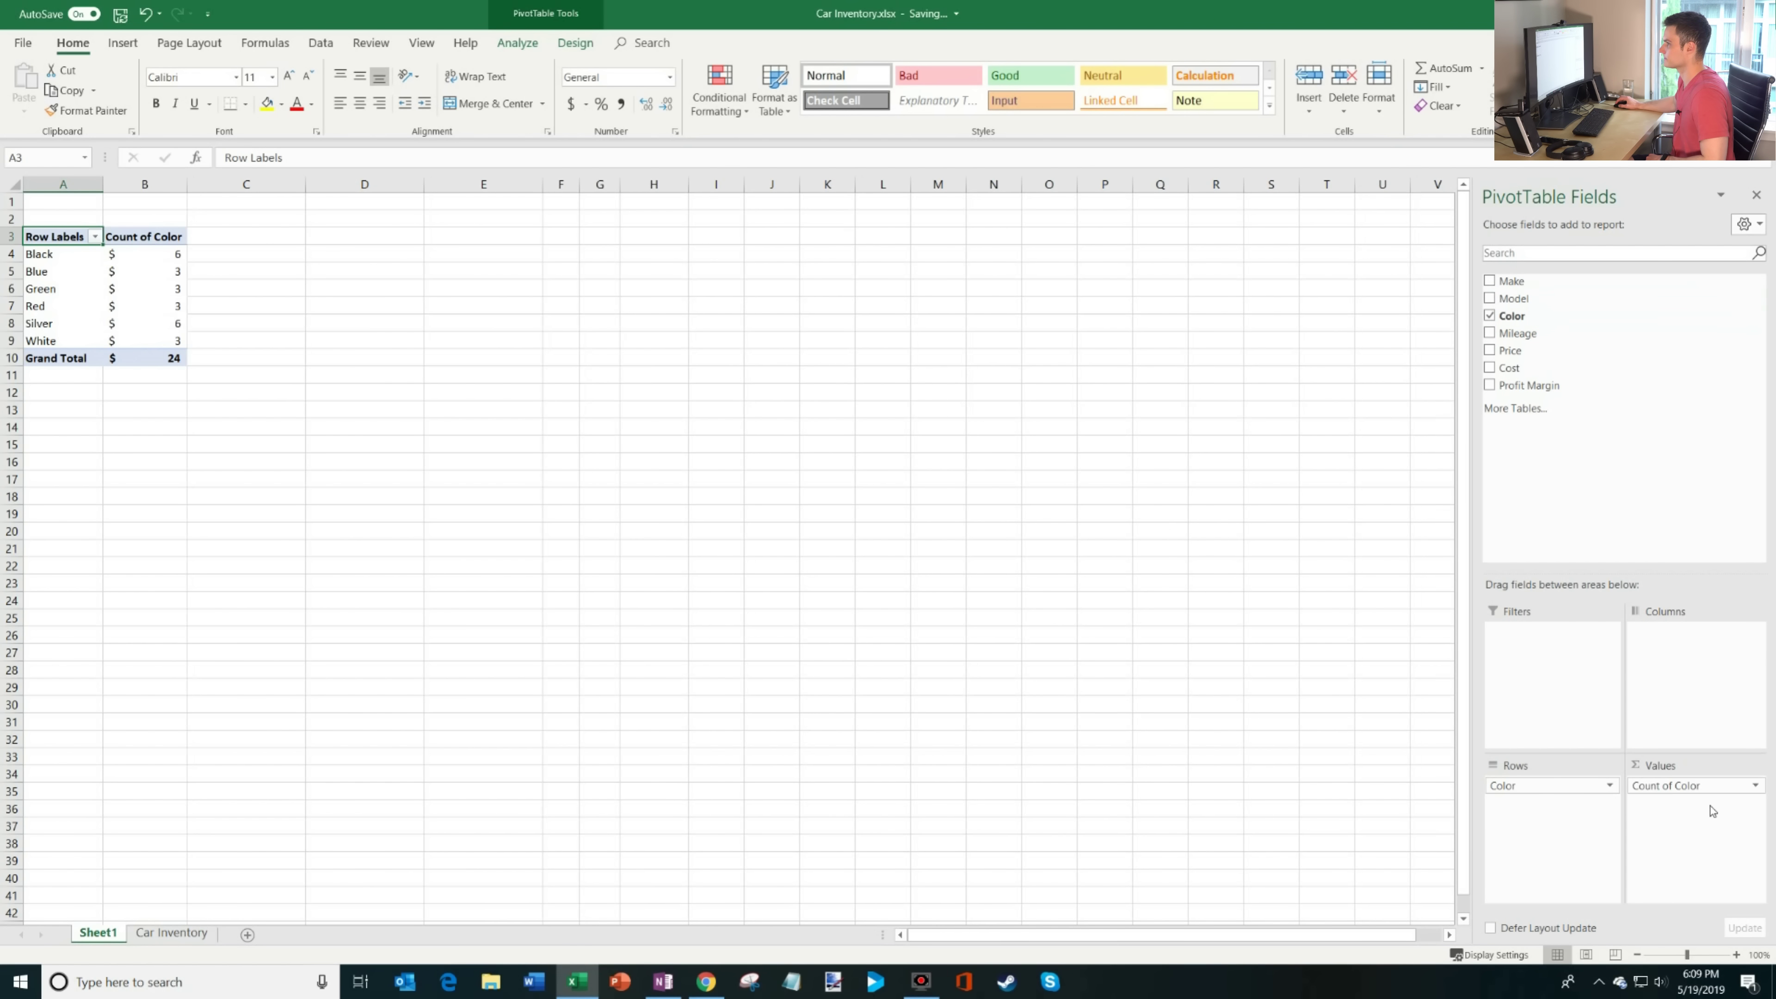
left_click_drag(143, 261, 169, 358)
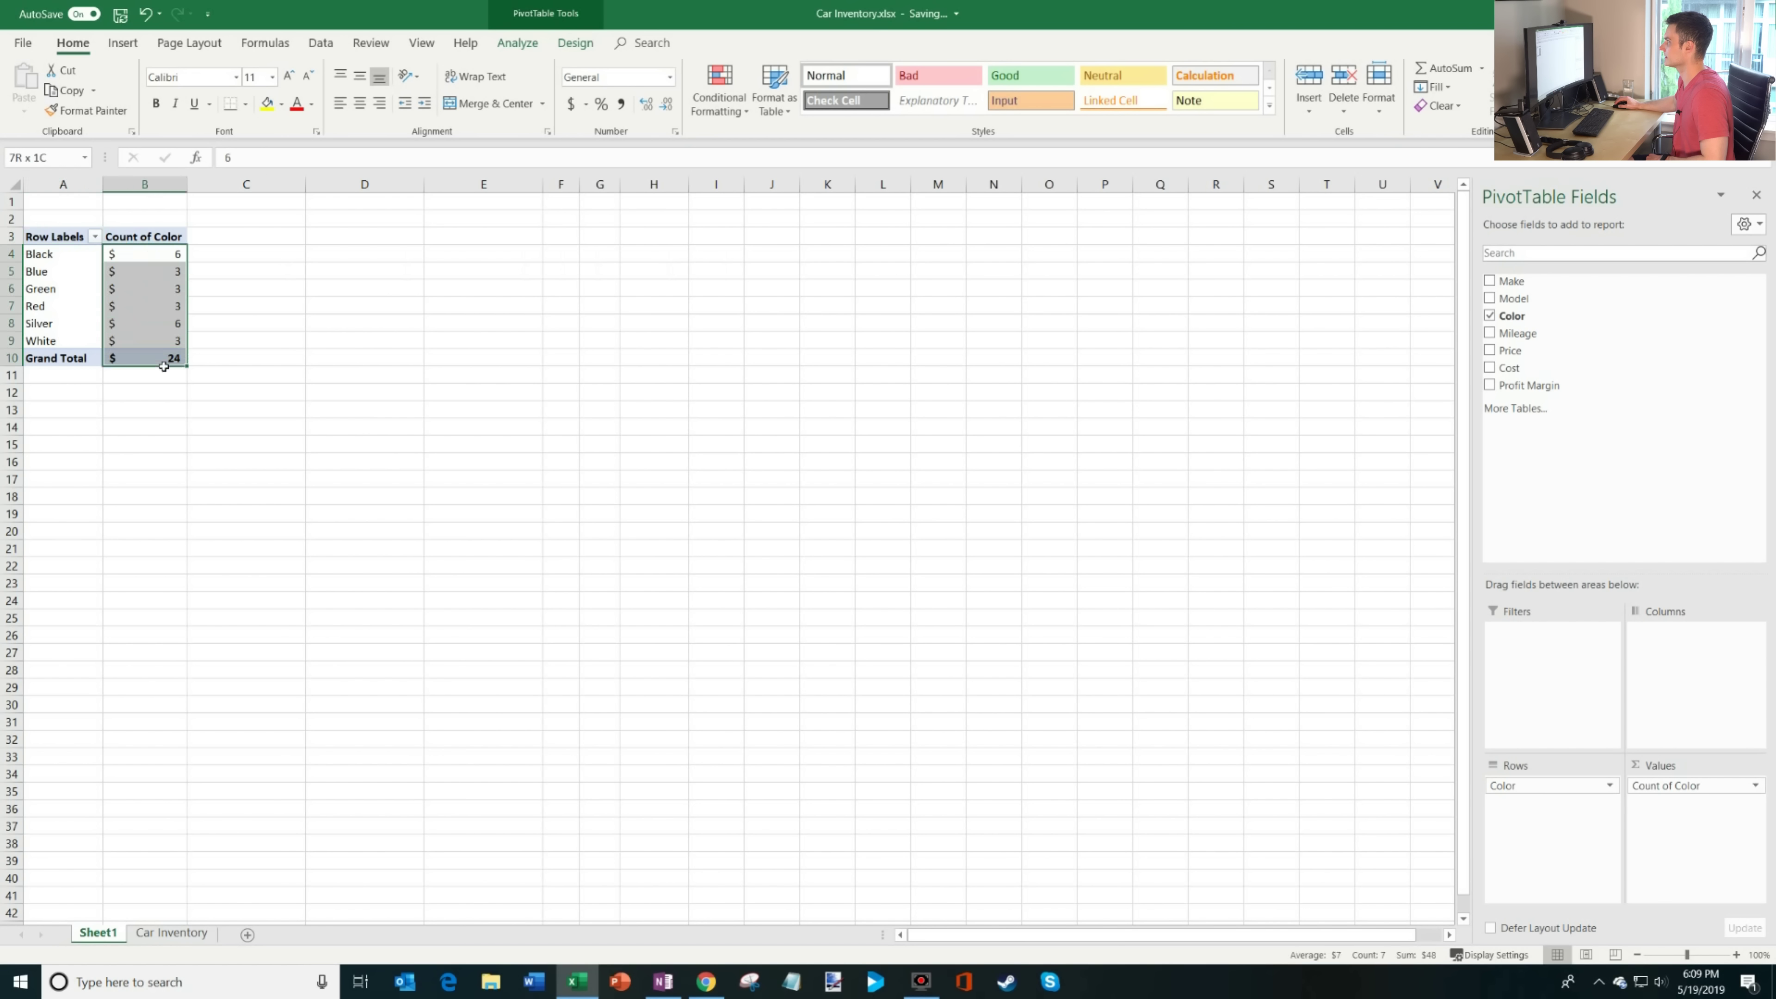
left_click(620, 103)
left_click(666, 105)
left_click(666, 105)
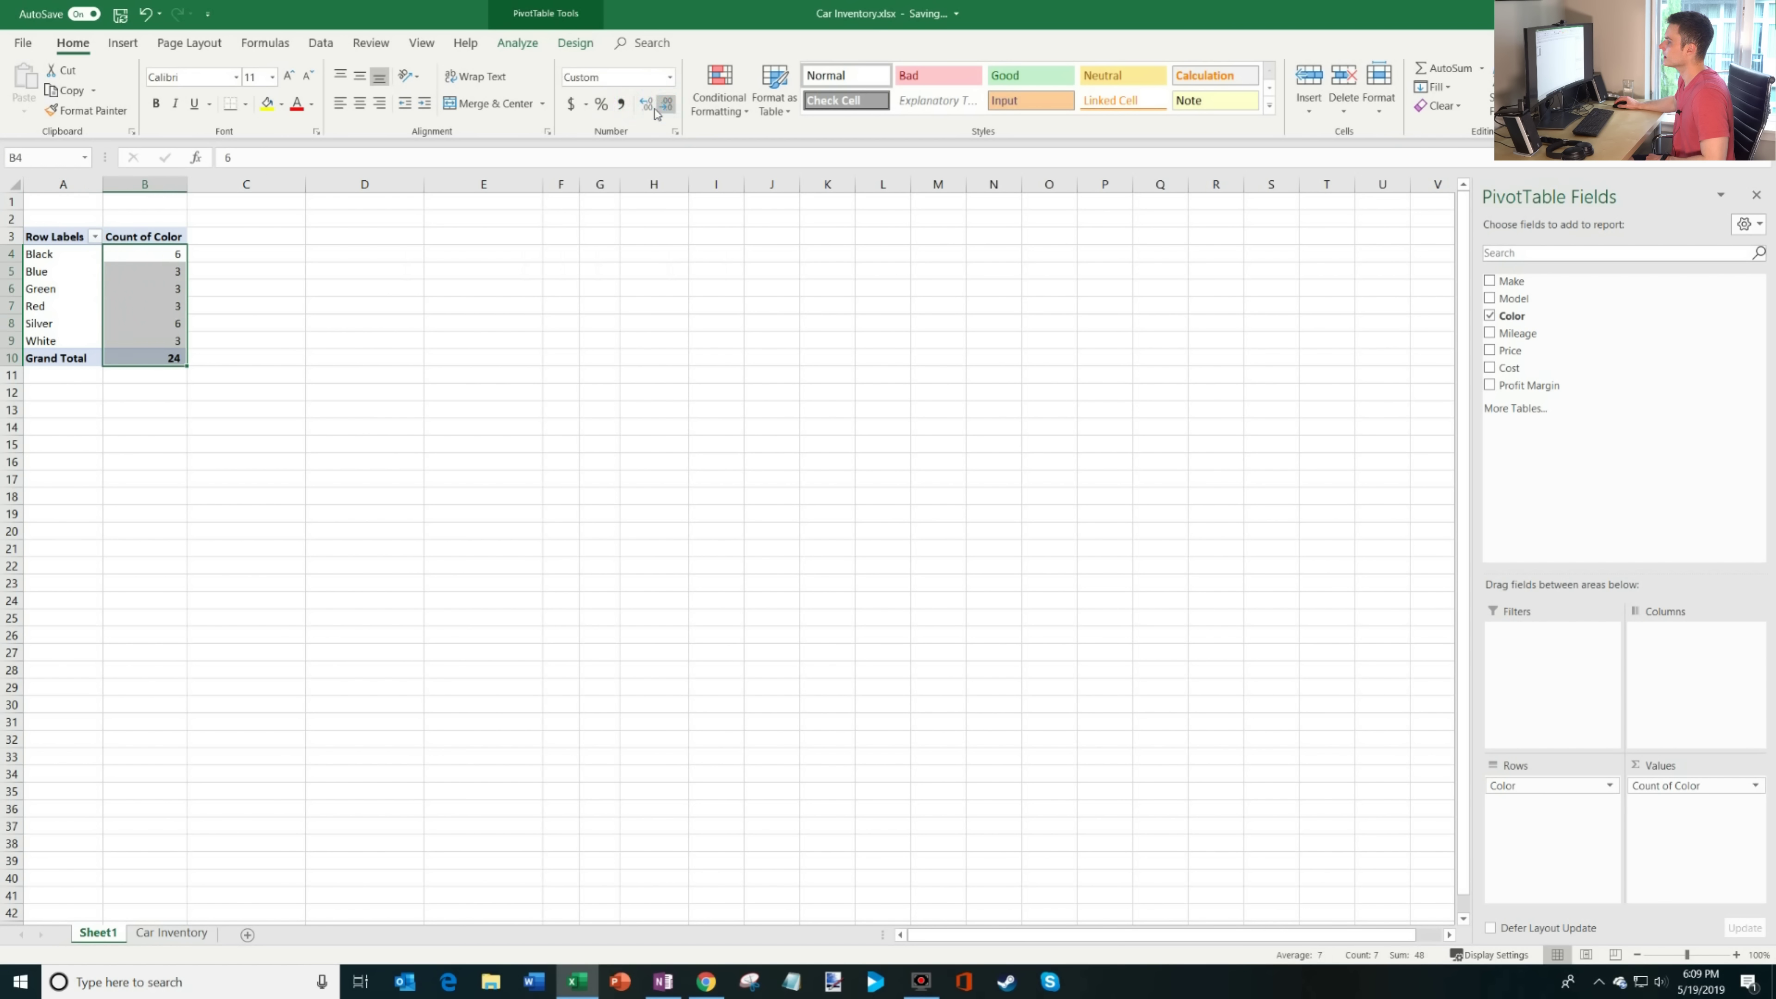
left_click(174, 261)
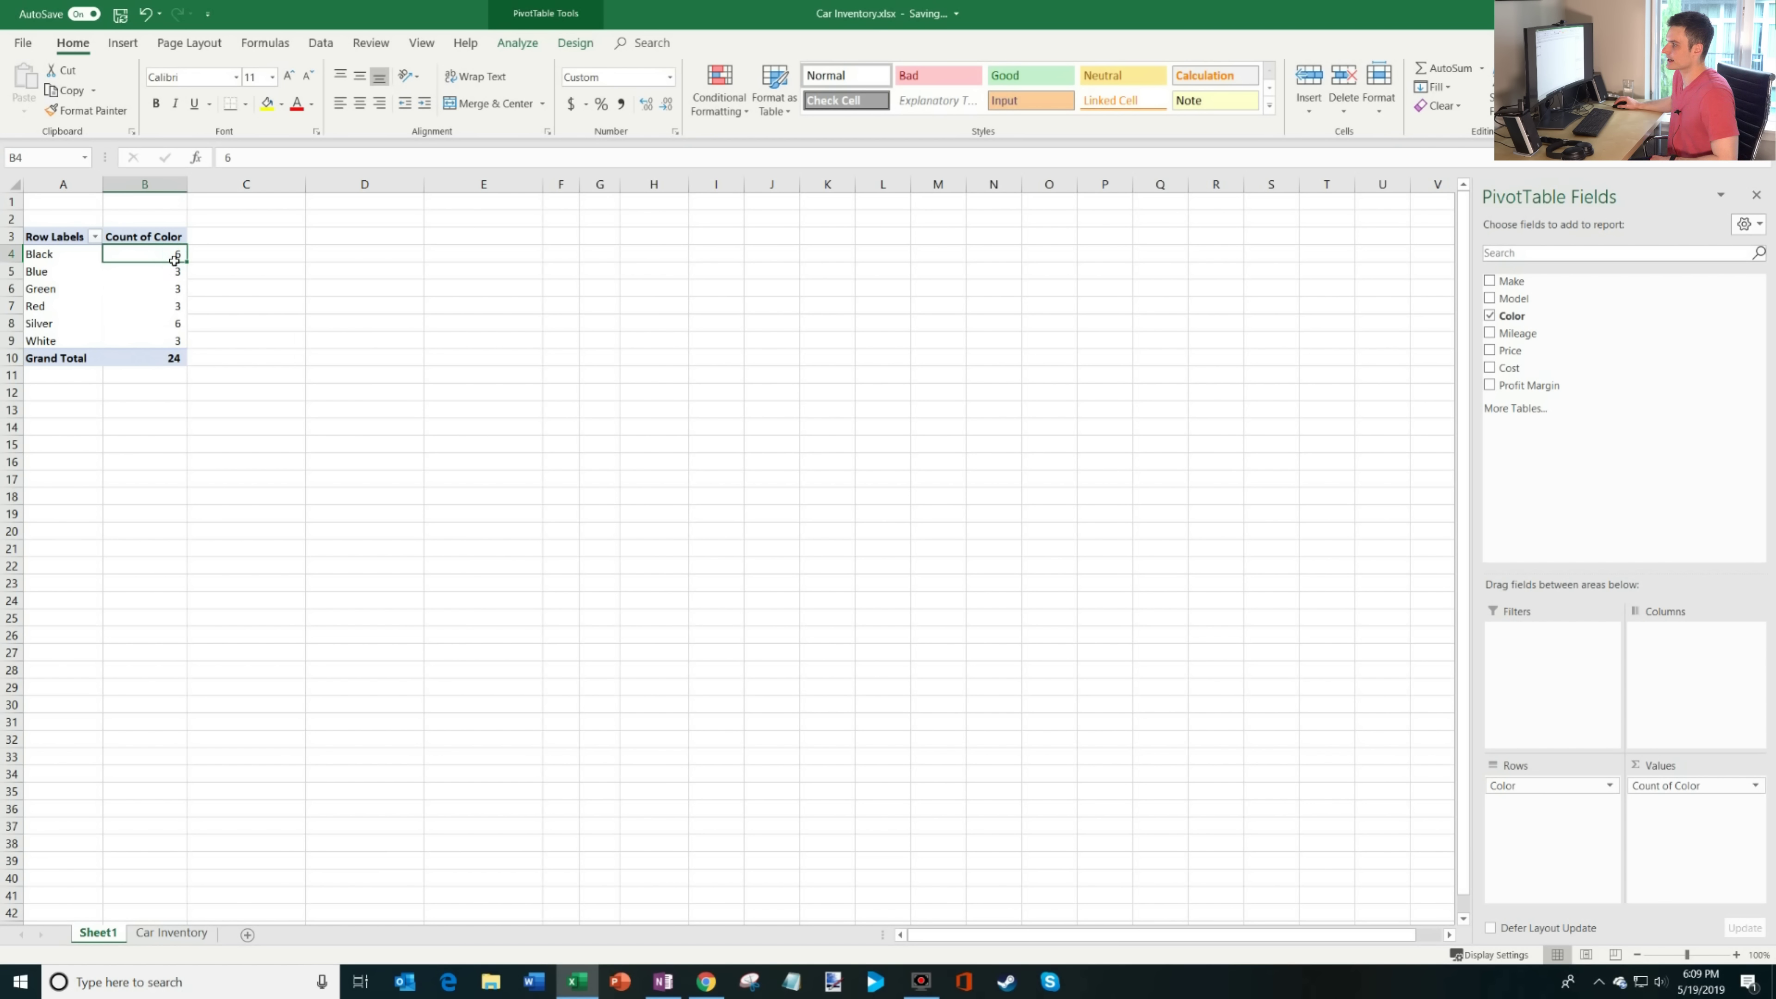
Sort the colour counts largest to smallest, with Silver and Black (6) on top.
left_click(167, 329)
left_click(174, 305)
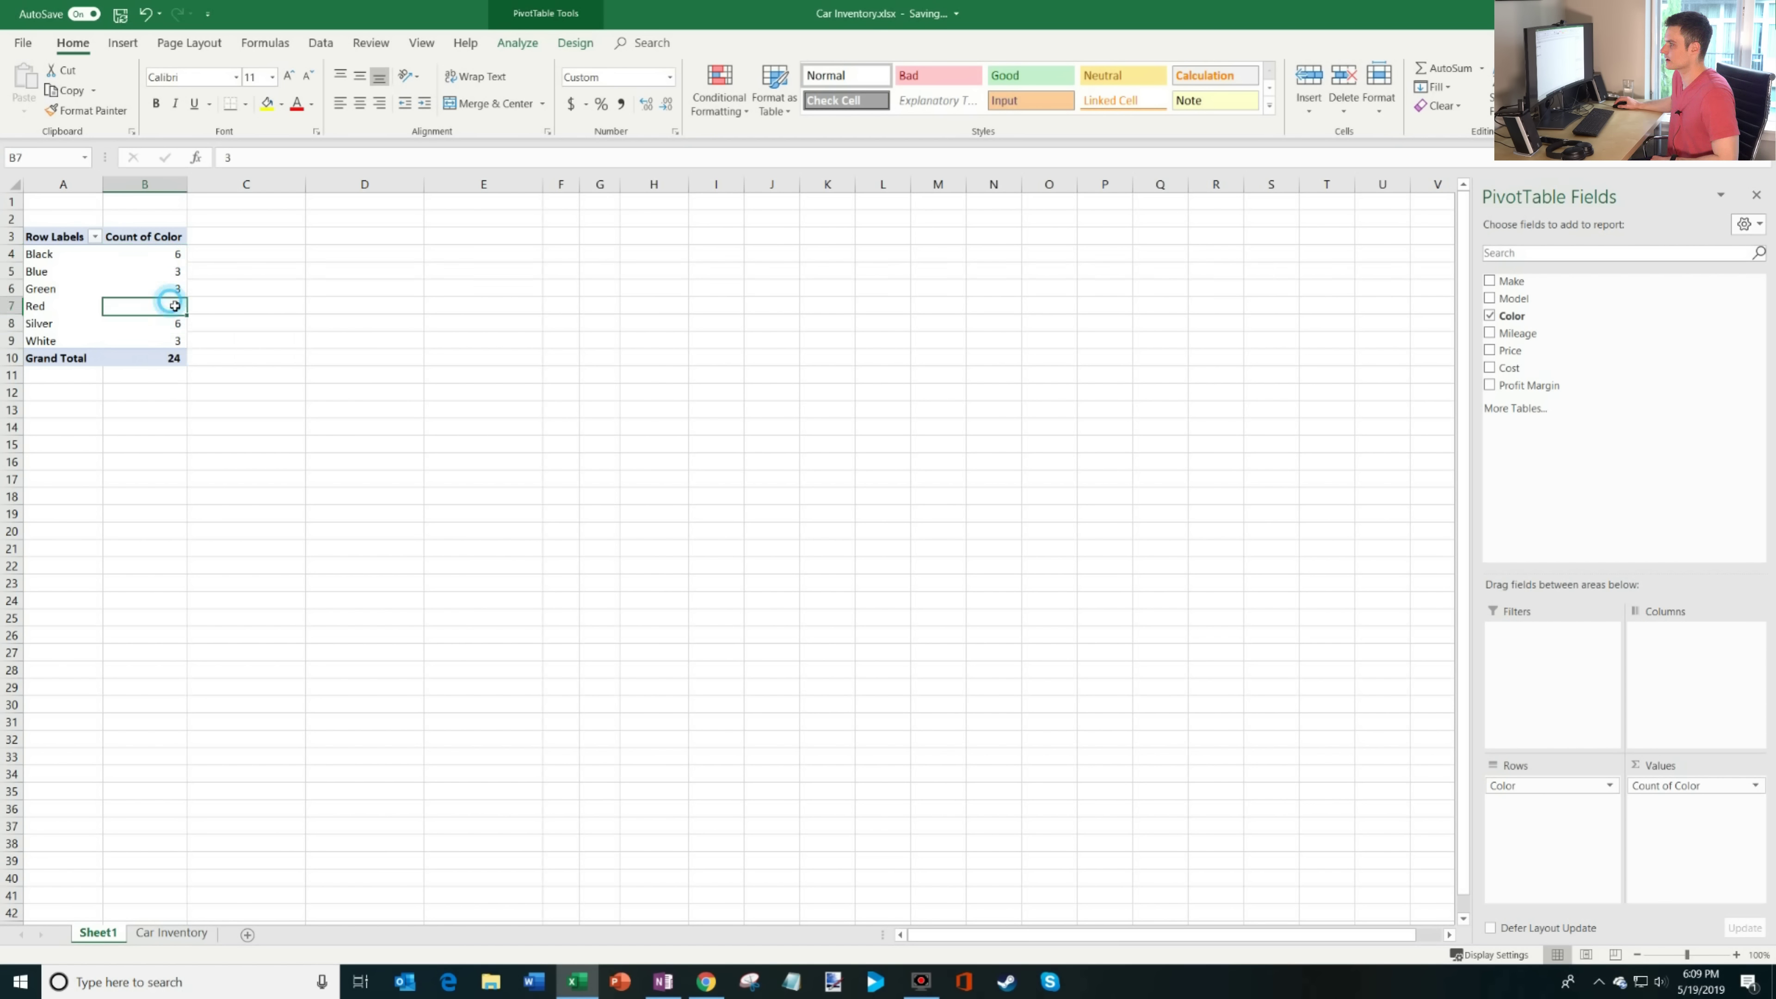
right_click(174, 306)
mouse_move(280, 403)
left_click(409, 422)
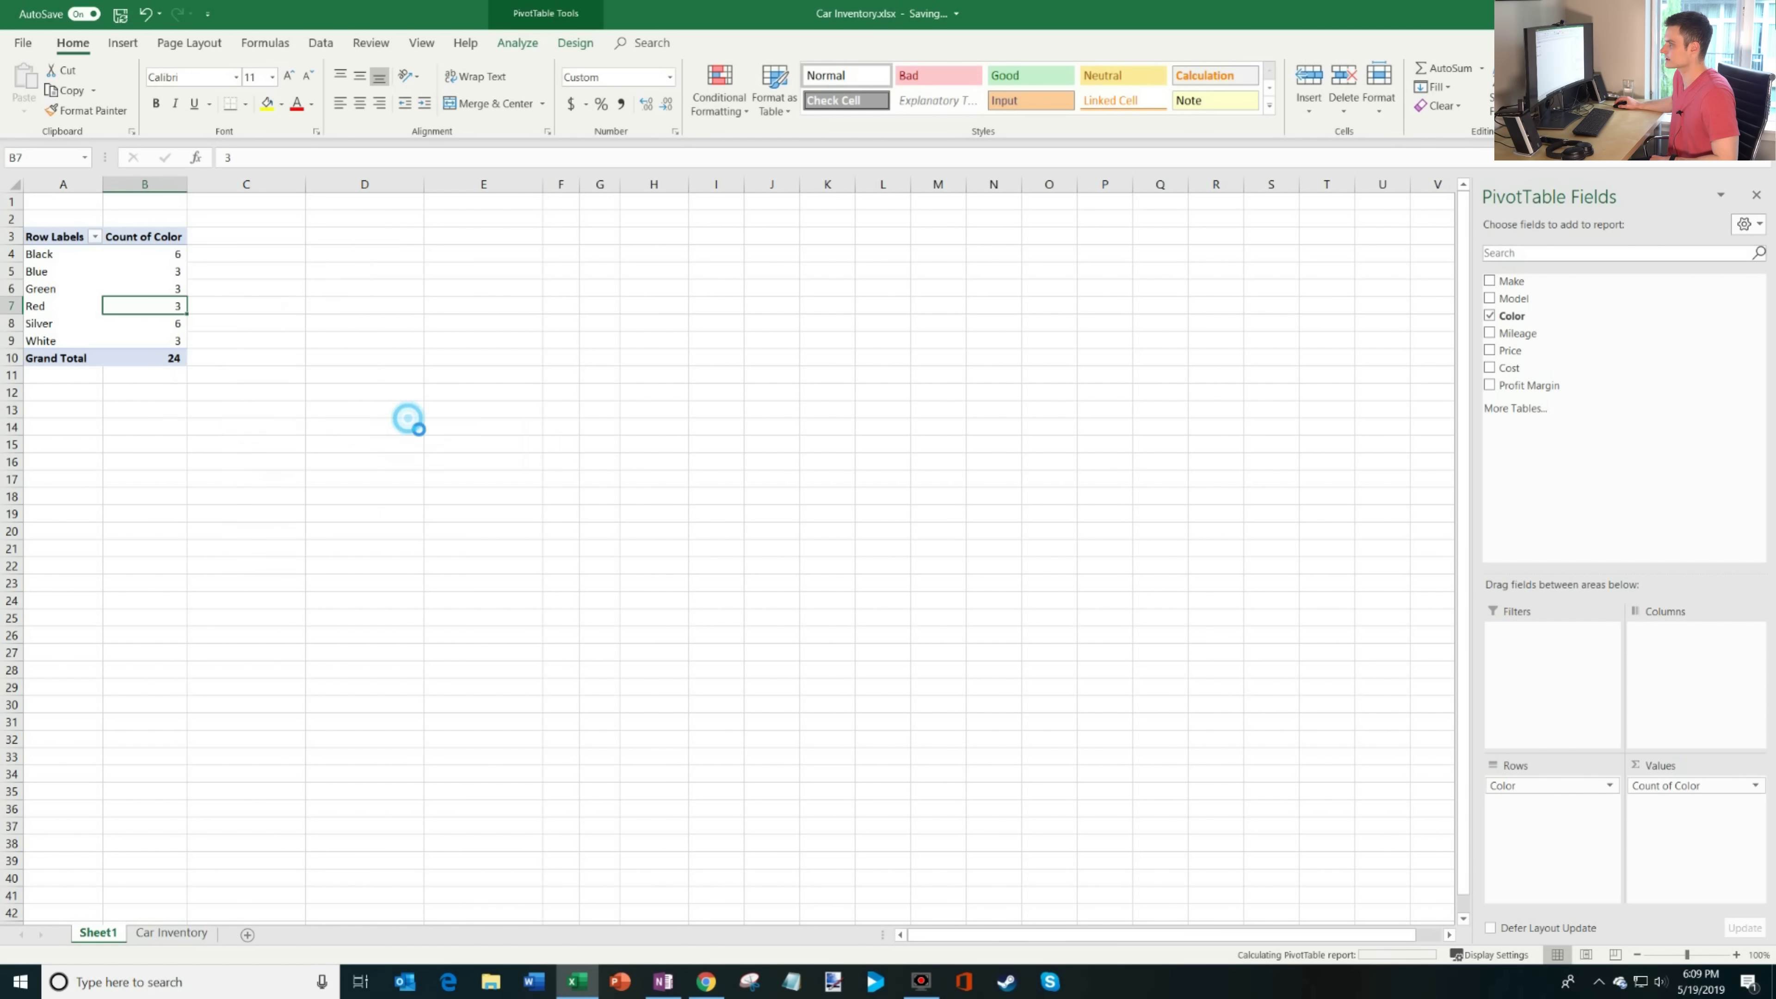
left_click_drag(175, 254, 177, 280)
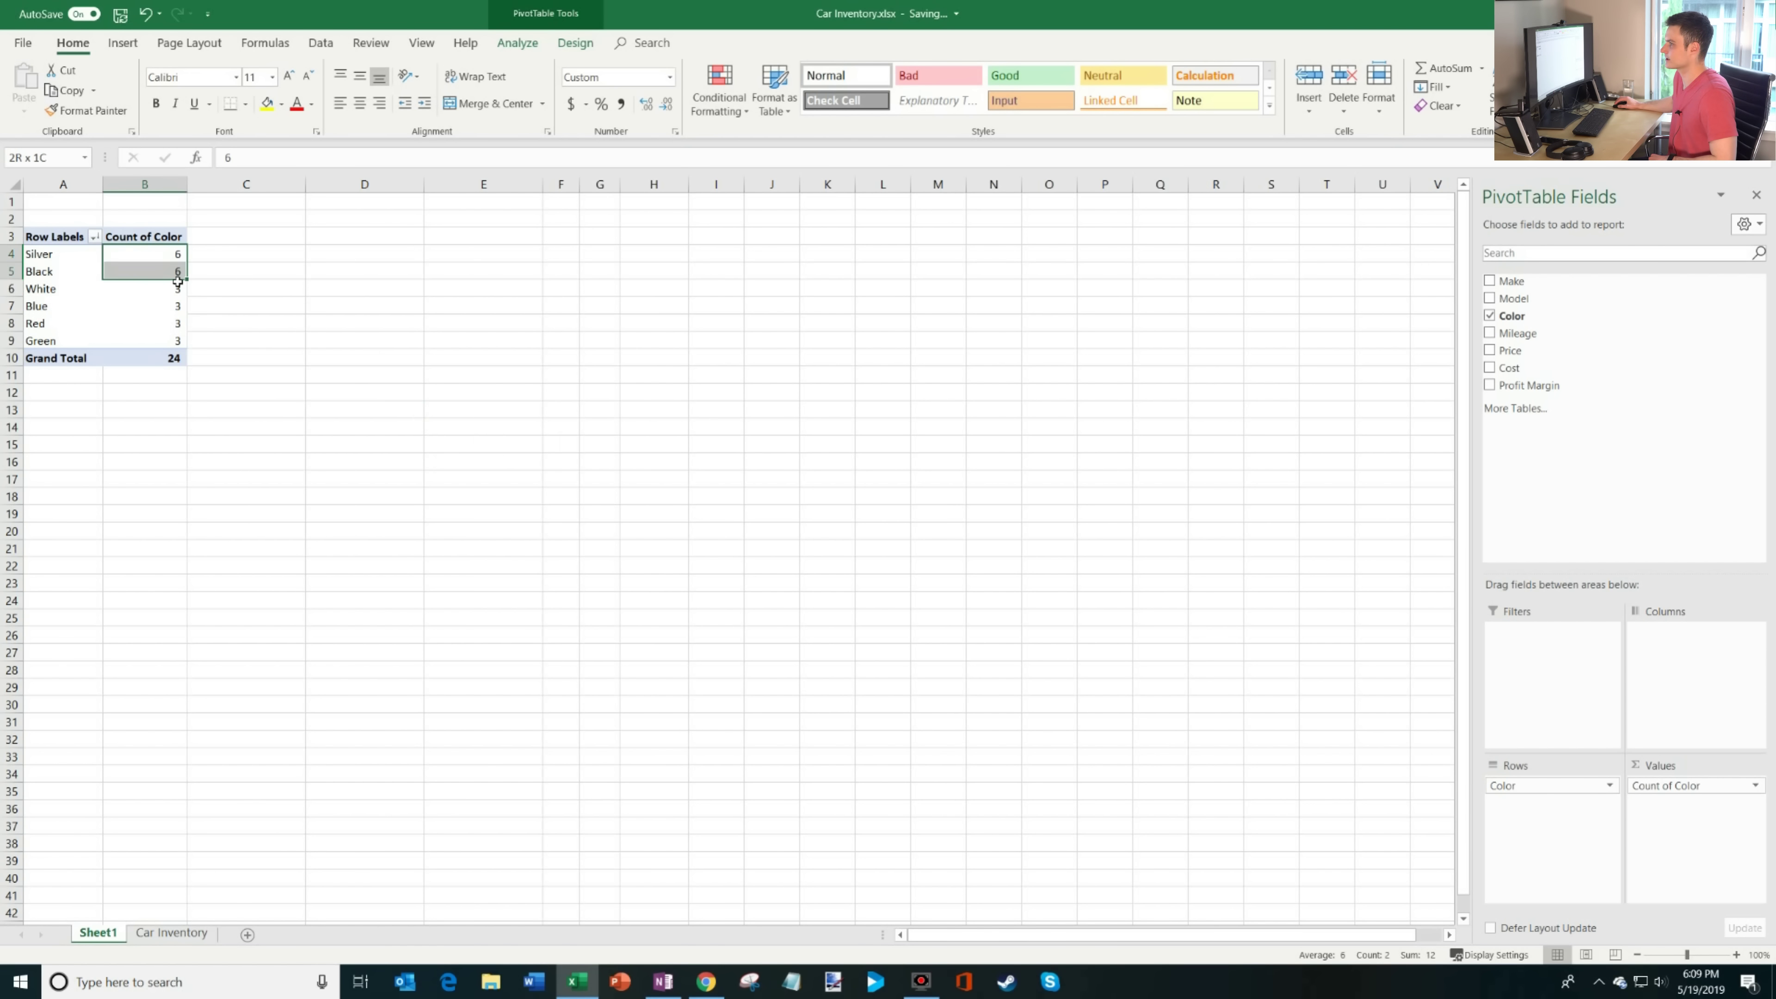
left_click_drag(176, 290, 187, 354)
left_click(168, 341)
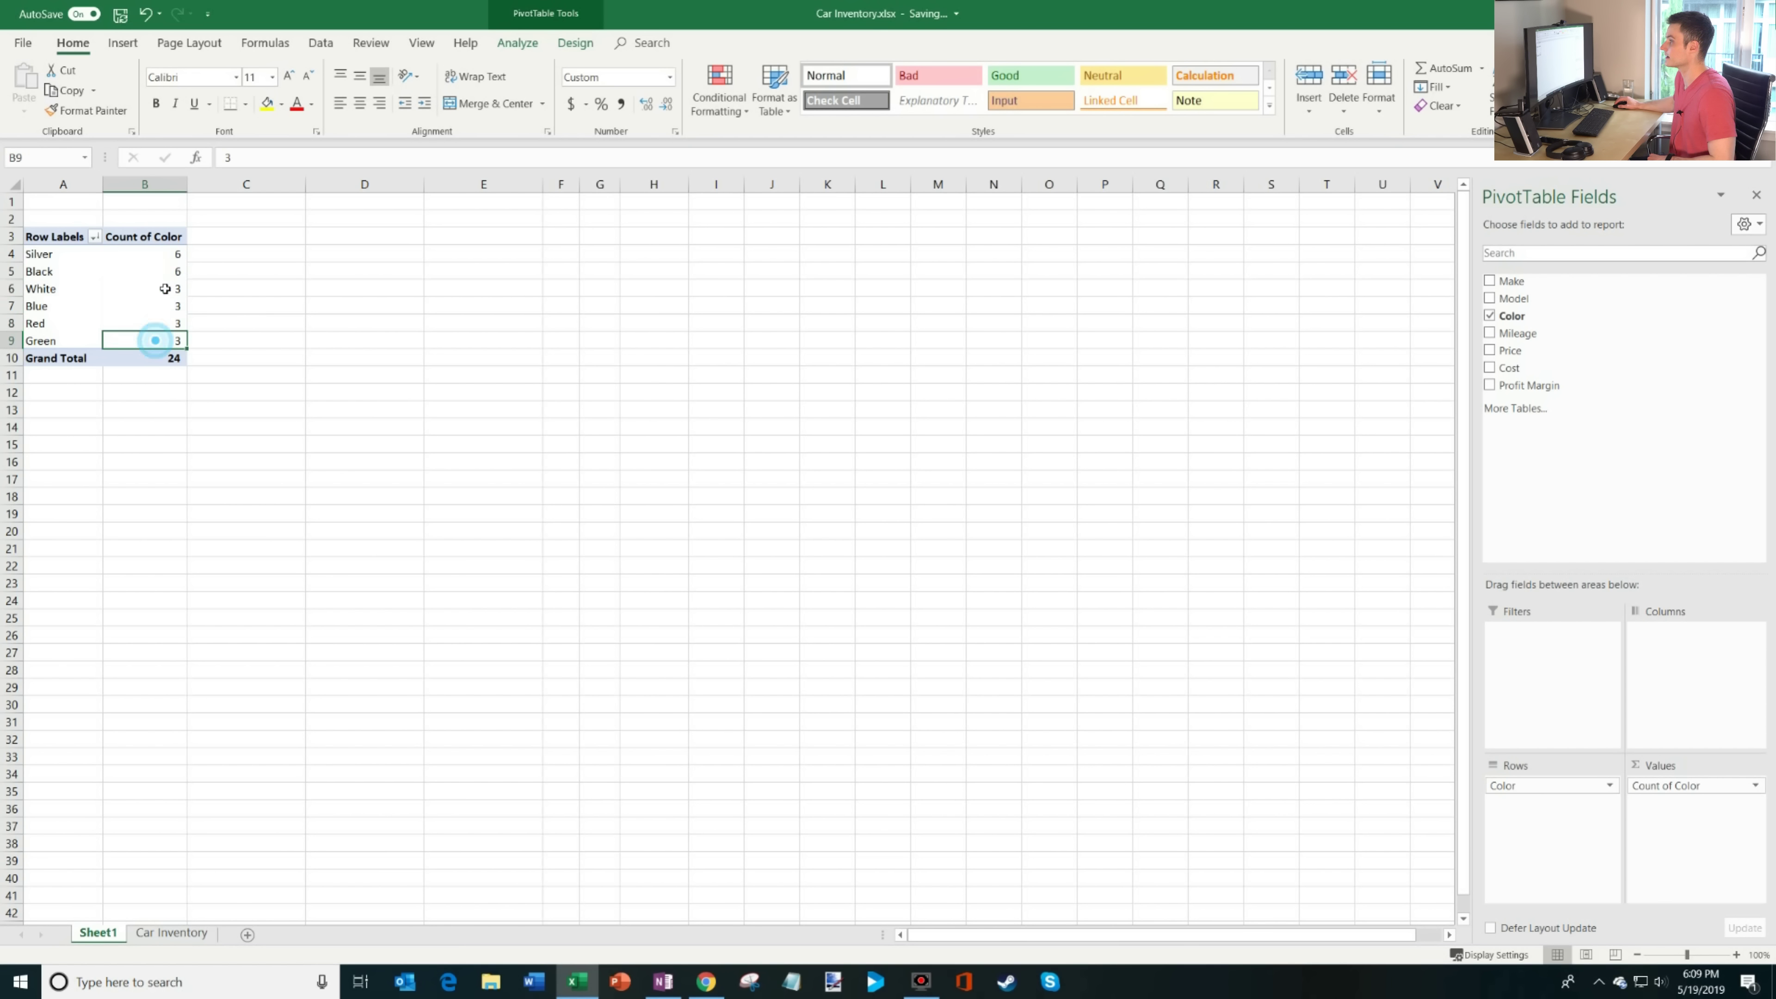
left_click(170, 259)
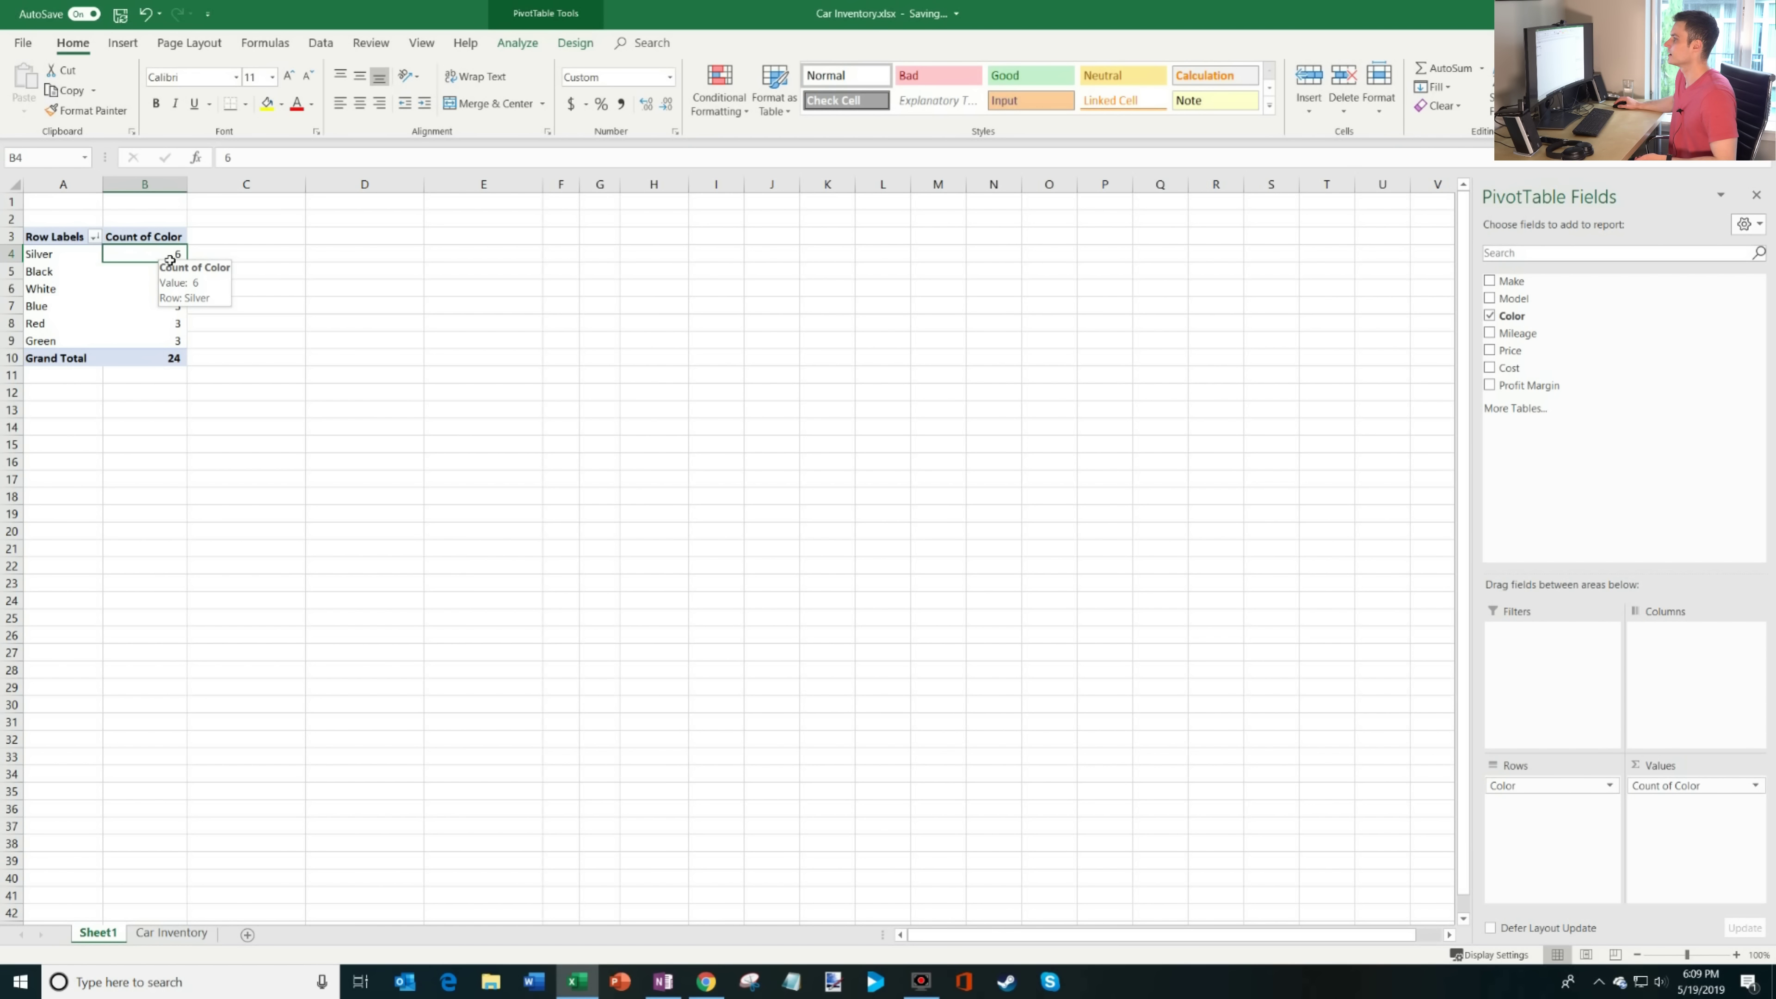
Show the Count of Color values as percentages of the grand total.
right_click(168, 260)
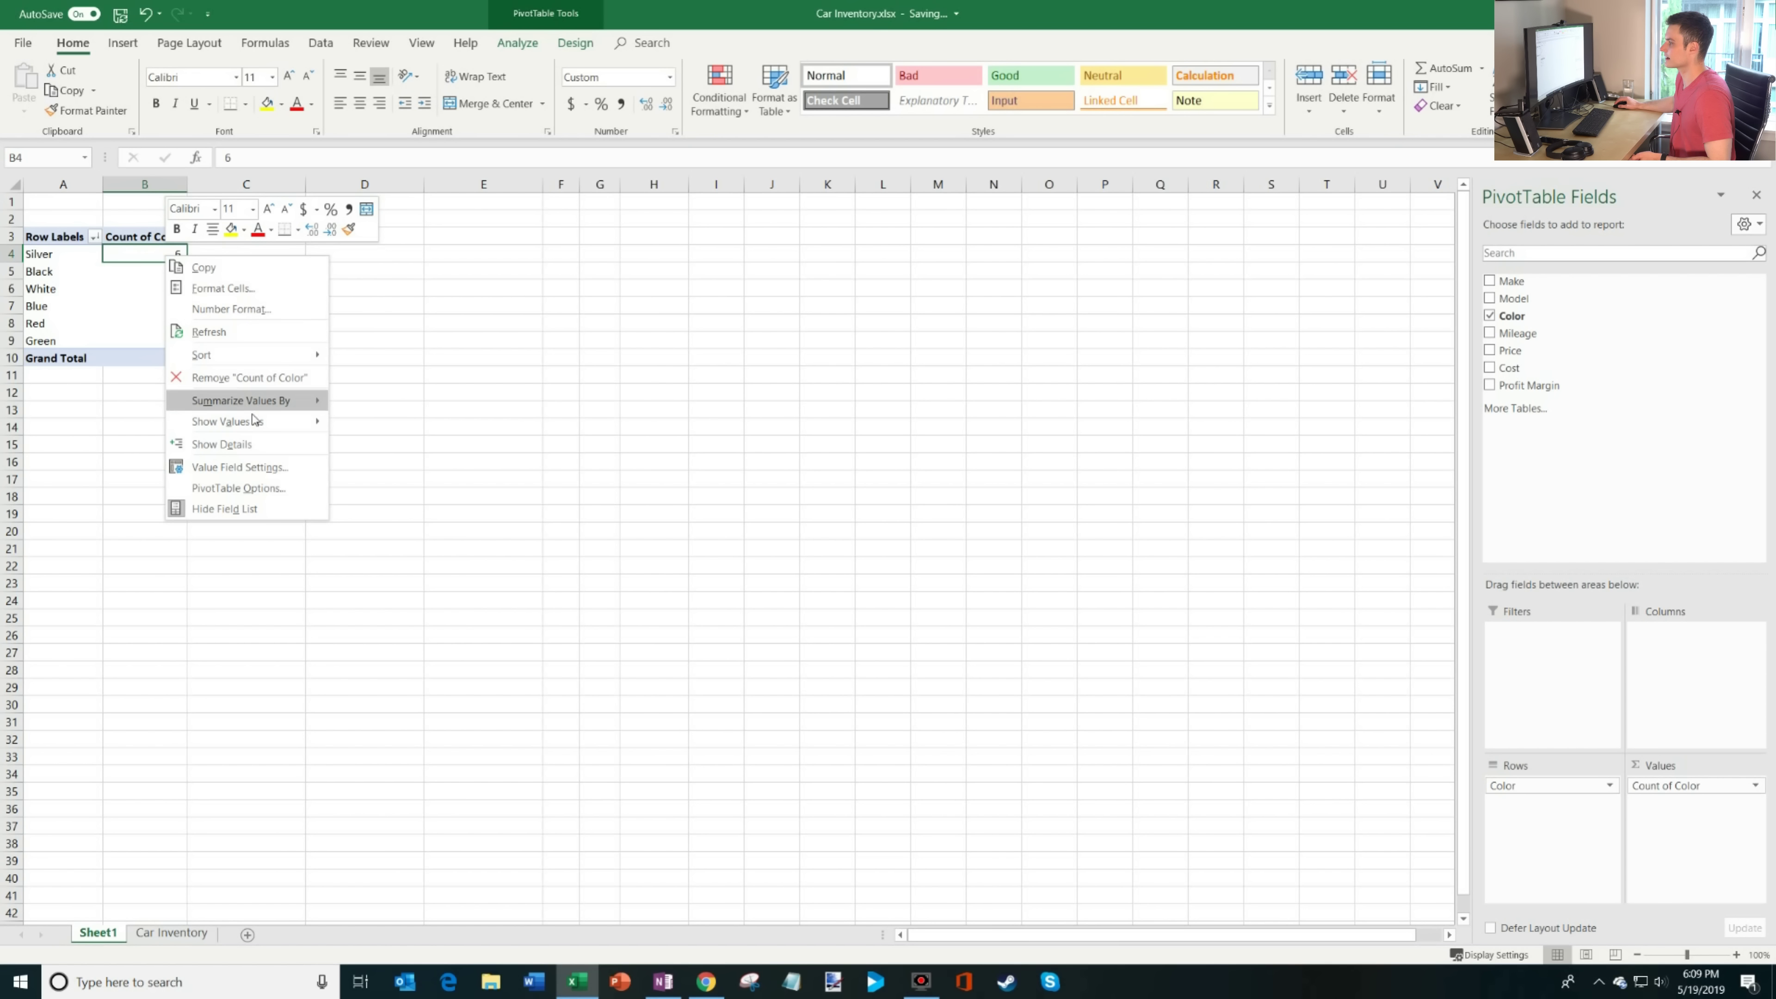
mouse_move(258, 424)
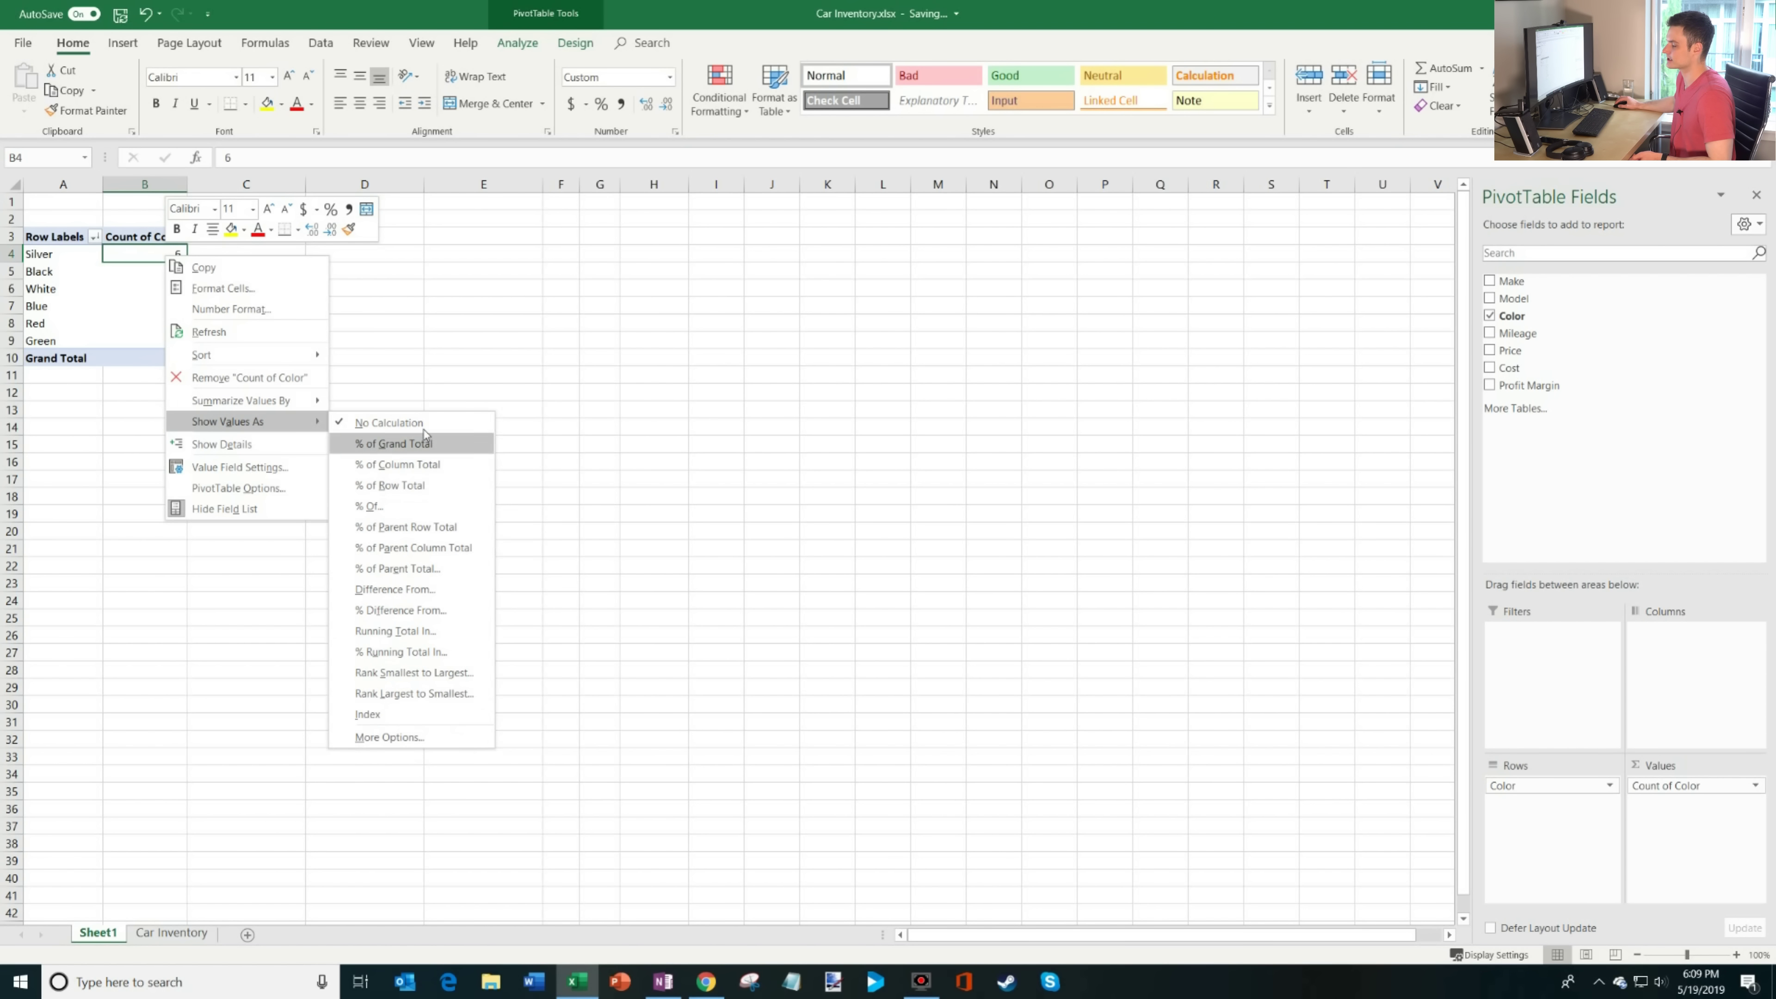
left_click(146, 271)
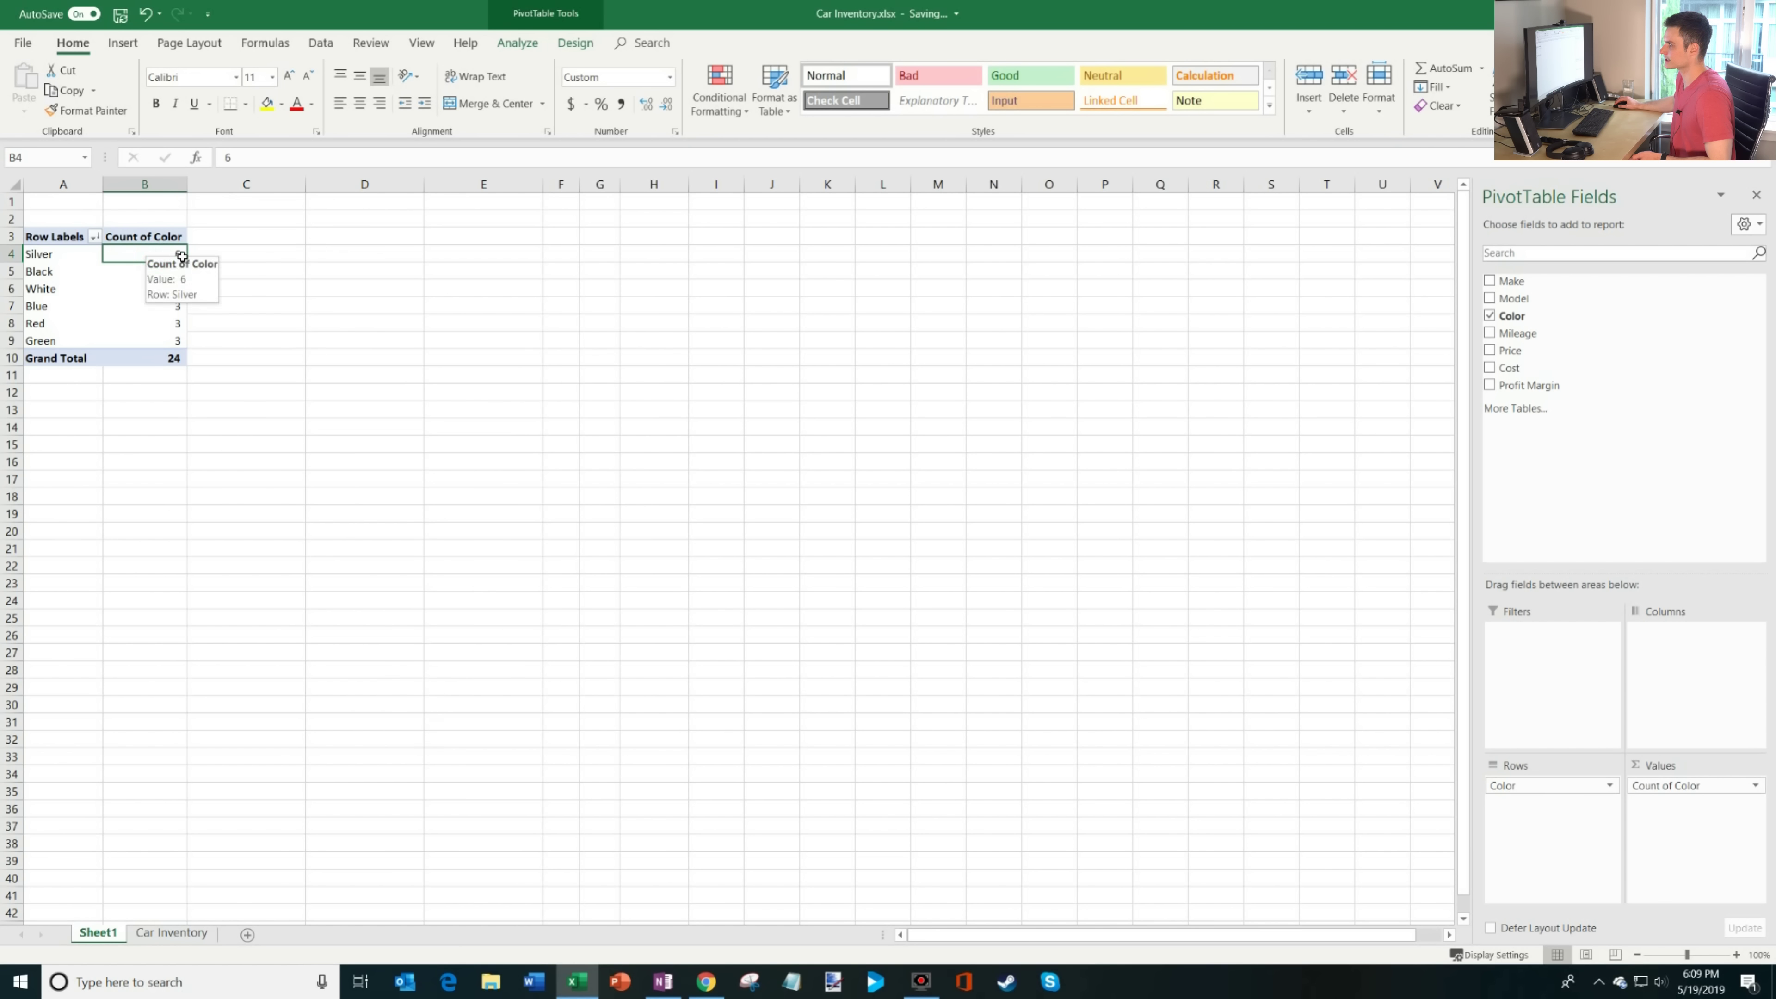
left_click(155, 361)
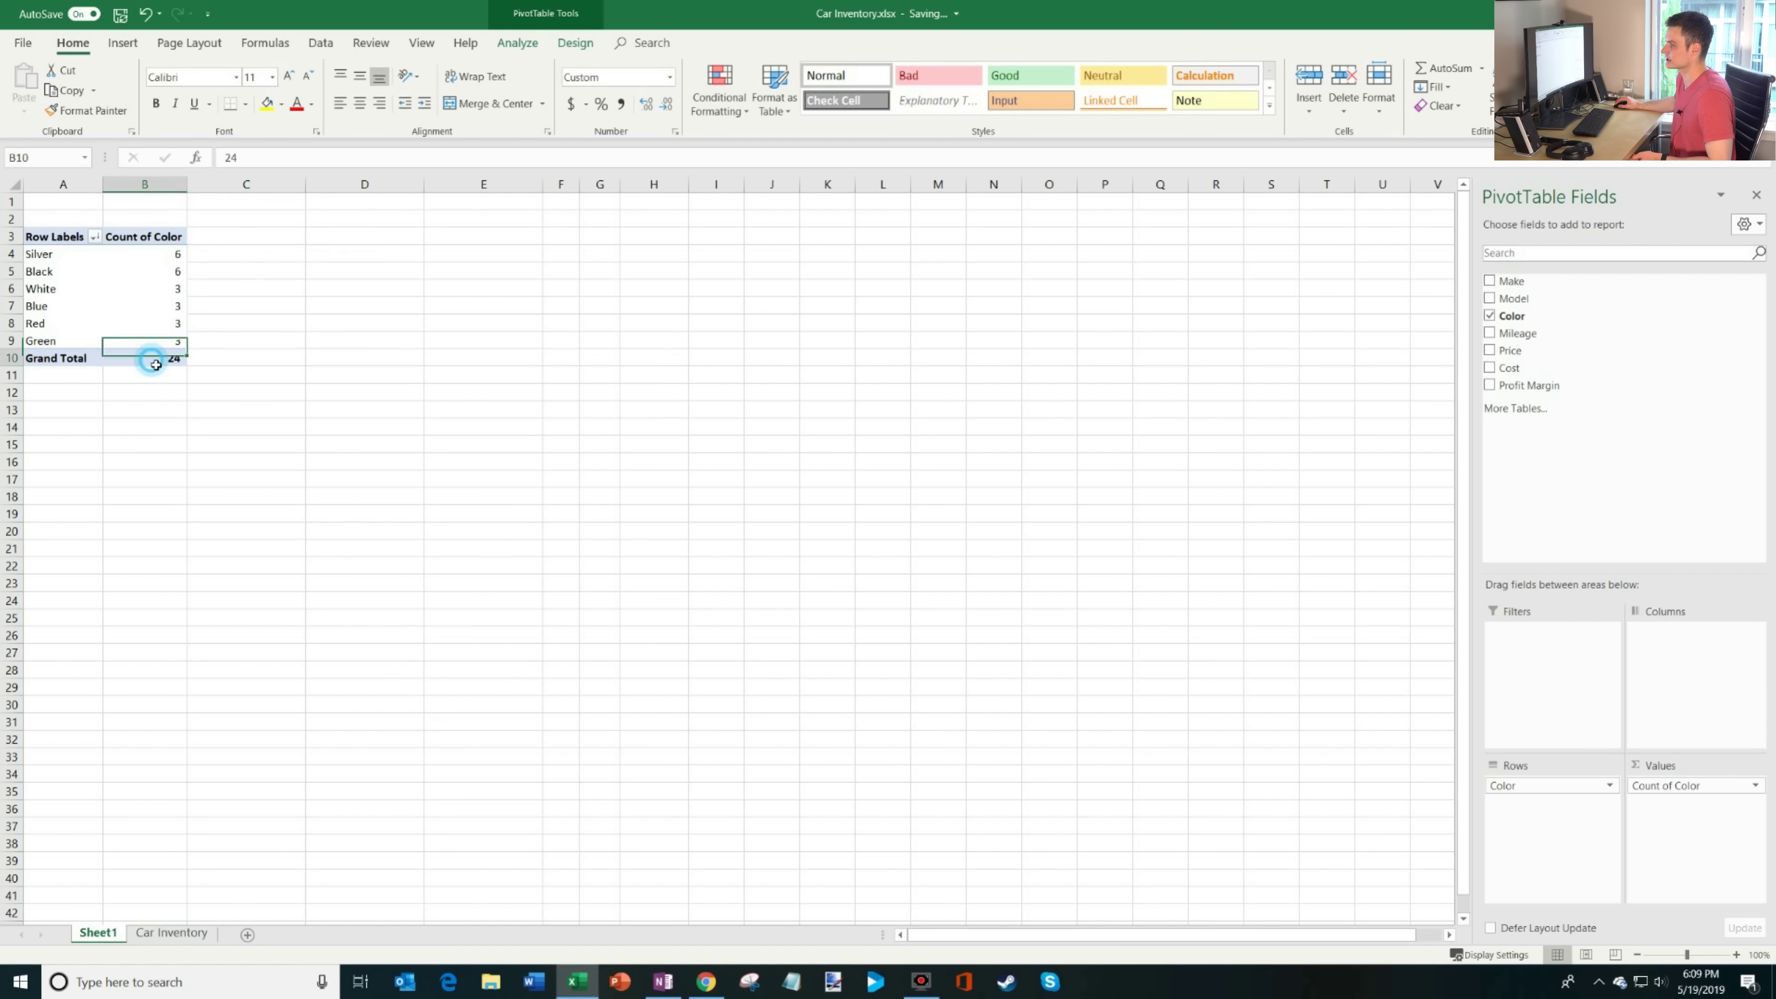
right_click(155, 253)
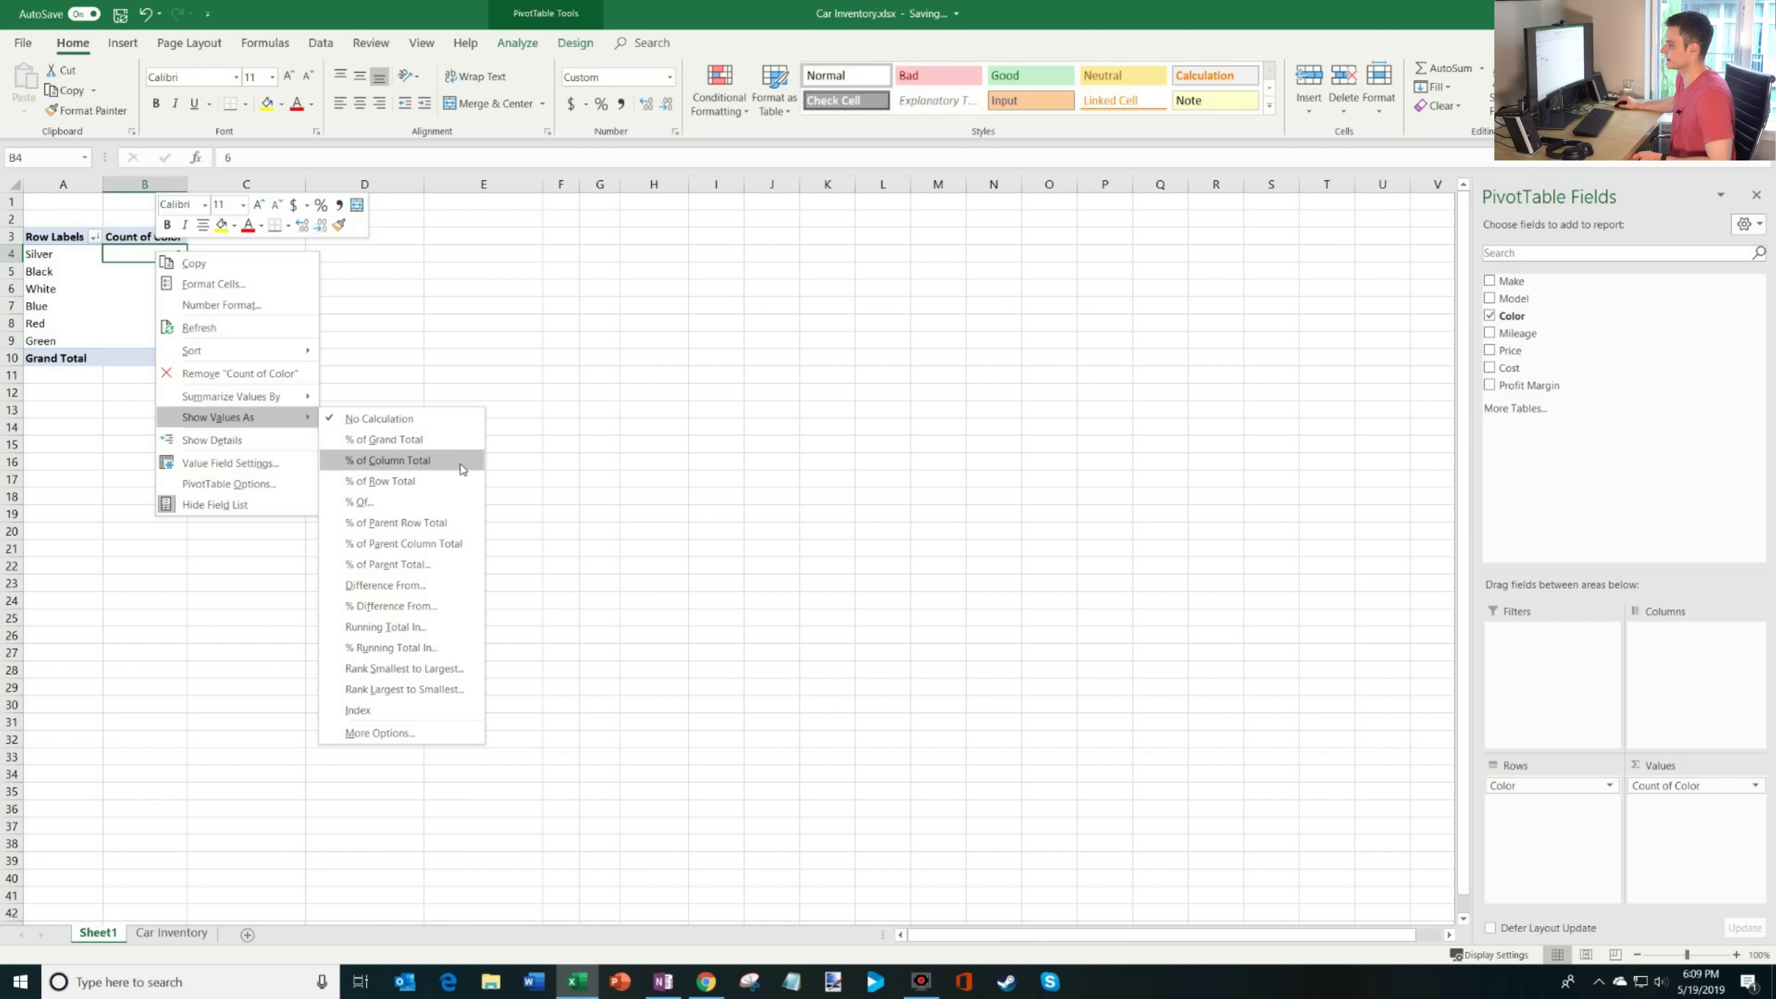
left_click(373, 464)
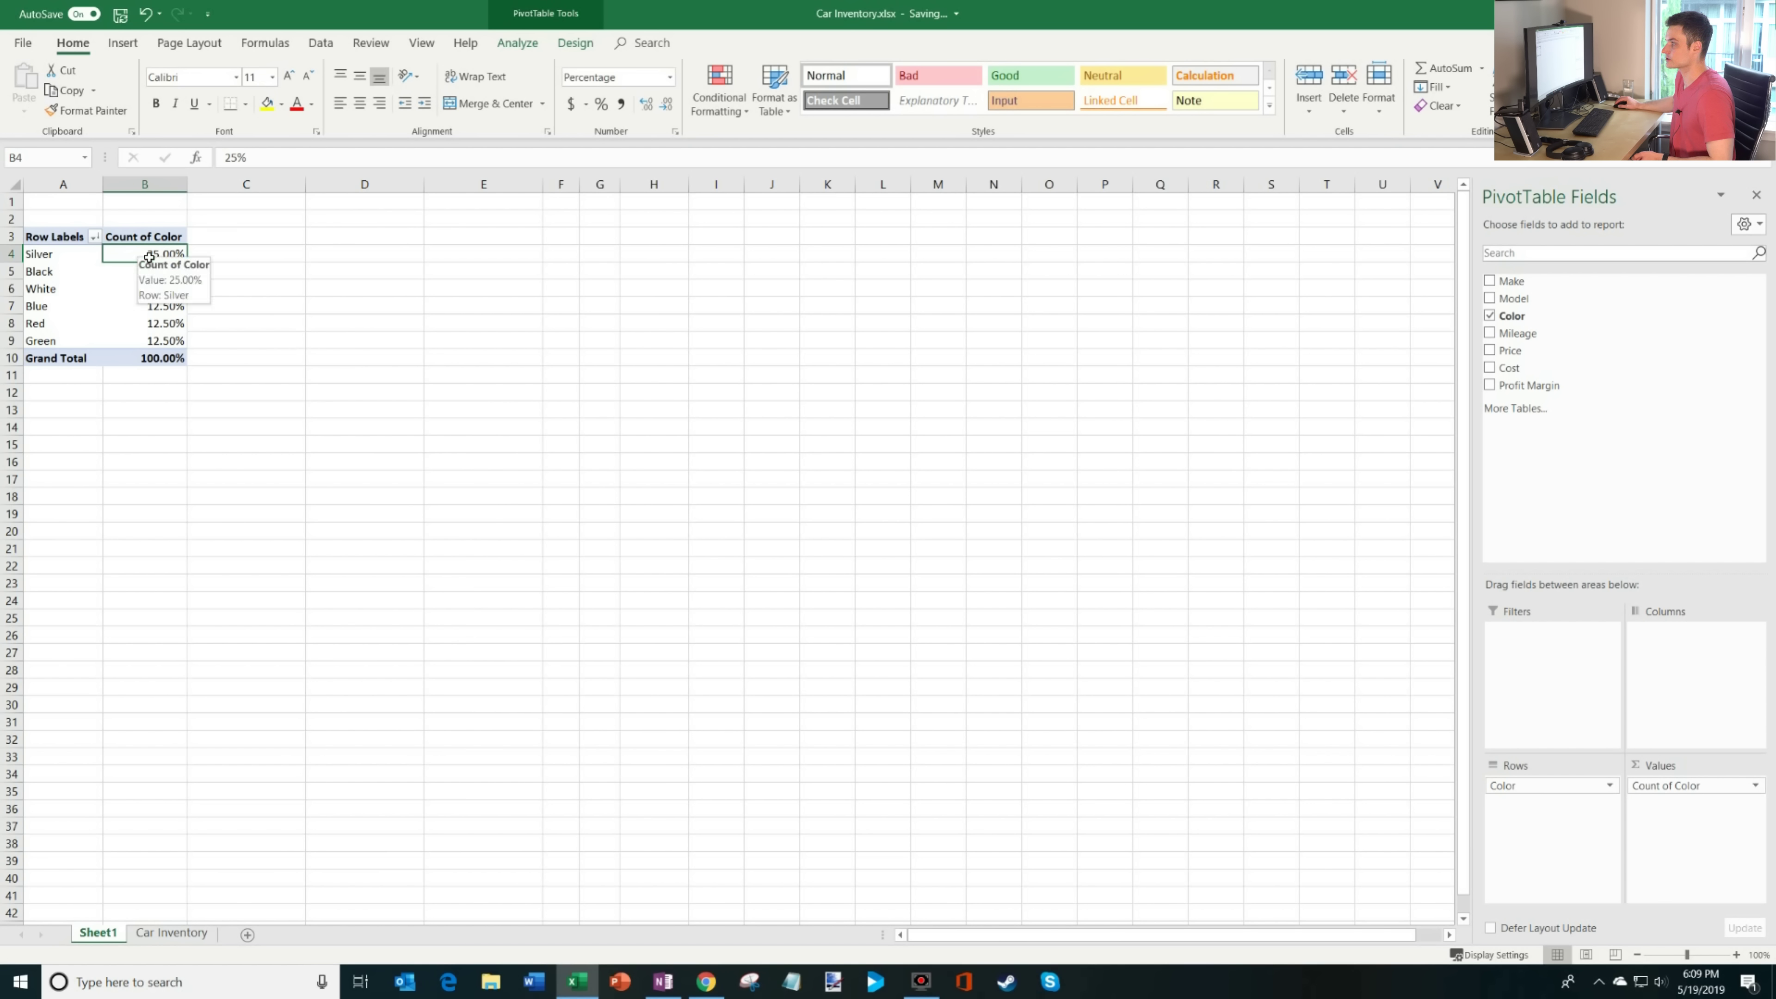
Set Show Values As to No Calculation, restoring plain counts (Silver 6, total 24).
left_click(179, 277)
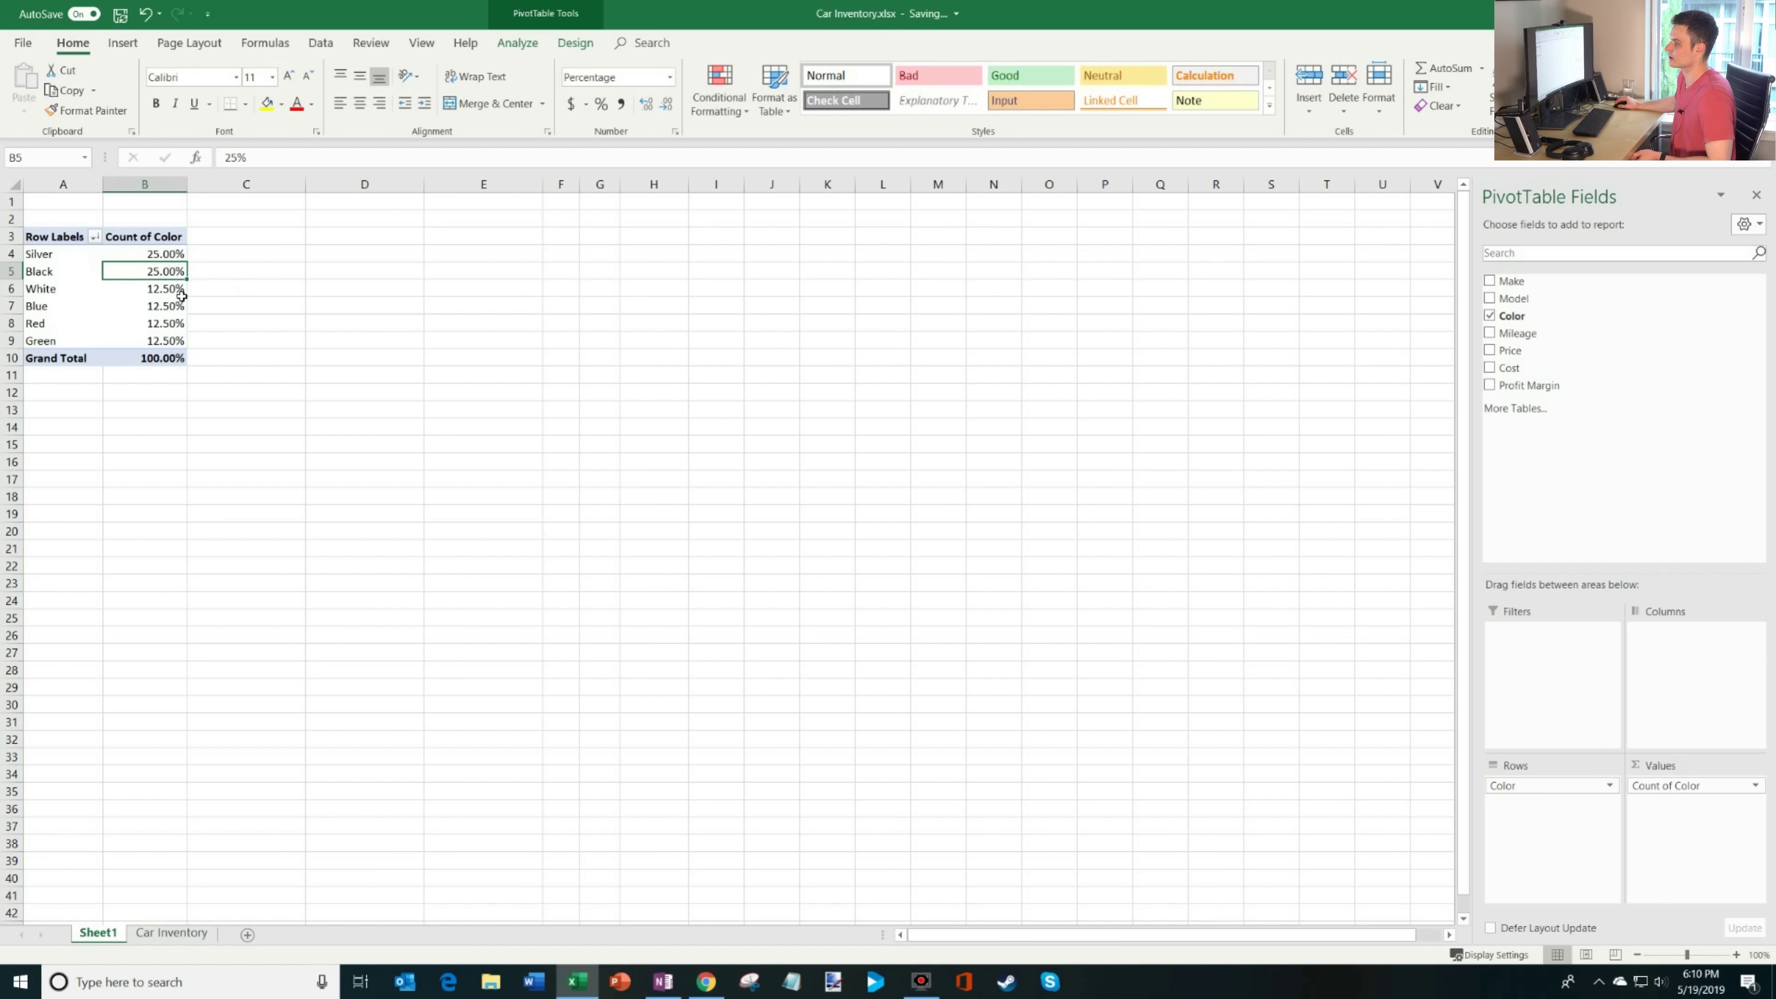
left_click_drag(181, 296, 183, 257)
left_click(184, 256)
right_click(180, 254)
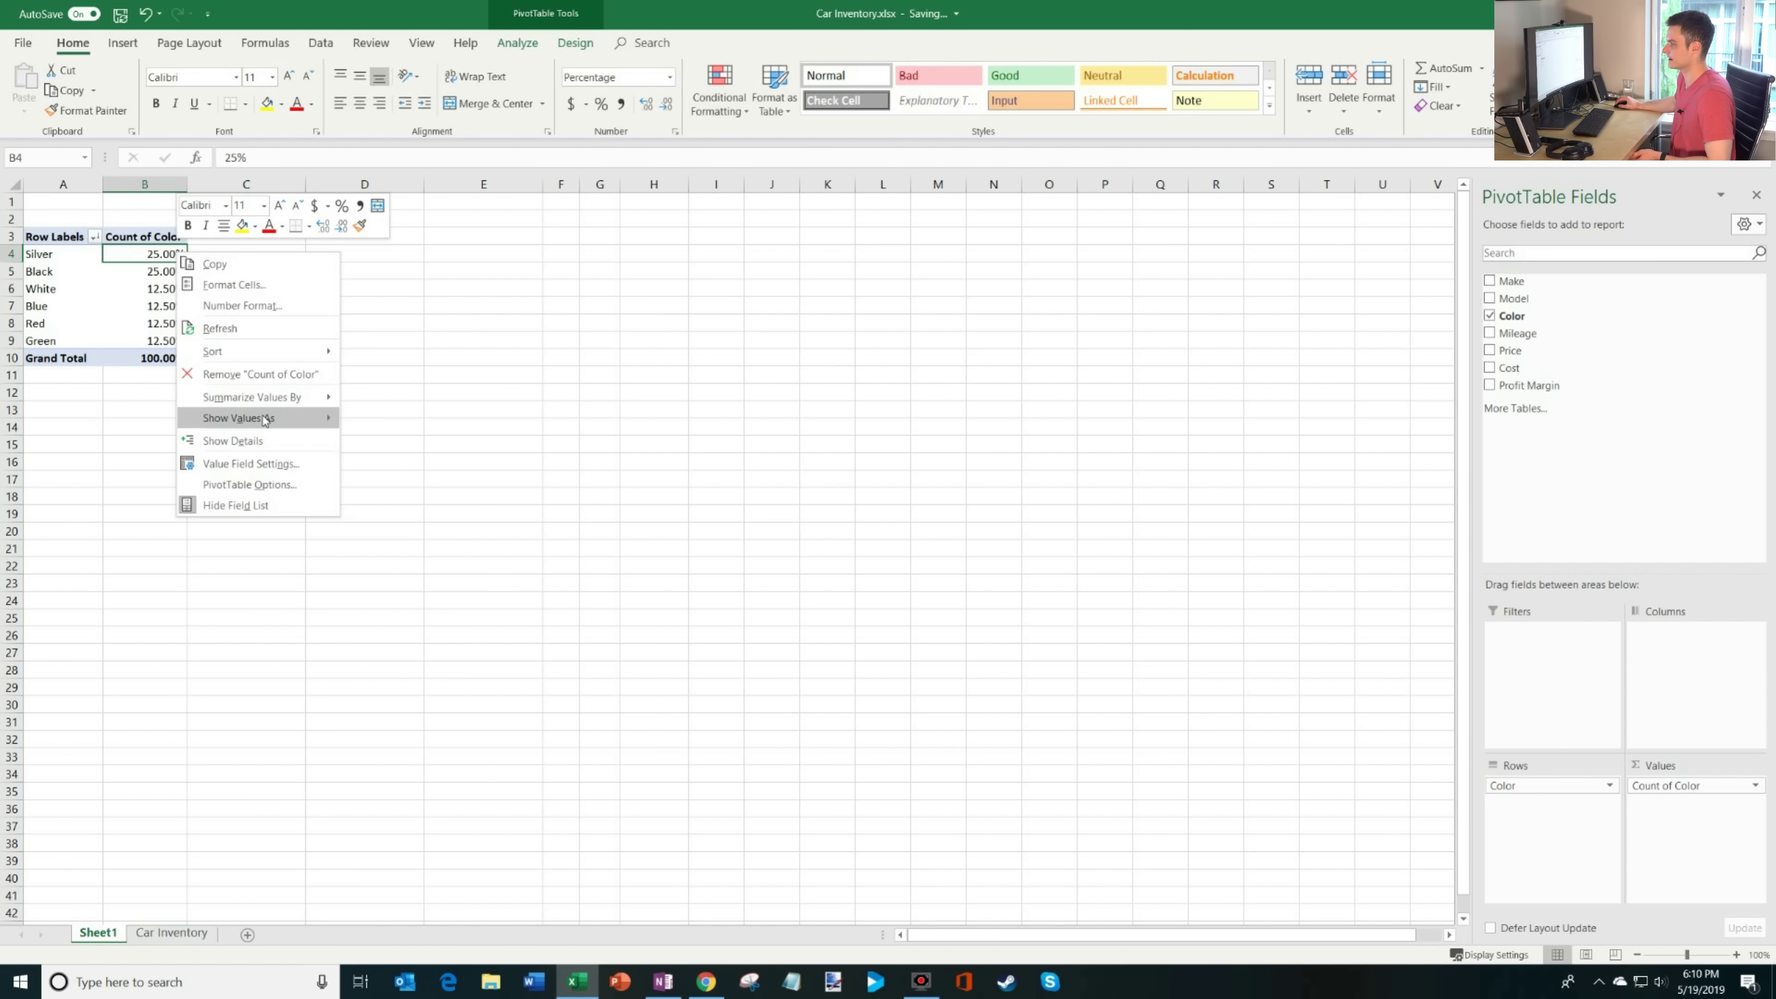
mouse_move(265, 420)
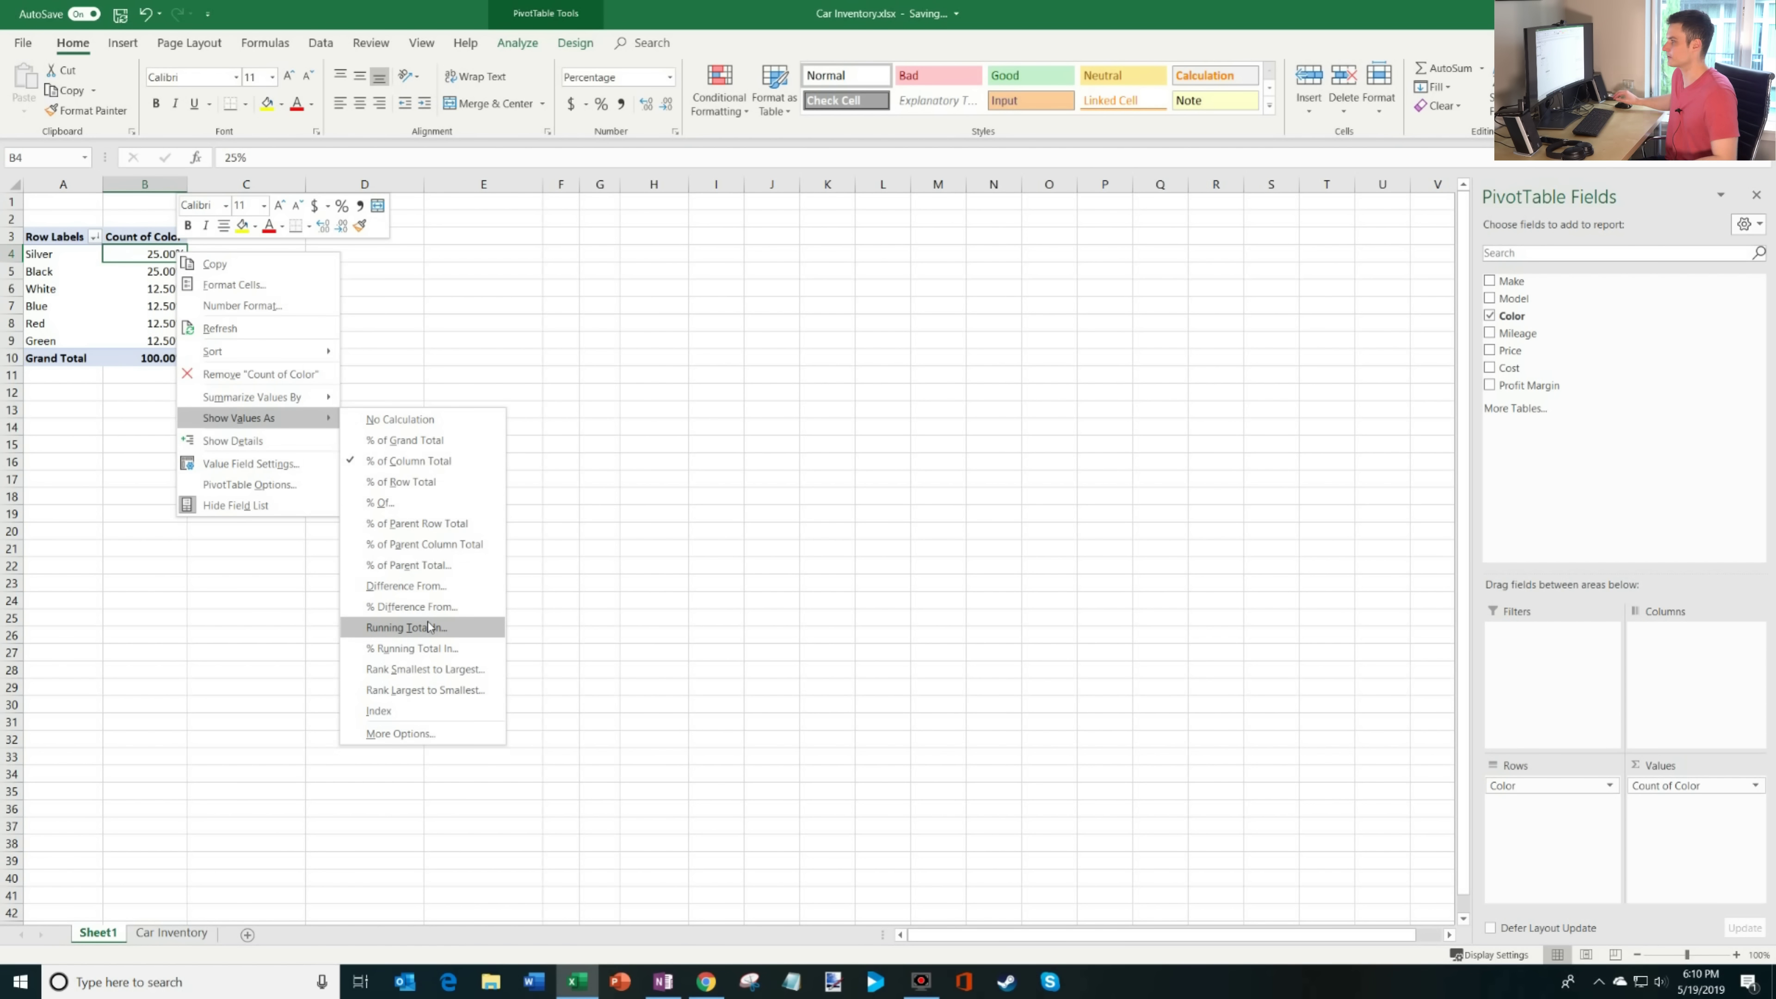
left_click(399, 419)
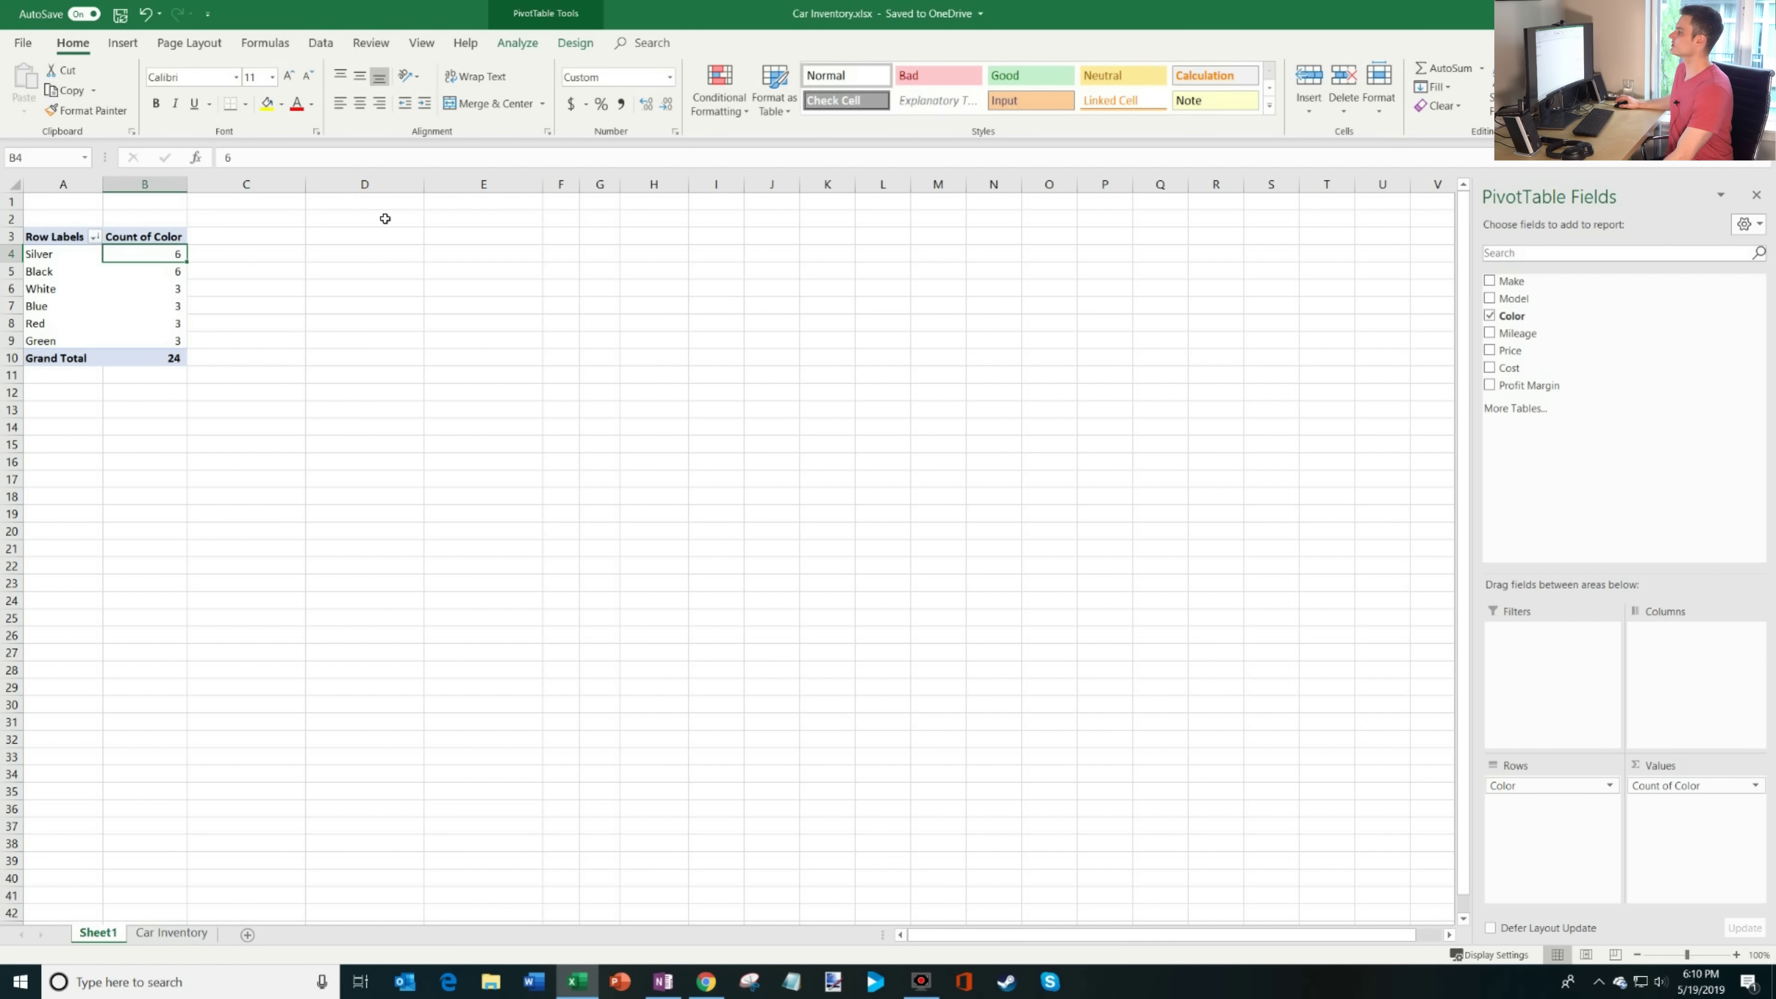
Insert a clustered column PivotChart, enlarge it to about 4.4 by 7.89 inches, and add Make above Color.
left_click(538, 45)
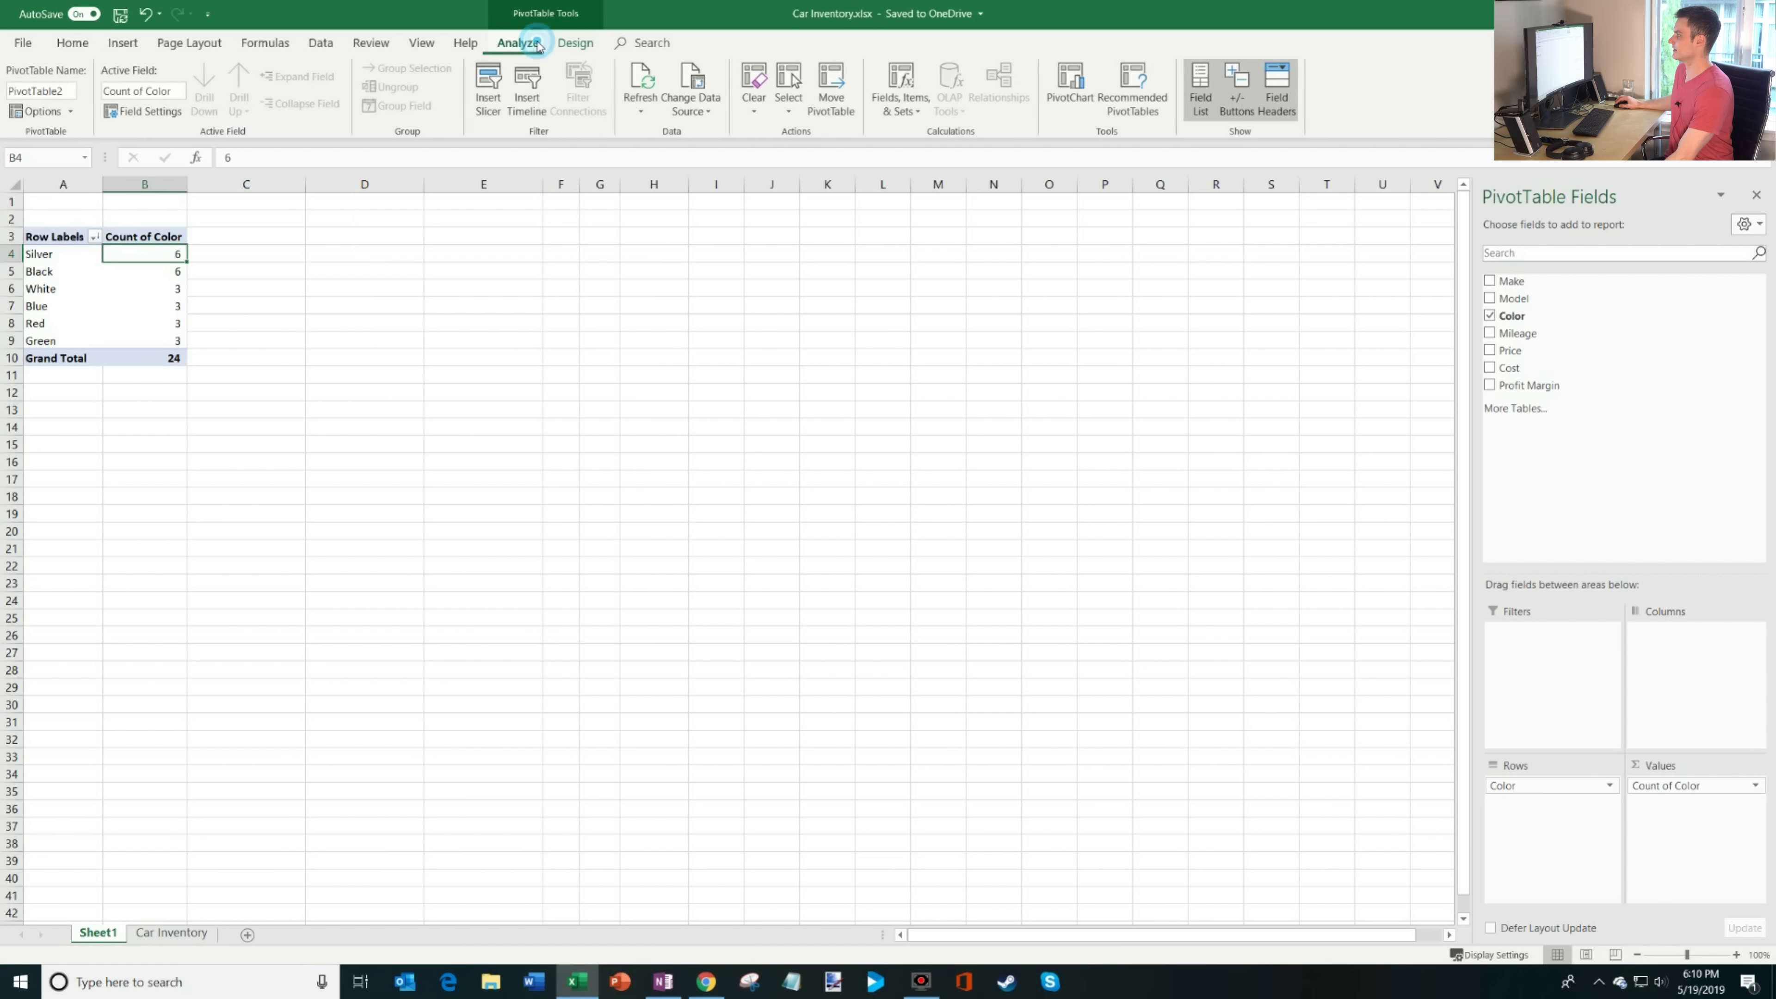
left_click(1072, 105)
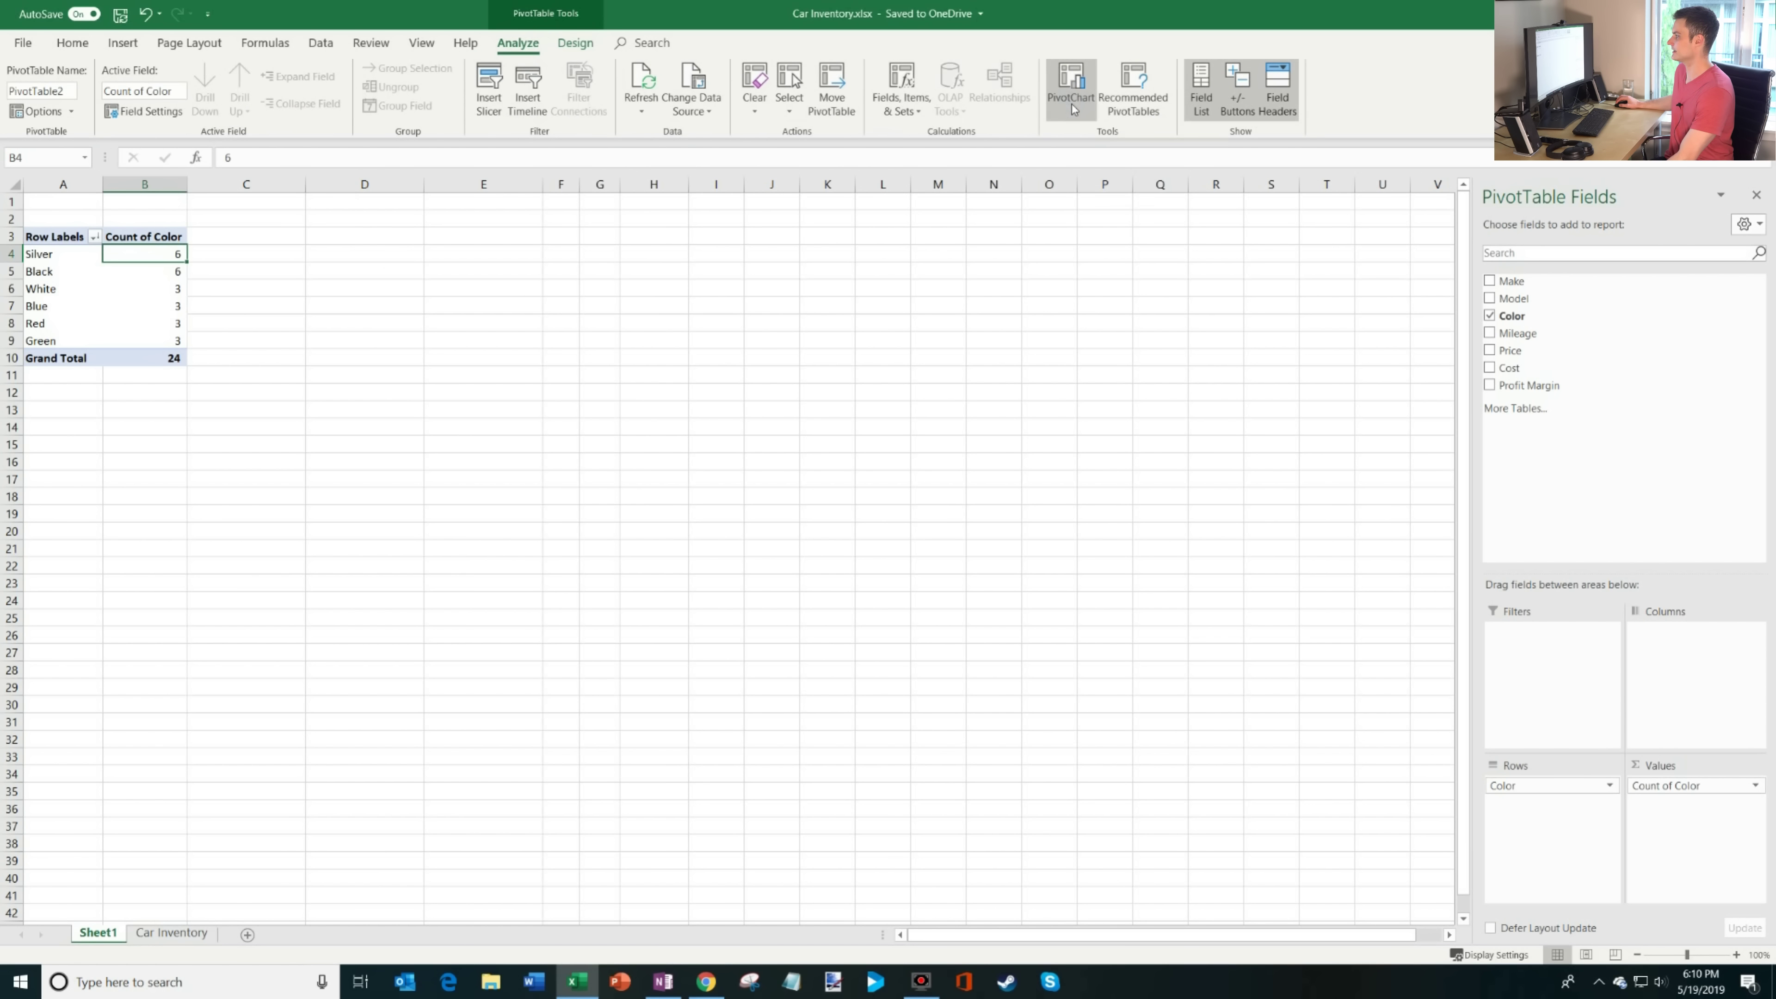
left_click(755, 301)
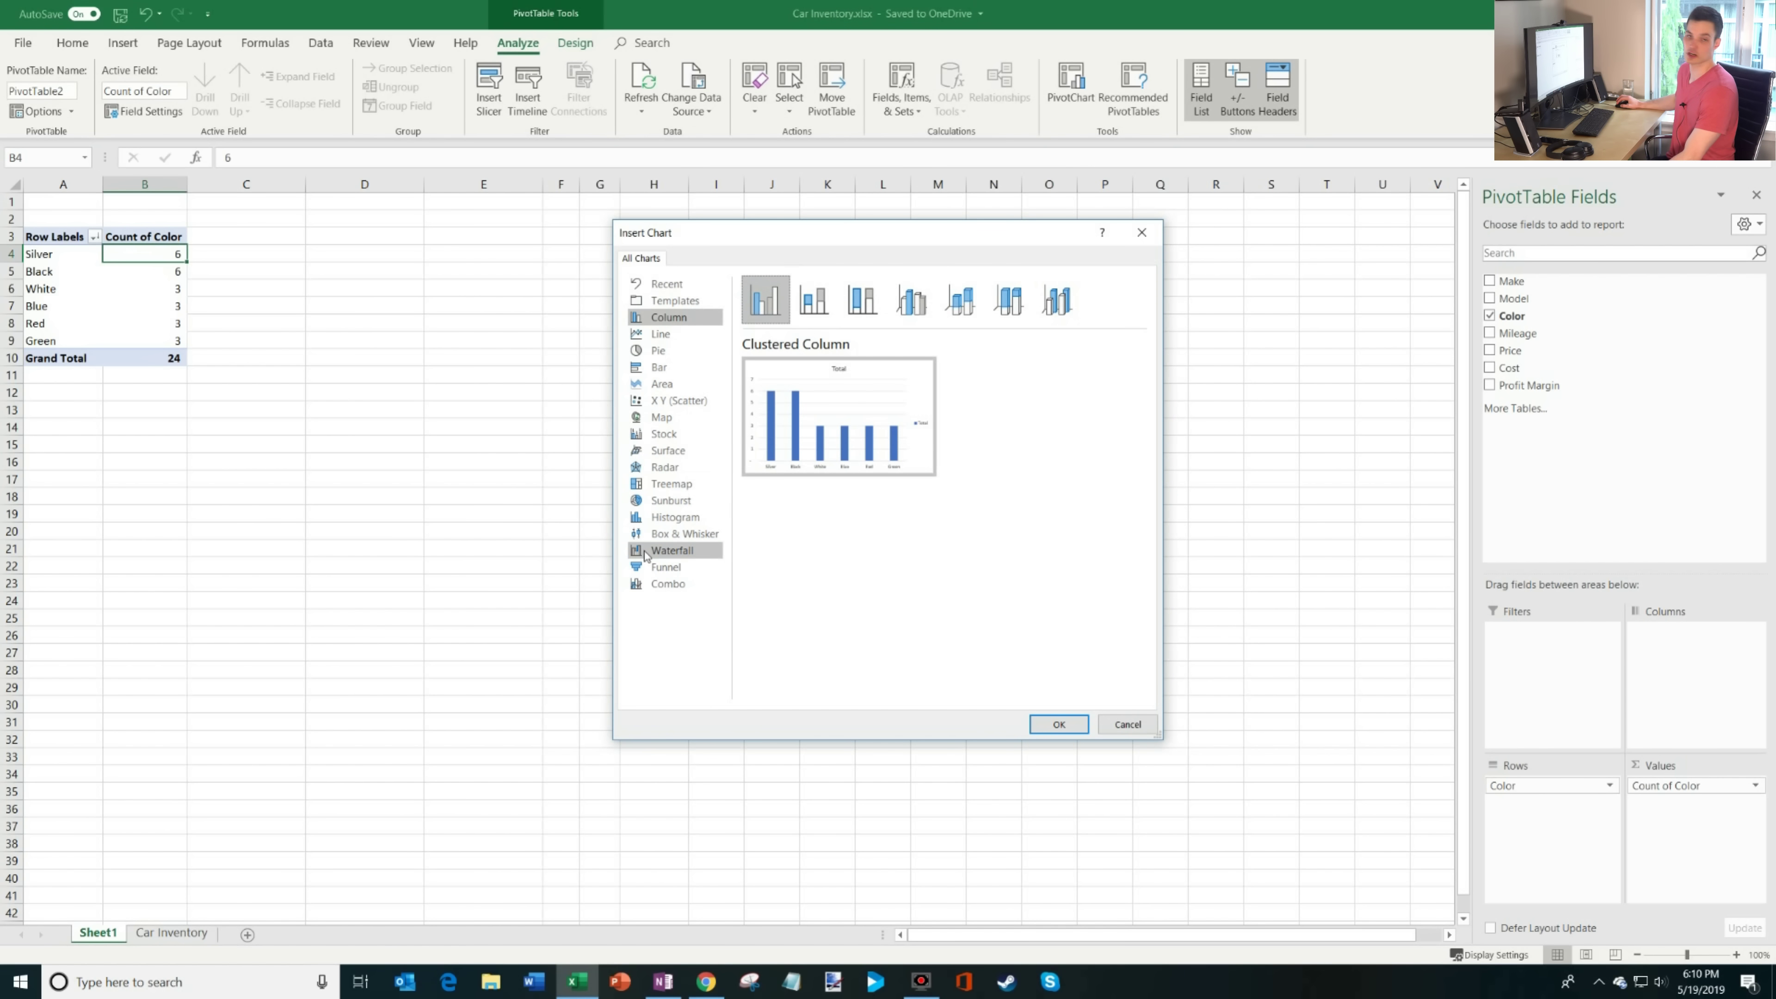
left_click(1059, 724)
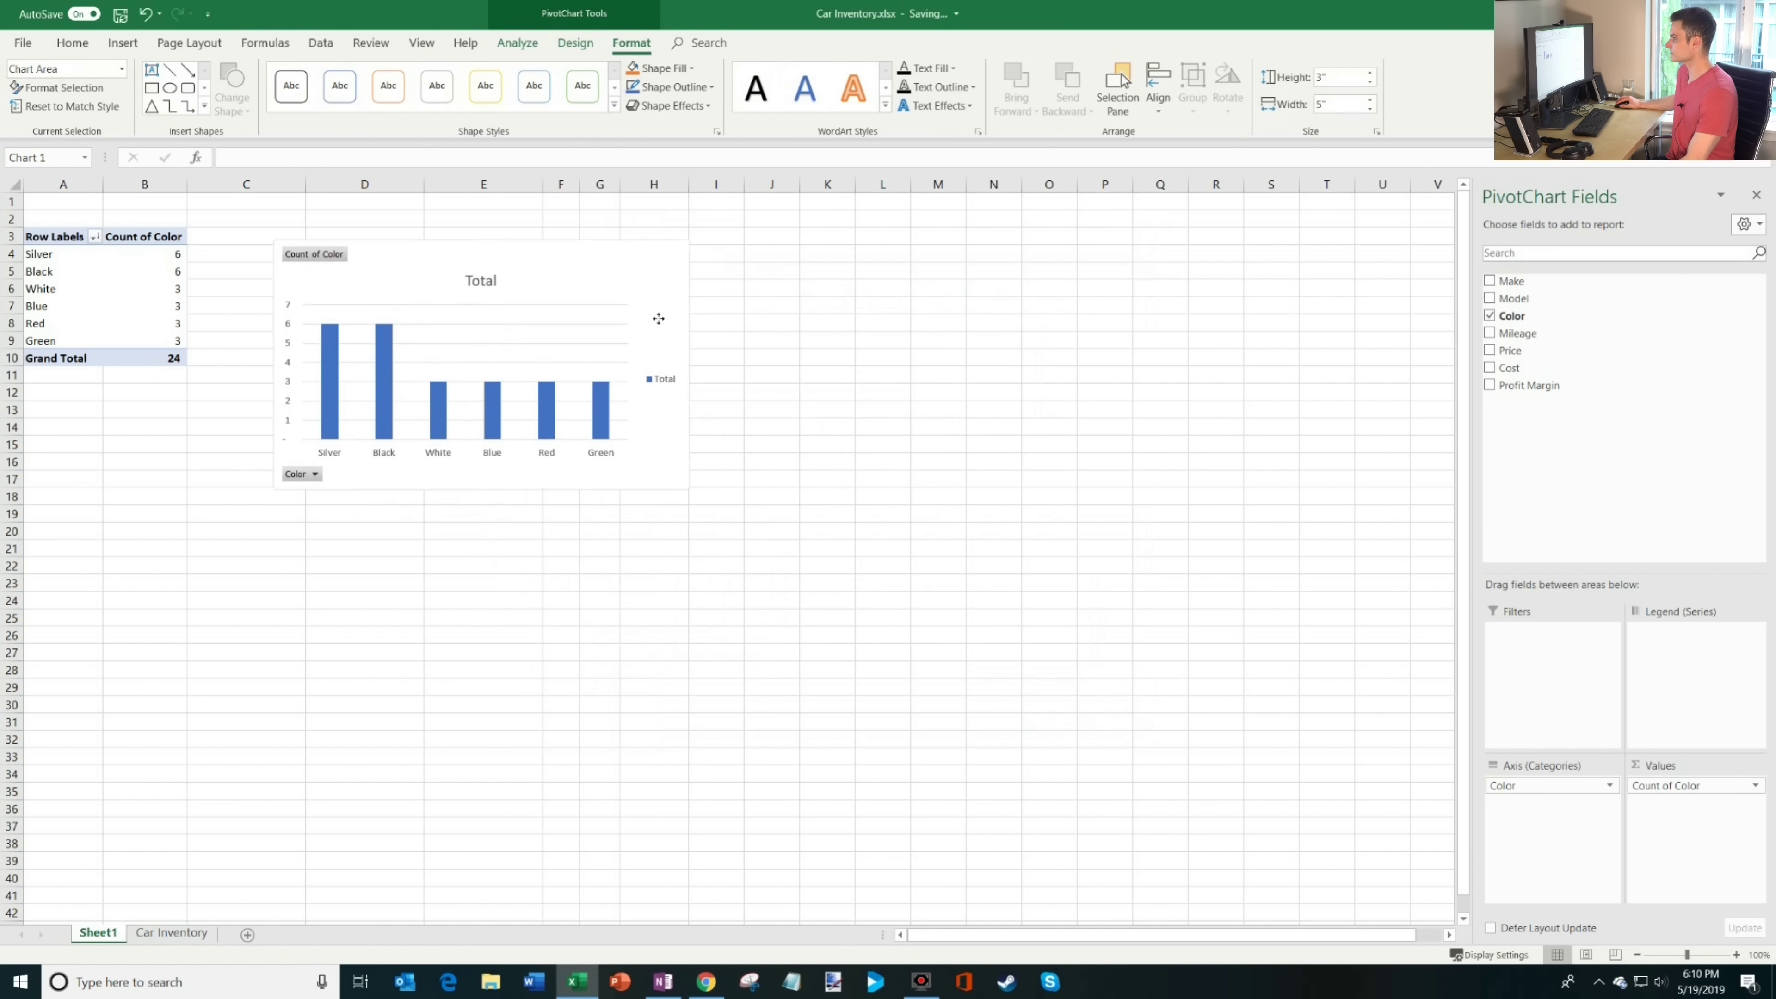
left_click_drag(682, 491, 923, 607)
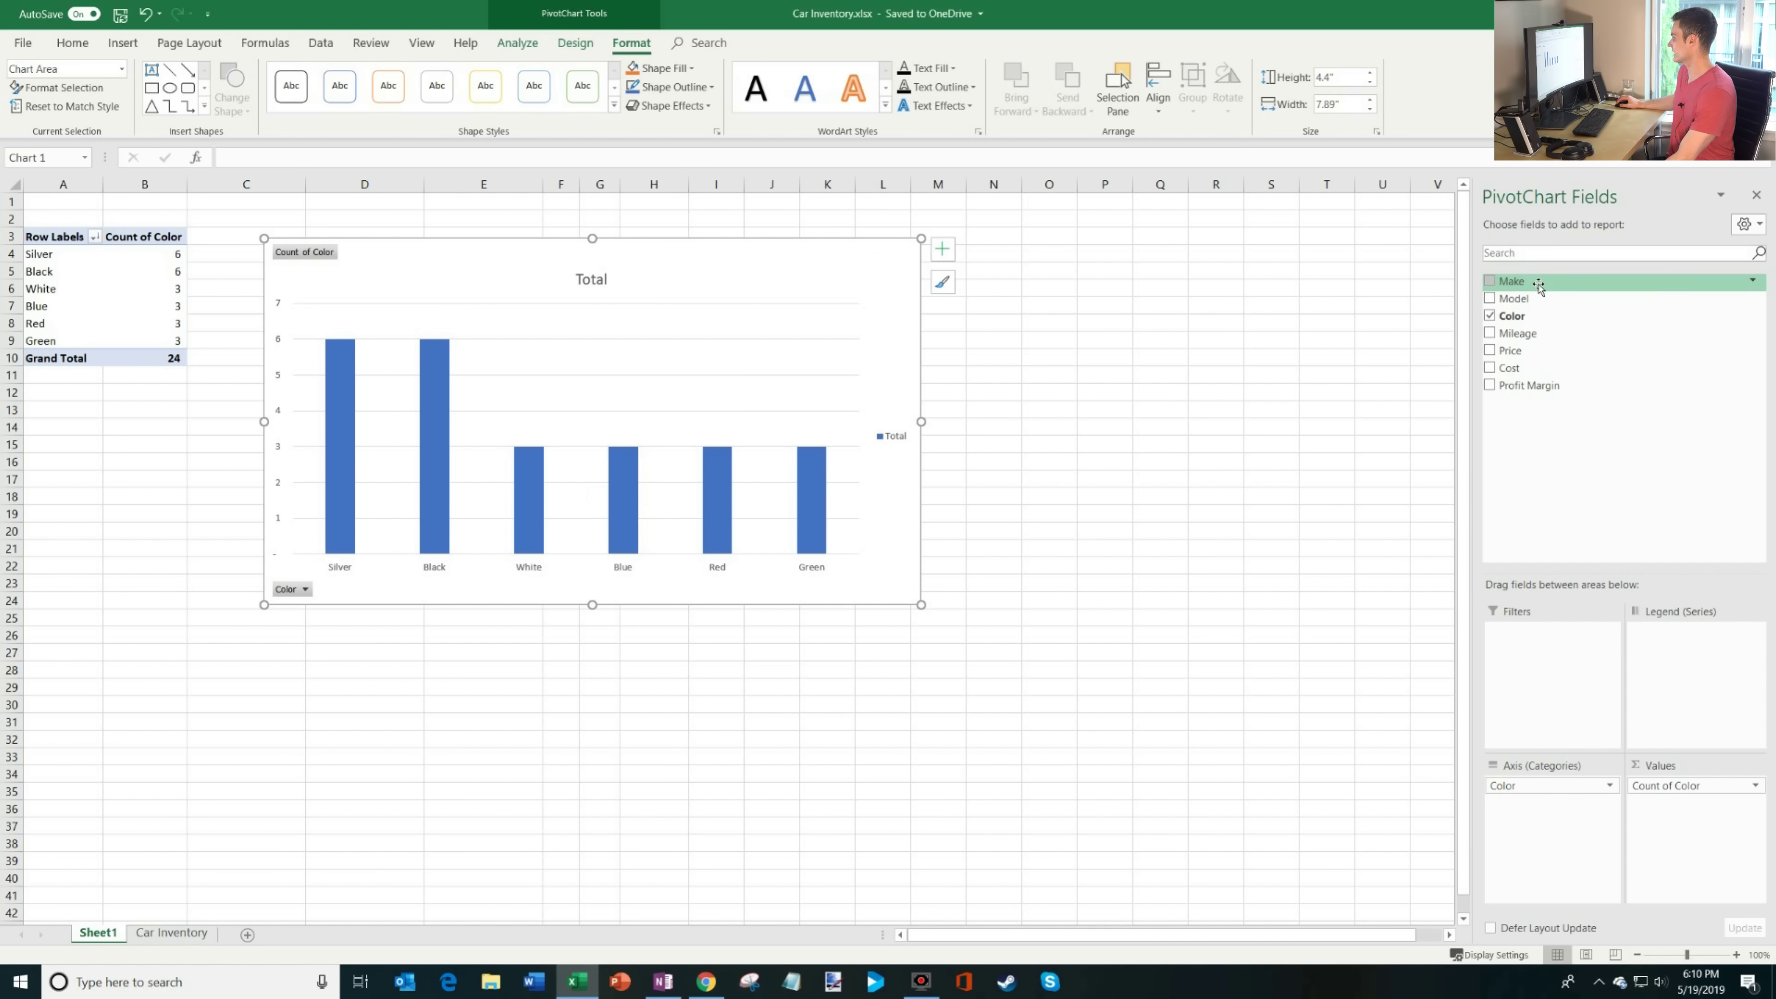
left_click_drag(1538, 287, 1569, 804)
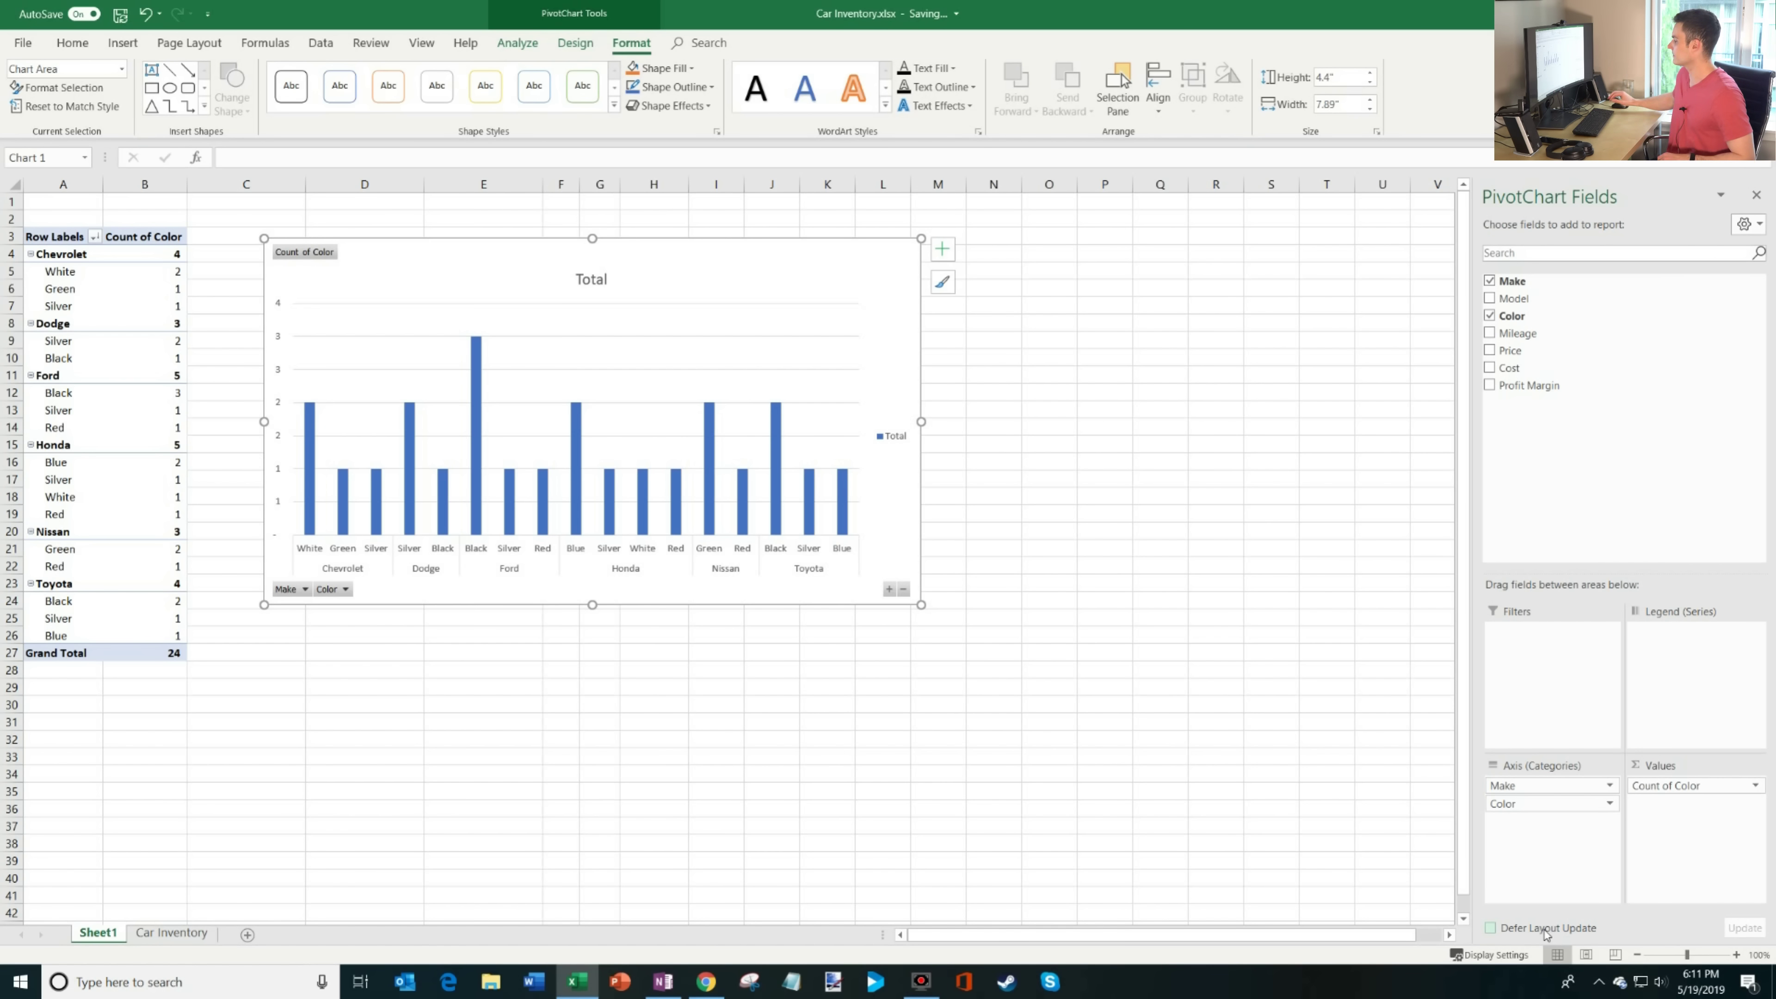
With Defer Layout Update on, remove Color from Axis (Categories) and update, leaving counts per make.
left_click(1546, 933)
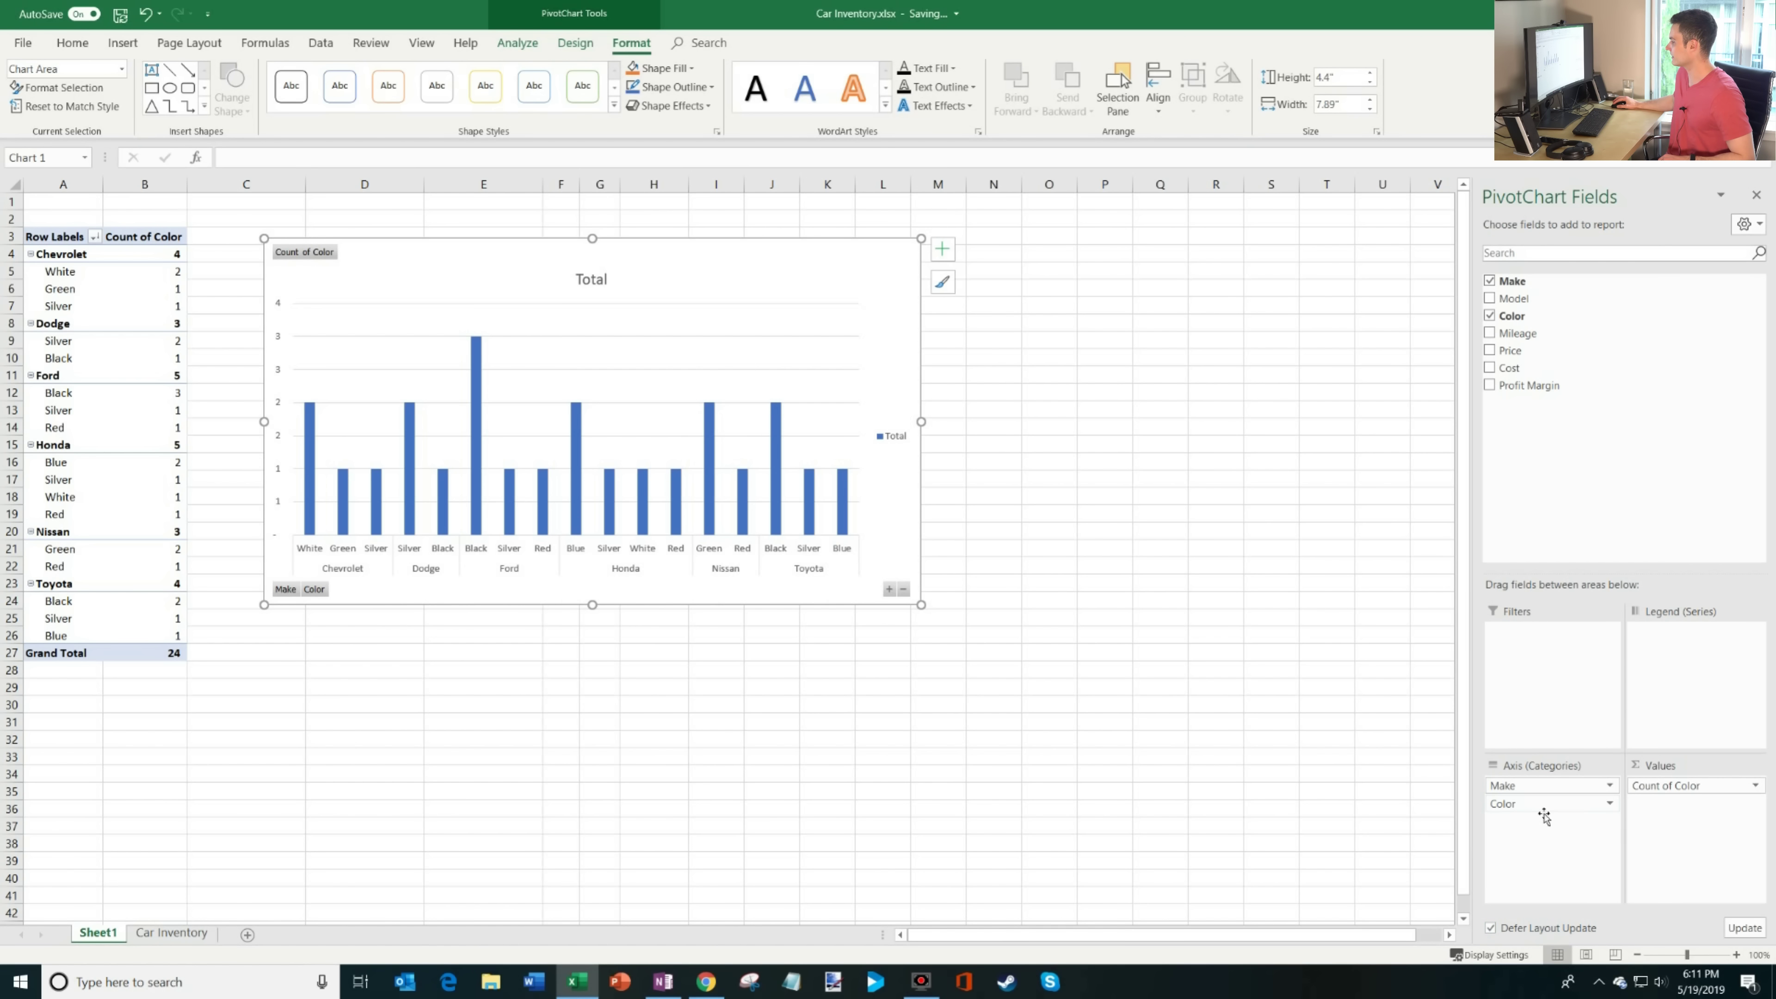
left_click_drag(1545, 804, 1424, 730)
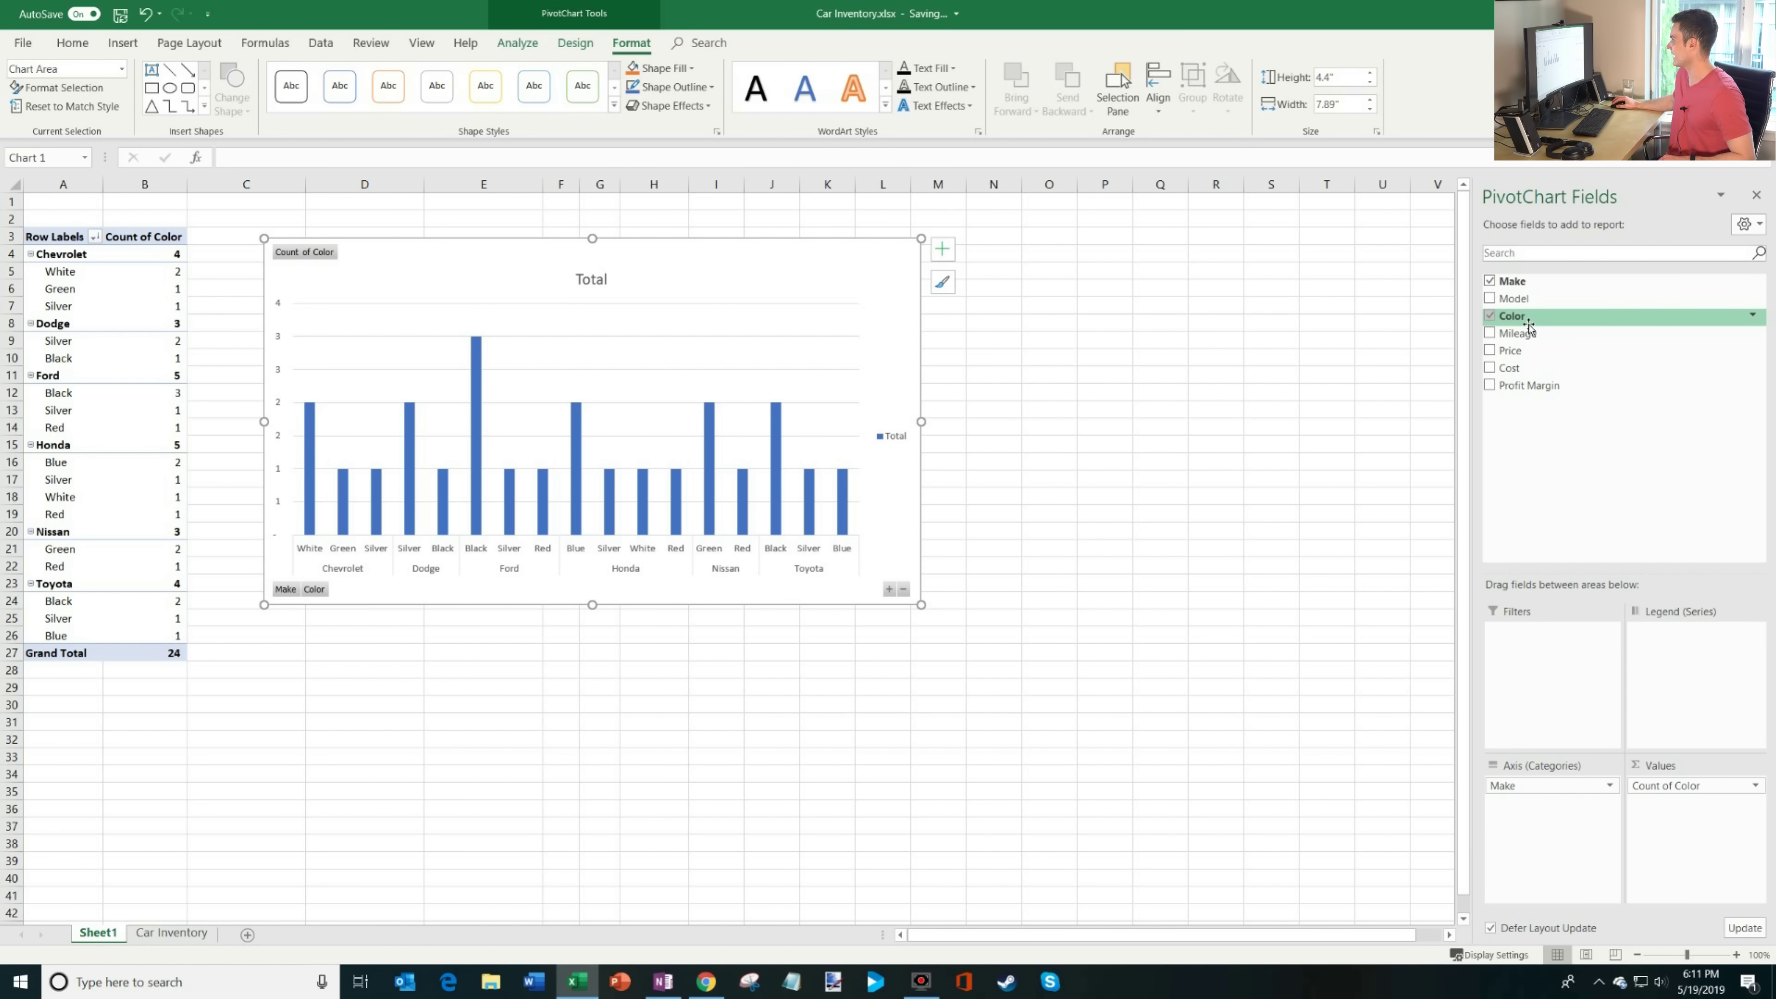
left_click_drag(1512, 316, 1555, 887)
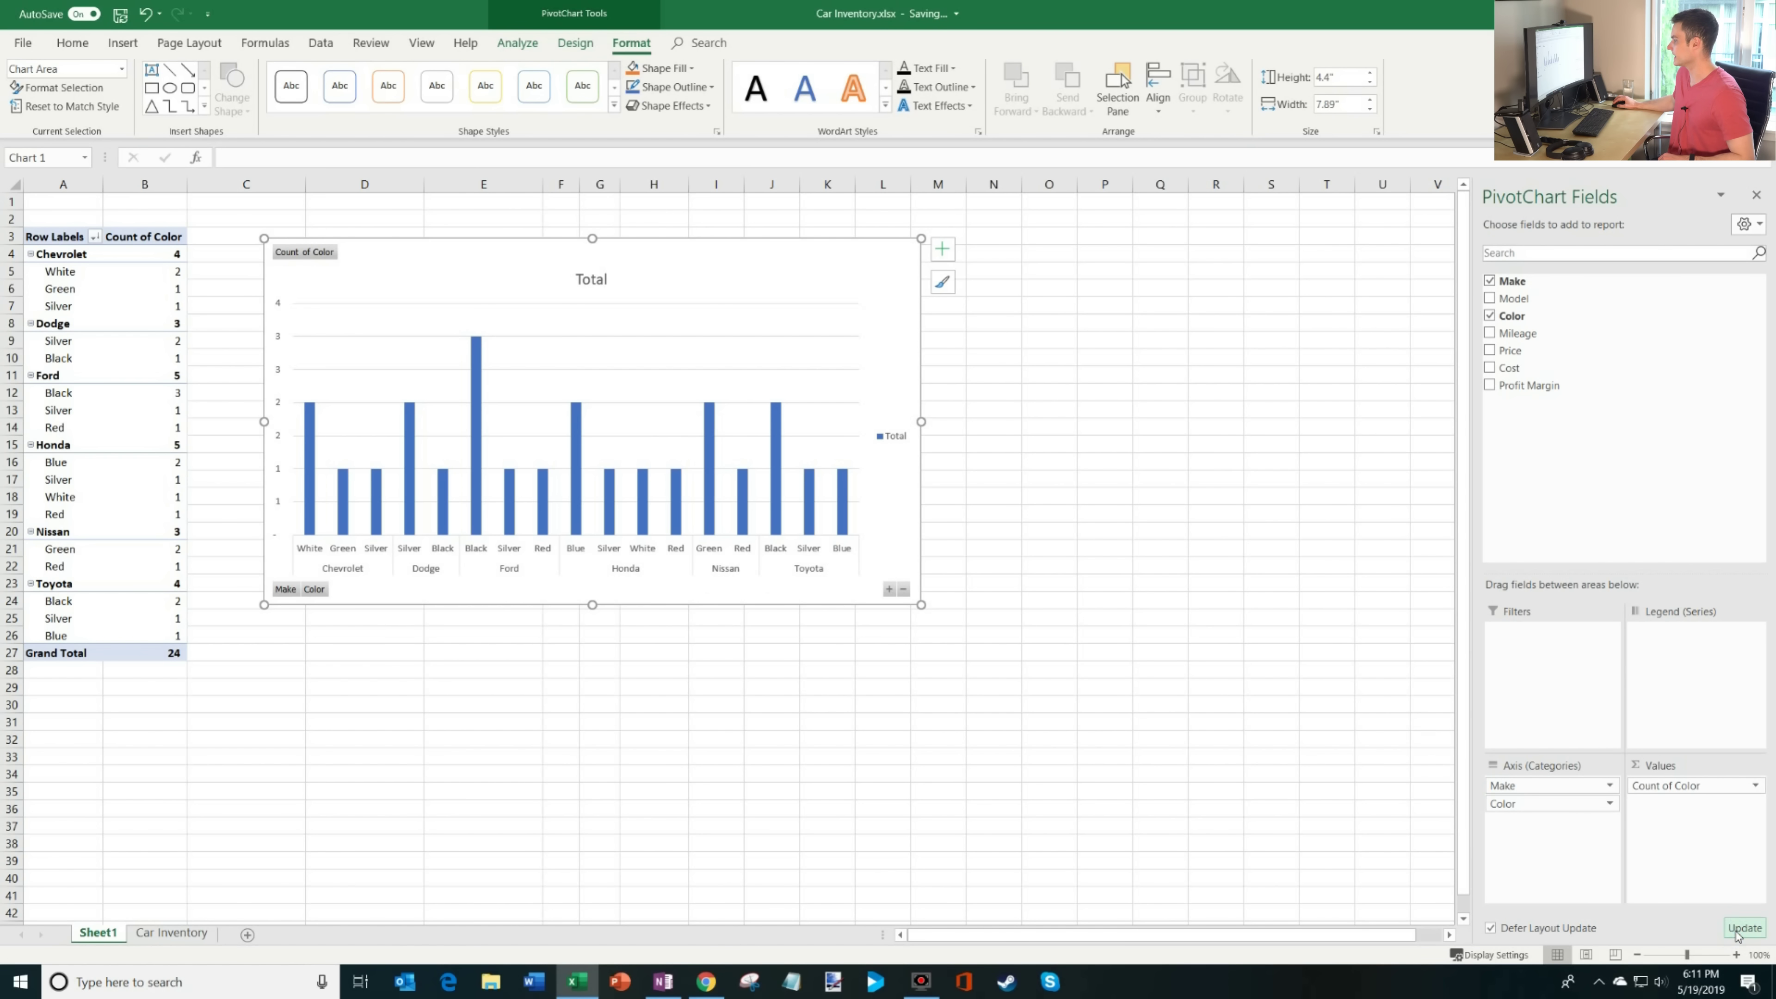
left_click_drag(1536, 804, 1551, 876)
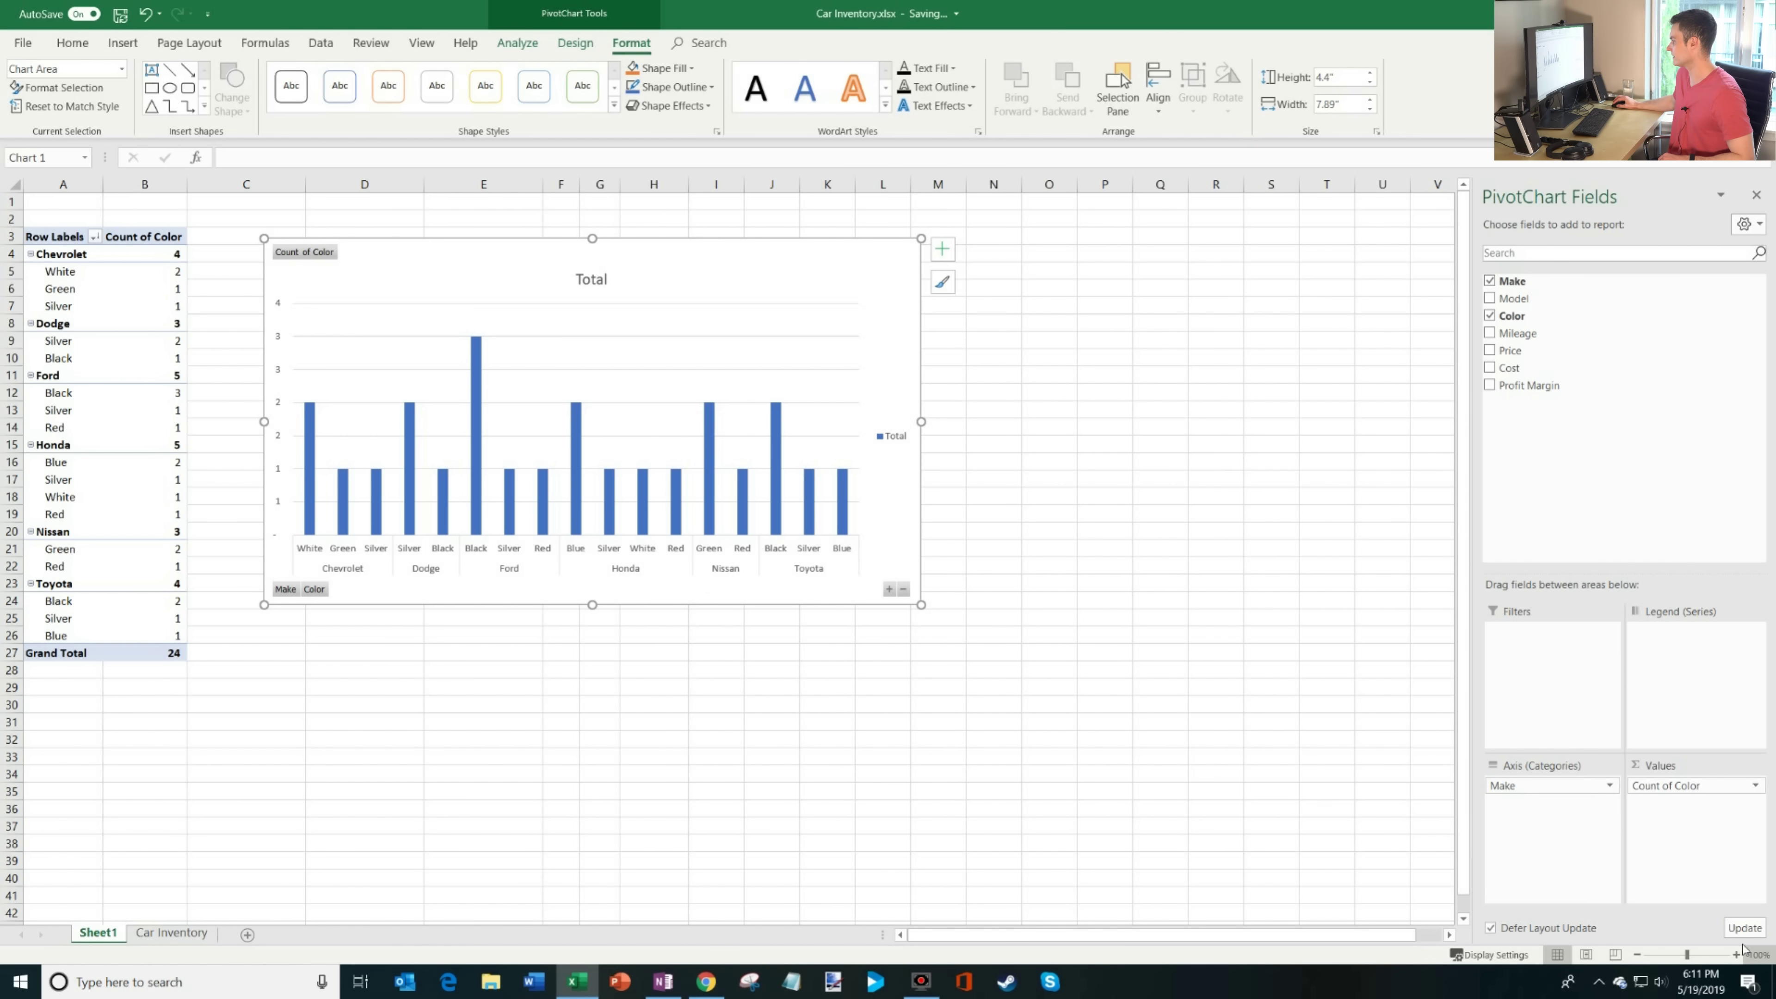
left_click(1744, 929)
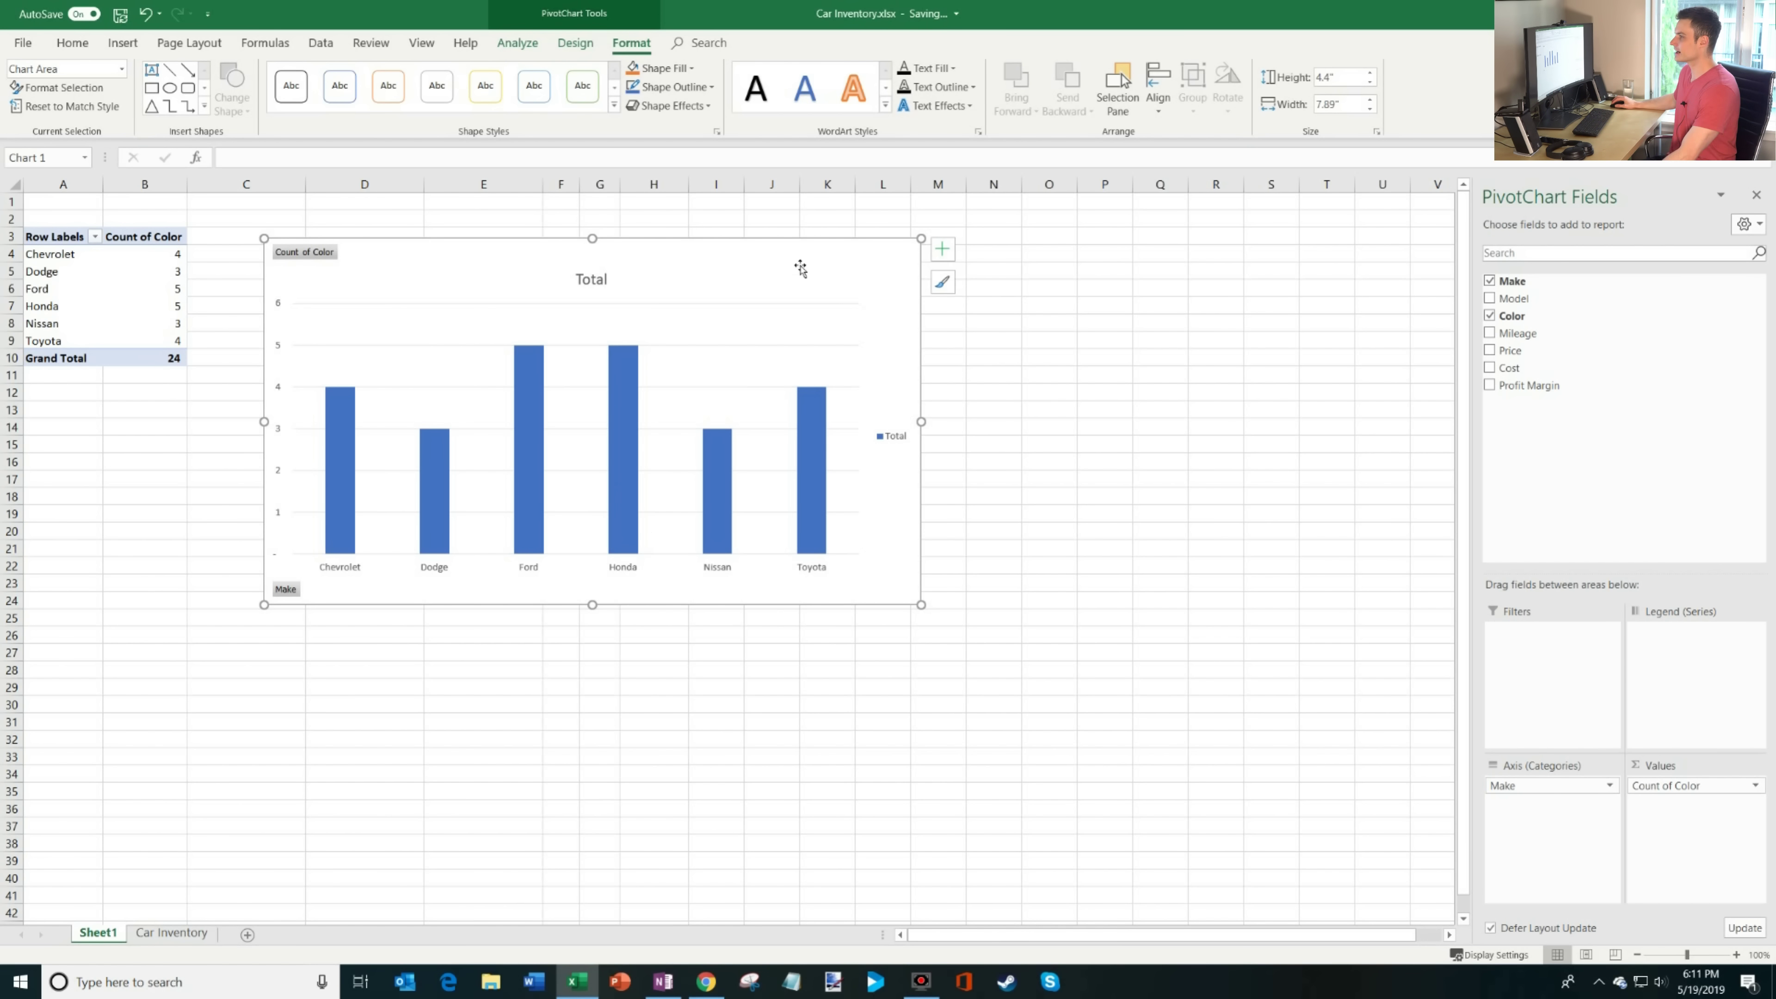
Nudge the PivotChart up and left, then switch to Chrome showing the Office.com home page.
left_click_drag(798, 266, 756, 255)
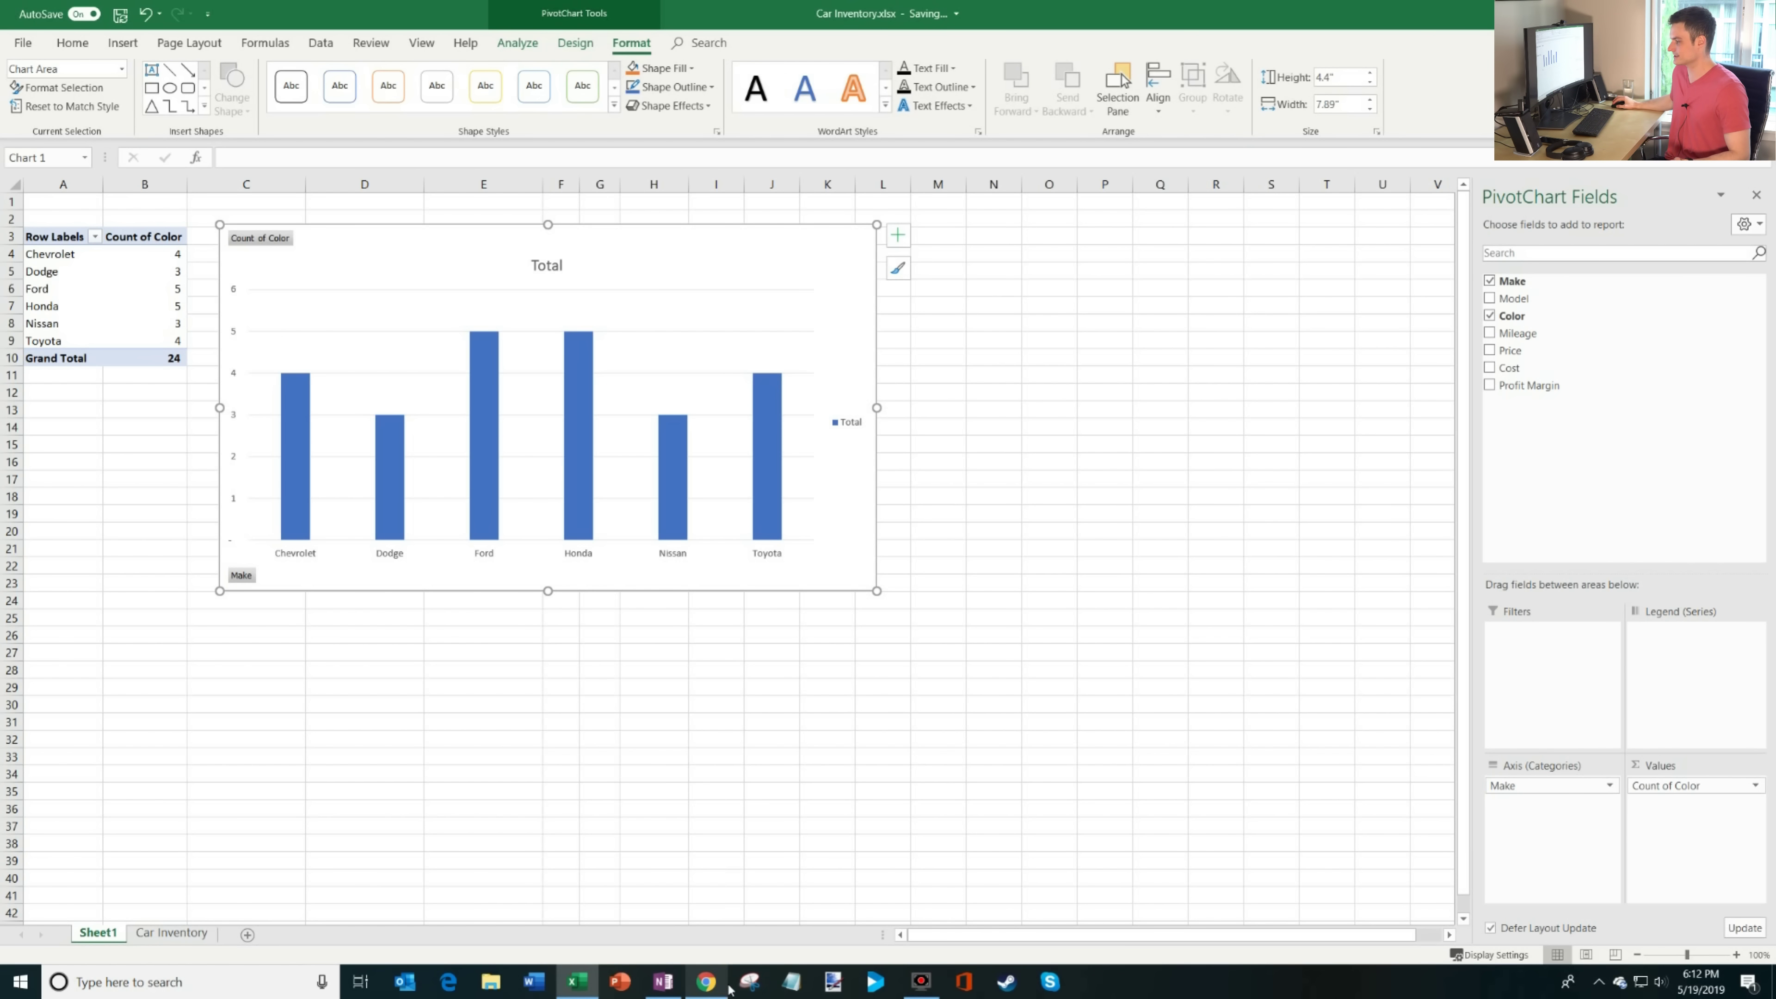
left_click(706, 982)
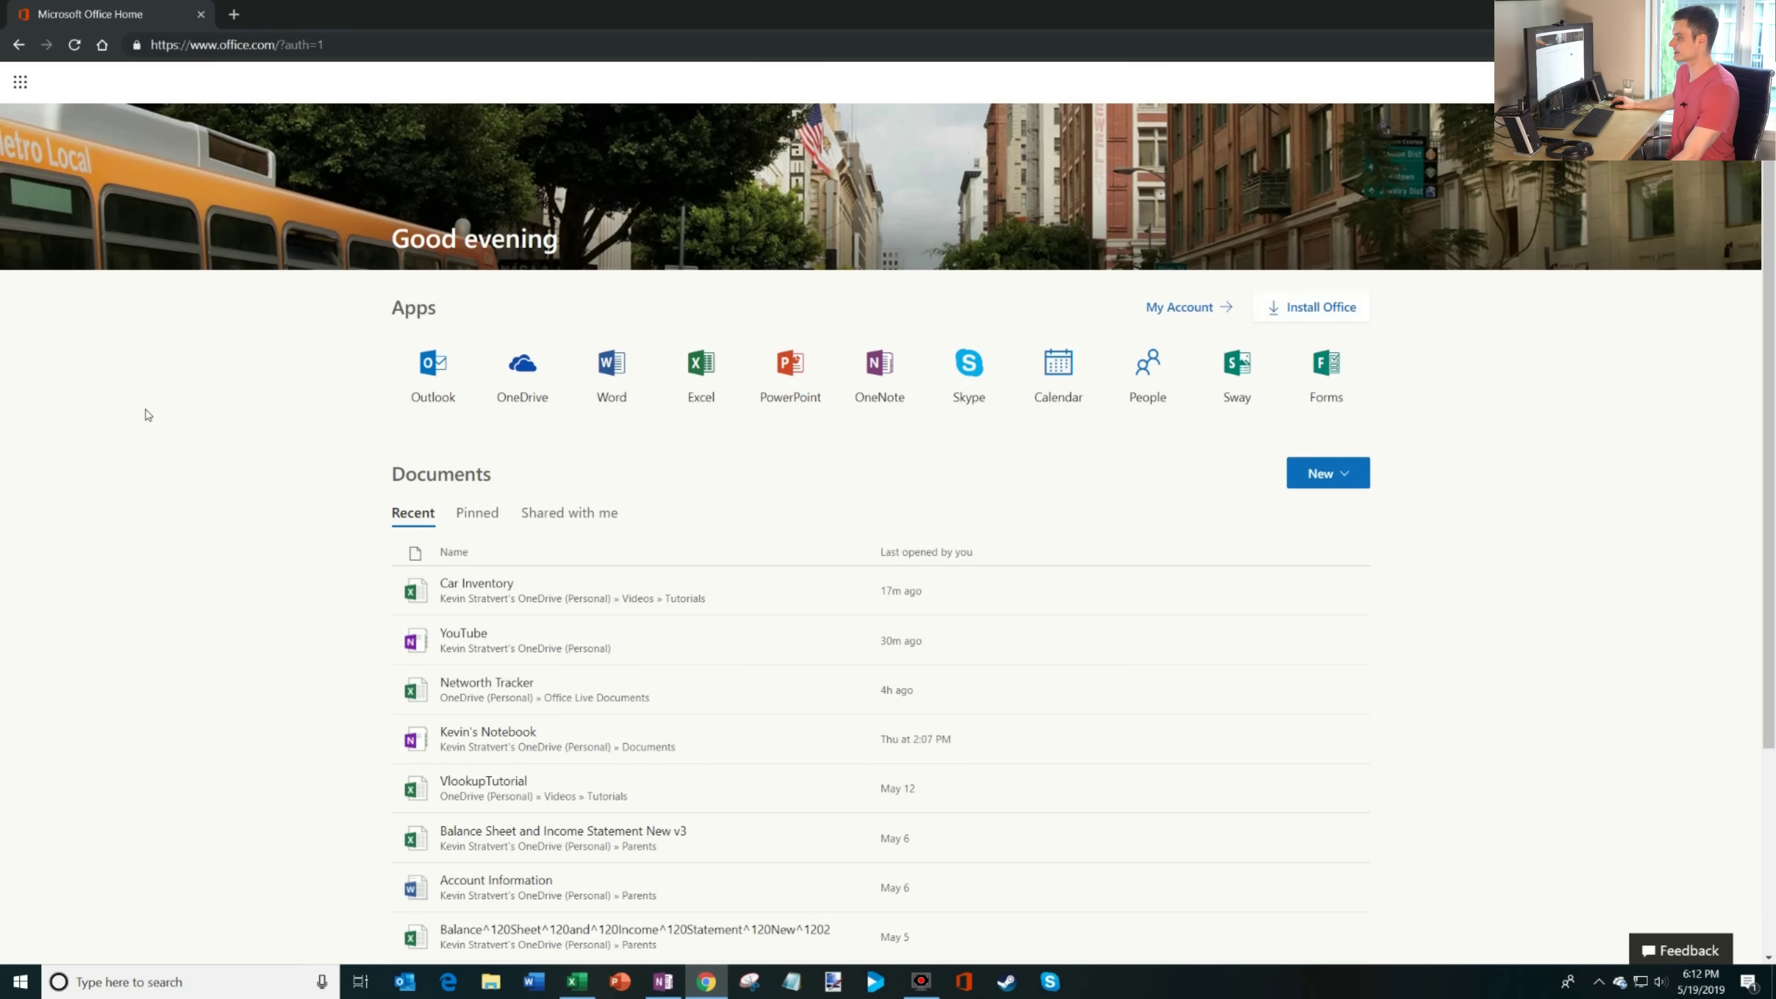
Open the Car Inventory workbook in Excel Online from Office.com's recent documents.
scroll(210, 454, "down", 1)
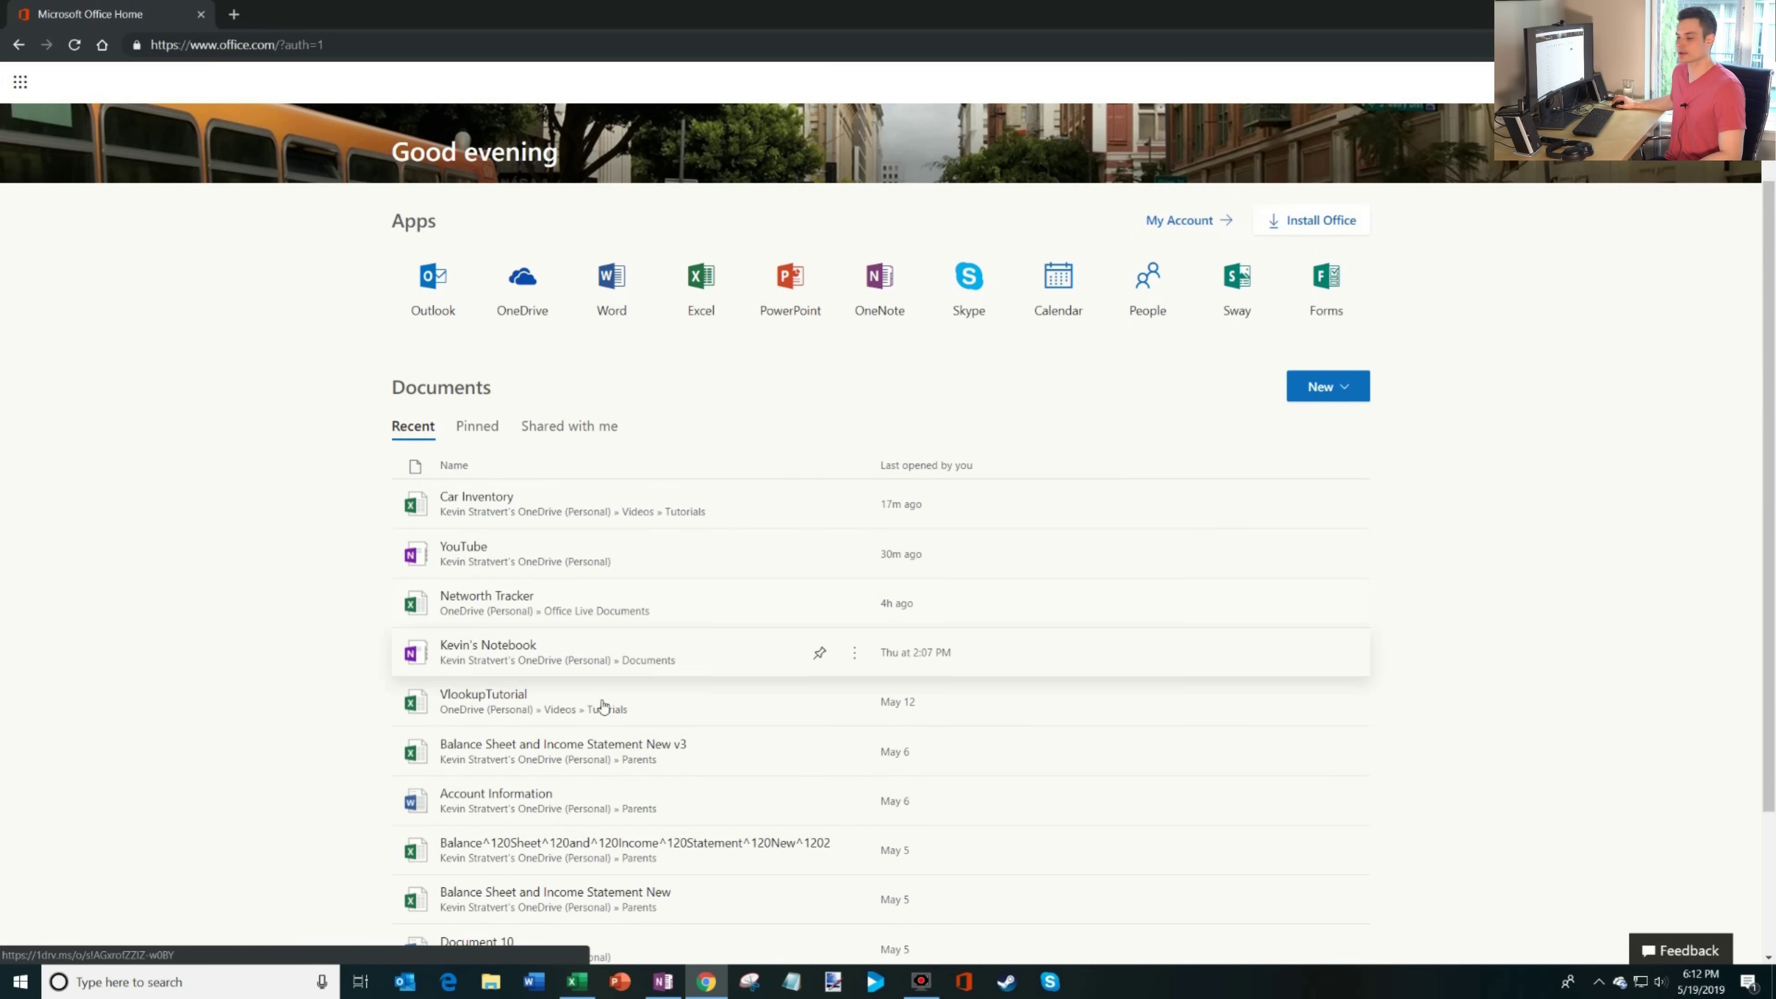
scroll(505, 498, "up", 1)
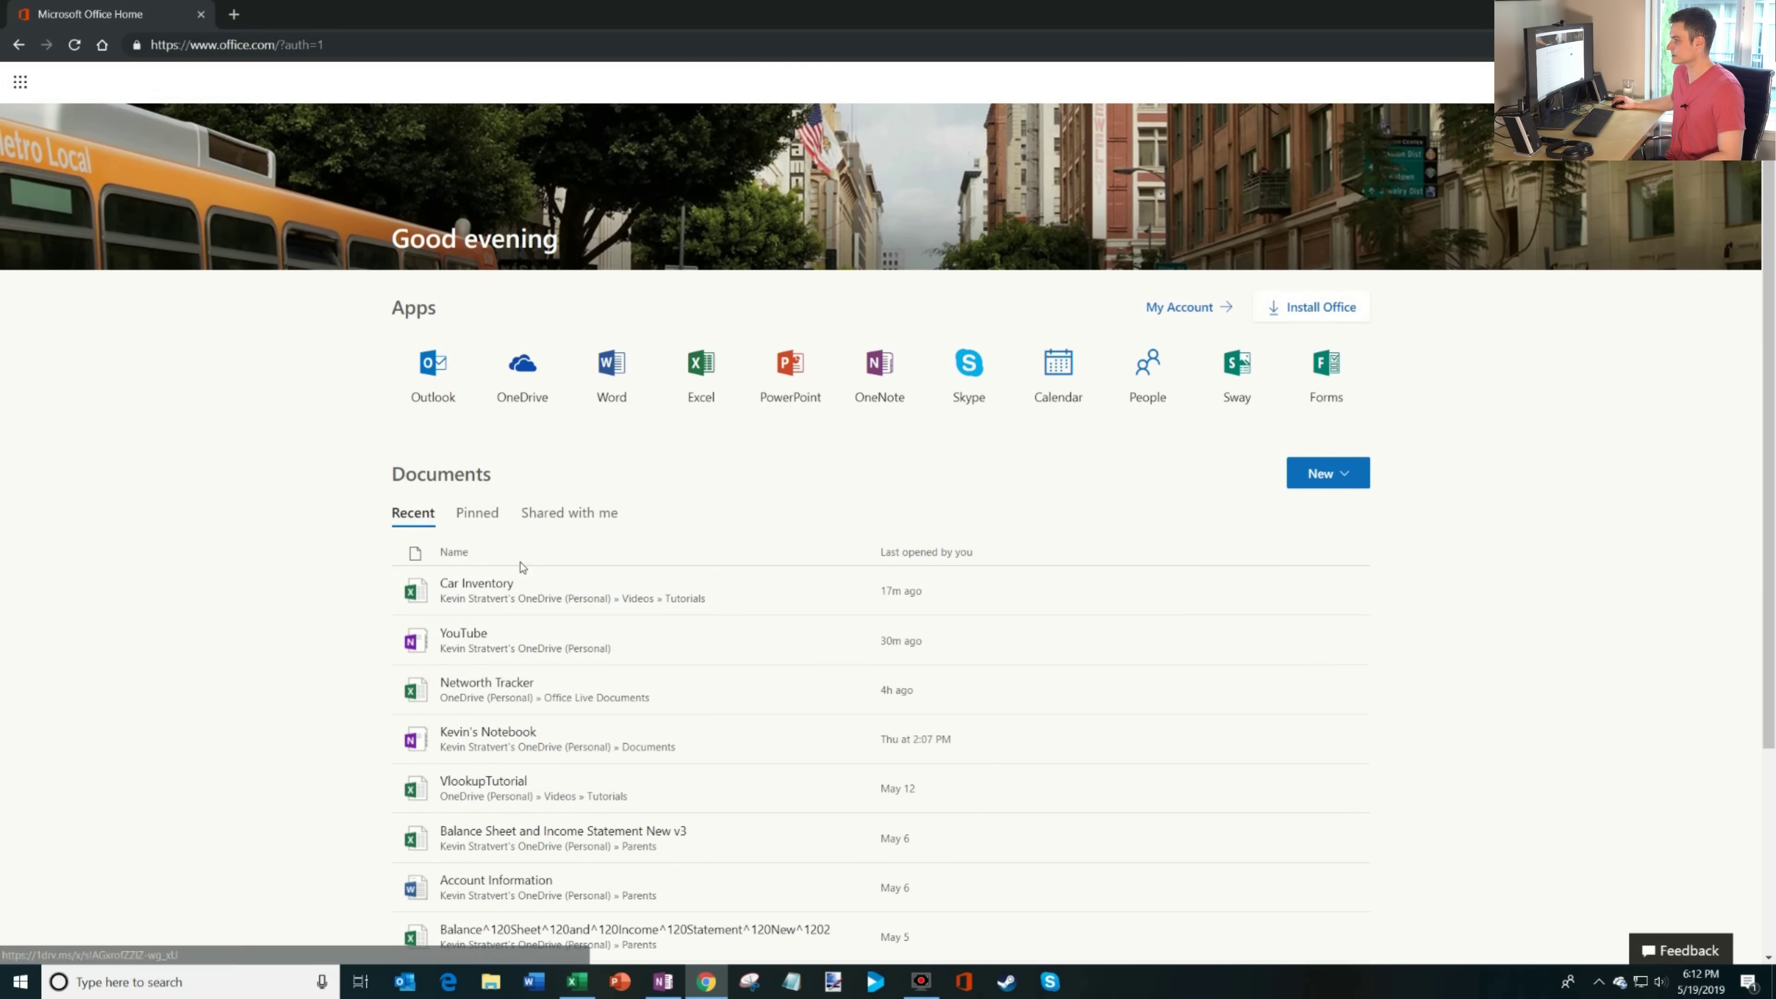
left_click(500, 588)
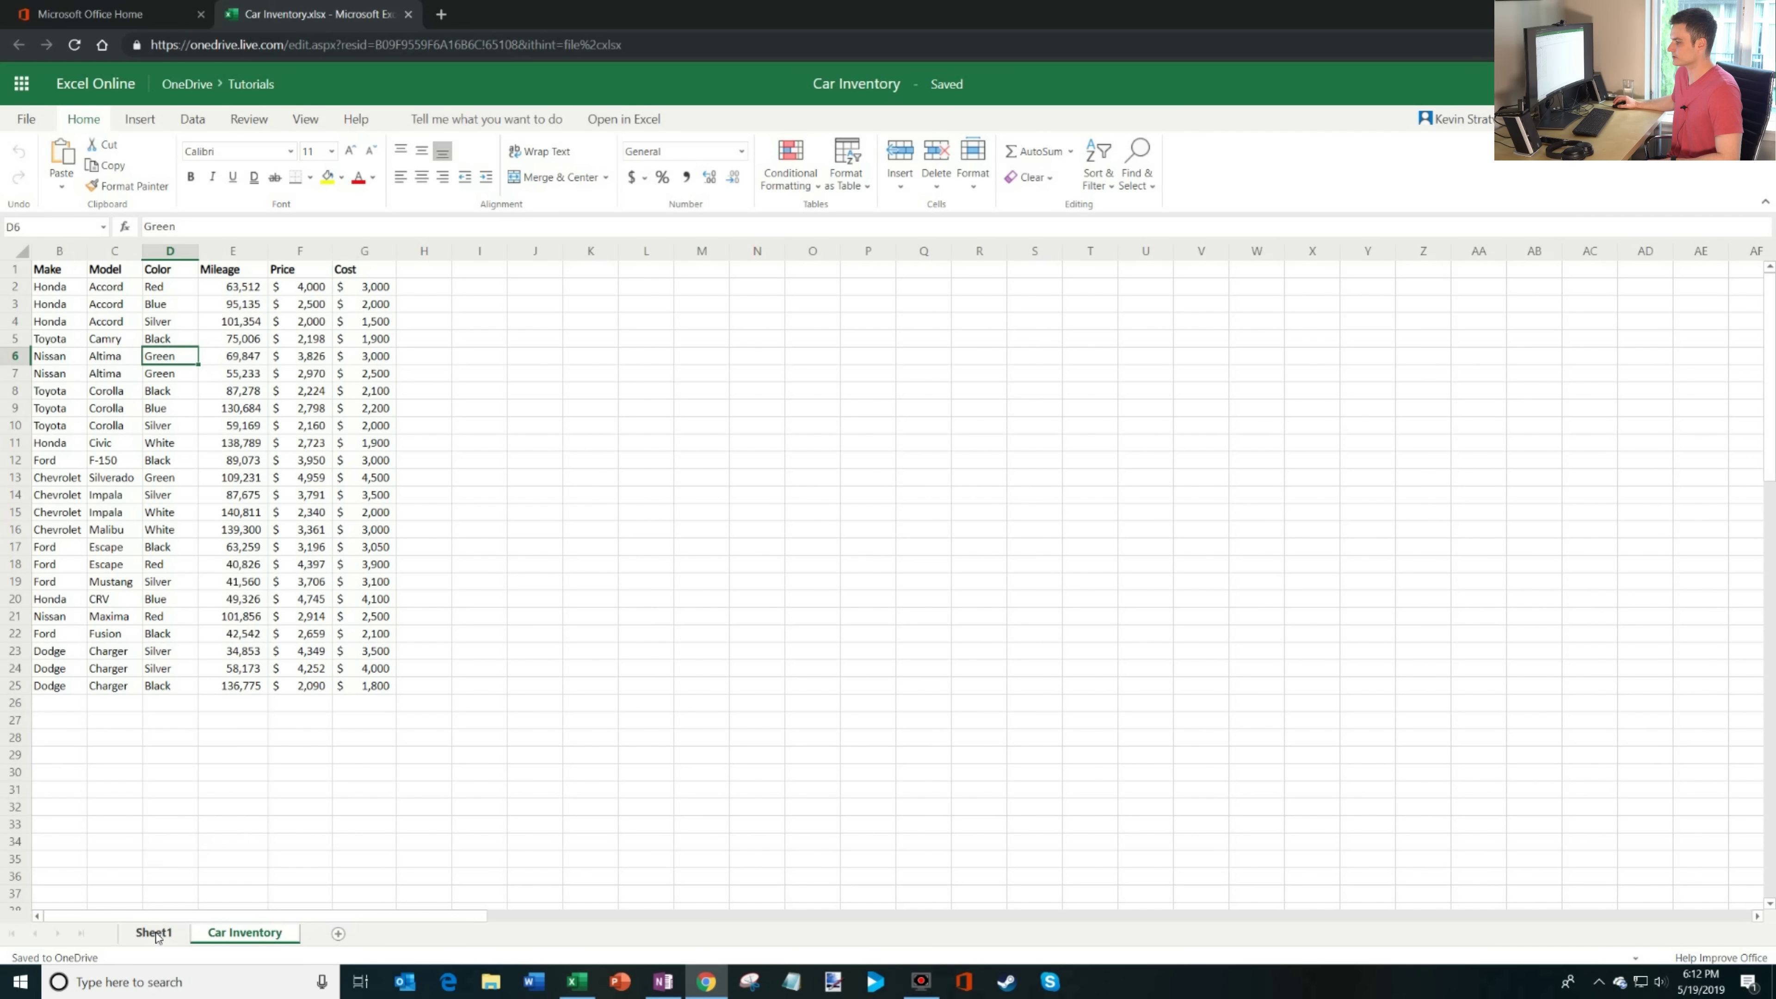
Browse the car data sheet and Sheet1, confirming the make-count pivot table and chart carried over.
left_click_drag(363, 696, 32, 268)
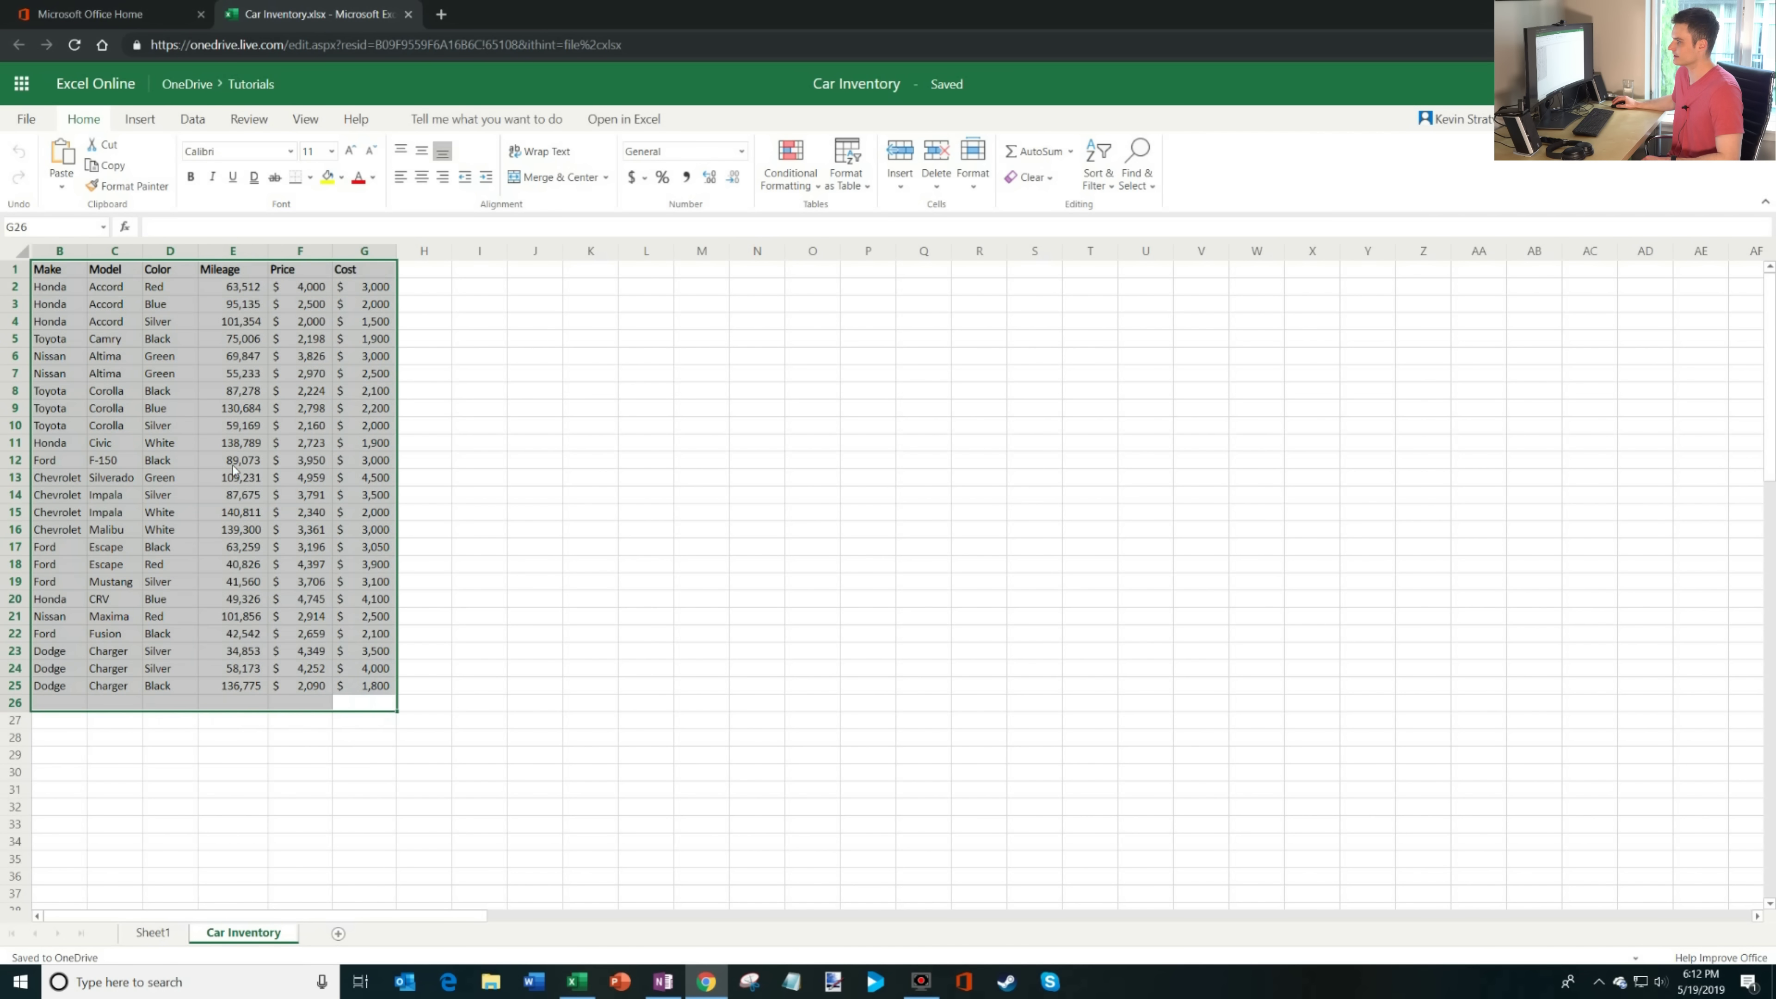
left_click(238, 466)
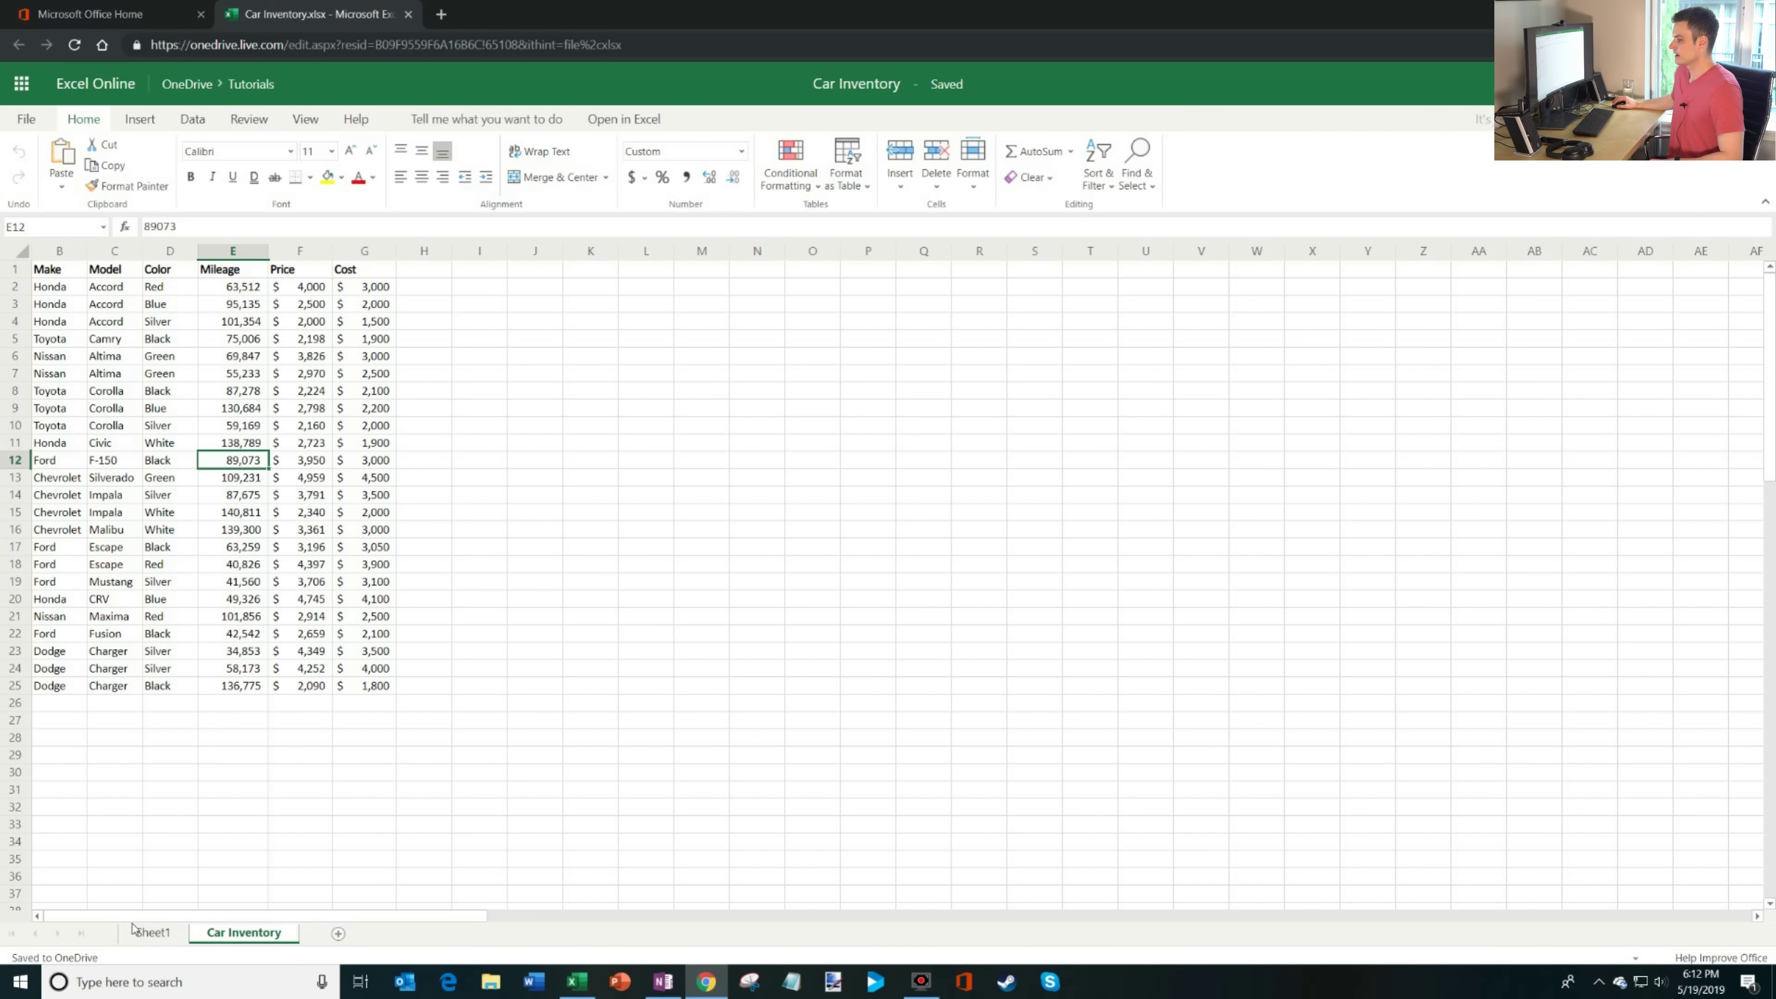
left_click(152, 932)
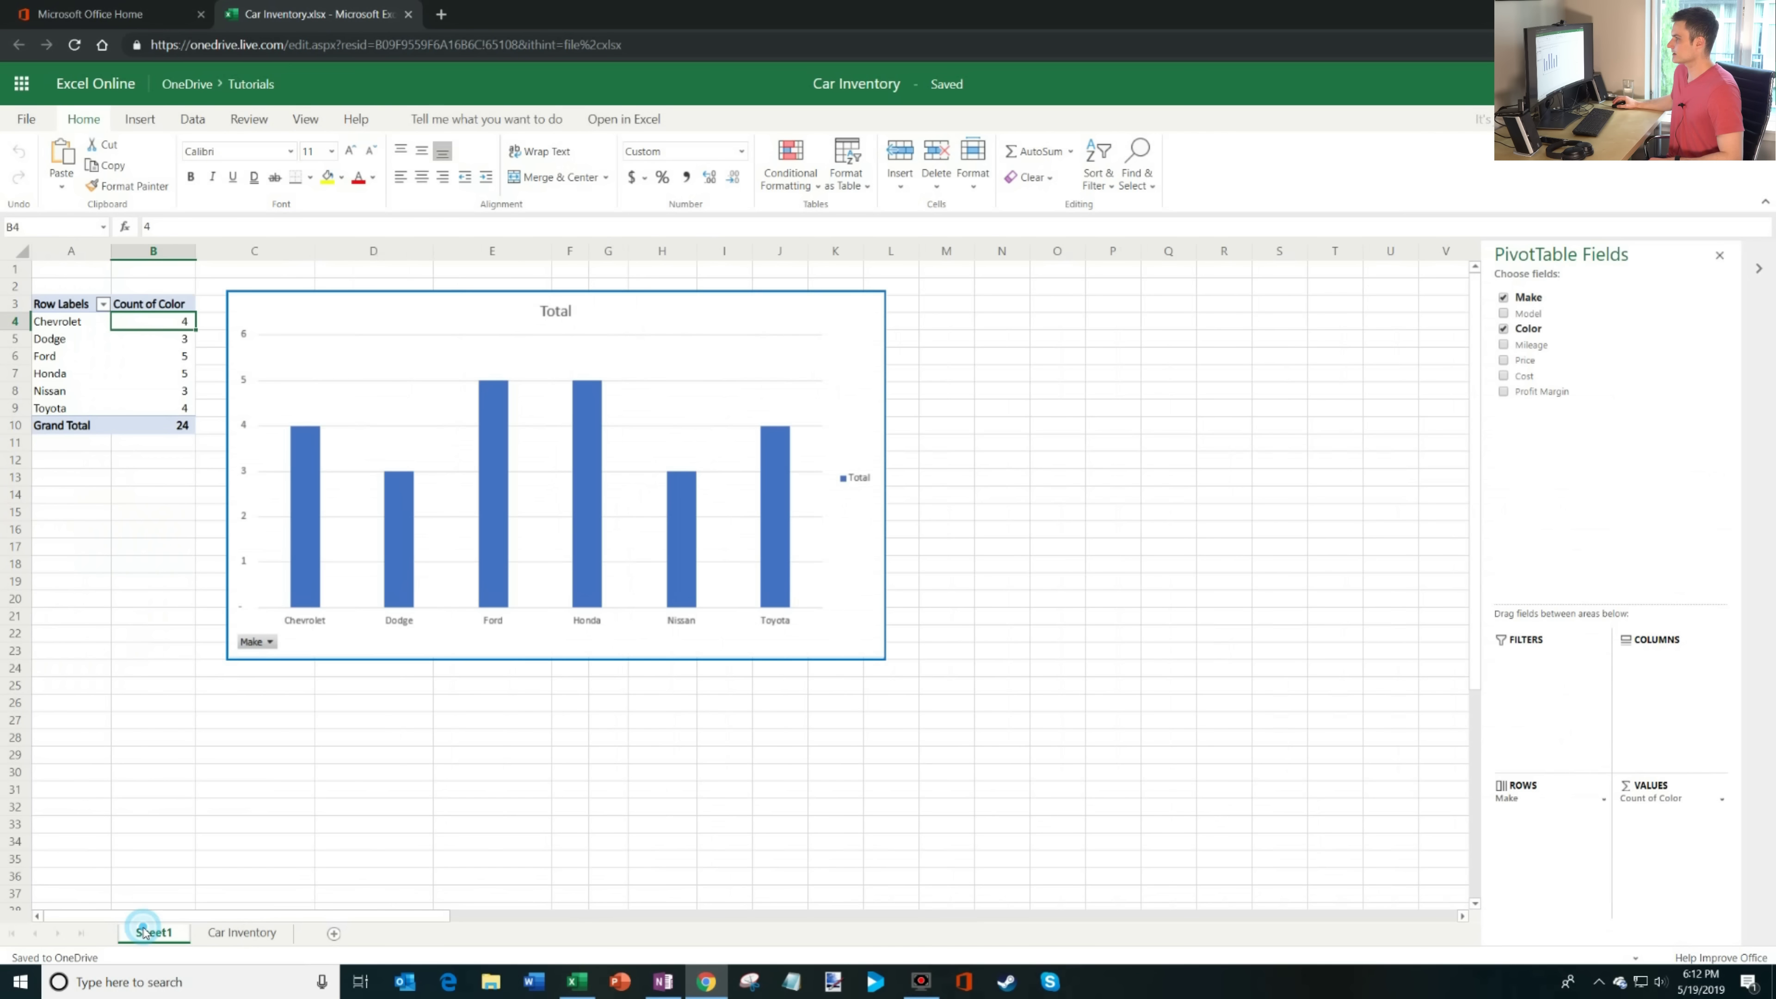
left_click(143, 347)
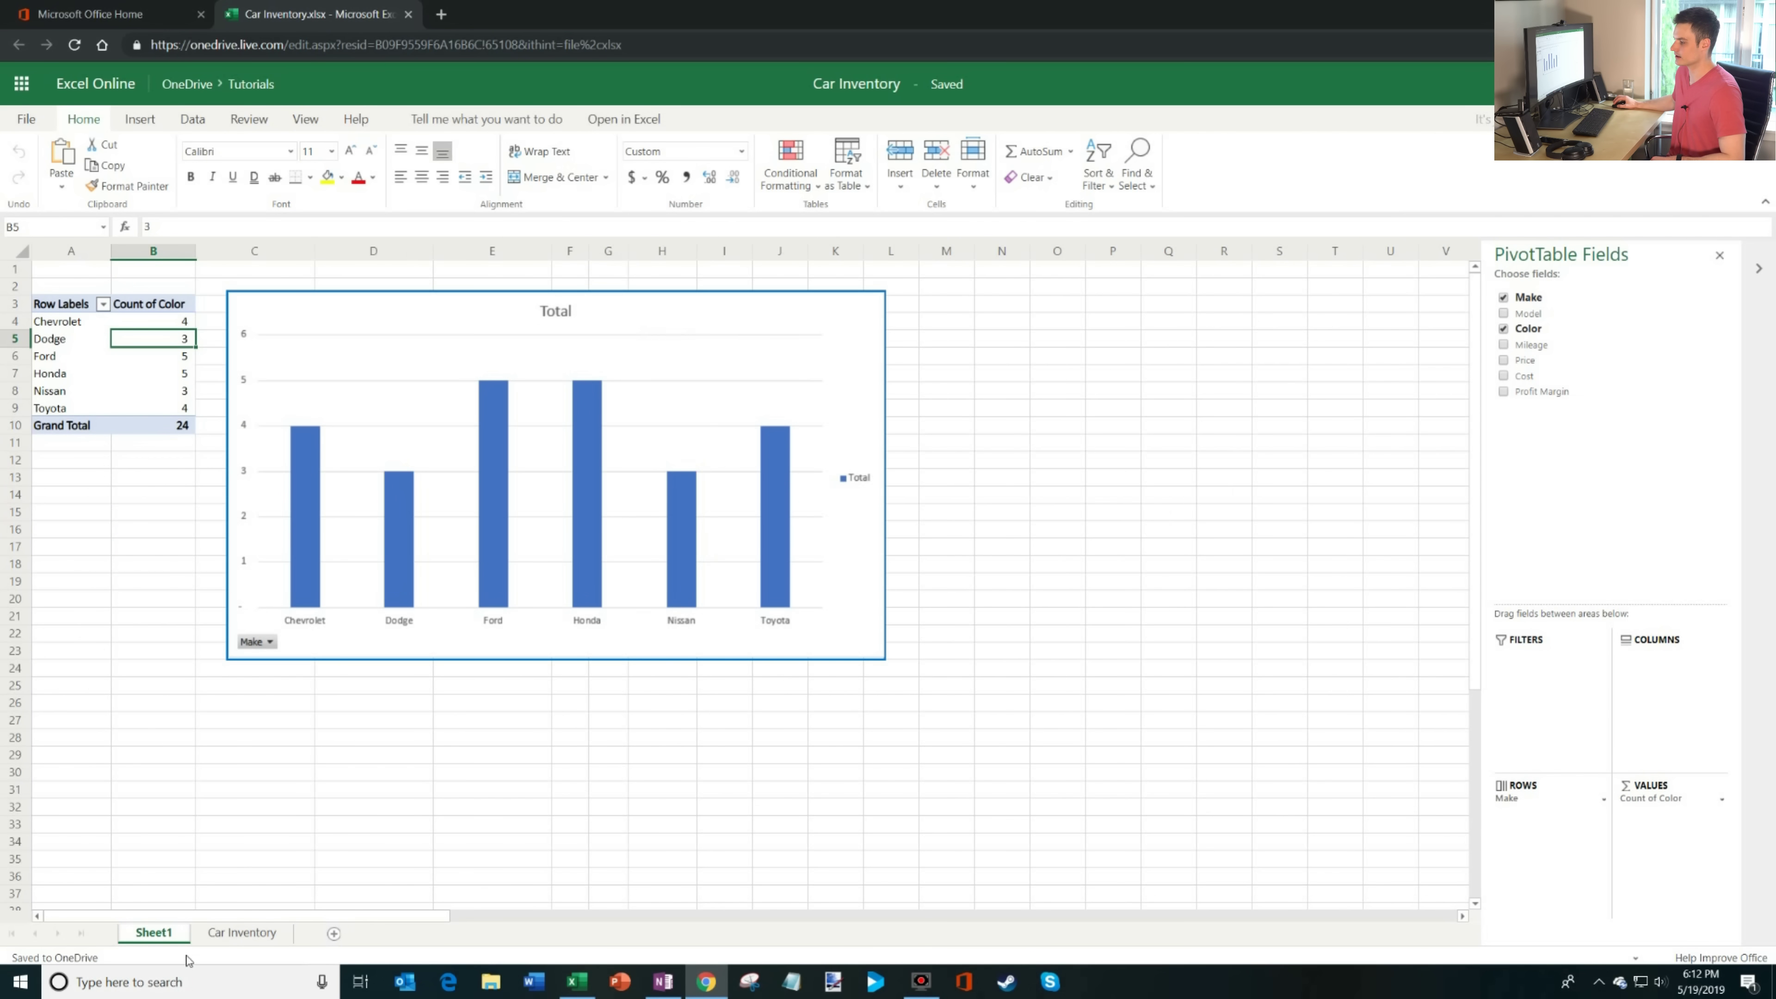
left_click(224, 932)
left_click(231, 390)
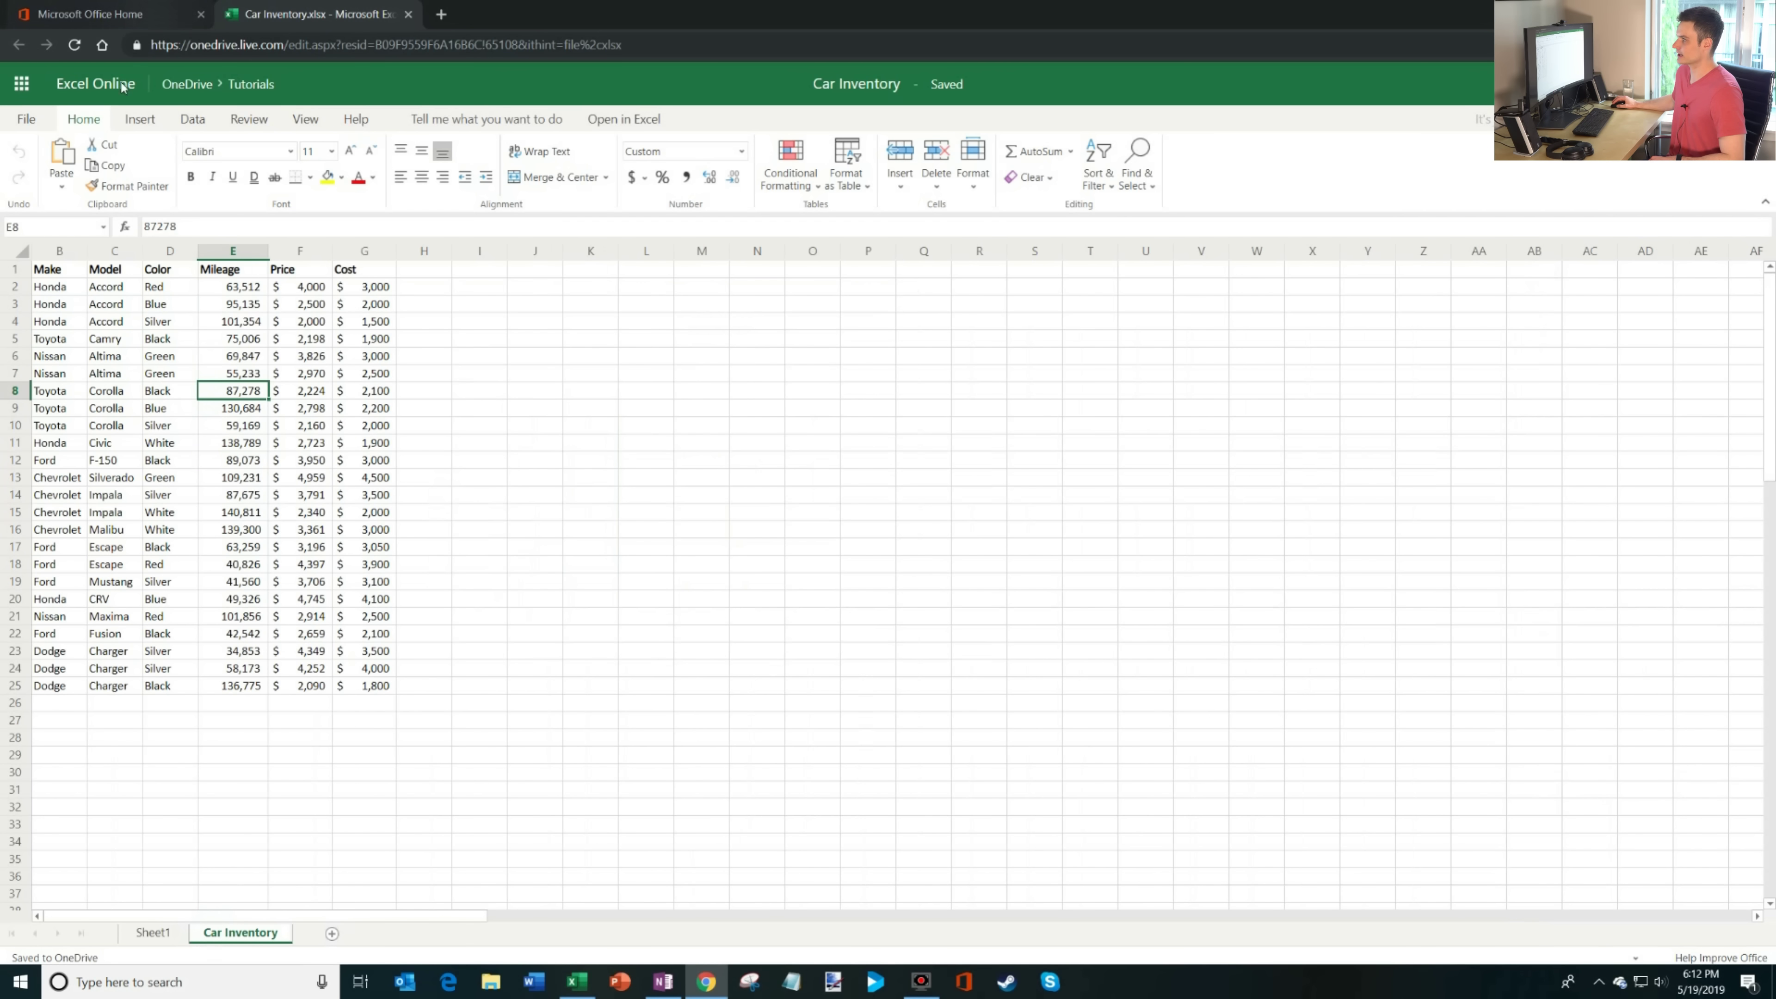
left_click(140, 119)
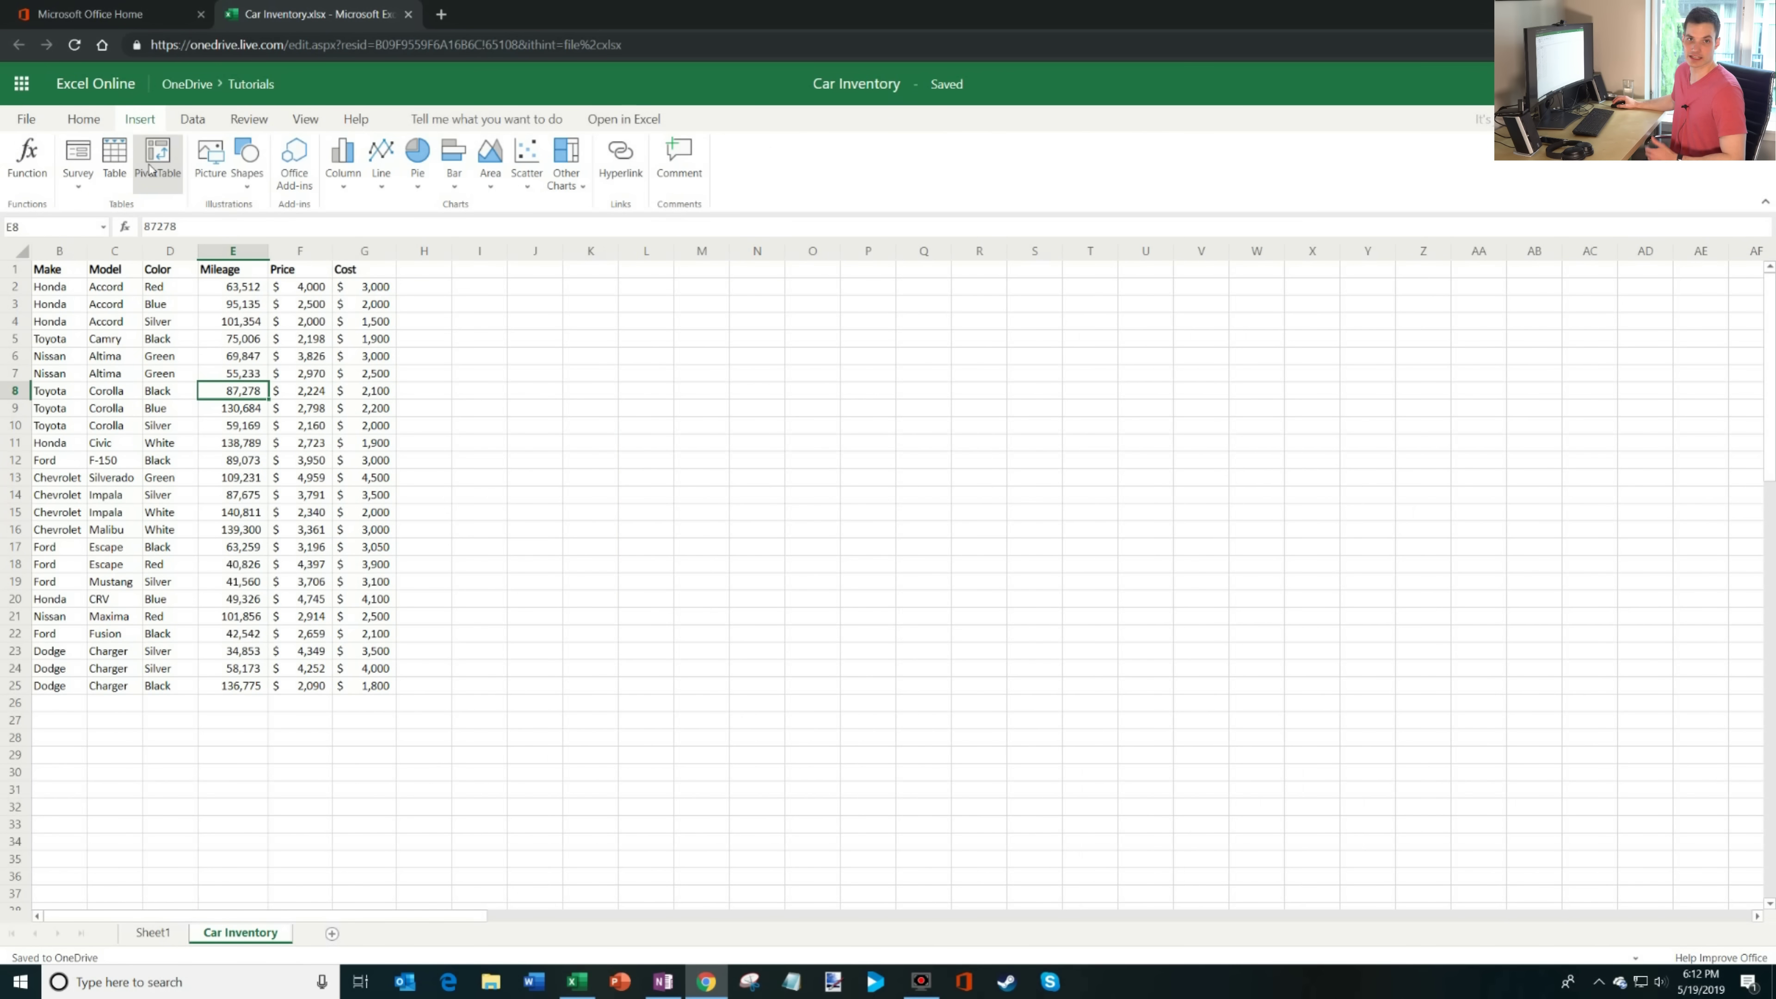
left_click(144, 936)
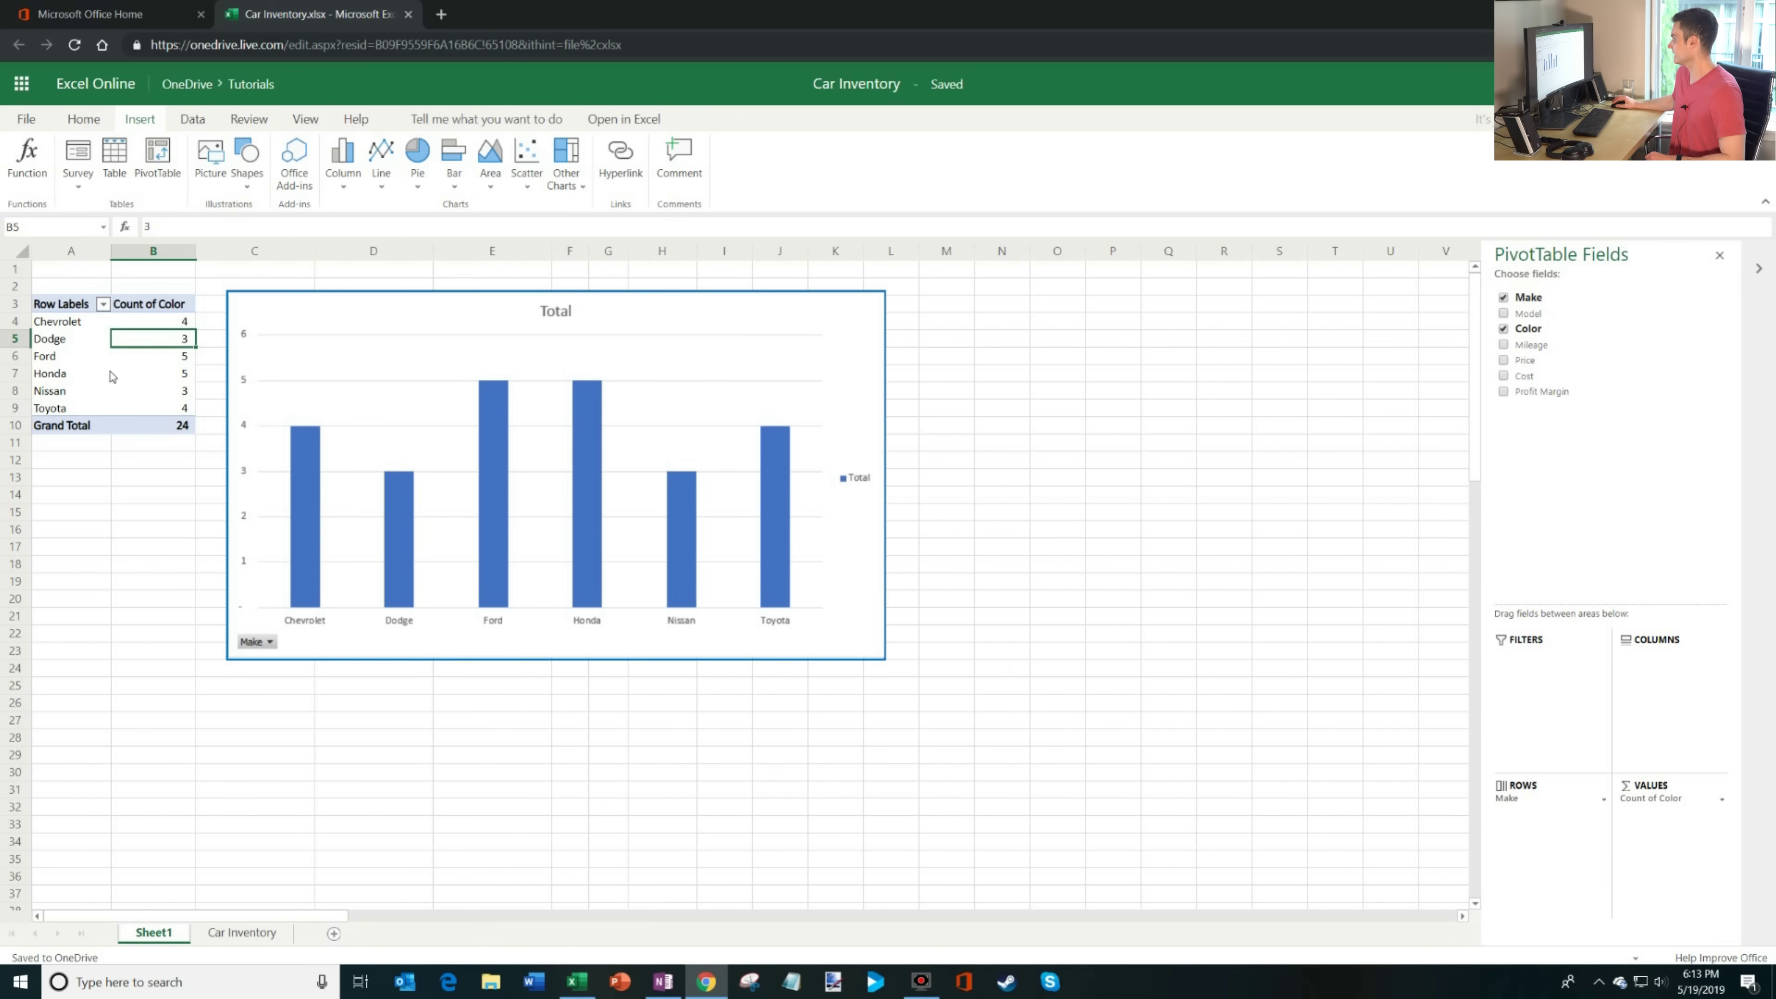